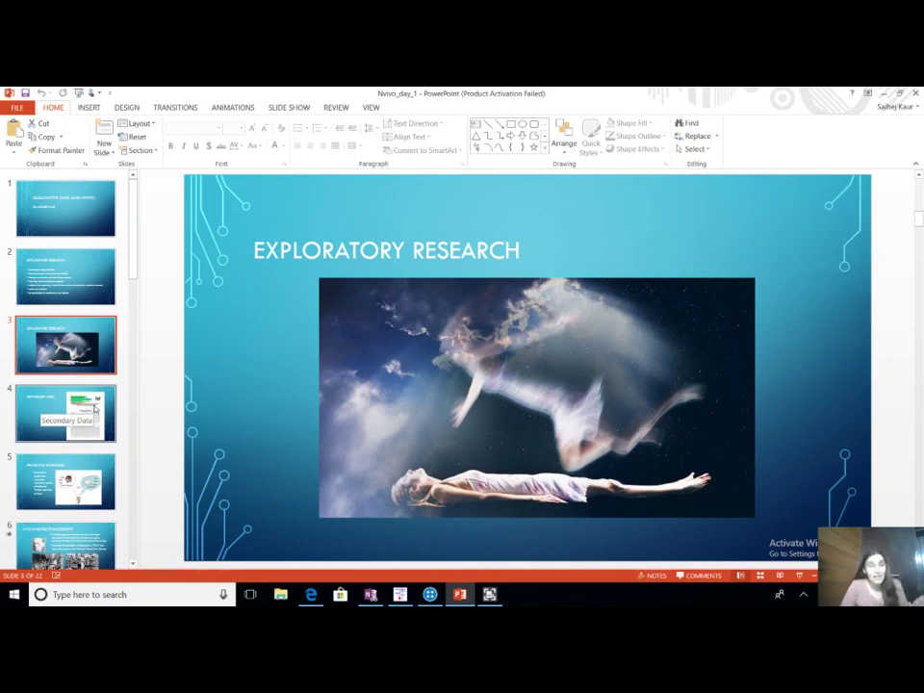
View the Secondary Data slide and the Projective Techniques slide of the presentation.
{"action": "left_click", "coordinate": [95, 408]}
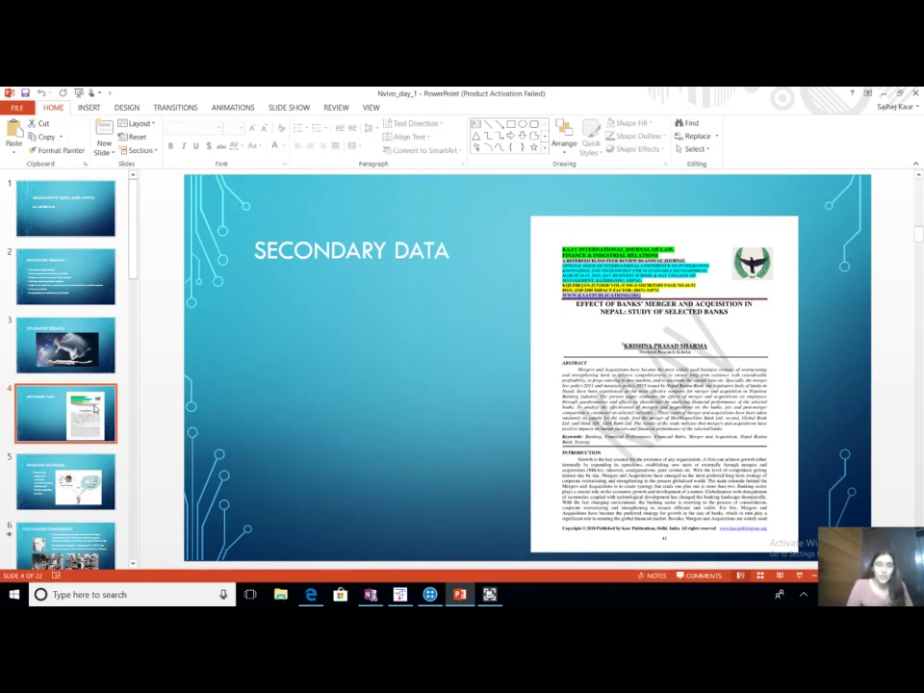
{"action": "left_click", "coordinate": [84, 489]}
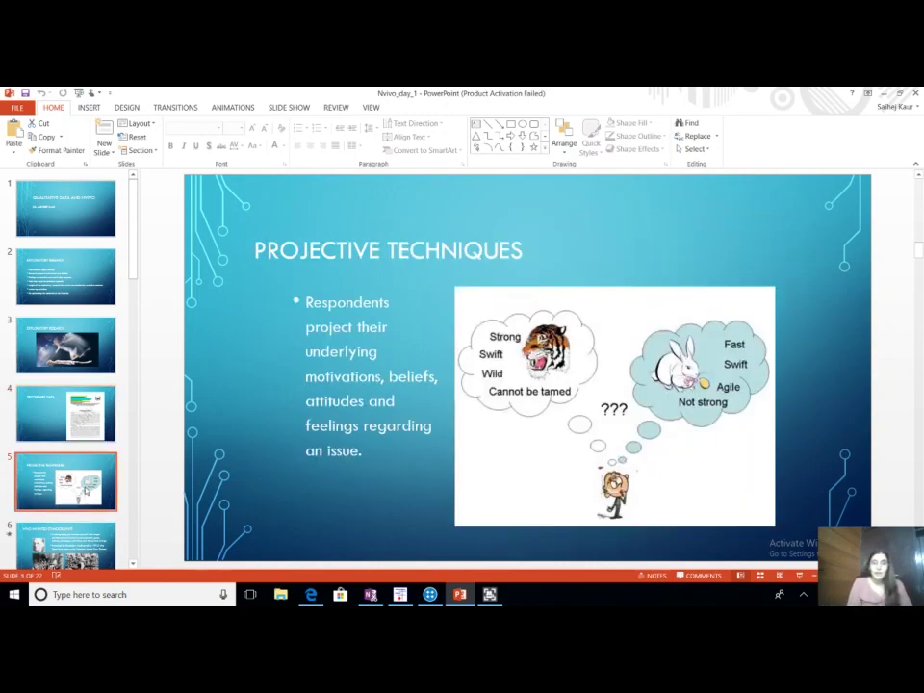
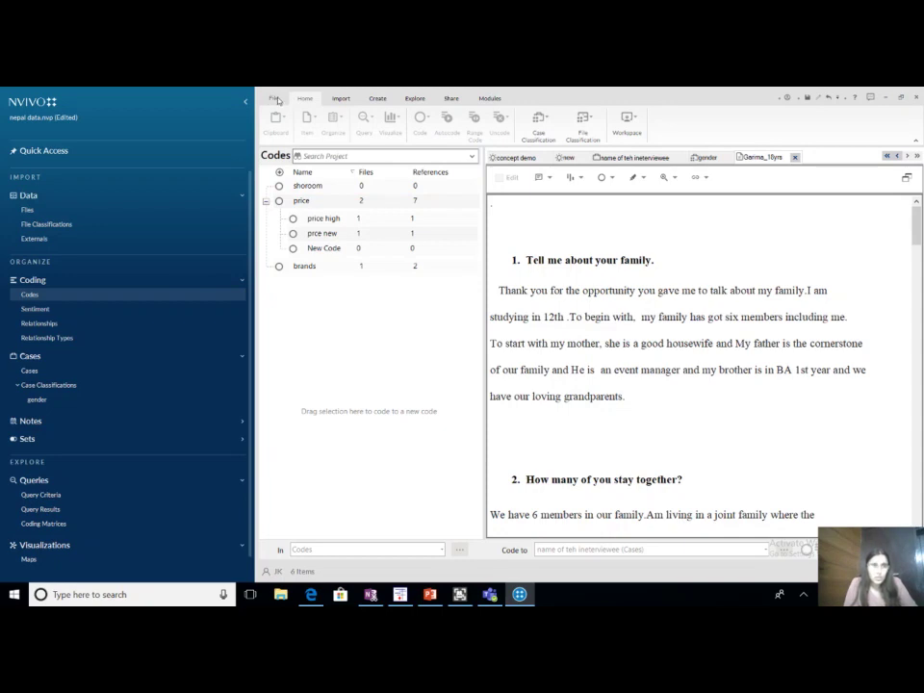
Save the changes to the nepal data project and create a new project titled "Demo nvivo".
{"action": "left_click", "coordinate": [276, 99]}
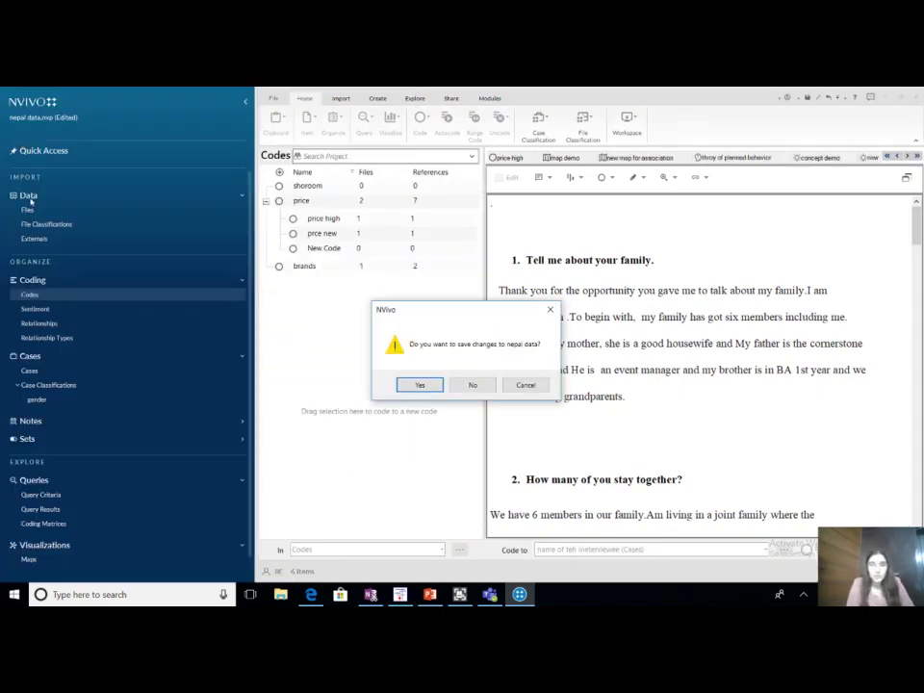
{"action": "left_click", "coordinate": [435, 385]}
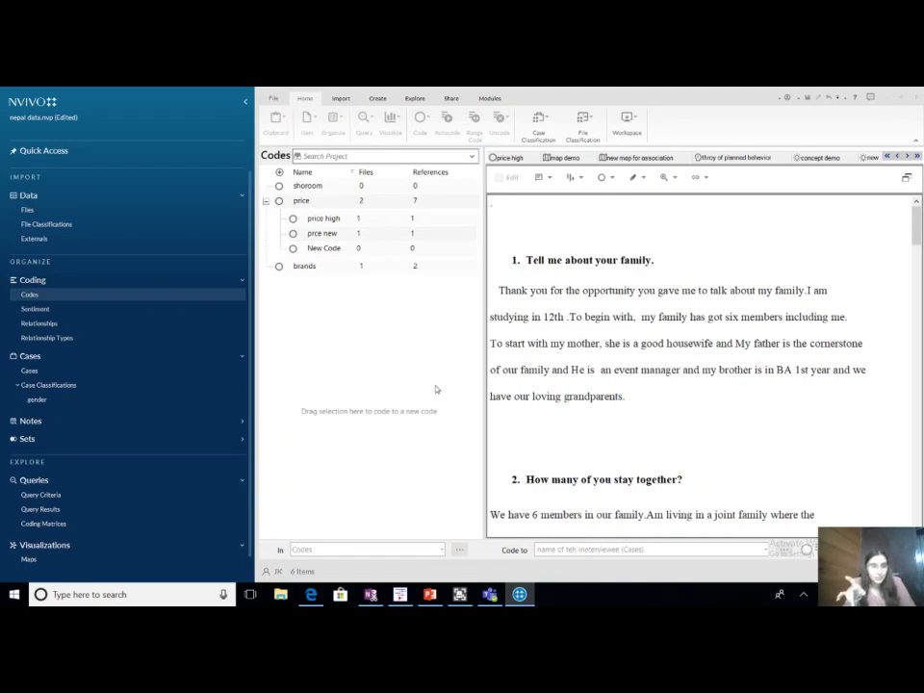
{"action": "key", "text": "ctrl+n"}
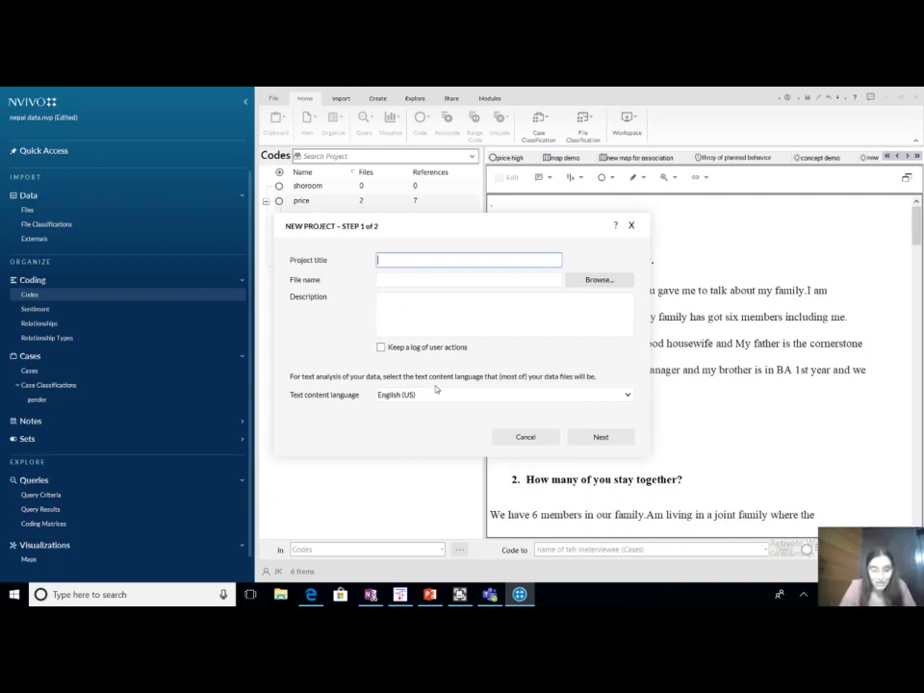
{"action": "type", "text": "Demo nvi"}
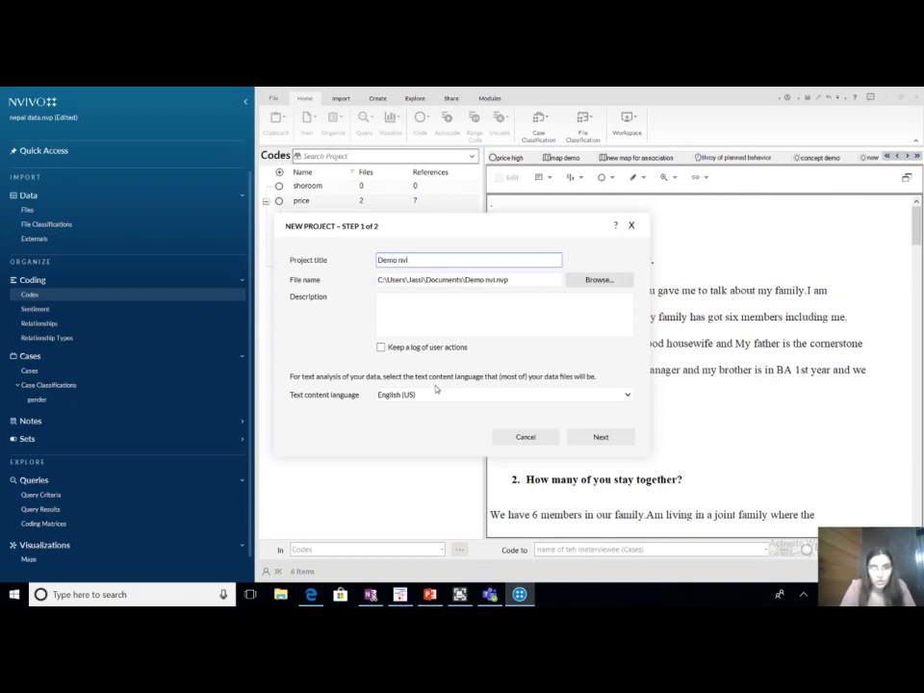
{"action": "type", "text": "vo"}
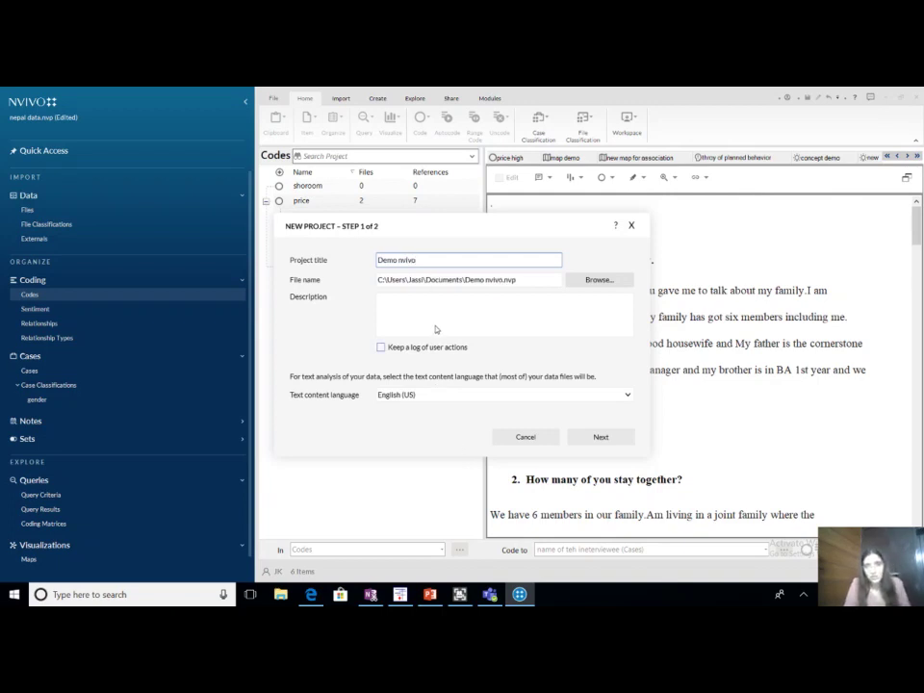
{"action": "left_click", "coordinate": [622, 443]}
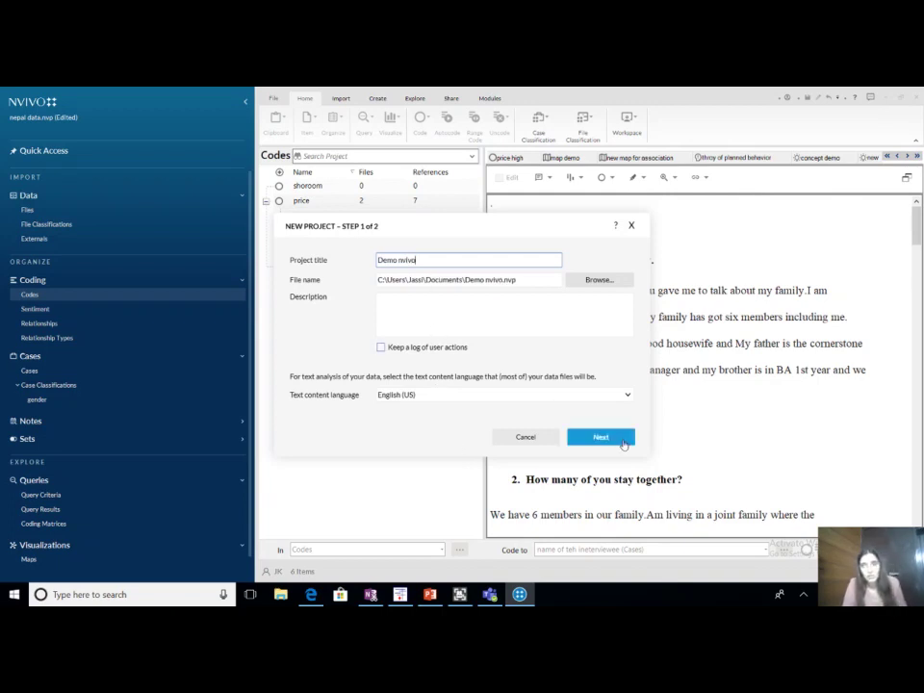
{"action": "left_click", "coordinate": [622, 443]}
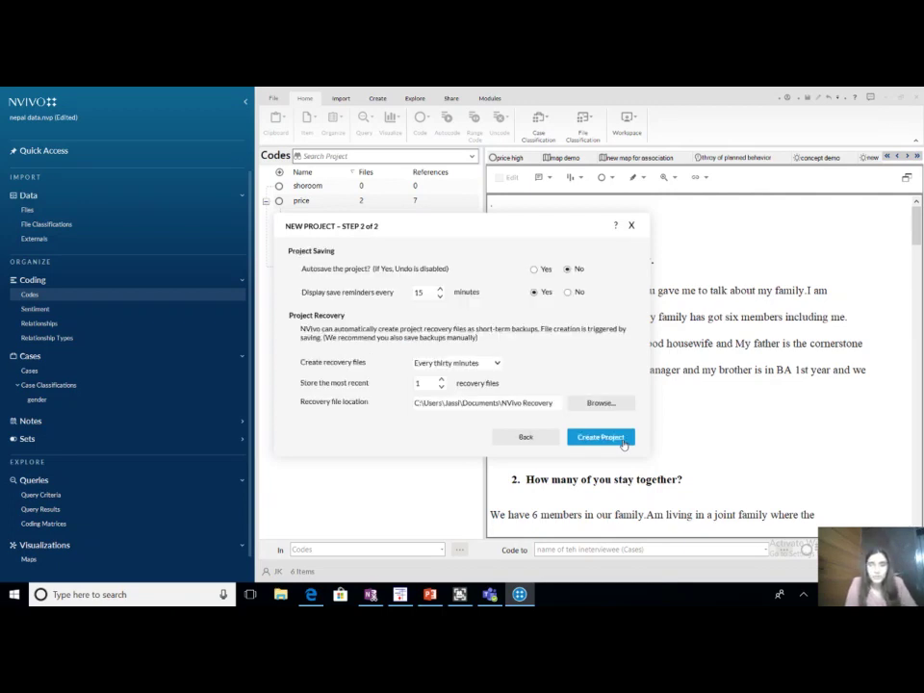
{"action": "left_click", "coordinate": [600, 438]}
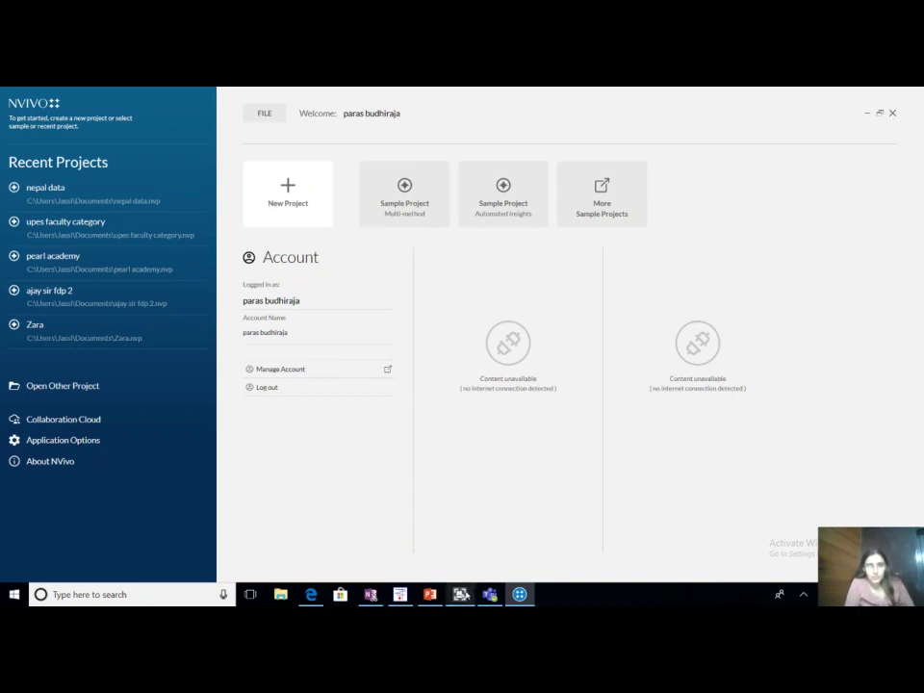
{"action": "mouse_move", "coordinate": [470, 594]}
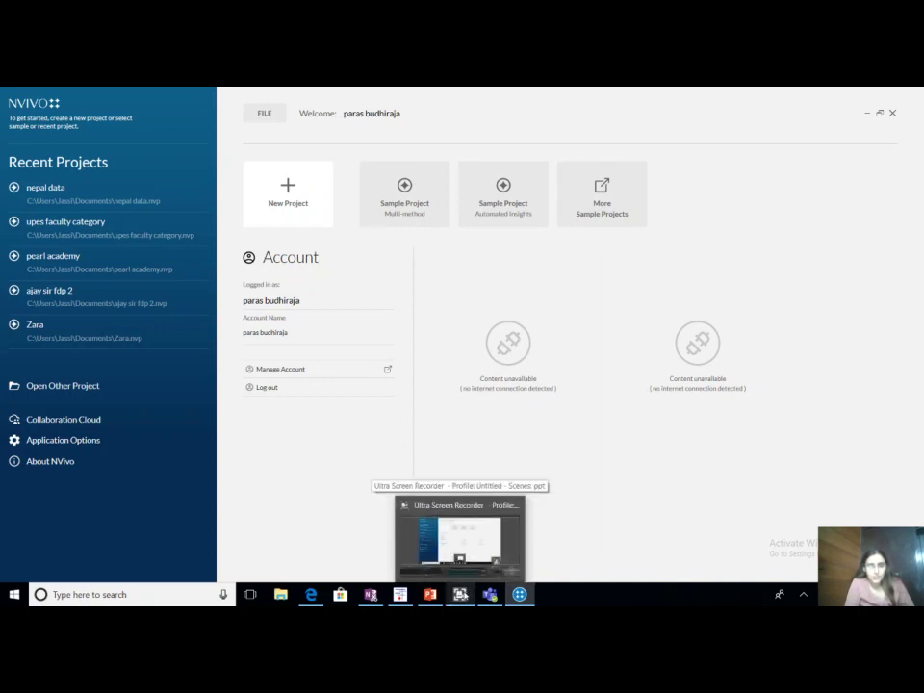
{"action": "left_click", "coordinate": [460, 544]}
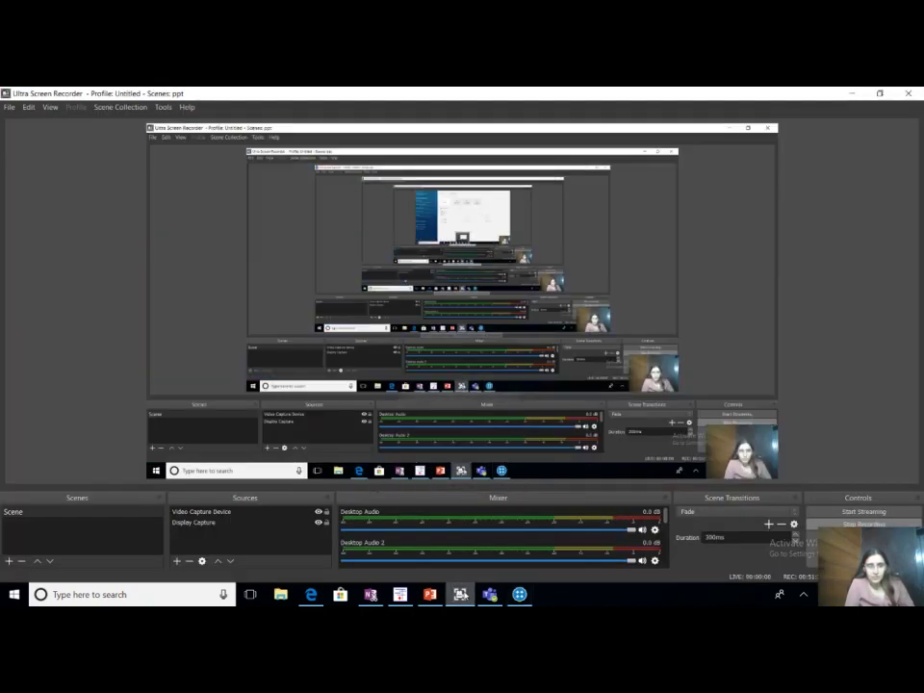
{"action": "key", "text": "alt+Tab"}
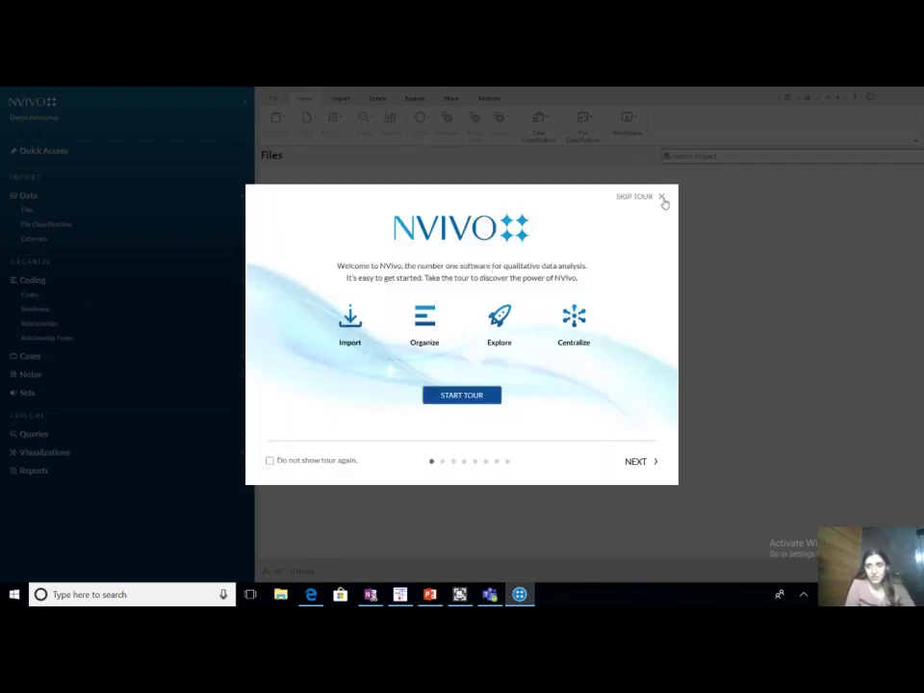
Skip the welcome tour and dismiss the Files introduction page of the new project.
{"action": "left_click", "coordinate": [662, 197]}
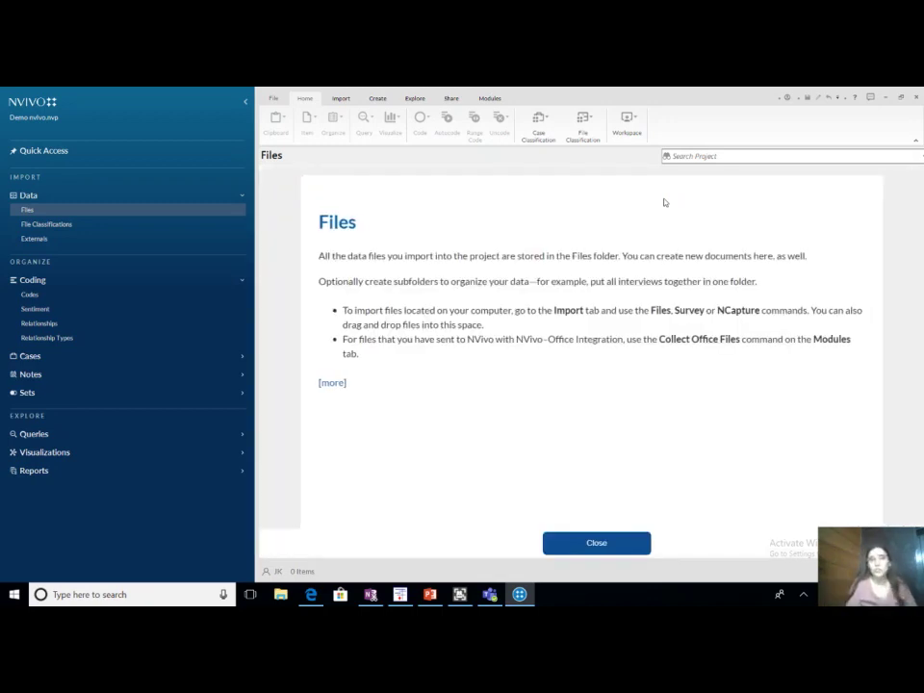
{"action": "left_click", "coordinate": [610, 543]}
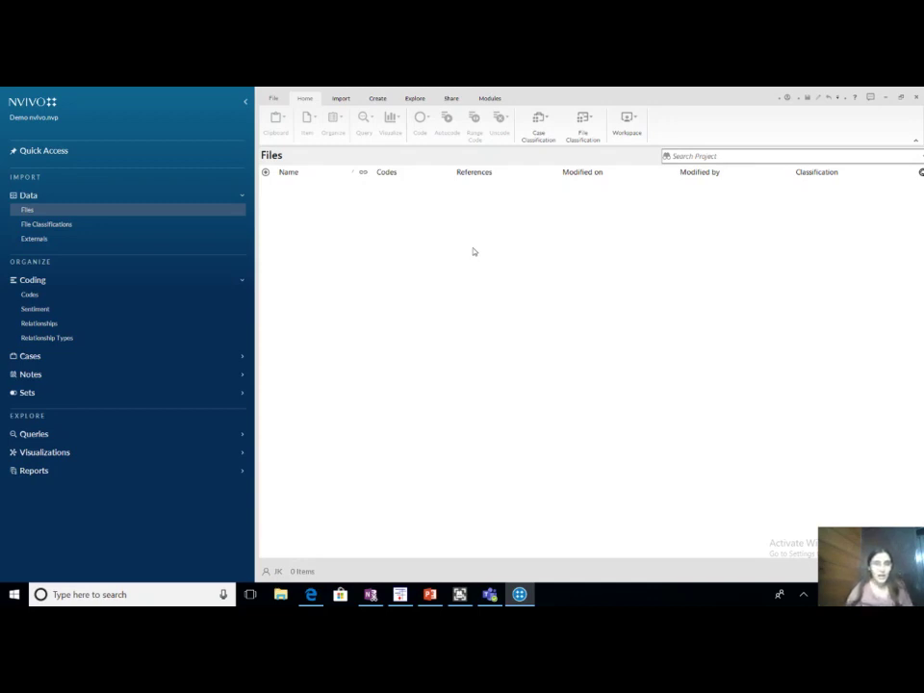
Import the first four interview Word documents from the "lets code" folder into the project's Files.
{"action": "left_click", "coordinate": [340, 99]}
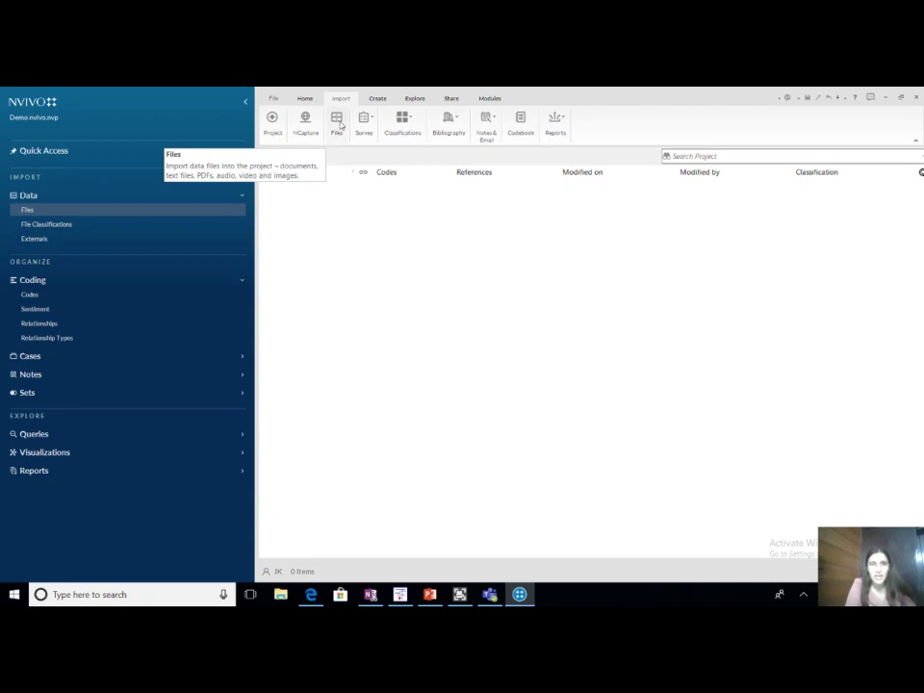
{"action": "left_click", "coordinate": [336, 124]}
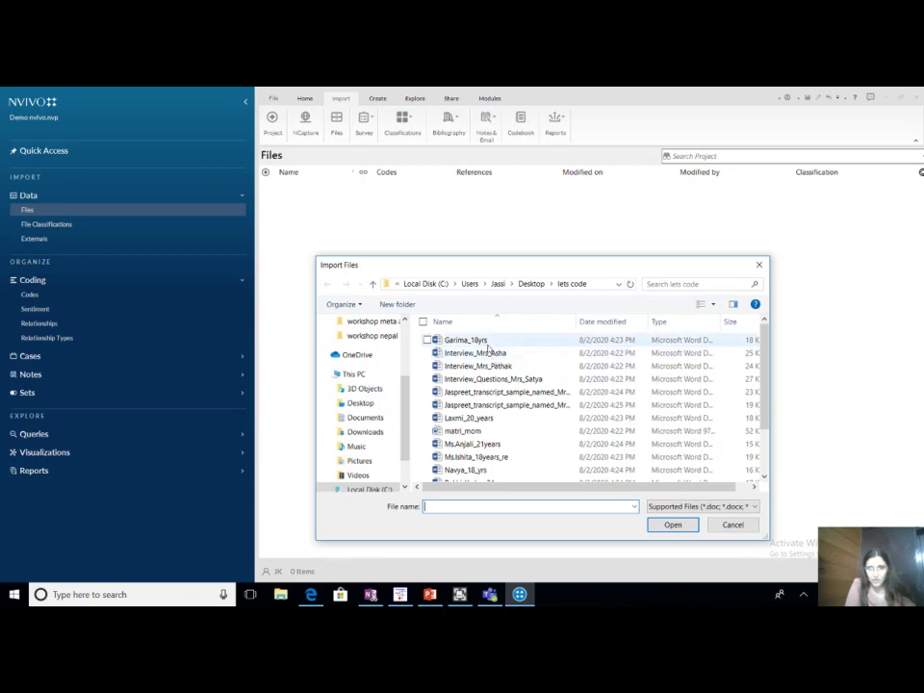
{"action": "left_click", "coordinate": [488, 345]}
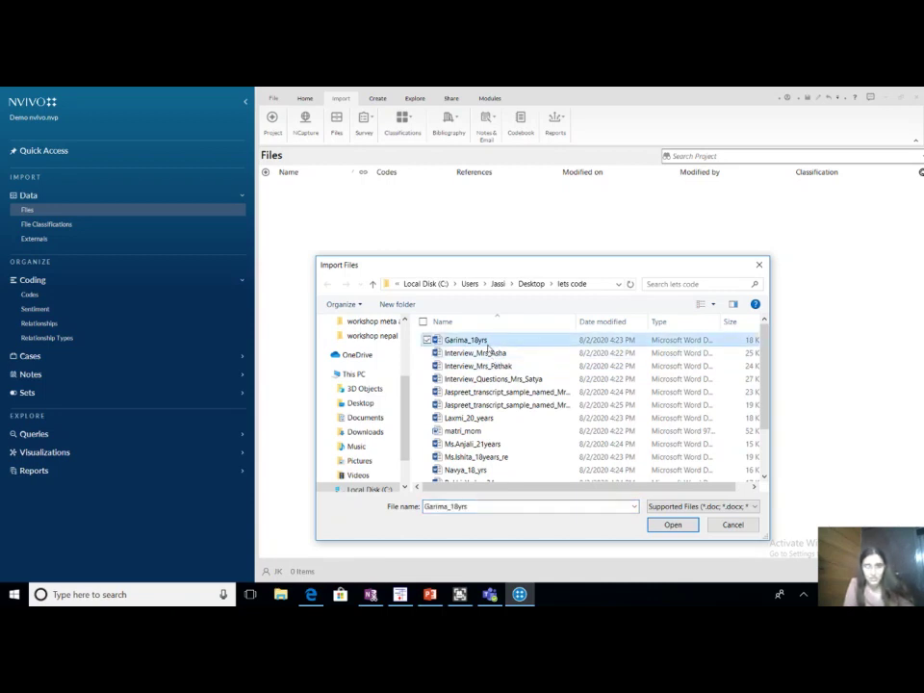
{"action": "left_click", "coordinate": [488, 349], "text": "ctrl"}
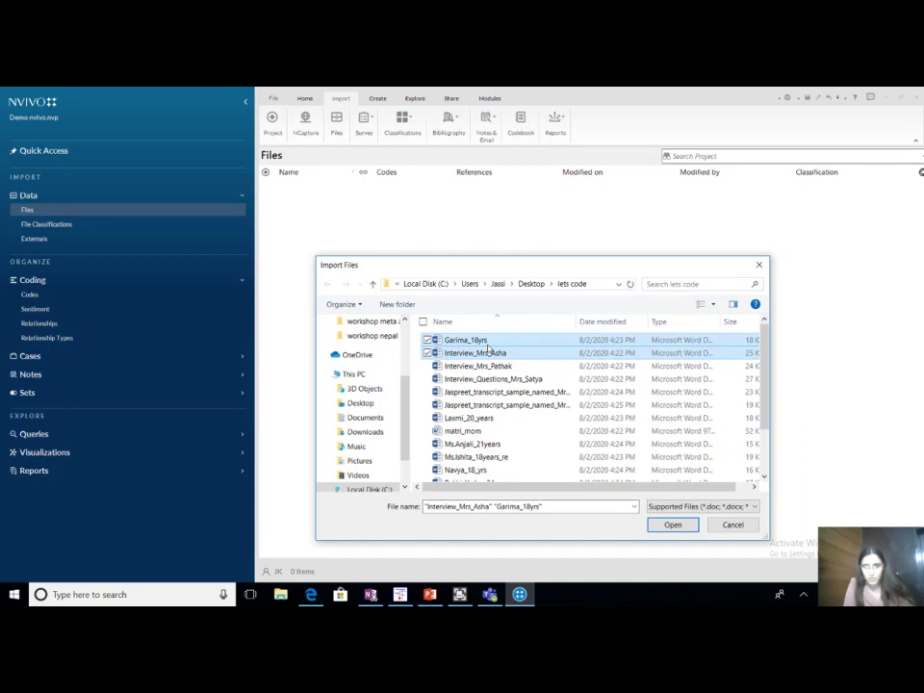
{"action": "left_click", "coordinate": [479, 366], "text": "ctrl"}
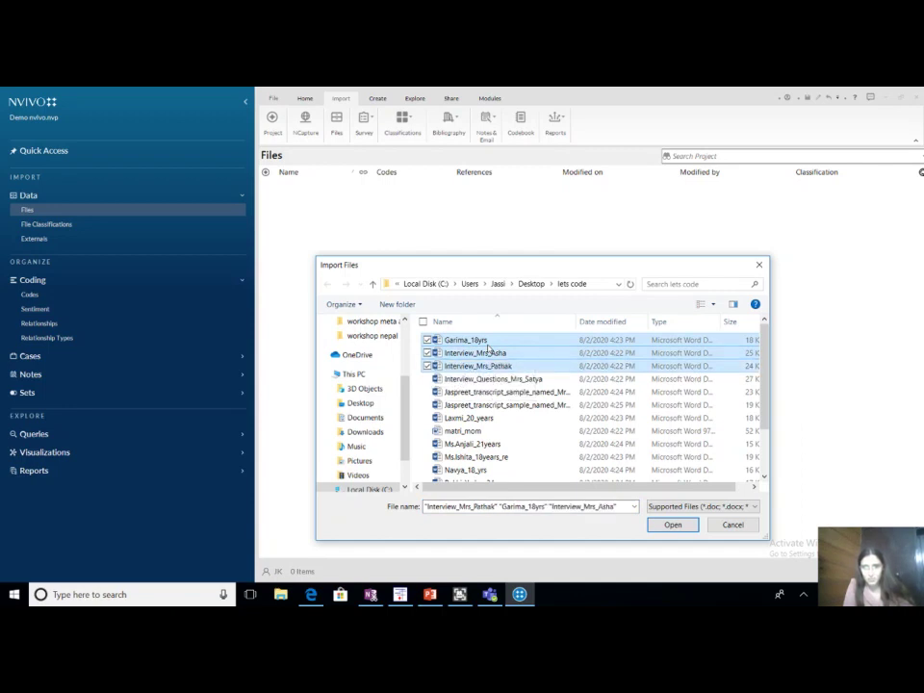
{"action": "left_click", "coordinate": [491, 378], "text": "ctrl"}
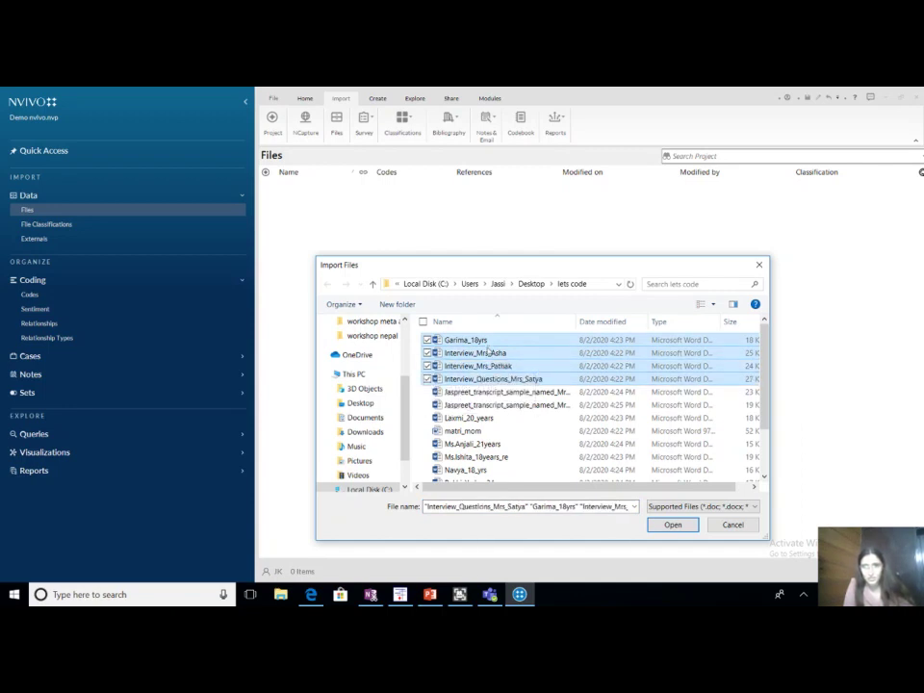
{"action": "left_click", "coordinate": [672, 525]}
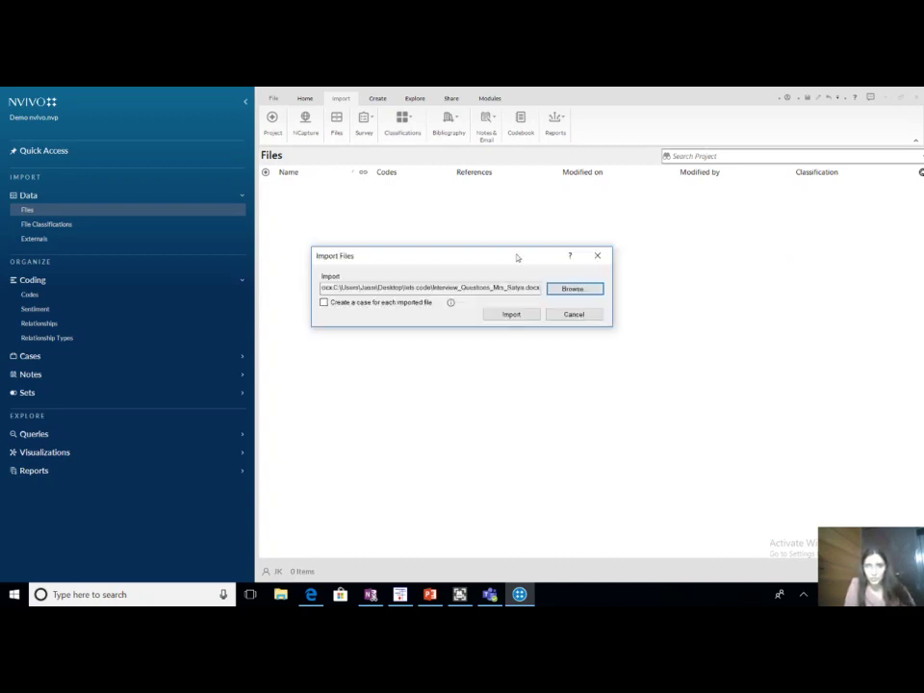
{"action": "left_click", "coordinate": [518, 315]}
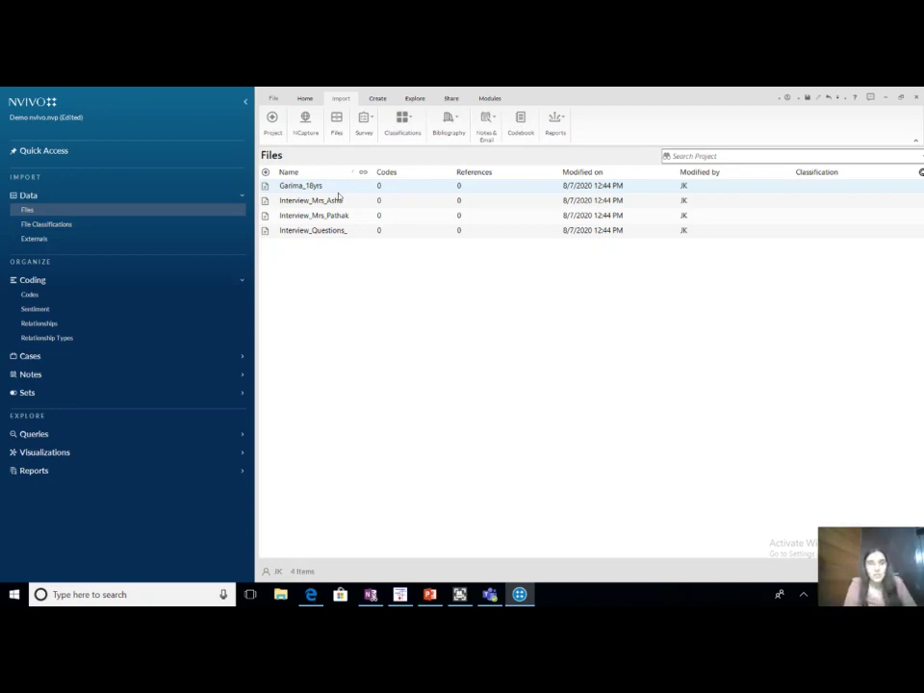
Open the first imported interview transcript and examine its questions and answers from beginning to end, returning to the start.
{"action": "left_click", "coordinate": [333, 189]}
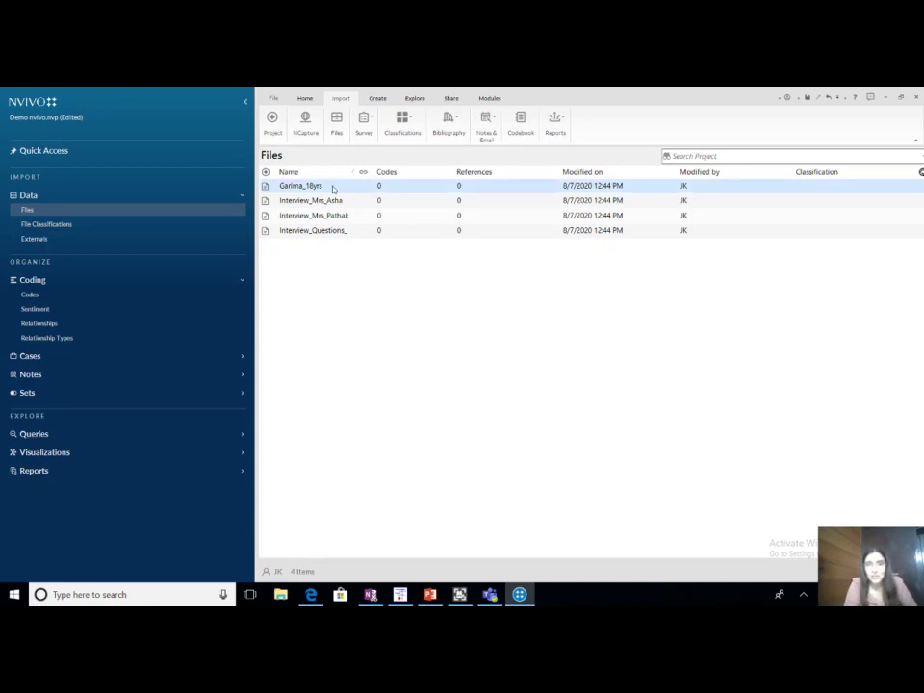
{"action": "double_click", "coordinate": [332, 187]}
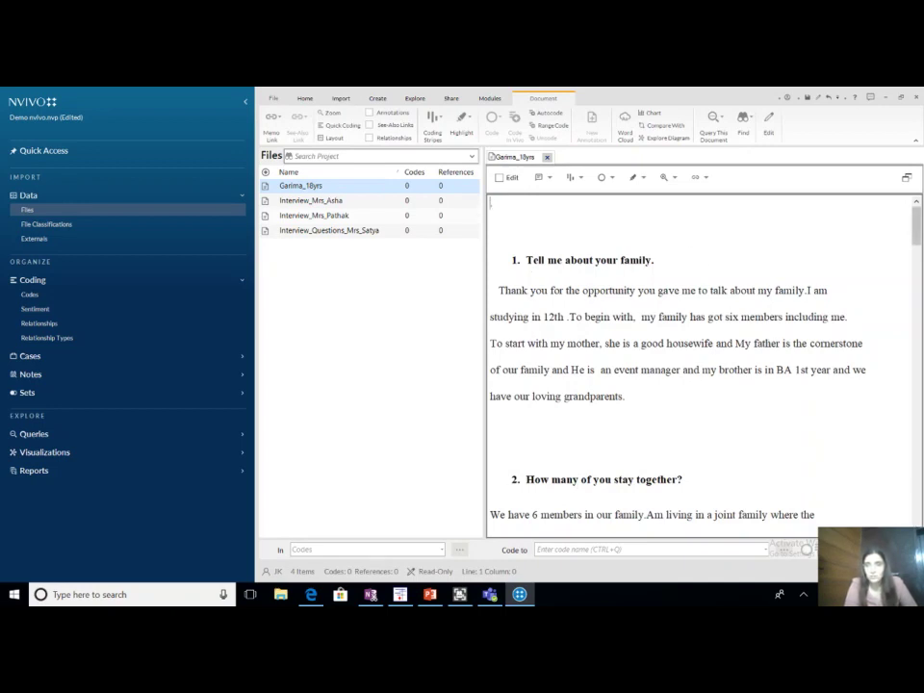
{"action": "scroll", "coordinate": [491, 202], "scroll_direction": "down", "scroll_amount": 3}
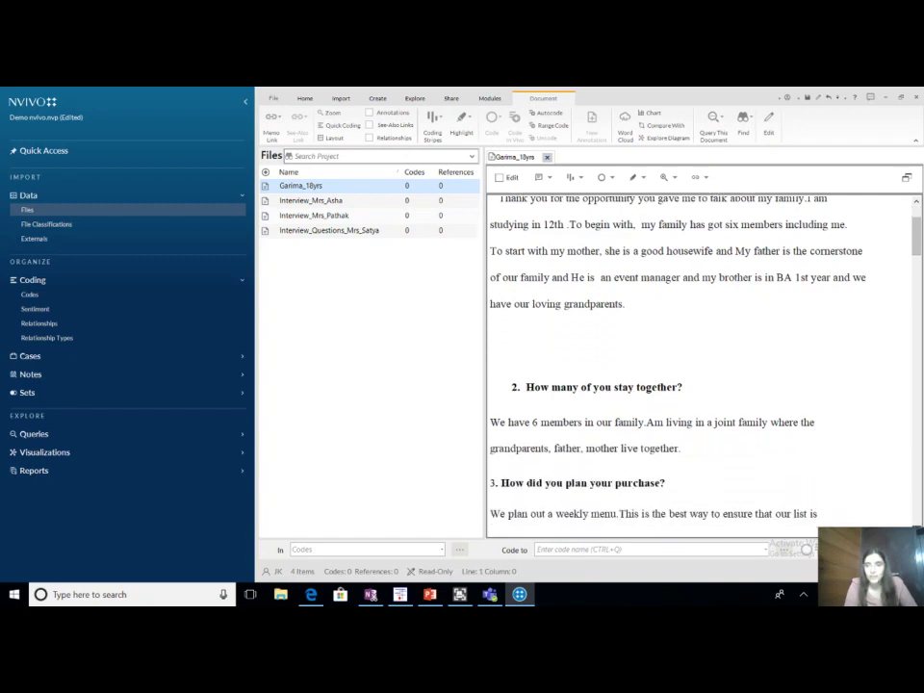
{"action": "scroll", "coordinate": [703, 361], "scroll_direction": "down", "scroll_amount": 3}
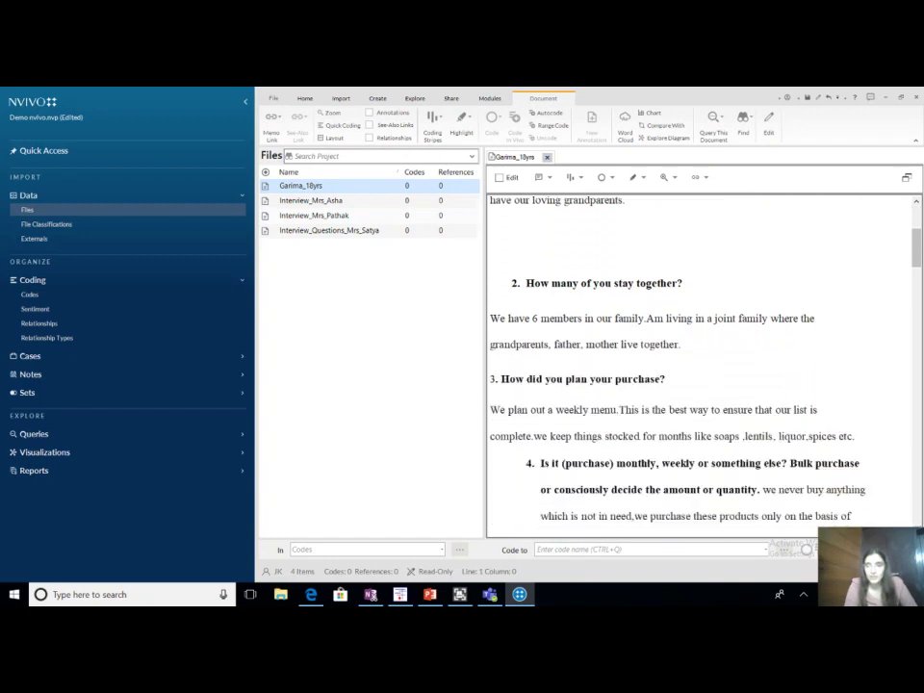
{"action": "scroll", "coordinate": [702, 361], "scroll_direction": "down", "scroll_amount": 3}
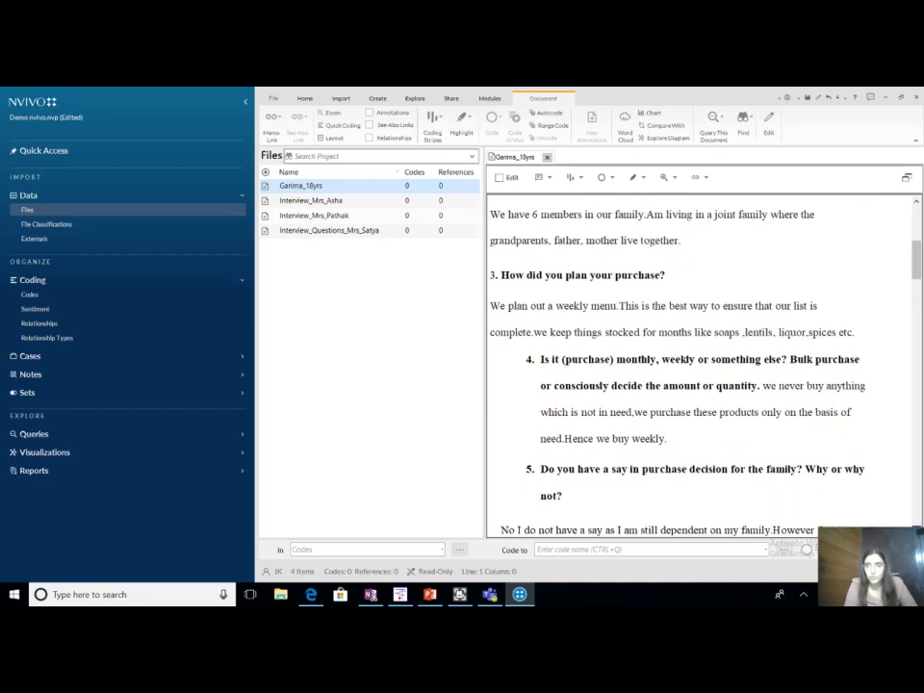
{"action": "scroll", "coordinate": [919, 517], "scroll_direction": "down", "scroll_amount": 2}
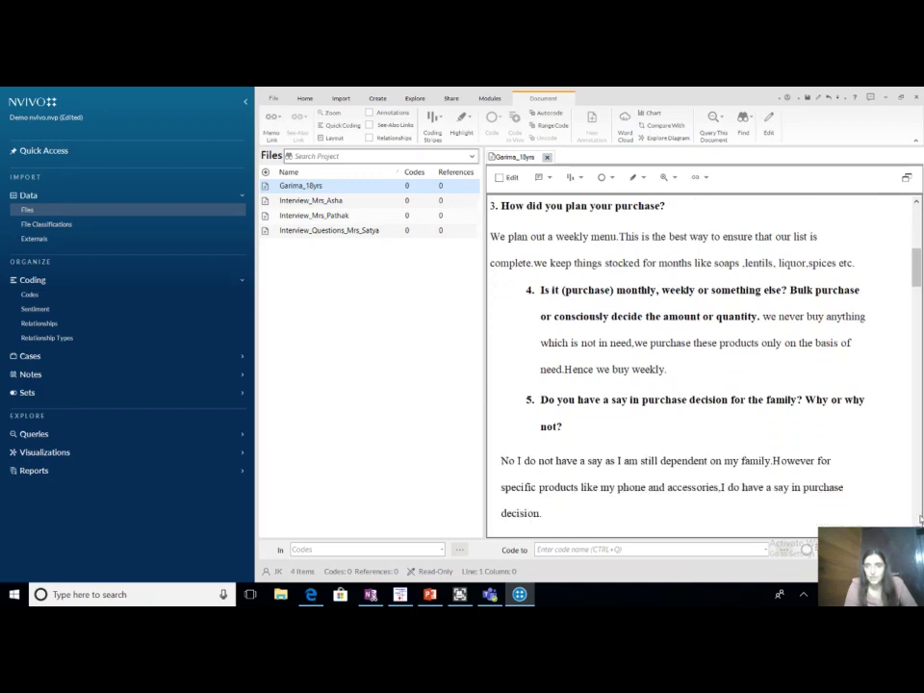
{"action": "scroll", "coordinate": [919, 518], "scroll_direction": "down", "scroll_amount": 8}
{"action": "scroll", "coordinate": [919, 518], "scroll_direction": "down", "scroll_amount": 10}
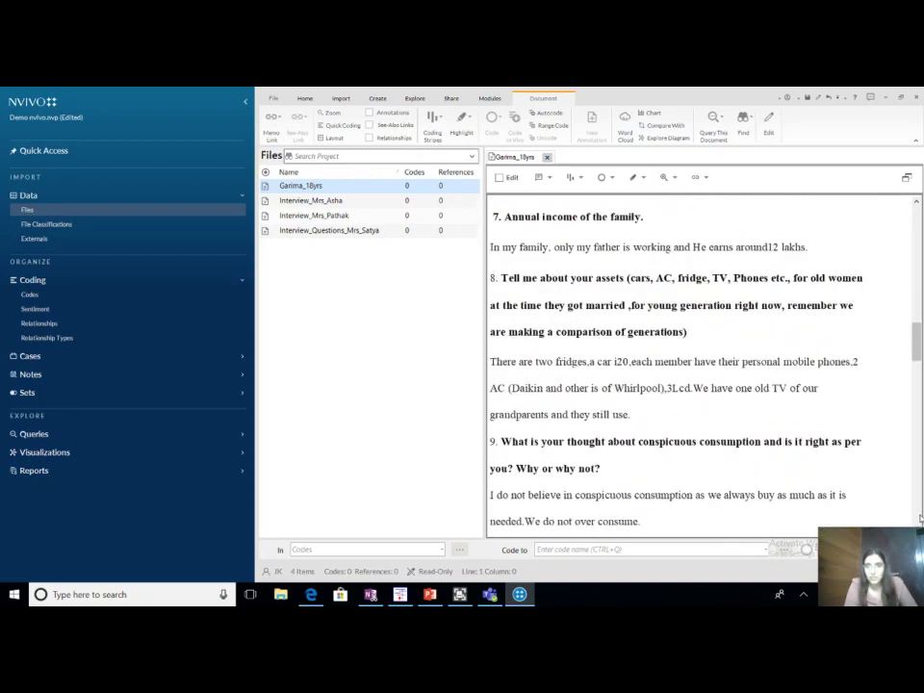
{"action": "scroll", "coordinate": [919, 517], "scroll_direction": "down", "scroll_amount": 10}
{"action": "scroll", "coordinate": [919, 518], "scroll_direction": "down", "scroll_amount": 10}
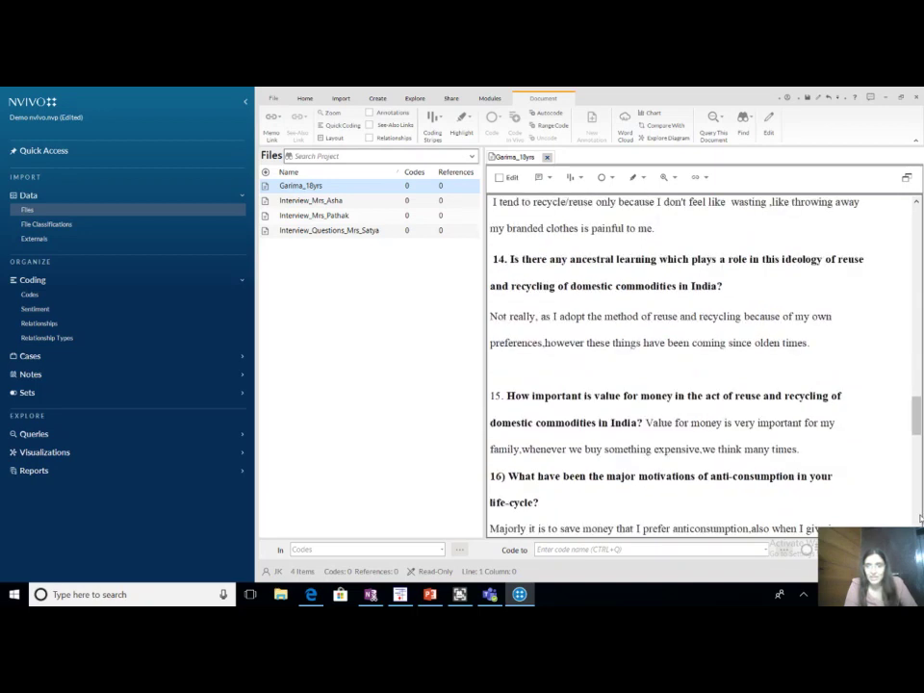
{"action": "scroll", "coordinate": [919, 517], "scroll_direction": "down", "scroll_amount": 10}
{"action": "scroll", "coordinate": [919, 518], "scroll_direction": "down", "scroll_amount": 10}
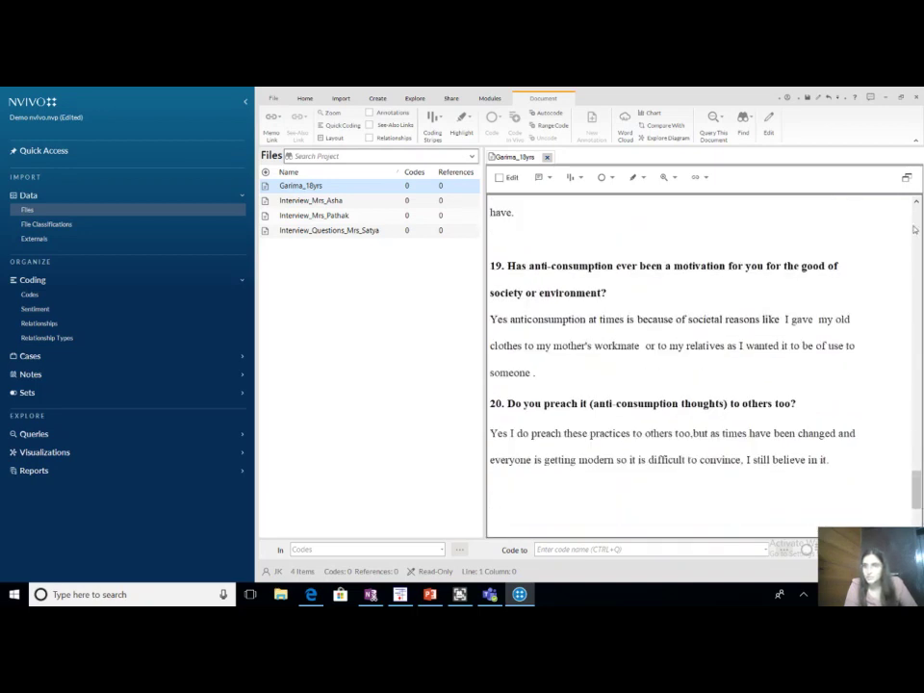
{"action": "scroll", "coordinate": [914, 229], "scroll_direction": "up", "scroll_amount": 10}
{"action": "scroll", "coordinate": [915, 229], "scroll_direction": "up", "scroll_amount": 20}
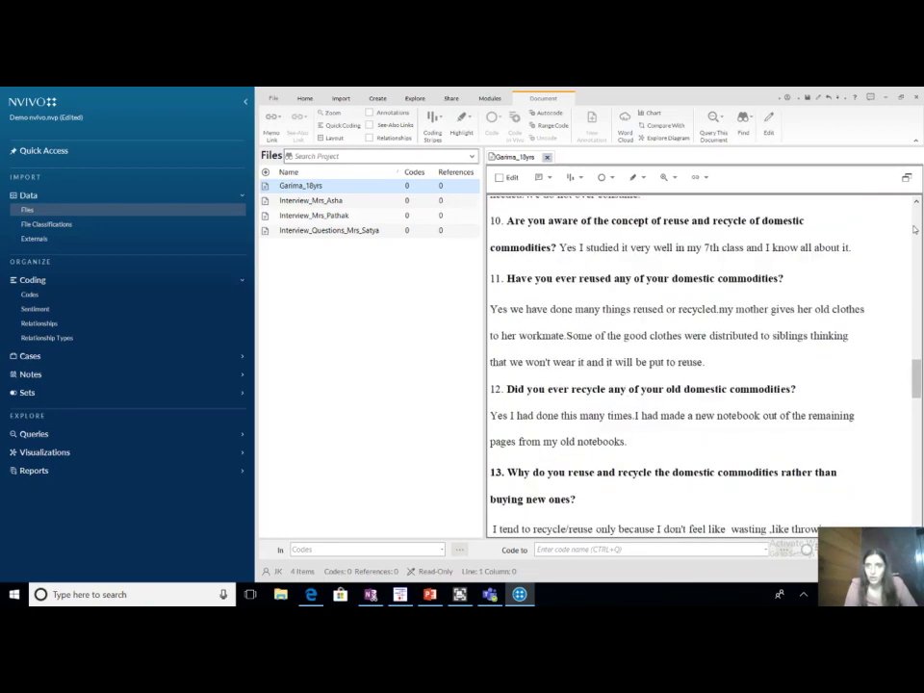
{"action": "scroll", "coordinate": [915, 229], "scroll_direction": "up", "scroll_amount": 15}
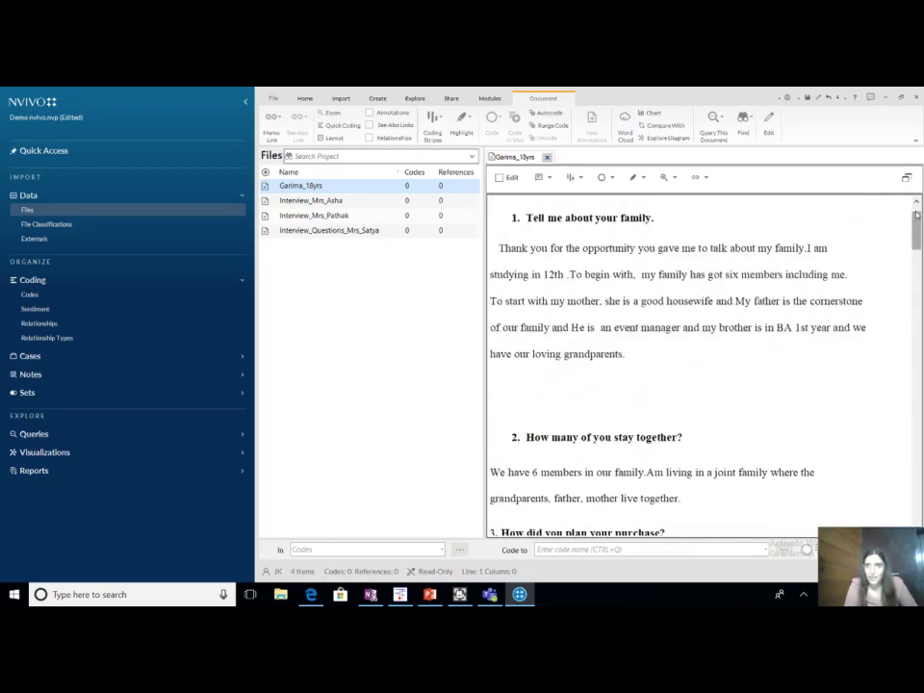
Open the second and third imported interview transcripts from Files to view their stage 1 questions and answers.
{"action": "scroll", "coordinate": [916, 215], "scroll_direction": "up", "scroll_amount": 1}
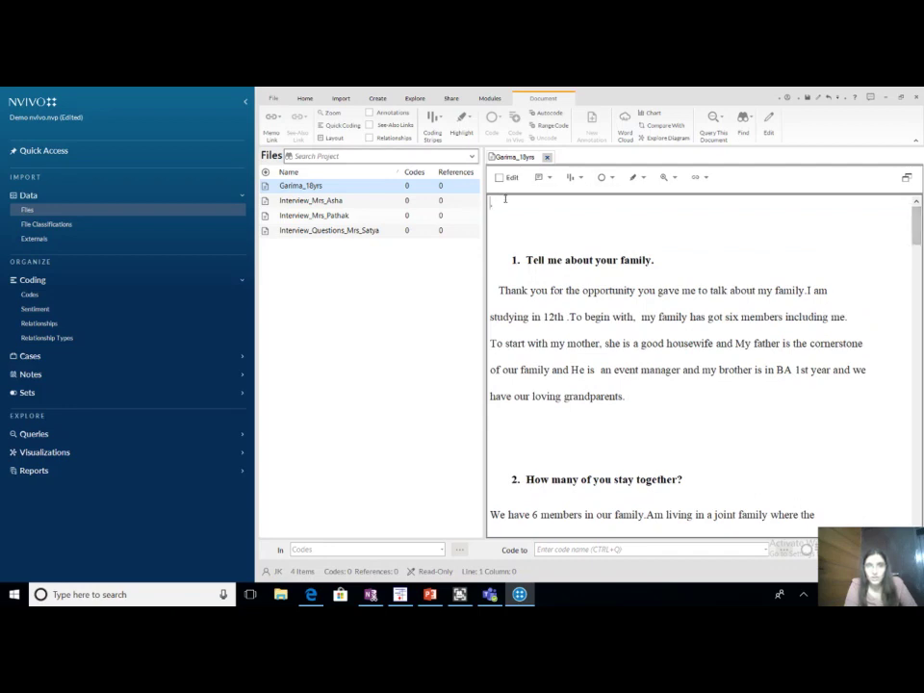
{"action": "left_click", "coordinate": [337, 201]}
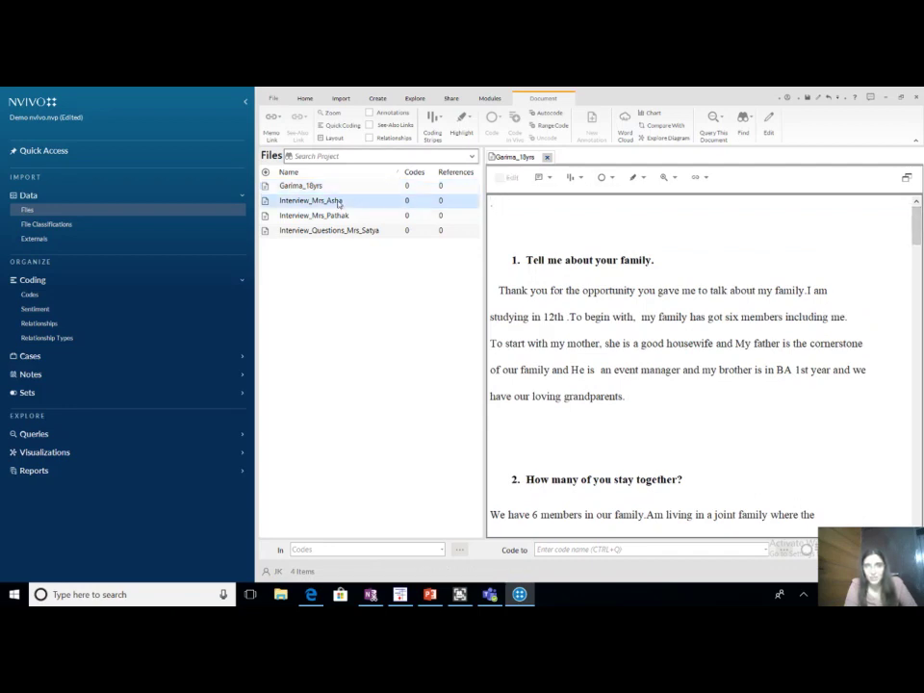
{"action": "double_click", "coordinate": [337, 201]}
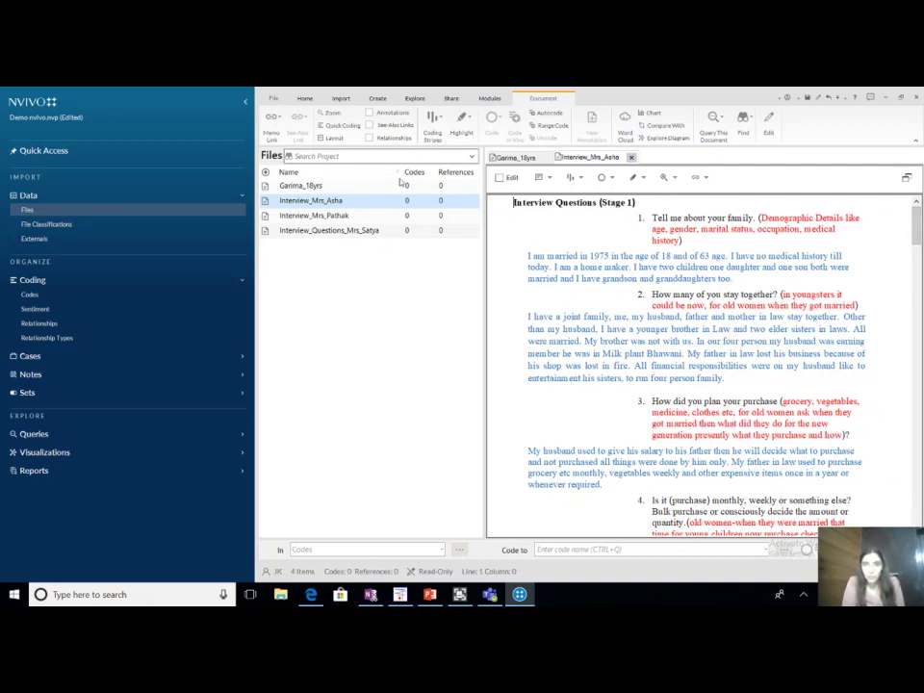
{"action": "left_click", "coordinate": [346, 216]}
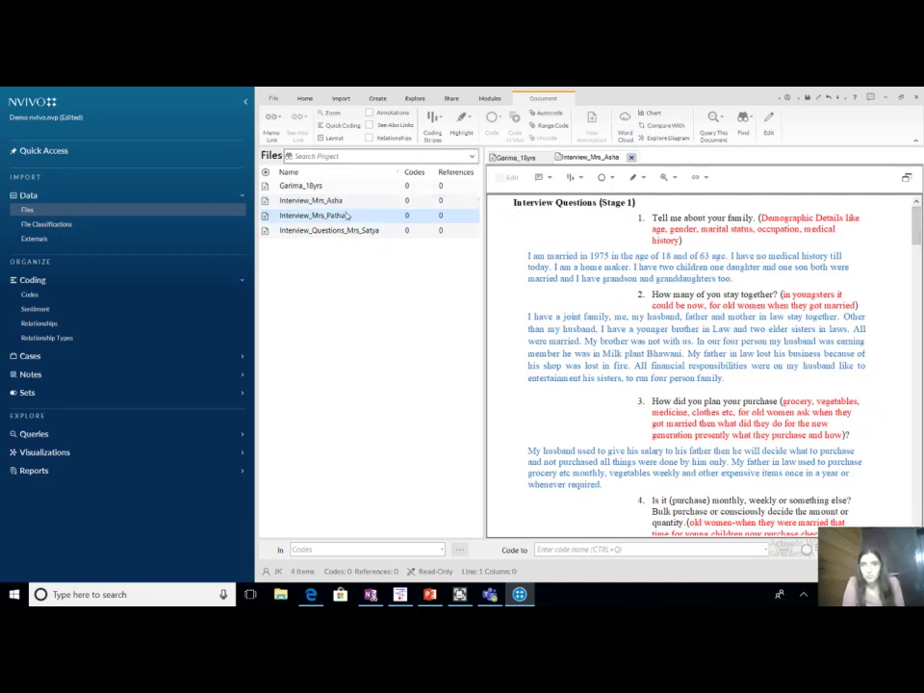
{"action": "double_click", "coordinate": [344, 215]}
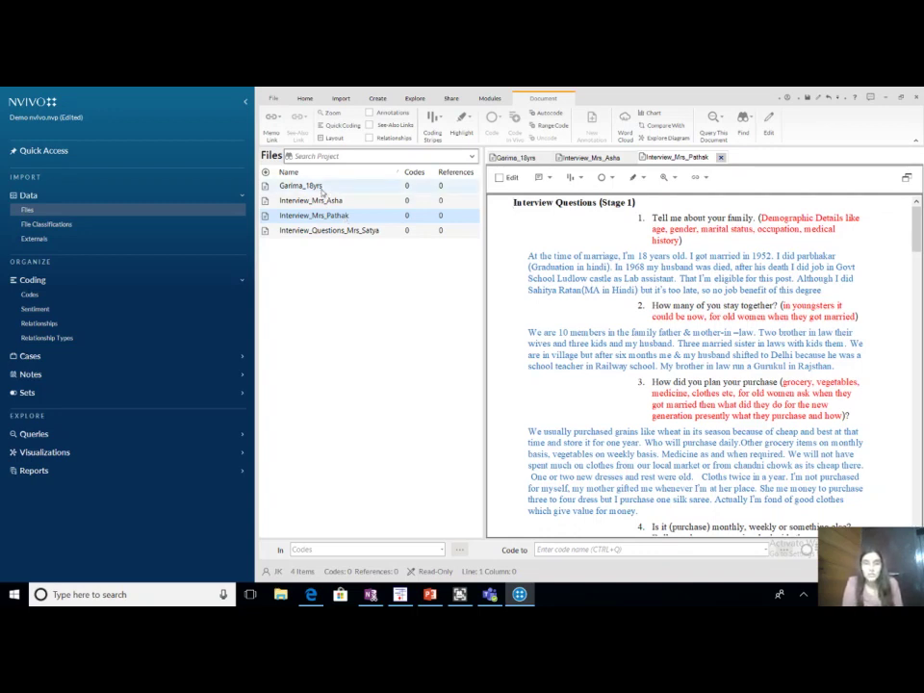
{"action": "left_click", "coordinate": [316, 186]}
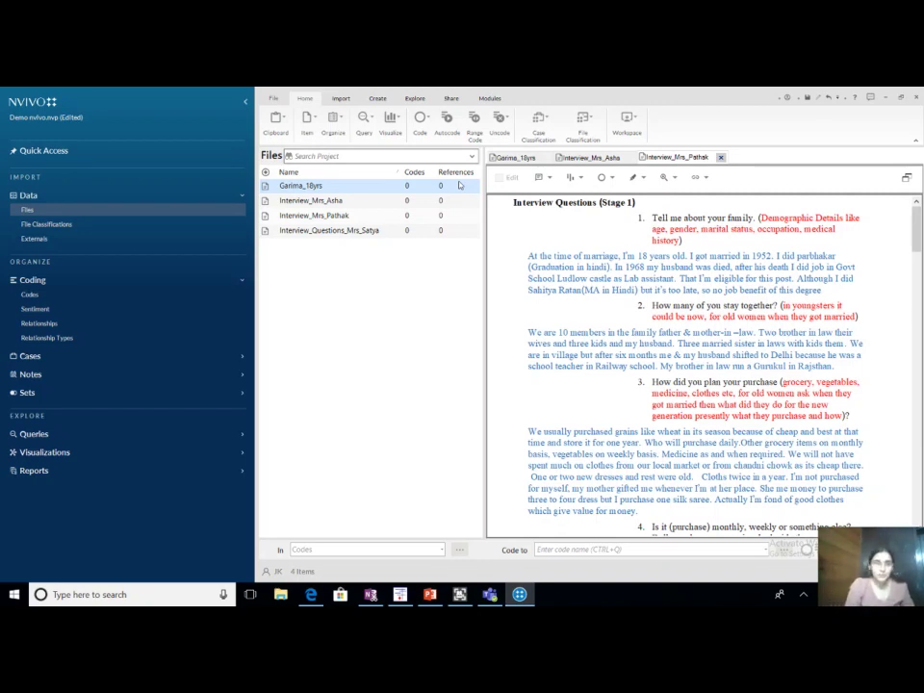
Show the project's Codes, dismiss the introduction page and create a new code named "money".
{"action": "left_click", "coordinate": [39, 294]}
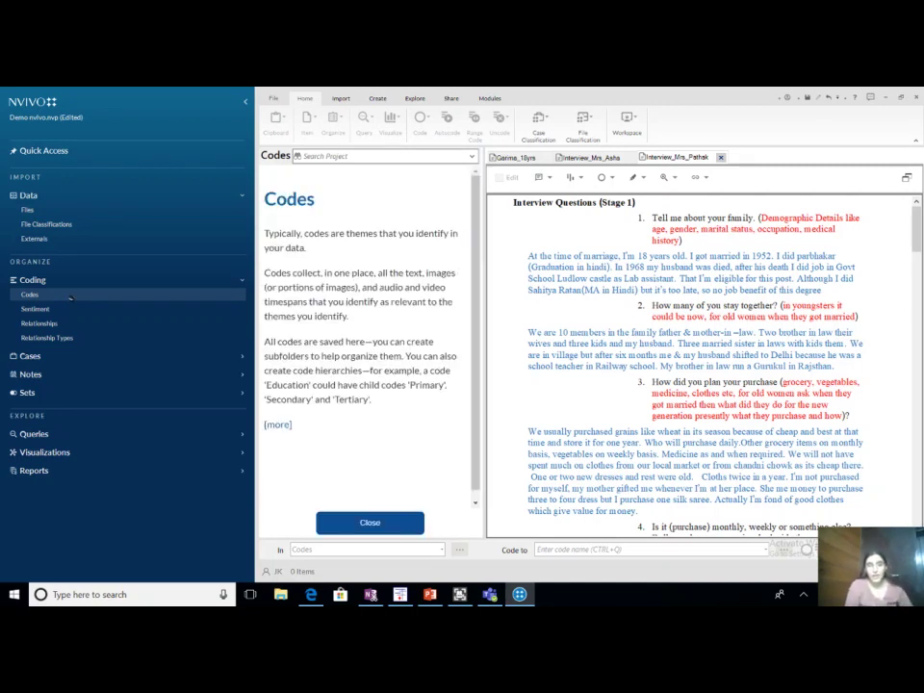
{"action": "left_click", "coordinate": [400, 528]}
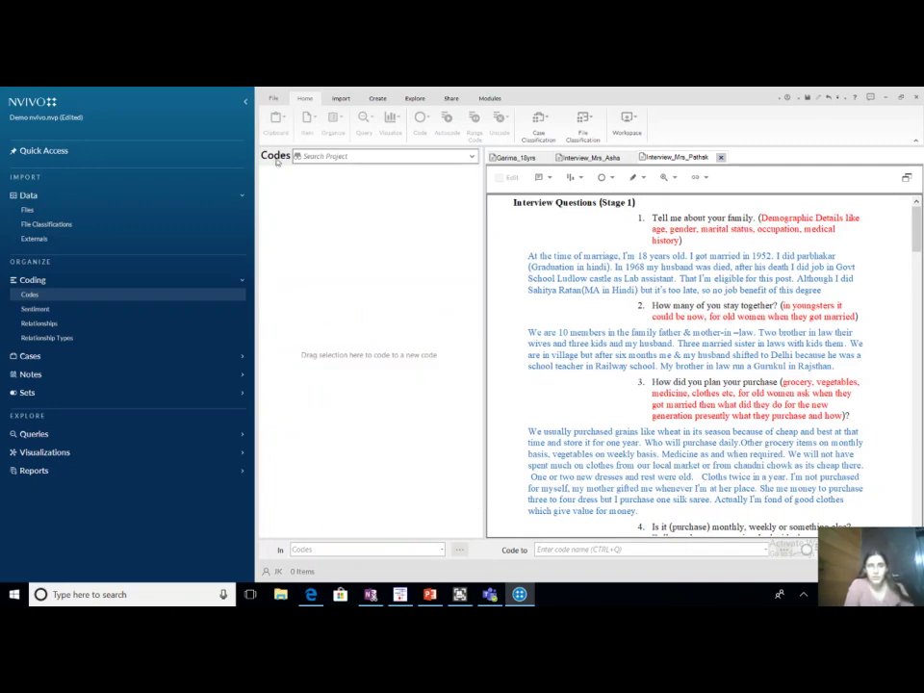
{"action": "right_click", "coordinate": [165, 296]}
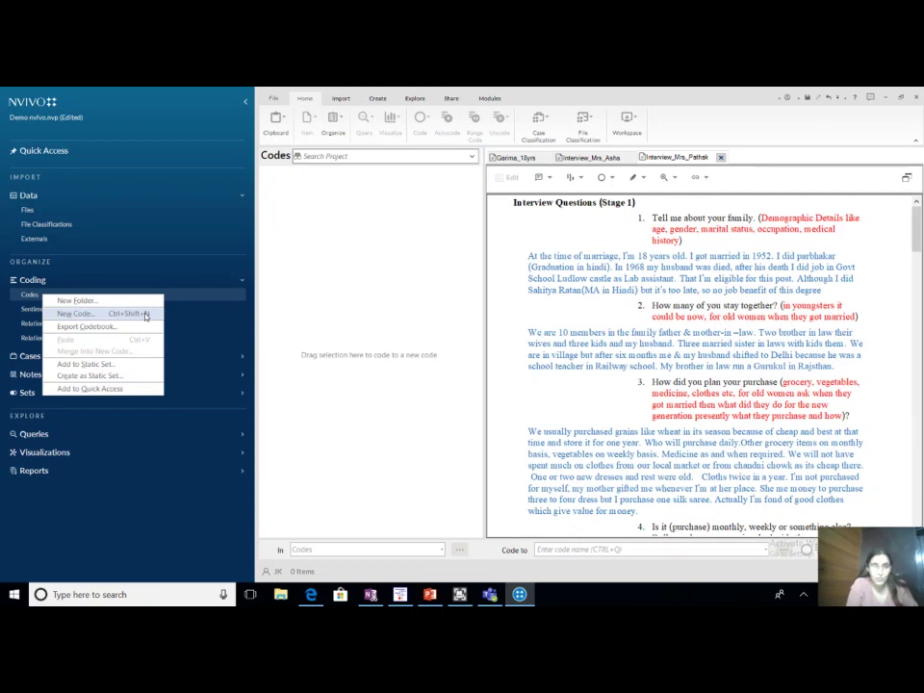
{"action": "left_click", "coordinate": [77, 314]}
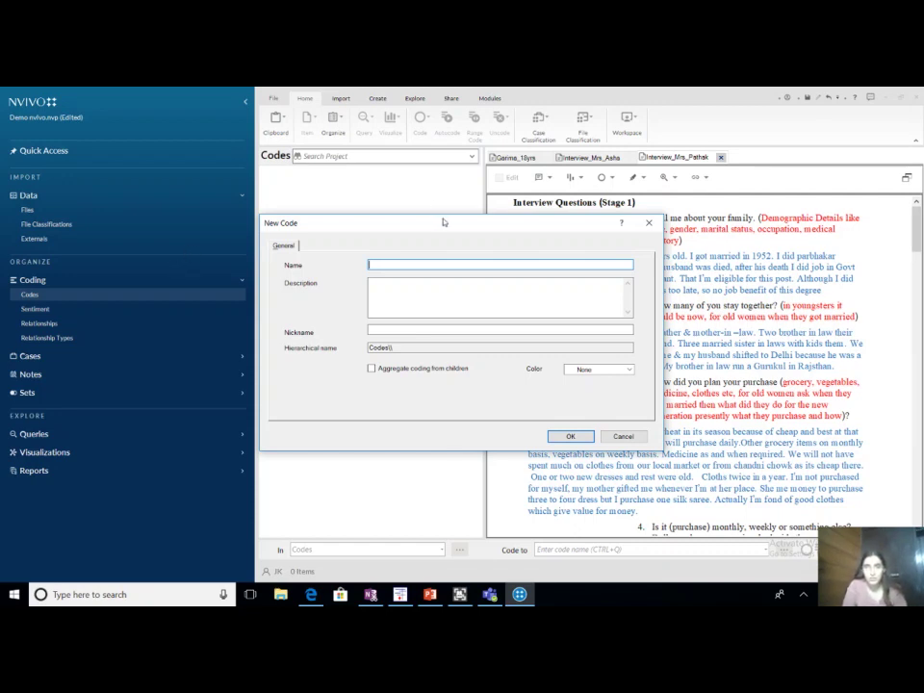
{"action": "left_click_drag", "start_coordinate": [443, 223], "coordinate": [382, 229]}
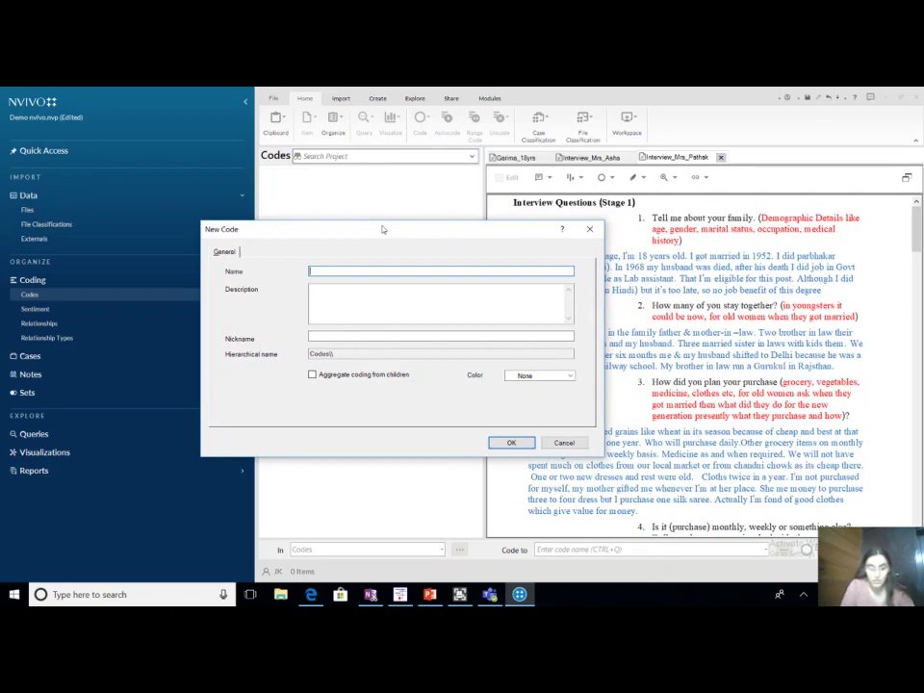
{"action": "type", "text": "money"}
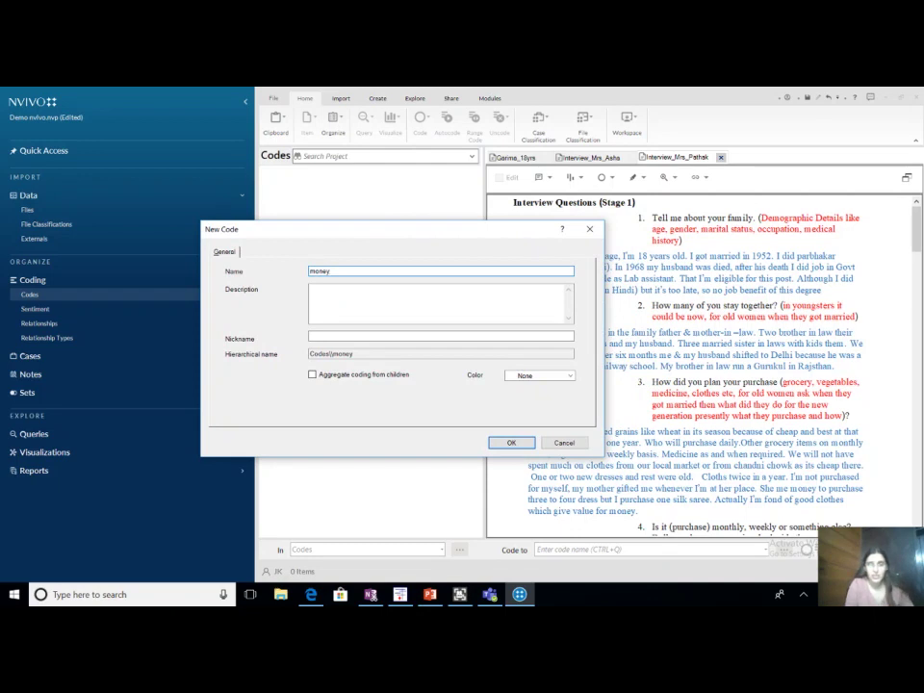
{"action": "left_click", "coordinate": [511, 444]}
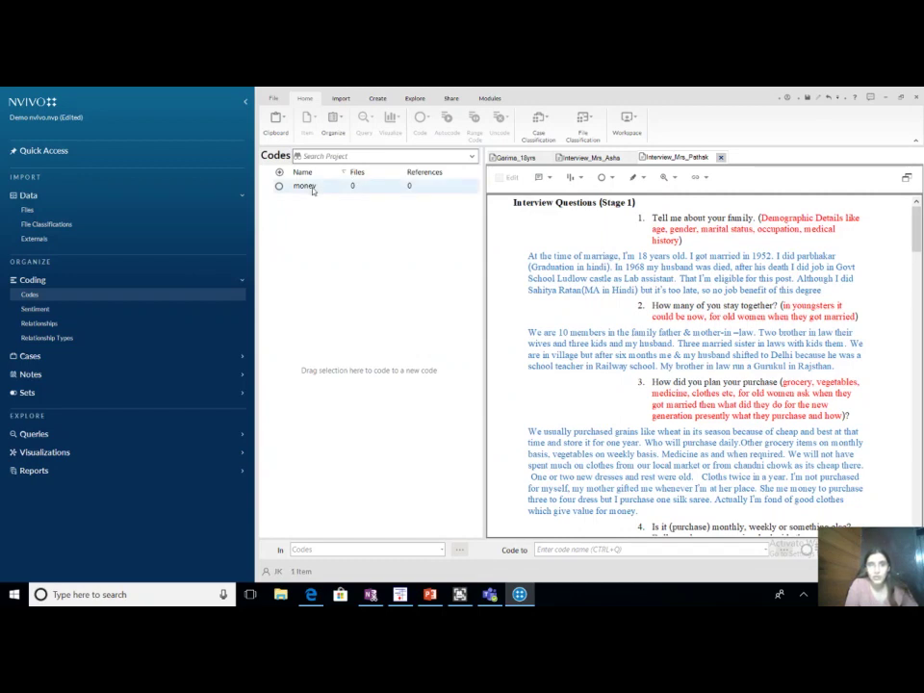
{"action": "left_click", "coordinate": [312, 189]}
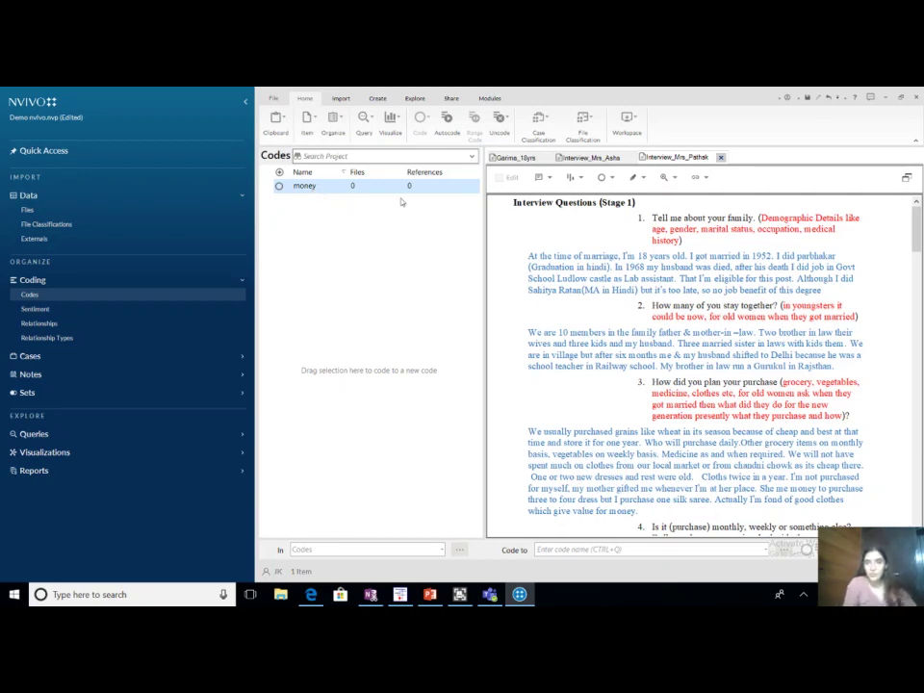
{"action": "left_click", "coordinate": [678, 268]}
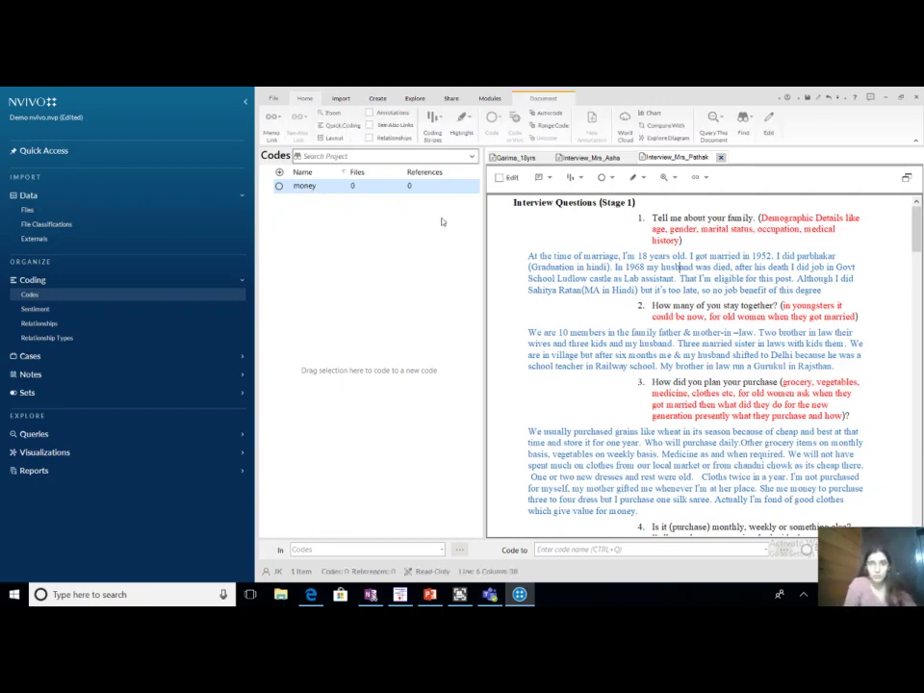
{"action": "left_click", "coordinate": [308, 188]}
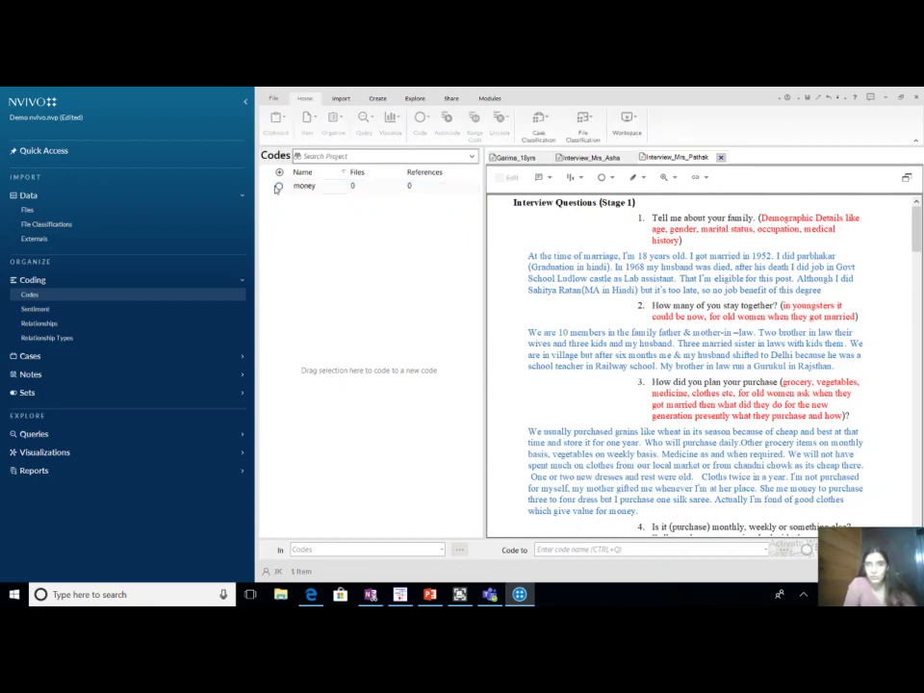
Return to the project's Files and bring the first interview transcript back into view.
{"action": "left_click", "coordinate": [27, 208]}
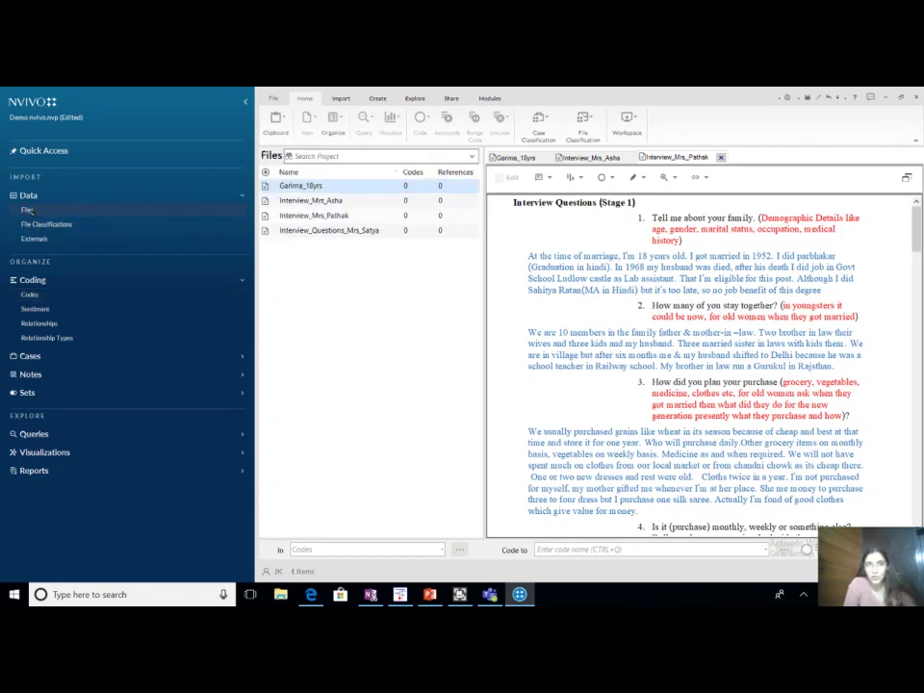
{"action": "left_click", "coordinate": [302, 189]}
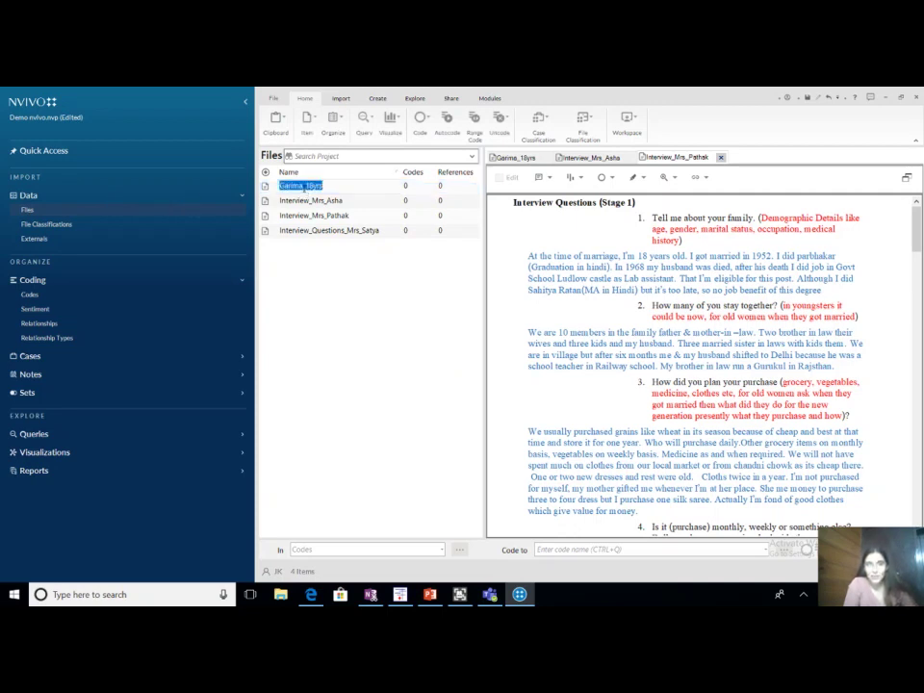
{"action": "left_click", "coordinate": [268, 190]}
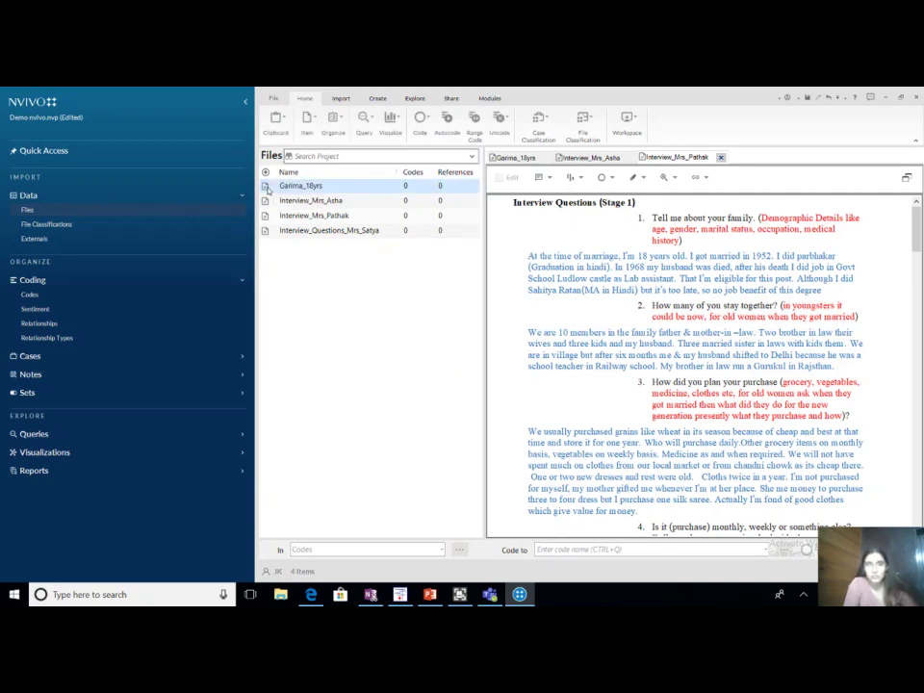
{"action": "double_click", "coordinate": [270, 190]}
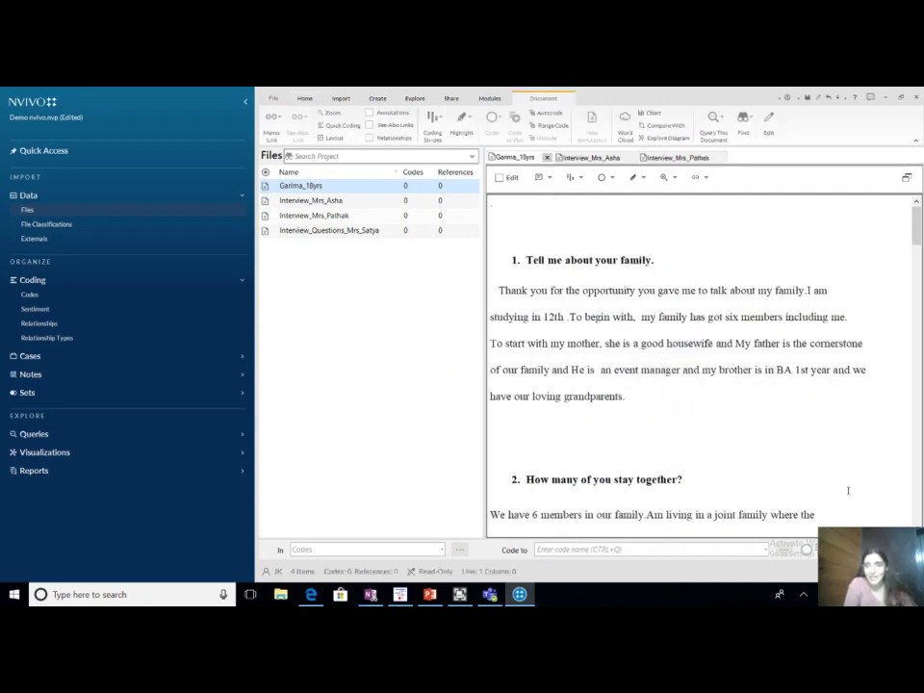
Read through the first transcript from question 1 to question 15 for a passage about money.
{"action": "scroll", "coordinate": [700, 366], "scroll_direction": "down", "scroll_amount": 1}
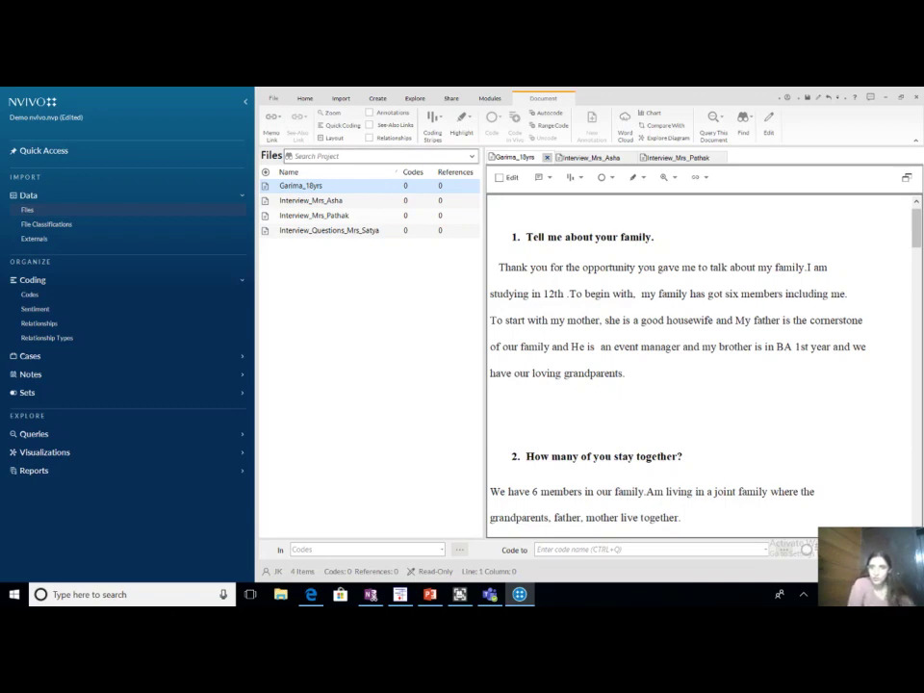
{"action": "scroll", "coordinate": [701, 365], "scroll_direction": "down", "scroll_amount": 1}
{"action": "scroll", "coordinate": [701, 366], "scroll_direction": "down", "scroll_amount": 5}
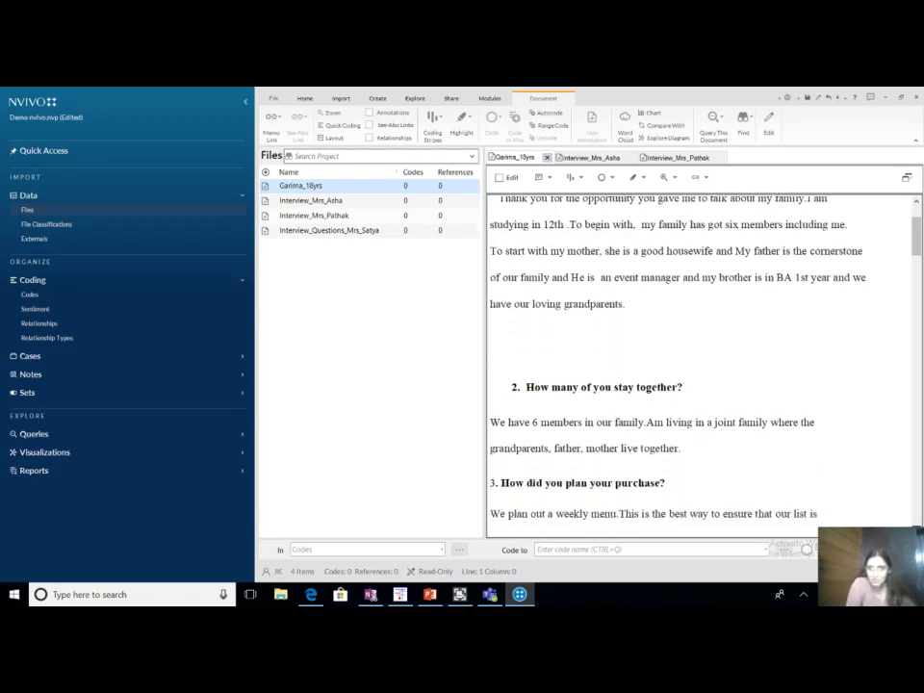
{"action": "scroll", "coordinate": [700, 366], "scroll_direction": "down", "scroll_amount": 5}
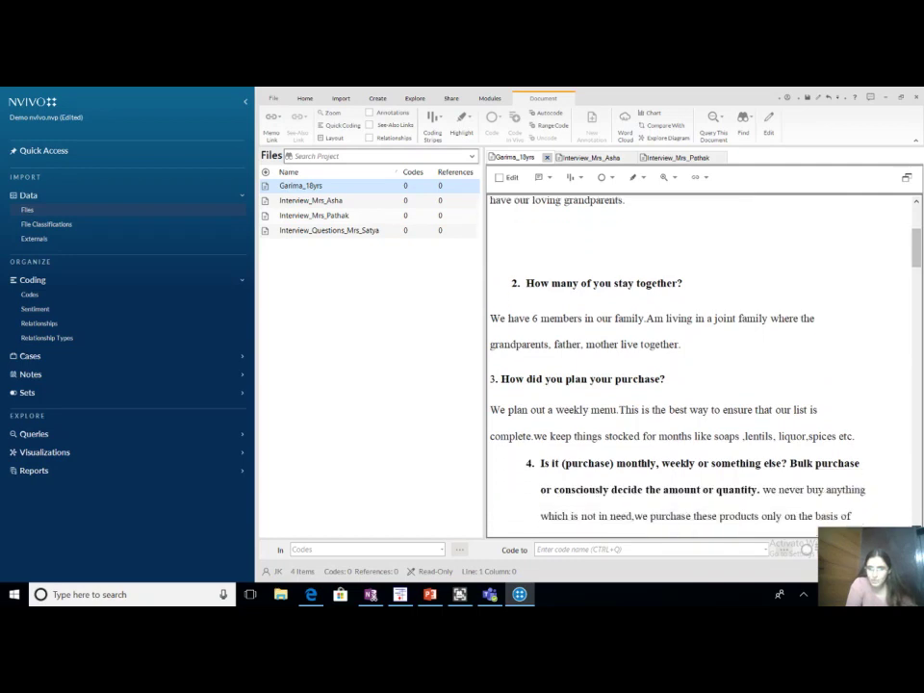
{"action": "scroll", "coordinate": [700, 366], "scroll_direction": "down", "scroll_amount": 4}
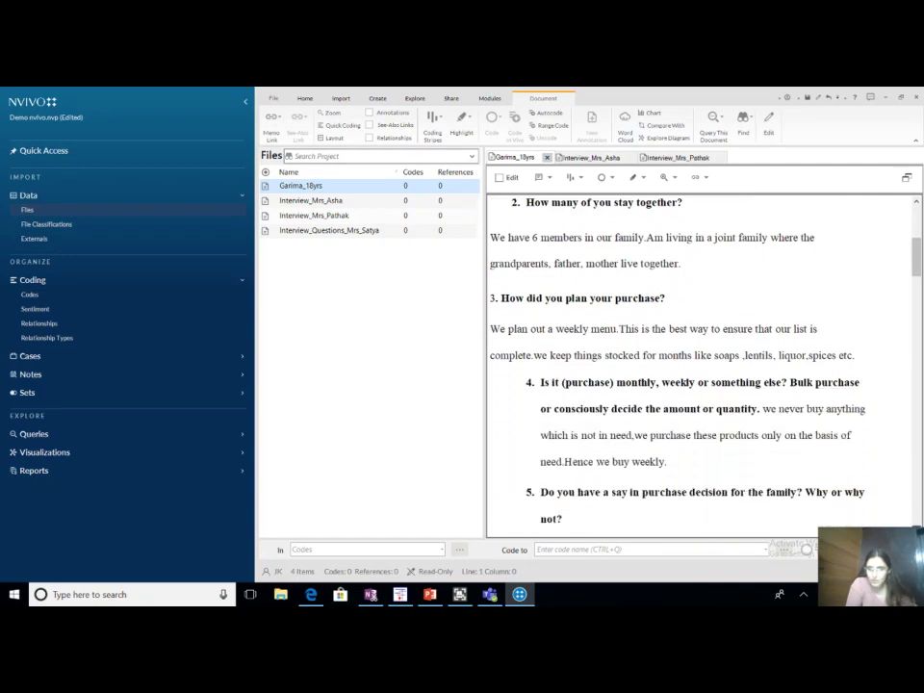
{"action": "scroll", "coordinate": [700, 366], "scroll_direction": "down", "scroll_amount": 5}
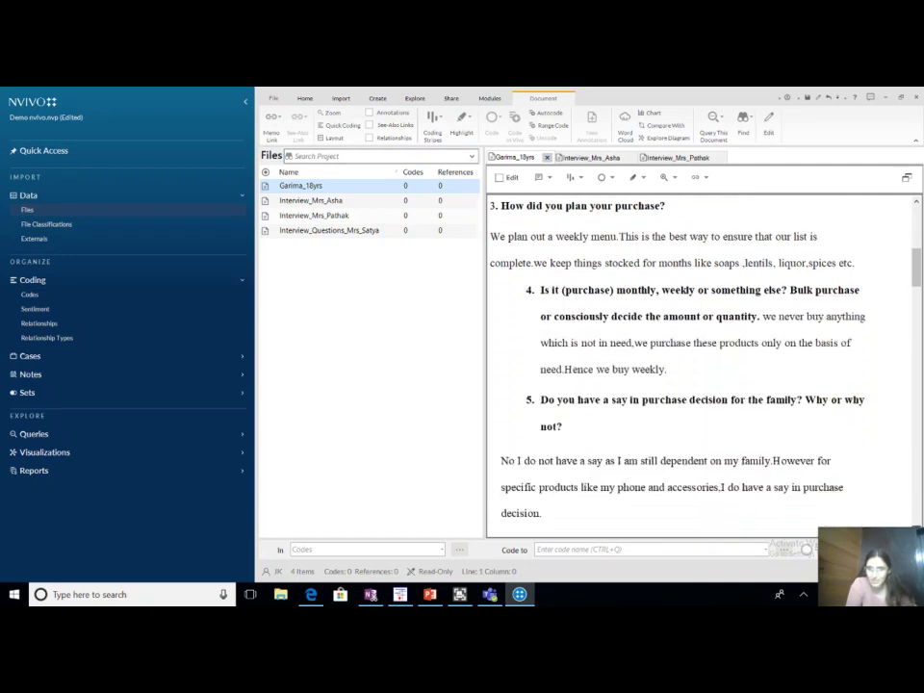
{"action": "scroll", "coordinate": [701, 366], "scroll_direction": "down", "scroll_amount": 5}
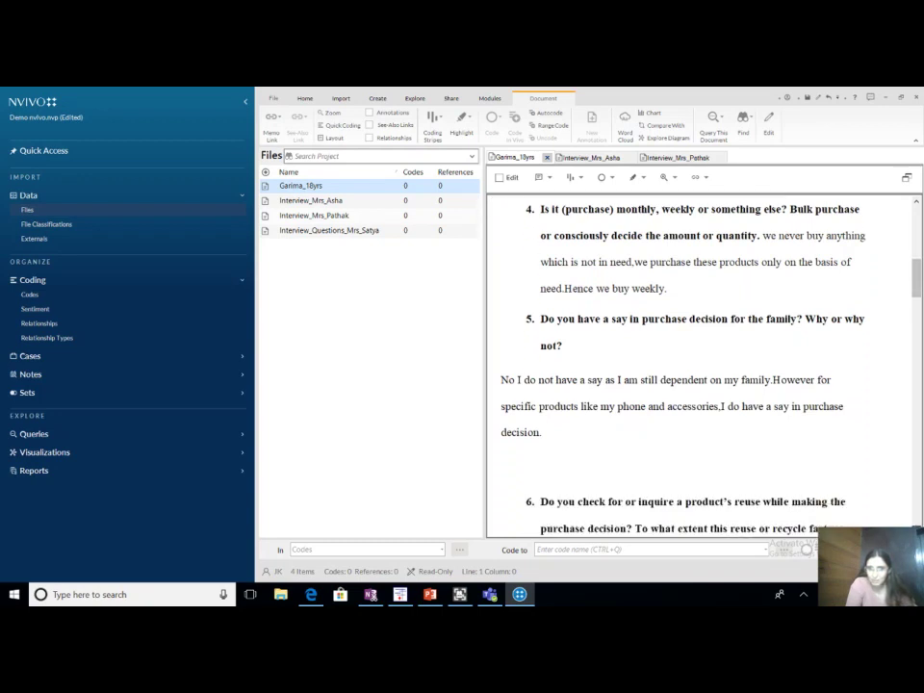
{"action": "scroll", "coordinate": [701, 366], "scroll_direction": "down", "scroll_amount": 6}
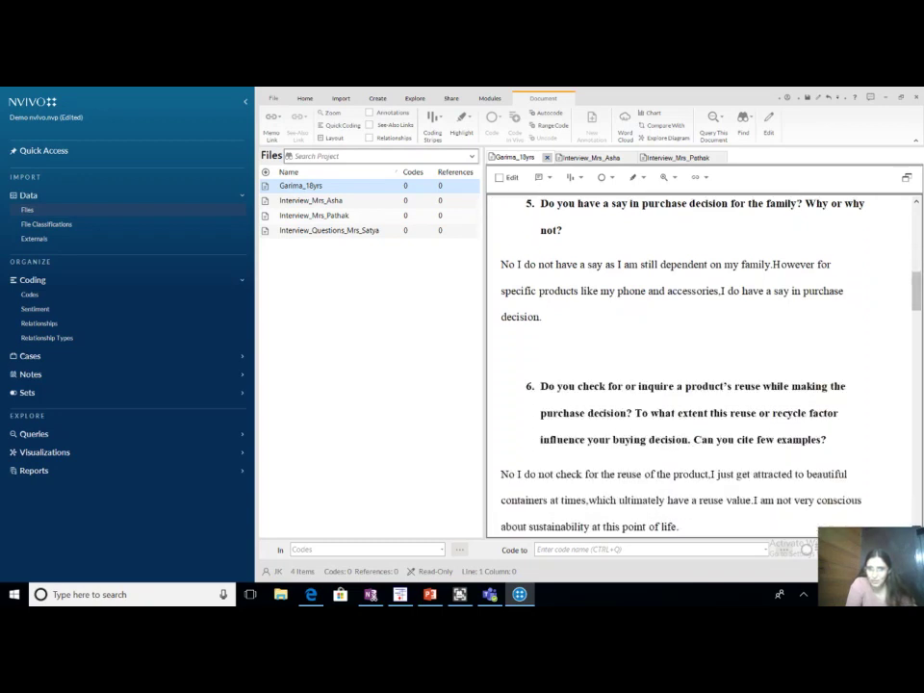
{"action": "scroll", "coordinate": [700, 366], "scroll_direction": "down", "scroll_amount": 2}
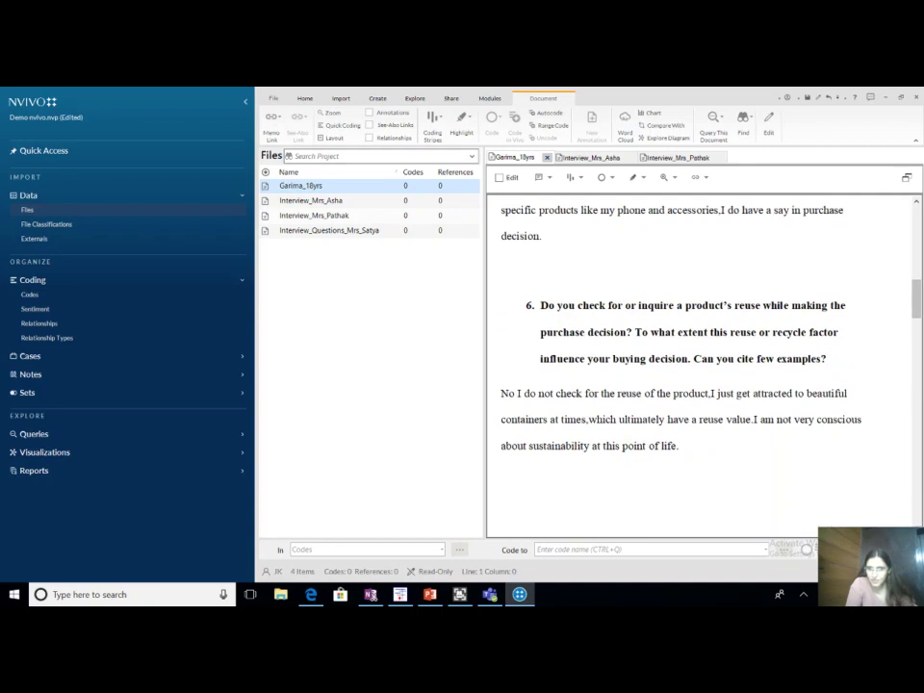
{"action": "left_click", "coordinate": [918, 522]}
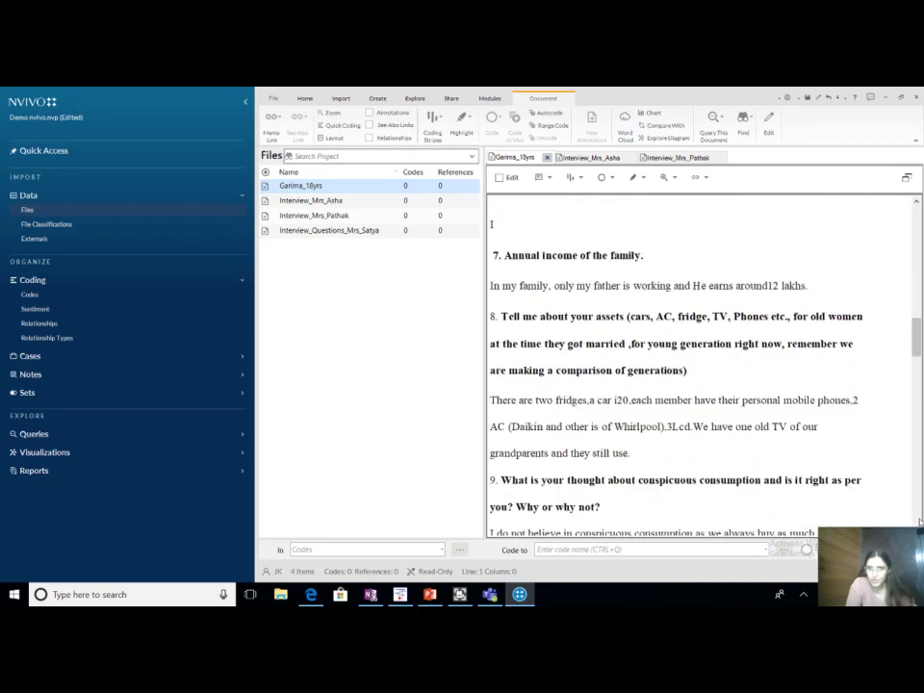
{"action": "left_click", "coordinate": [919, 521]}
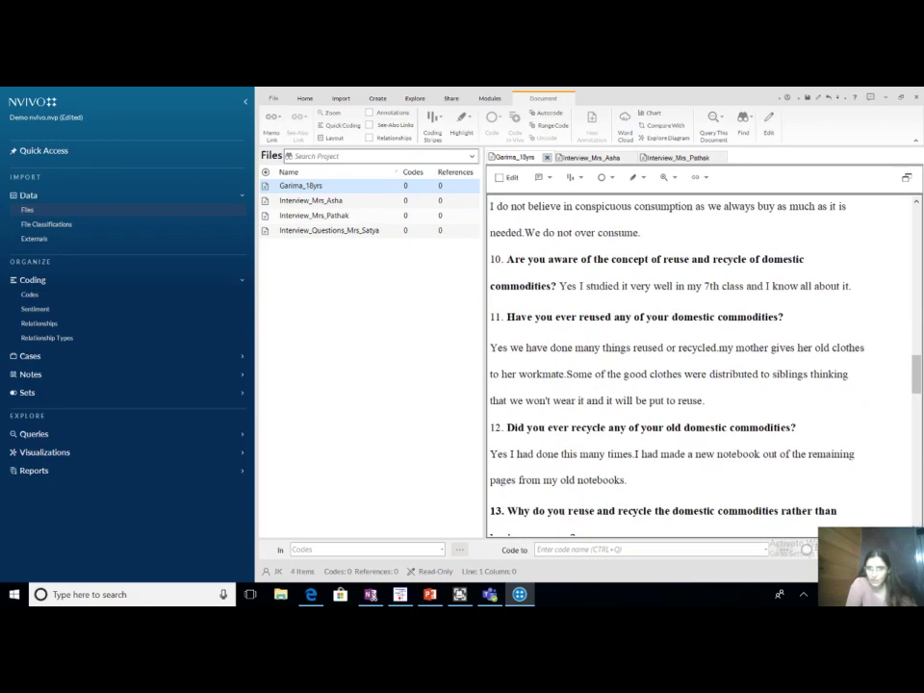
{"action": "scroll", "coordinate": [700, 366], "scroll_direction": "down", "scroll_amount": 3}
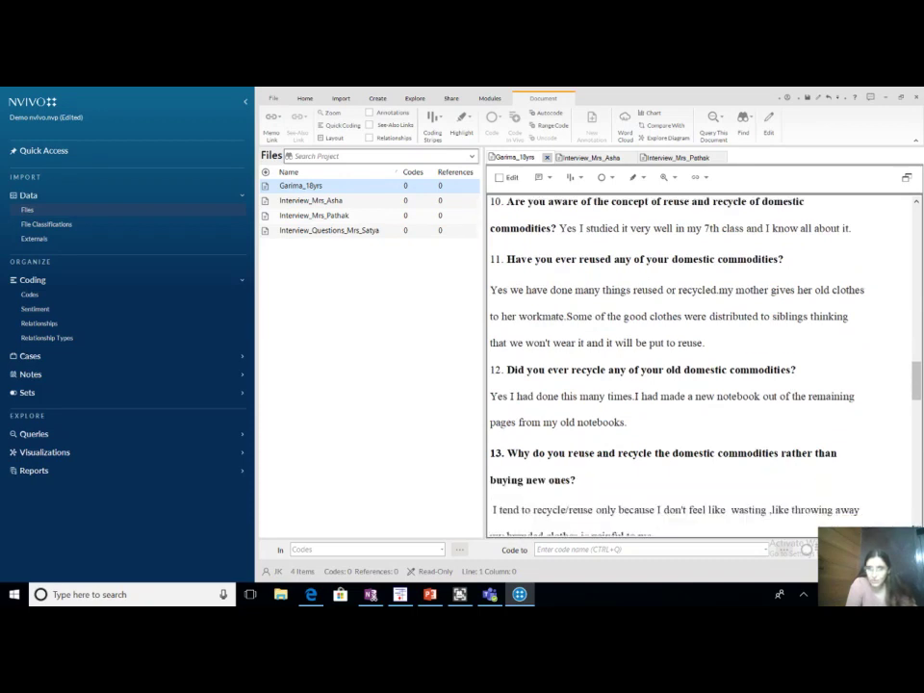
{"action": "left_click", "coordinate": [917, 512]}
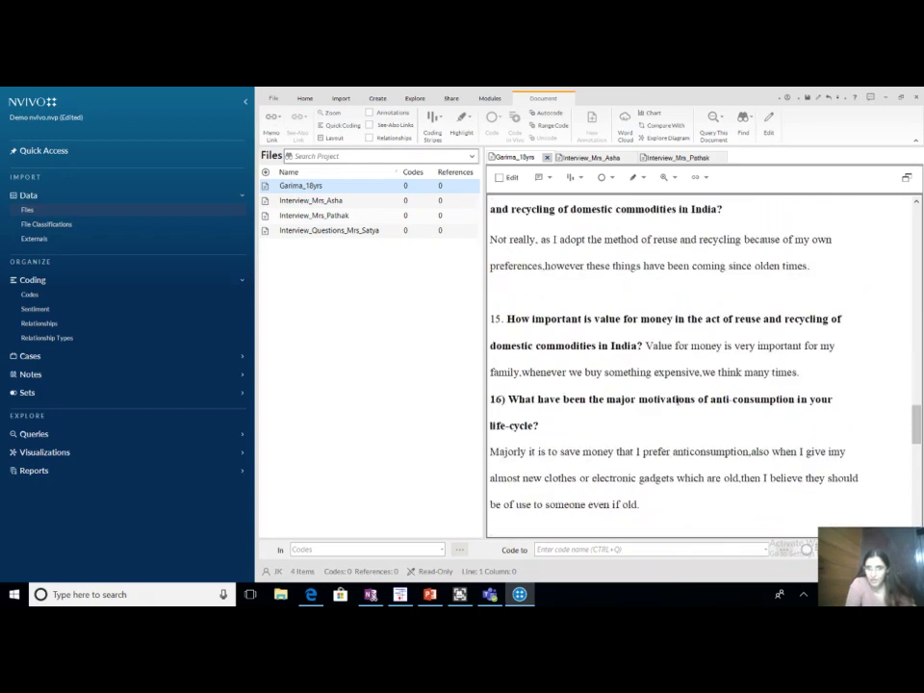
Code the answer to question 15 in the first transcript, about value for money being very important, to the money code.
{"action": "left_click", "coordinate": [646, 346]}
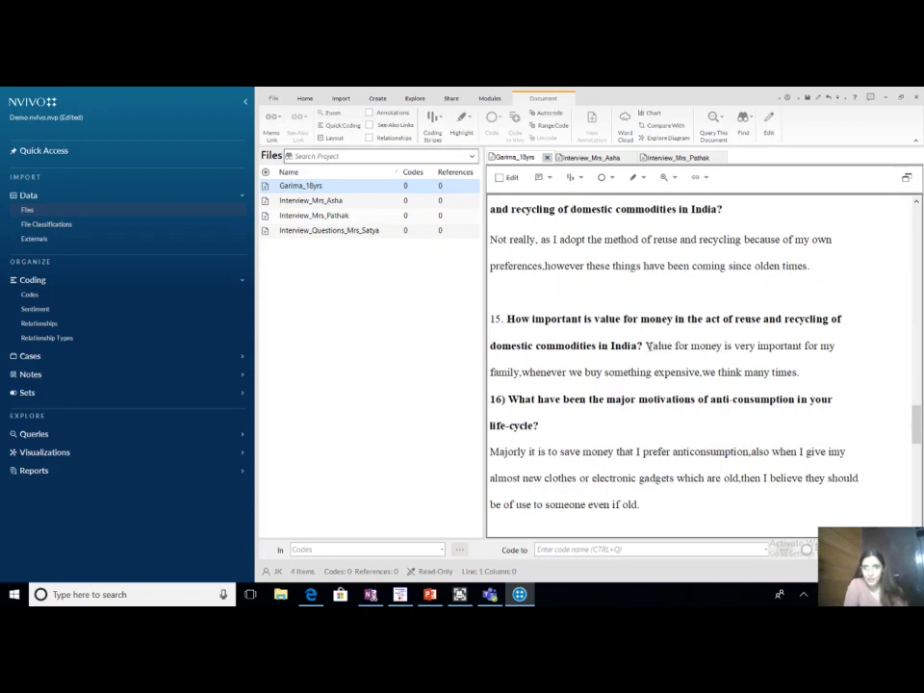
{"action": "left_click_drag", "start_coordinate": [646, 346], "coordinate": [701, 371]}
{"action": "left_click_drag", "start_coordinate": [702, 372], "coordinate": [797, 373]}
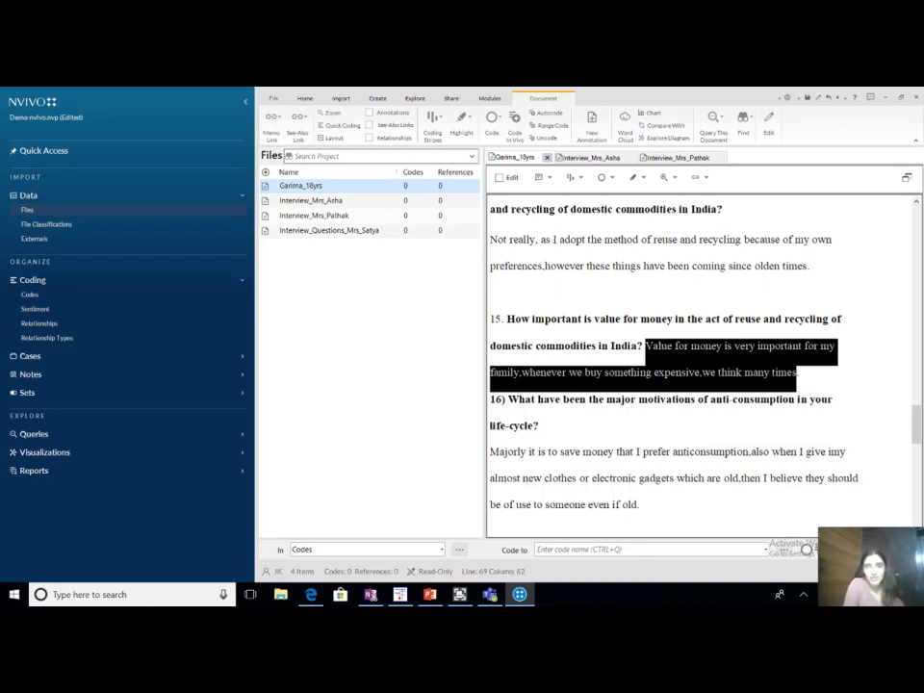
{"action": "right_click", "coordinate": [566, 354]}
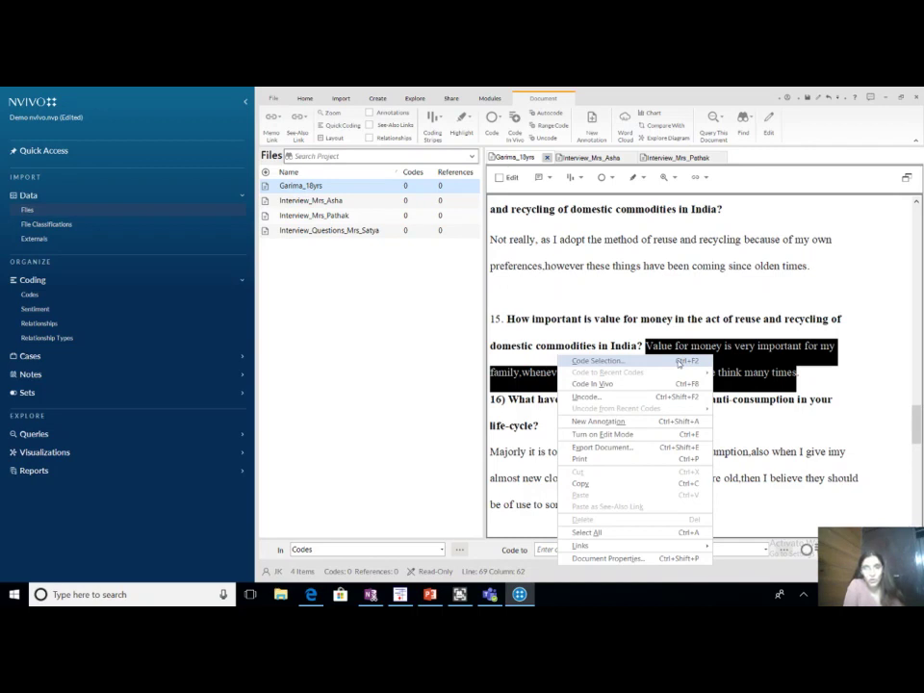
{"action": "left_click", "coordinate": [678, 362]}
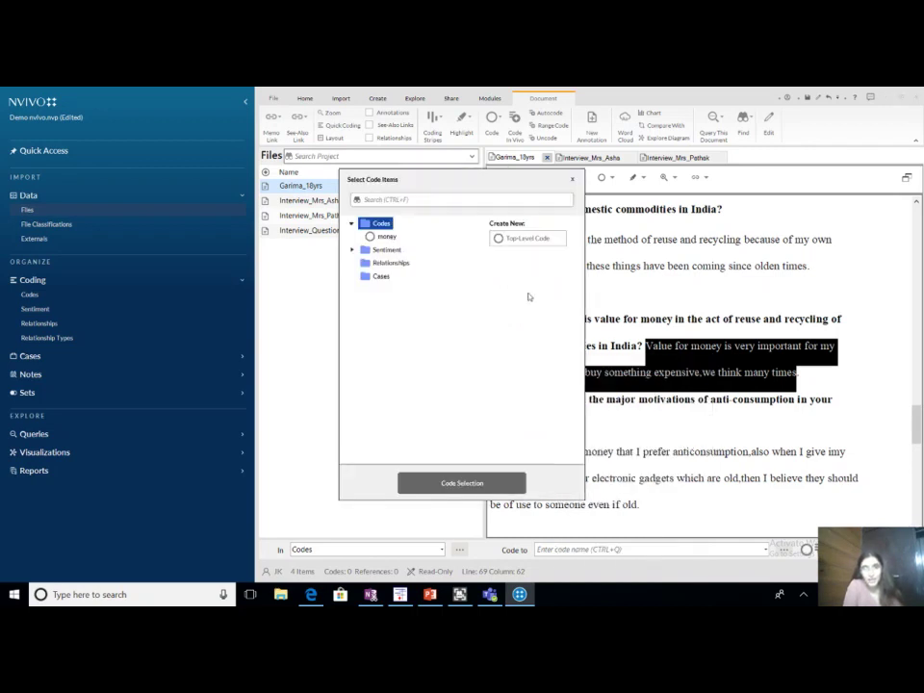
{"action": "left_click", "coordinate": [390, 238]}
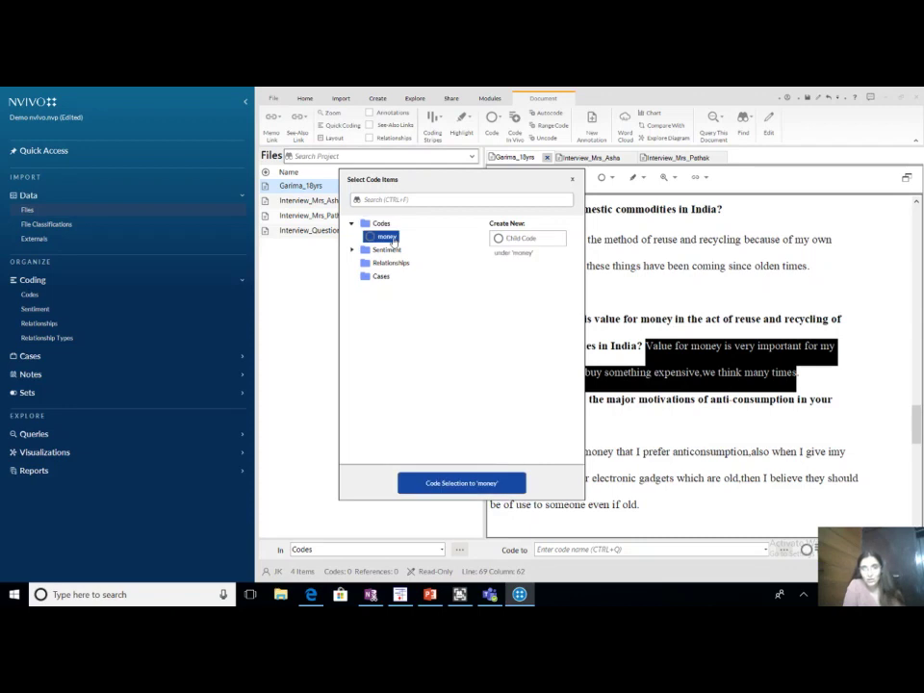
{"action": "left_click", "coordinate": [461, 484]}
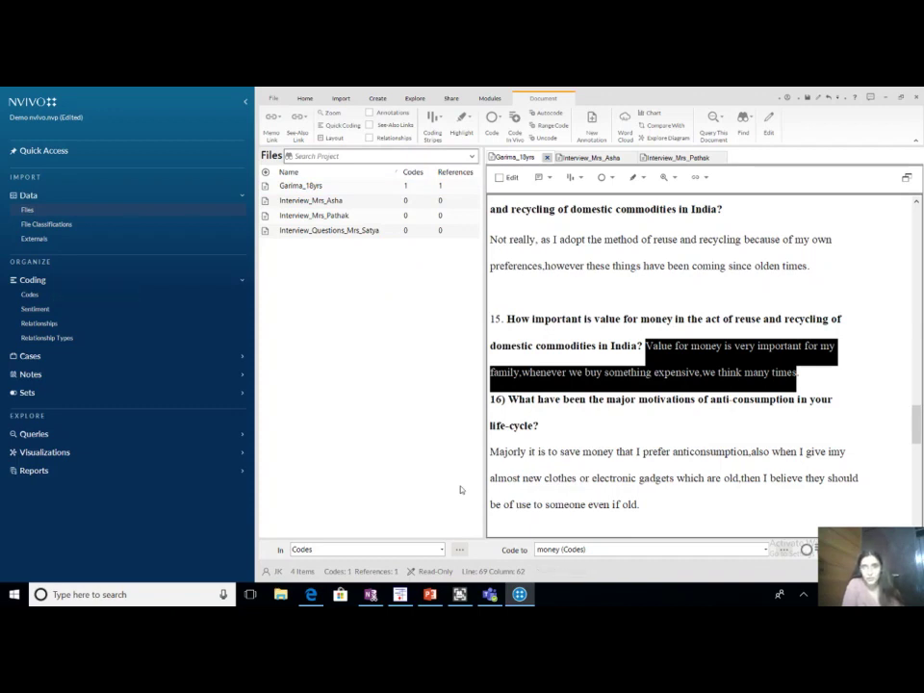
Repeat the coding of the question 15 answer to the money code and select the first transcript in Files.
{"action": "left_click", "coordinate": [597, 321]}
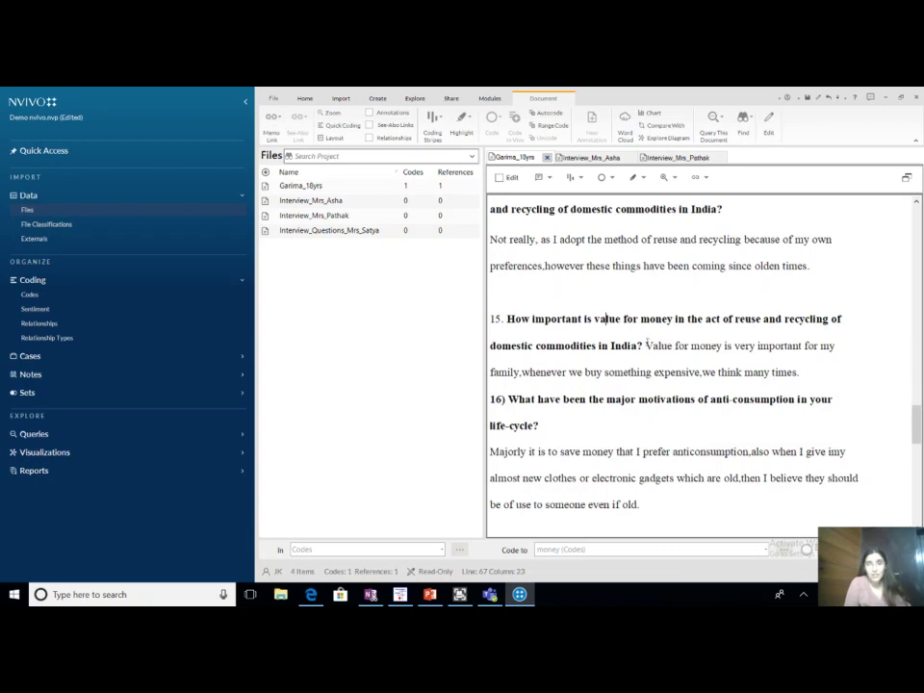
{"action": "left_click_drag", "start_coordinate": [647, 342], "coordinate": [798, 371]}
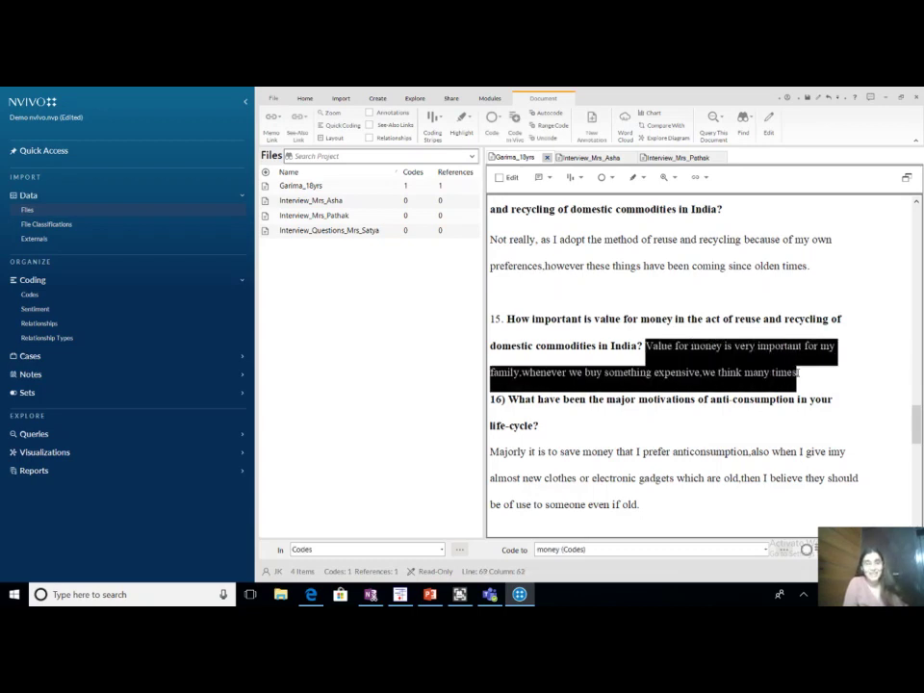
{"action": "right_click", "coordinate": [549, 348]}
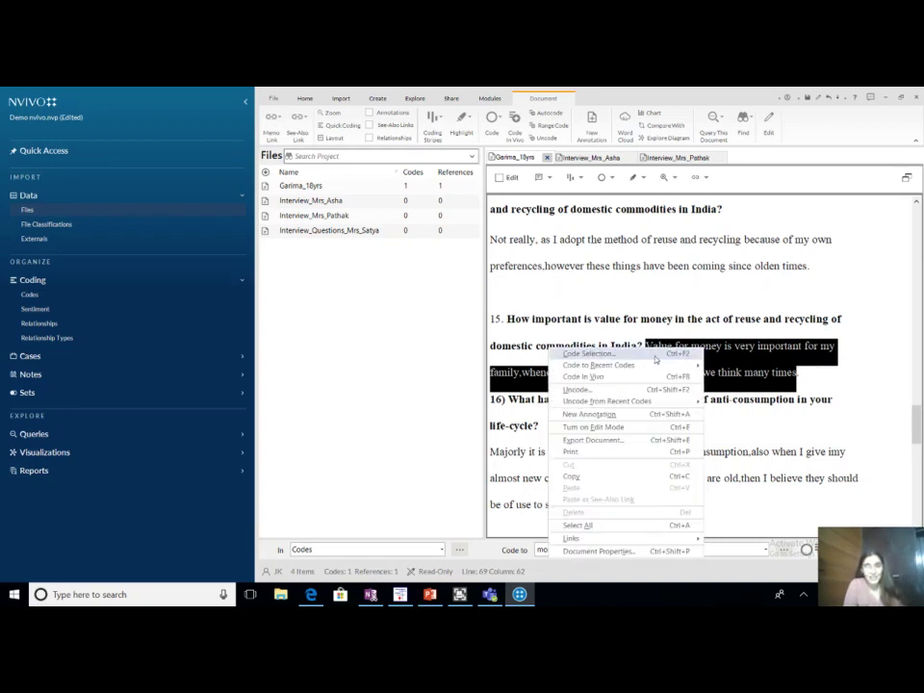
{"action": "left_click", "coordinate": [656, 356]}
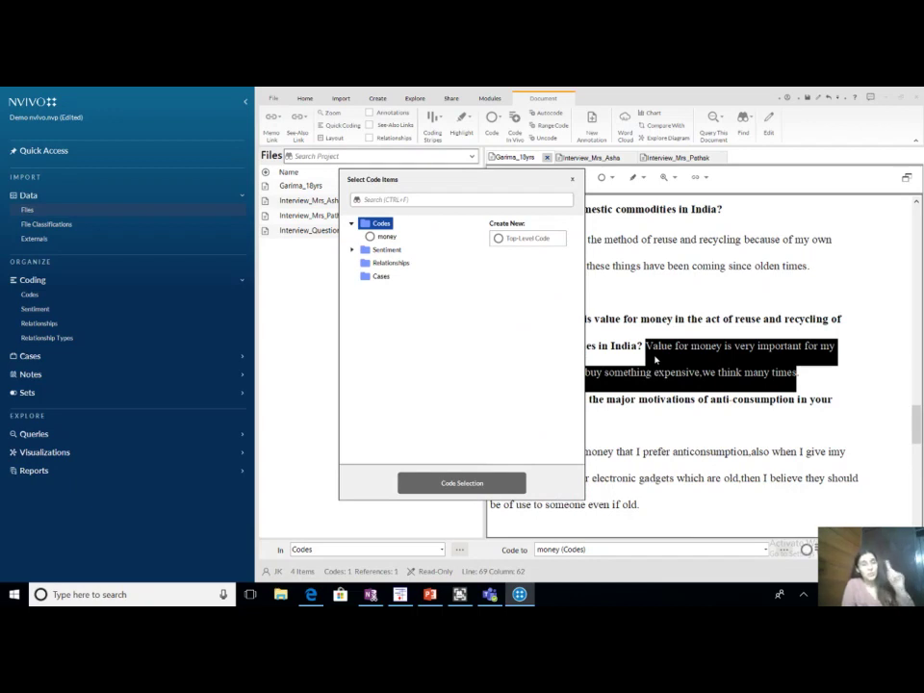
{"action": "left_click", "coordinate": [387, 237]}
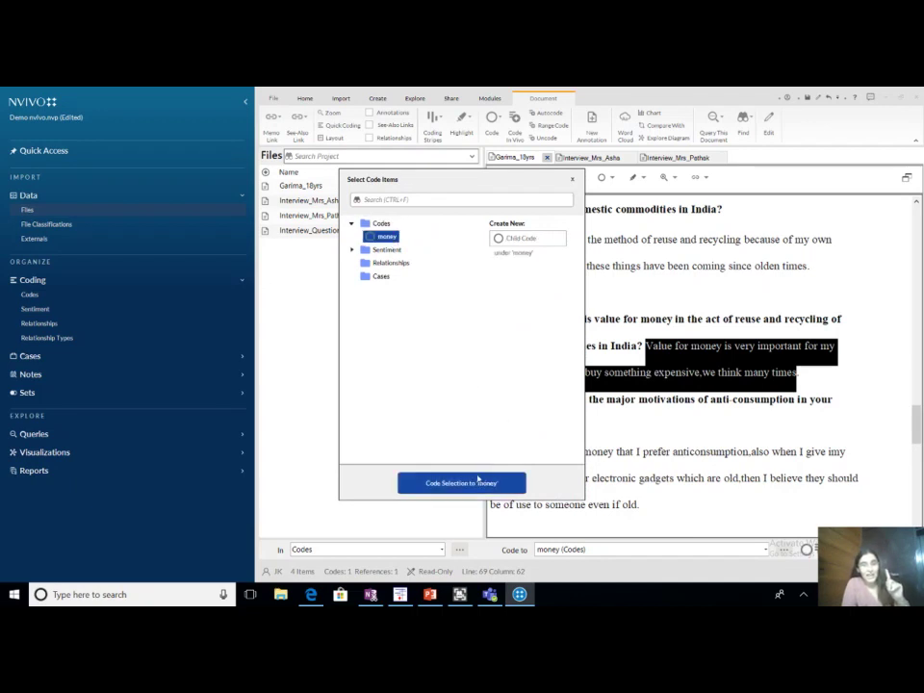
{"action": "left_click", "coordinate": [476, 484]}
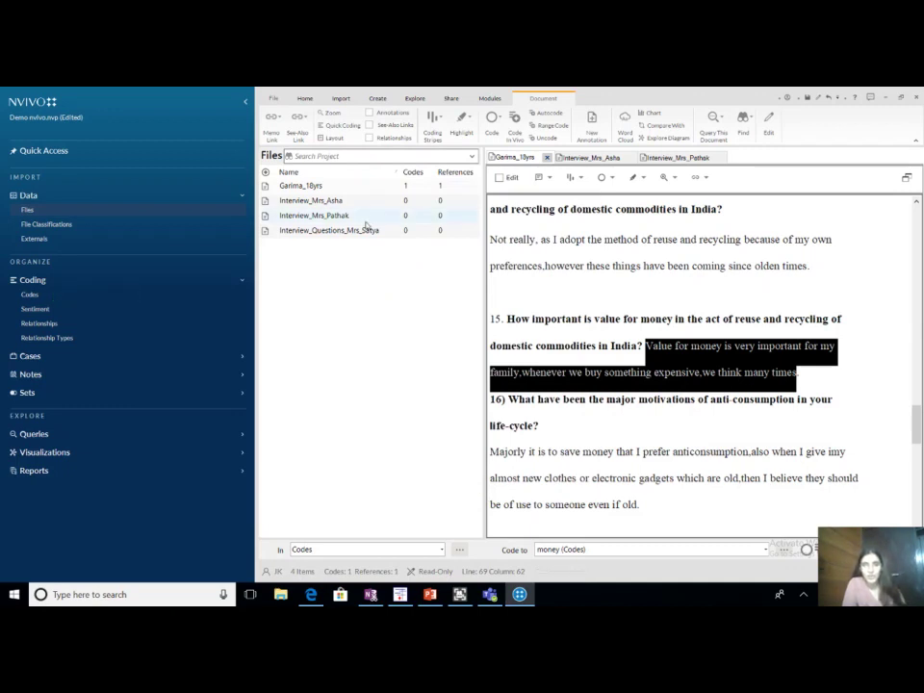
{"action": "left_click", "coordinate": [339, 189]}
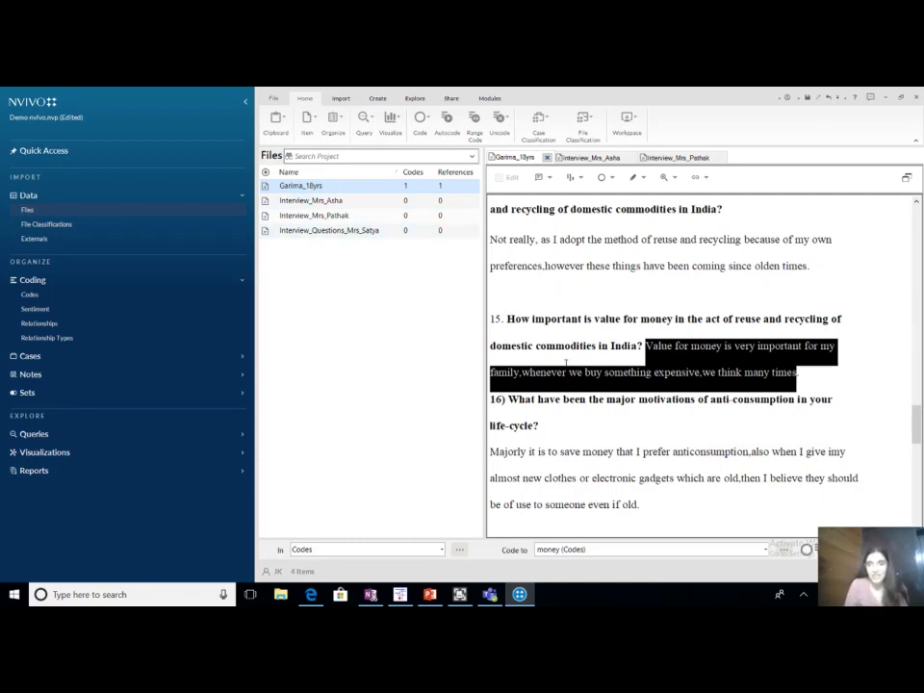
Code "Majorly it is to save money that I prefer anticonsumption," from the question 16 answer to the money code.
{"action": "left_click", "coordinate": [569, 375]}
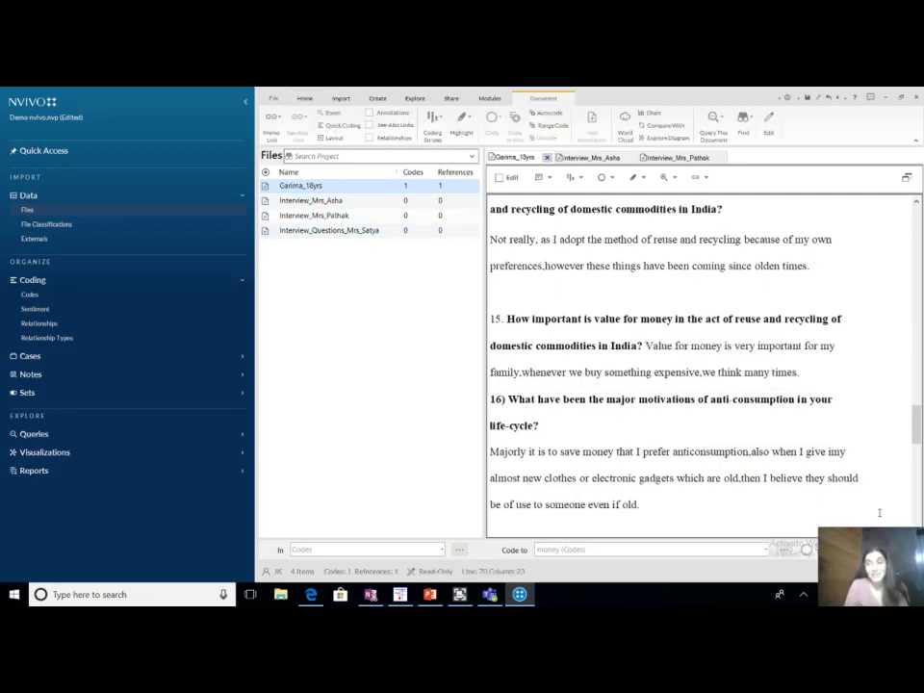
{"action": "scroll", "coordinate": [702, 365], "scroll_direction": "down", "scroll_amount": 3}
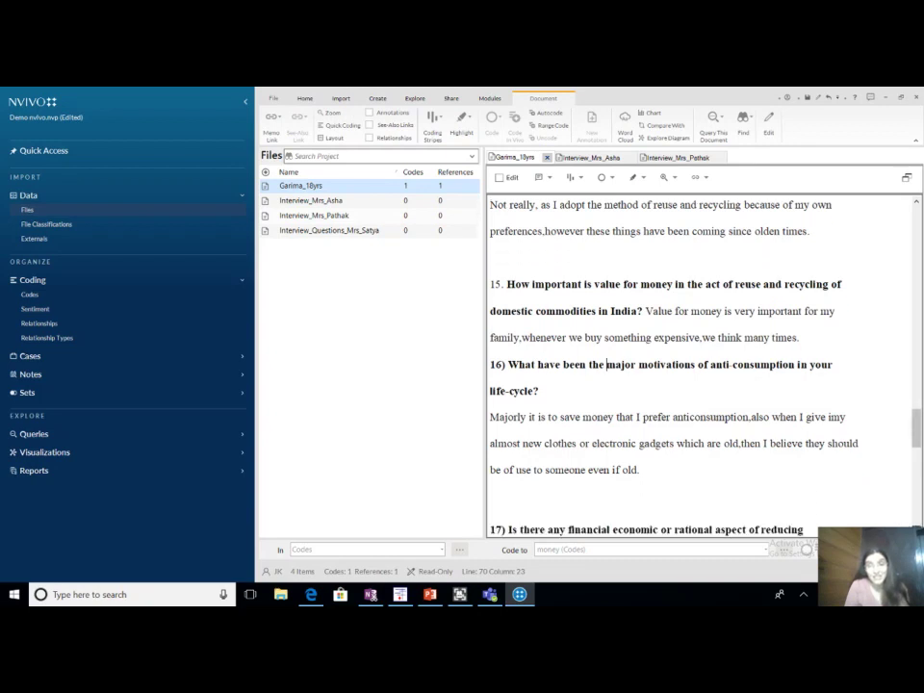
{"action": "scroll", "coordinate": [702, 365], "scroll_direction": "down", "scroll_amount": 2}
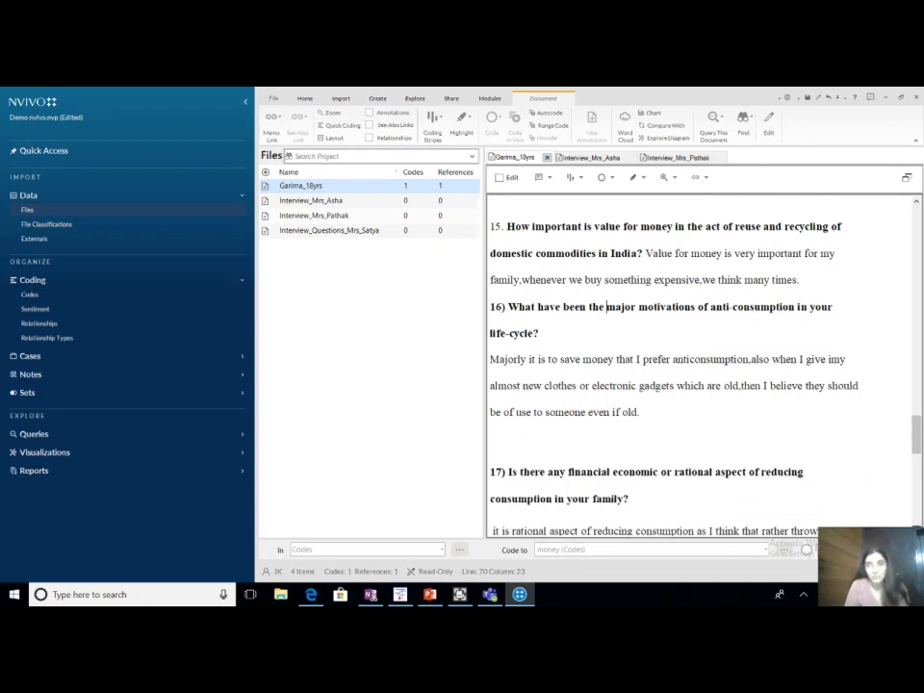
{"action": "scroll", "coordinate": [491, 336], "scroll_direction": "down", "scroll_amount": 1}
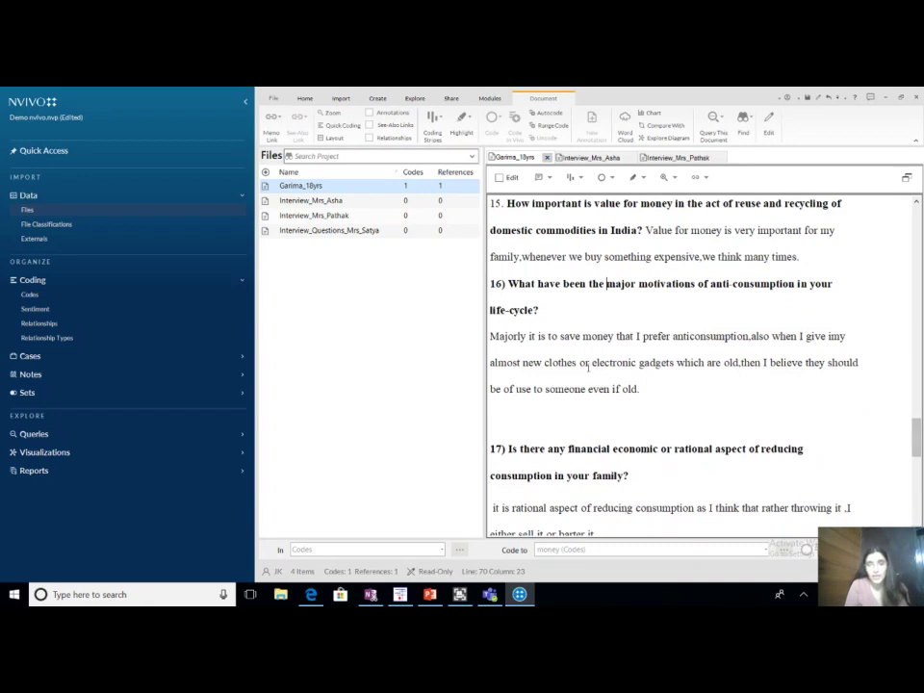
{"action": "left_click_drag", "start_coordinate": [492, 336], "coordinate": [751, 339]}
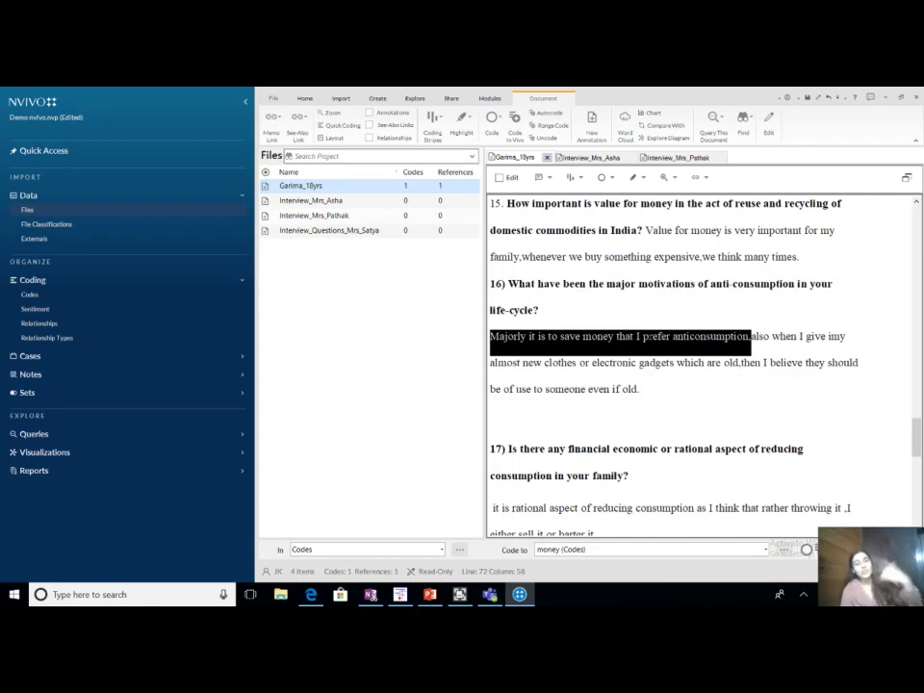
{"action": "right_click", "coordinate": [493, 337]}
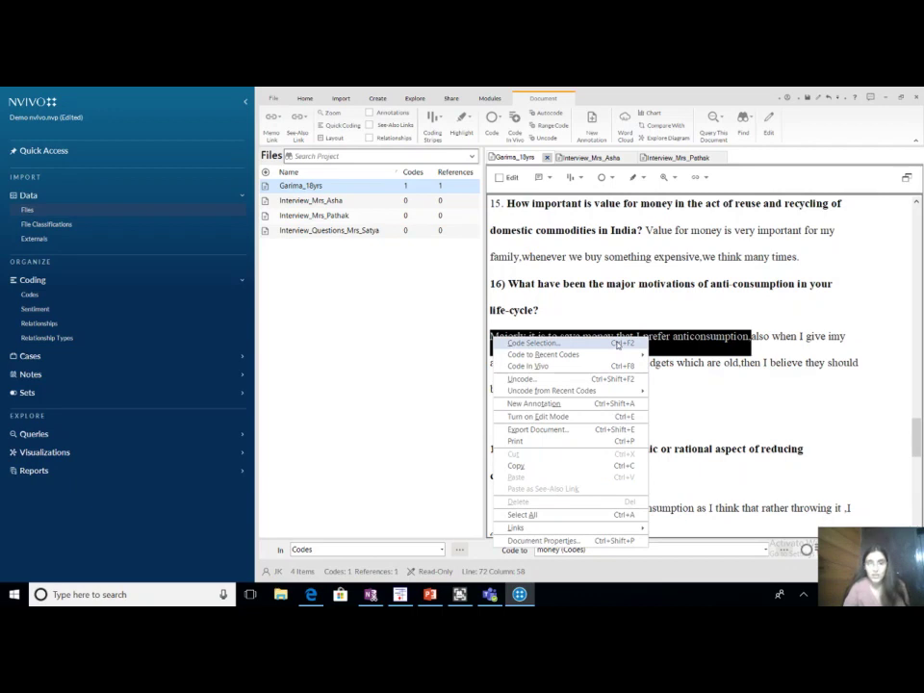
{"action": "left_click", "coordinate": [615, 343]}
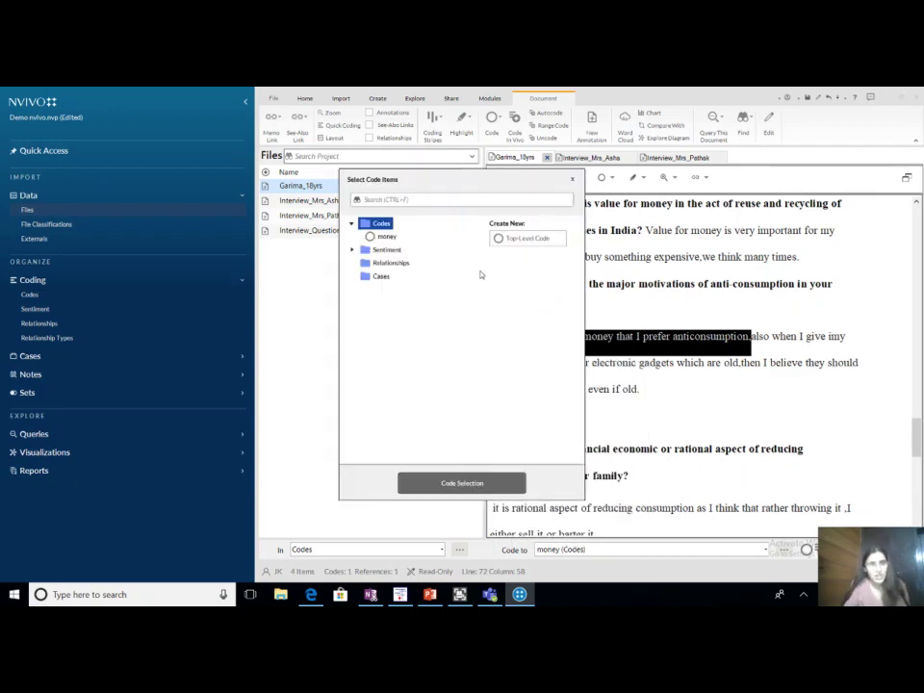
{"action": "left_click", "coordinate": [386, 237]}
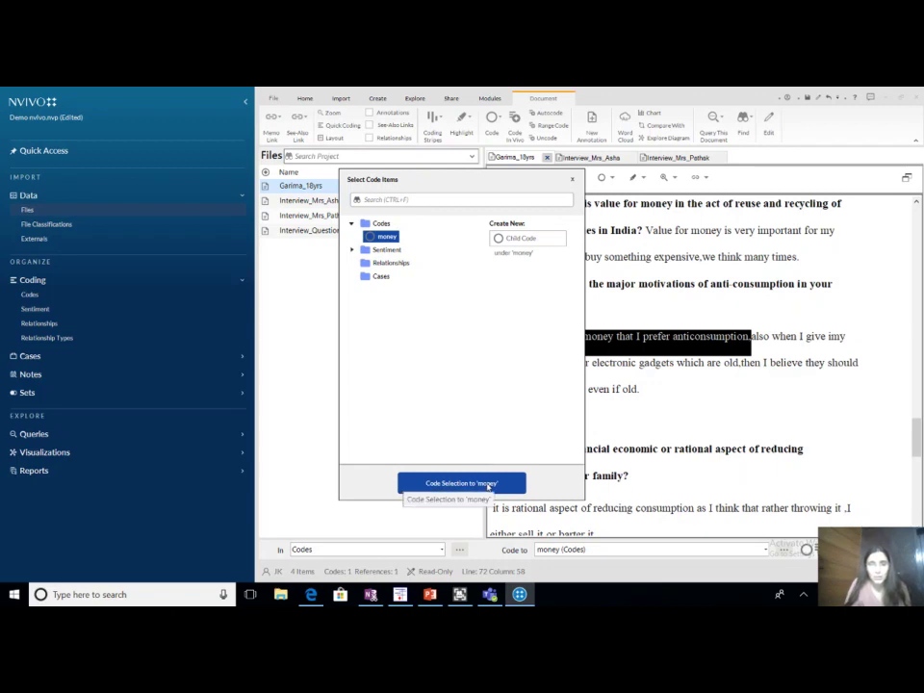
{"action": "left_click", "coordinate": [487, 484]}
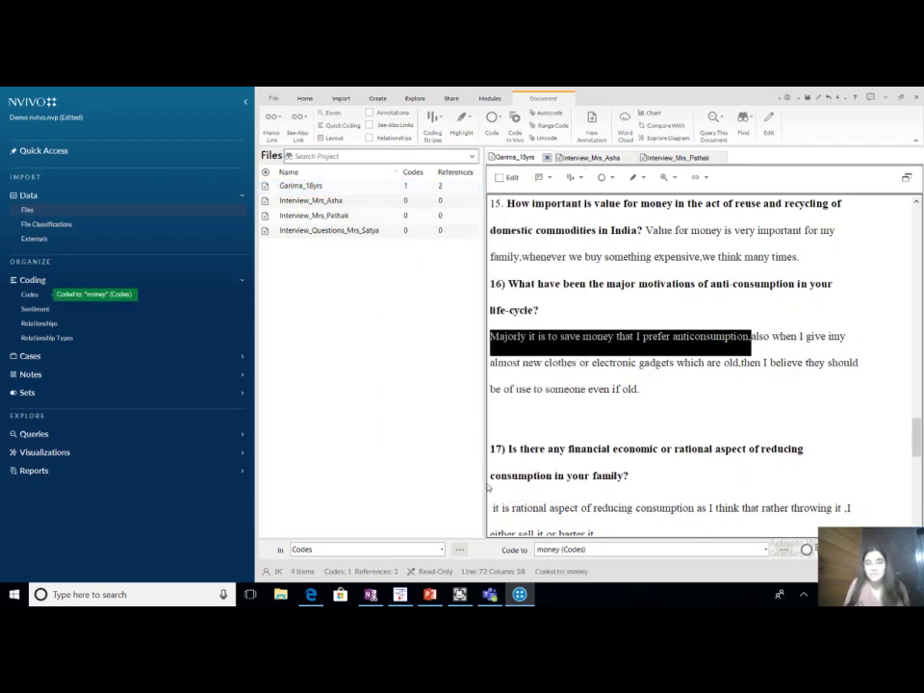
{"action": "left_click", "coordinate": [404, 193]}
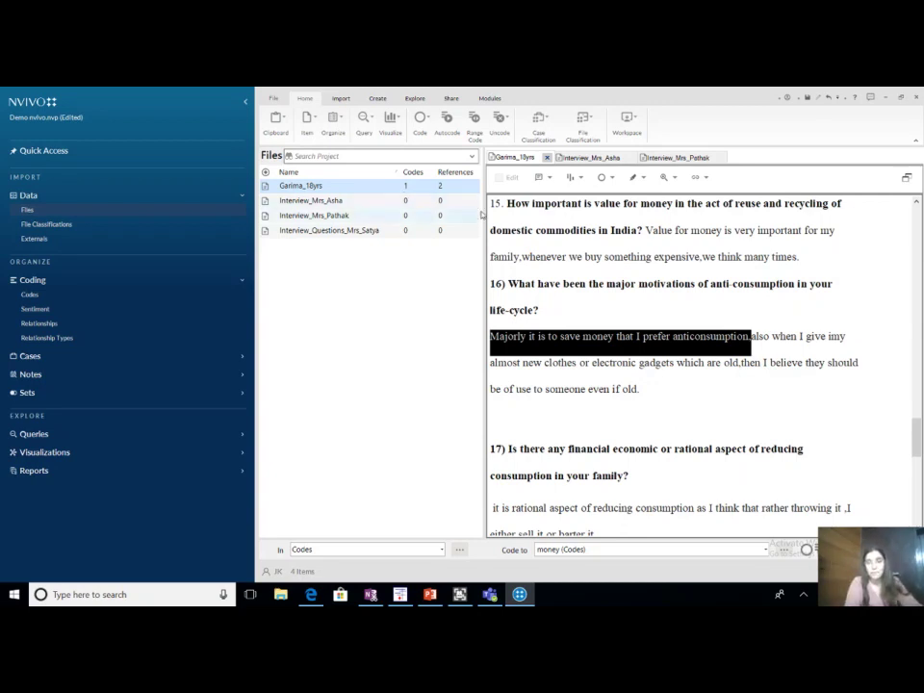
Read through the rest of the first transcript, from question 16 to question 20, for further codable themes.
{"action": "left_click", "coordinate": [806, 415]}
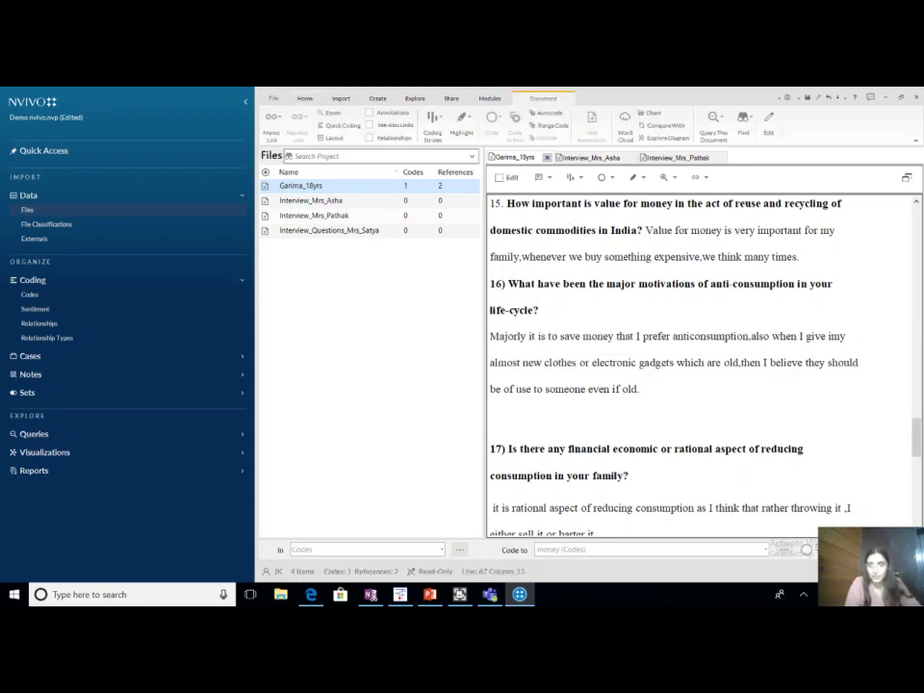
{"action": "scroll", "coordinate": [687, 327], "scroll_direction": "down", "scroll_amount": 2}
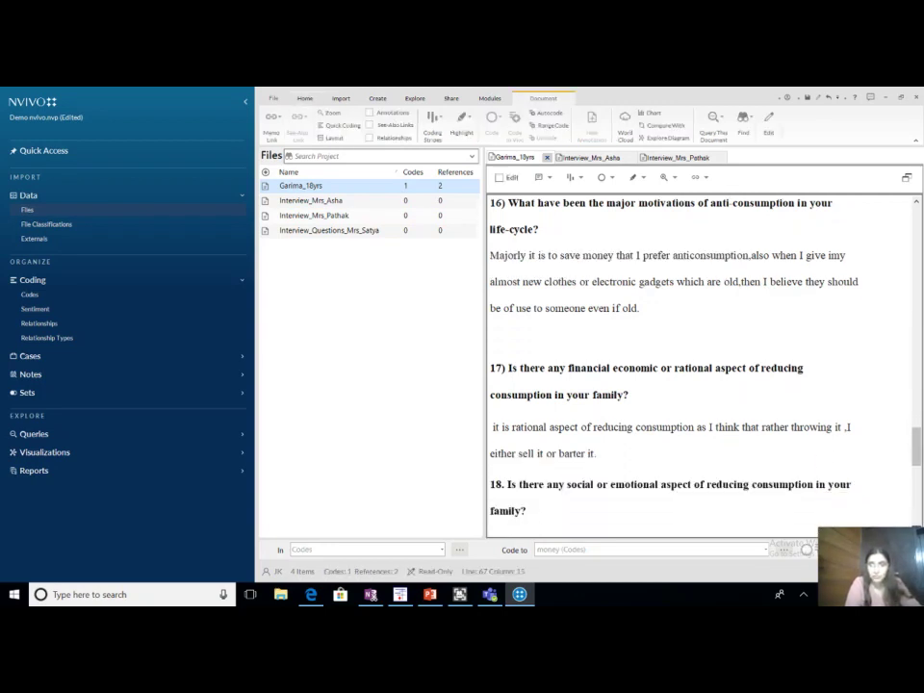
{"action": "scroll", "coordinate": [688, 366], "scroll_direction": "down", "scroll_amount": 2}
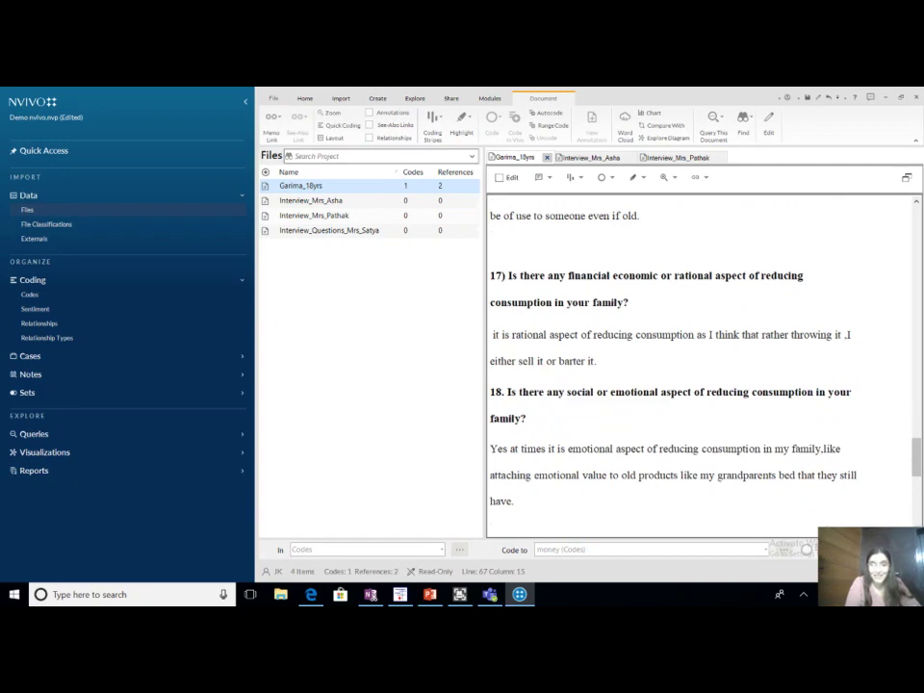
{"action": "scroll", "coordinate": [687, 366], "scroll_direction": "down", "scroll_amount": 1}
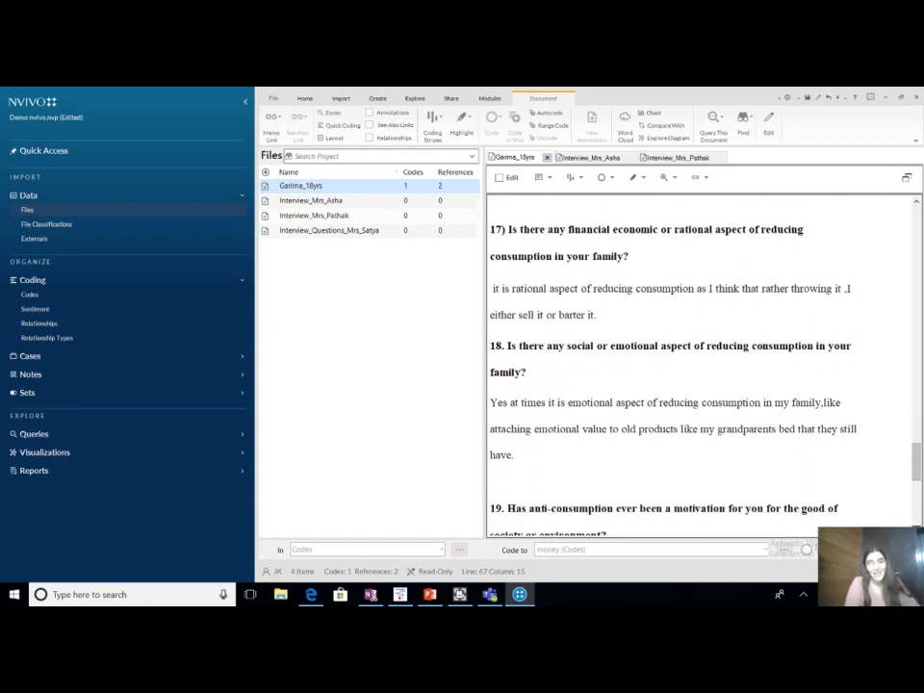
{"action": "scroll", "coordinate": [687, 365], "scroll_direction": "down", "scroll_amount": 2}
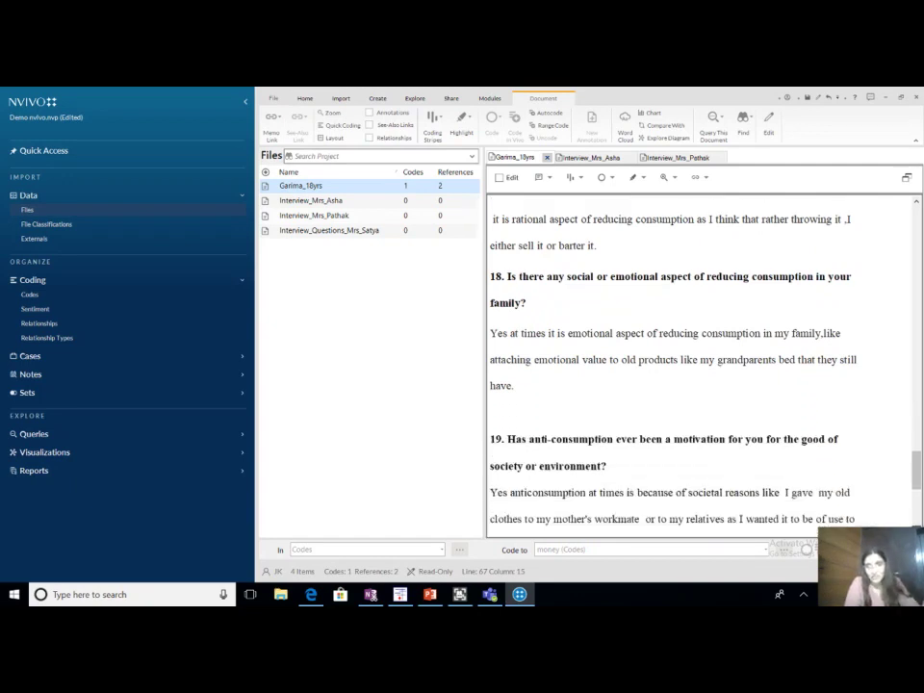
{"action": "scroll", "coordinate": [687, 366], "scroll_direction": "down", "scroll_amount": 2}
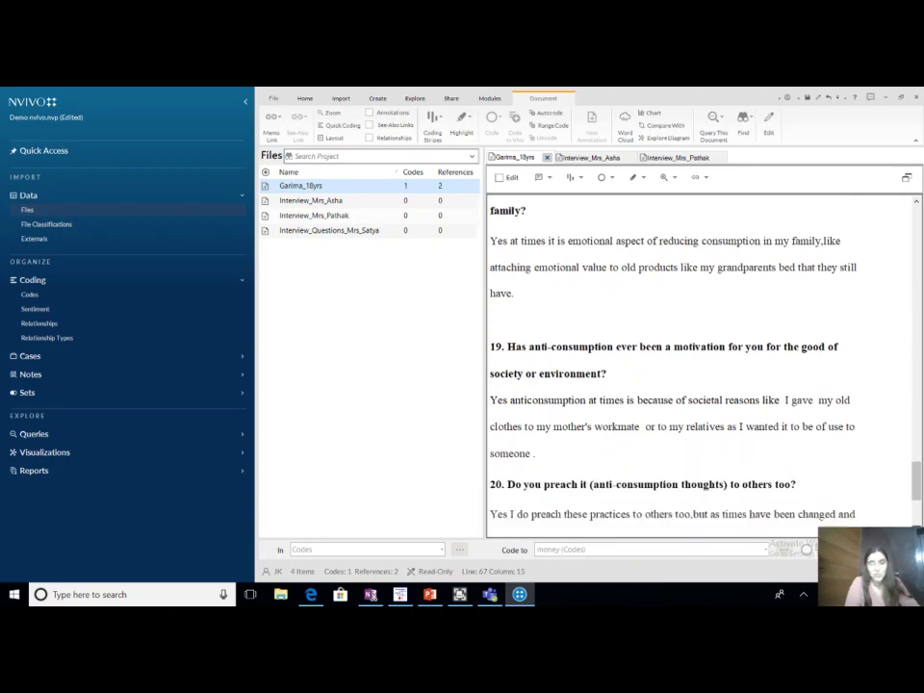
{"action": "scroll", "coordinate": [688, 366], "scroll_direction": "down", "scroll_amount": 3}
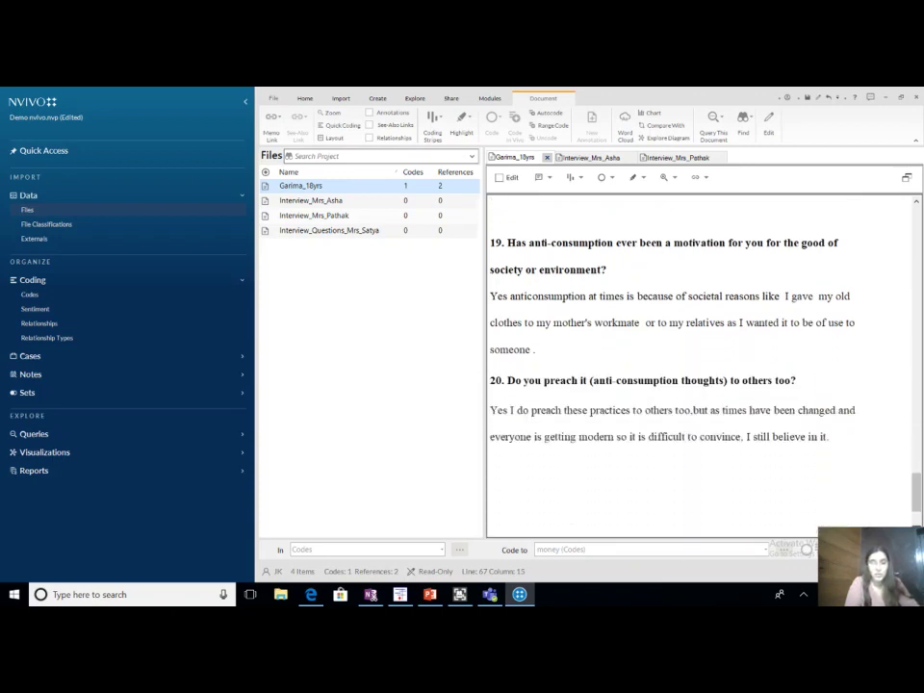
{"action": "scroll", "coordinate": [687, 366], "scroll_direction": "down", "scroll_amount": 3}
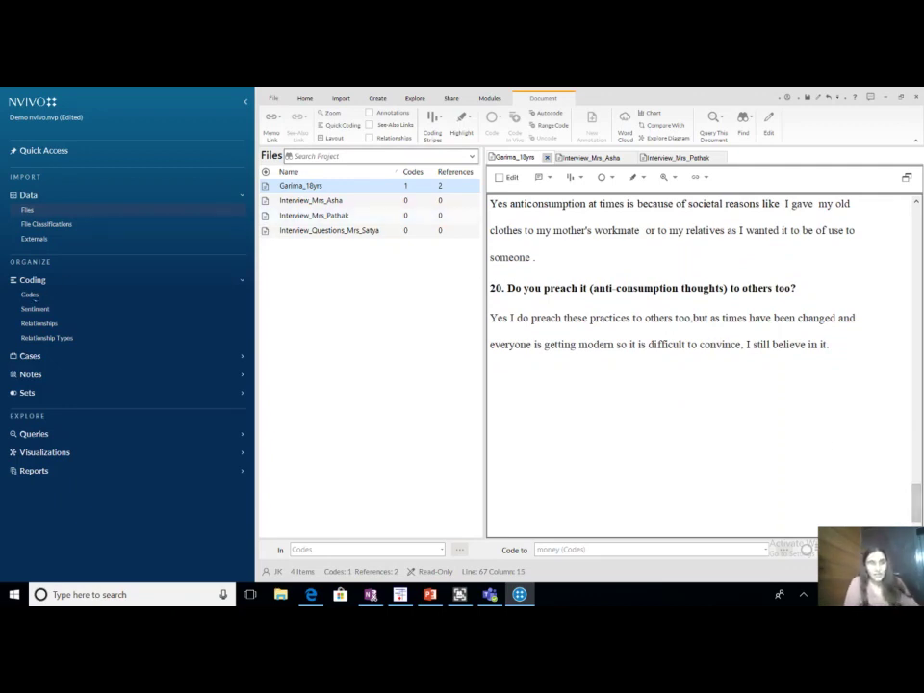
Create a new top-level code named emotions, and select it in the codes list alongside the existing money code.
{"action": "left_click", "coordinate": [30, 298]}
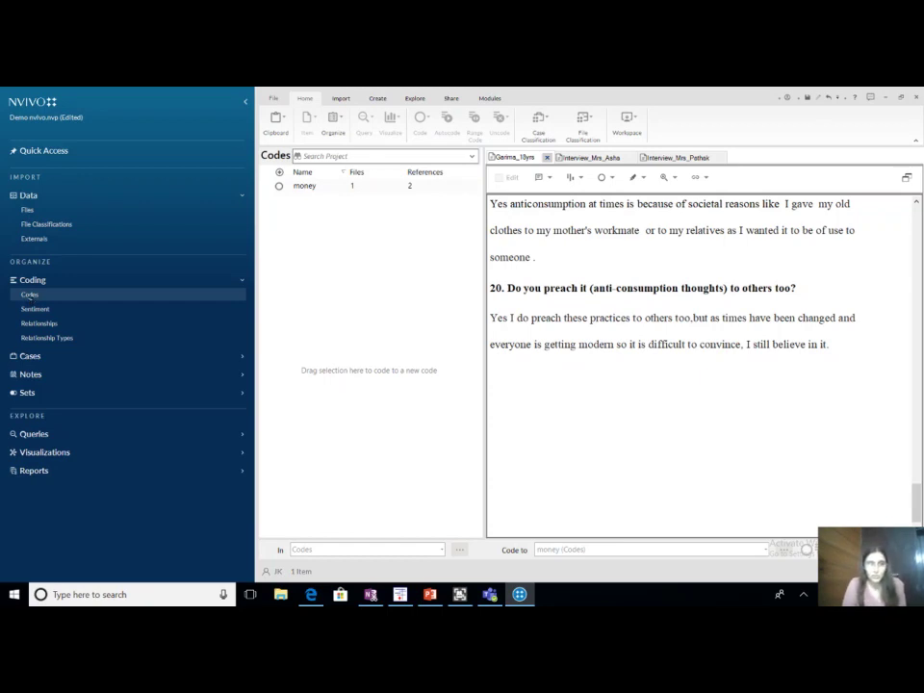
{"action": "right_click", "coordinate": [31, 294]}
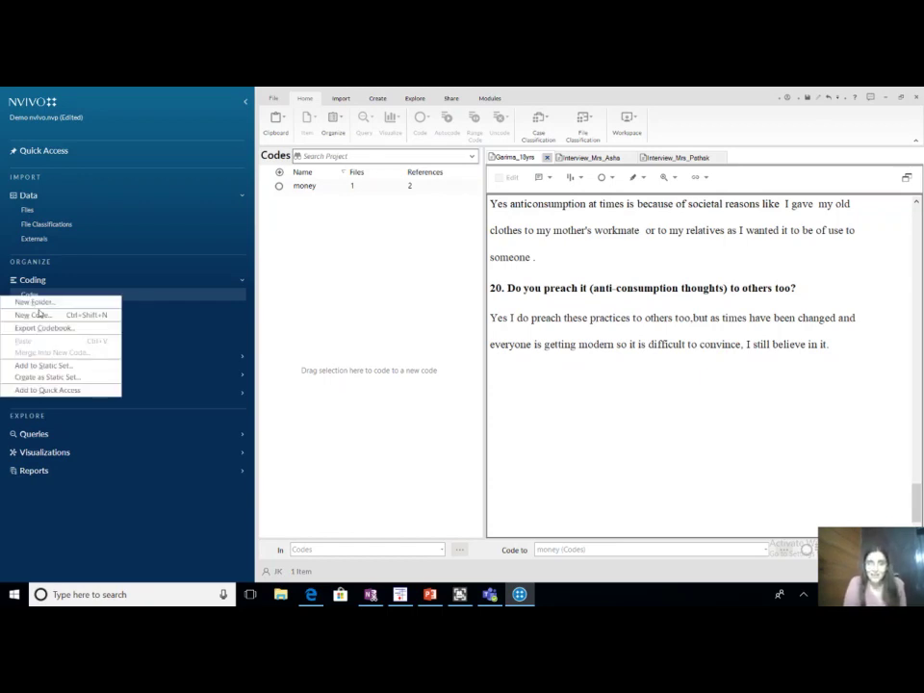
{"action": "left_click", "coordinate": [35, 315]}
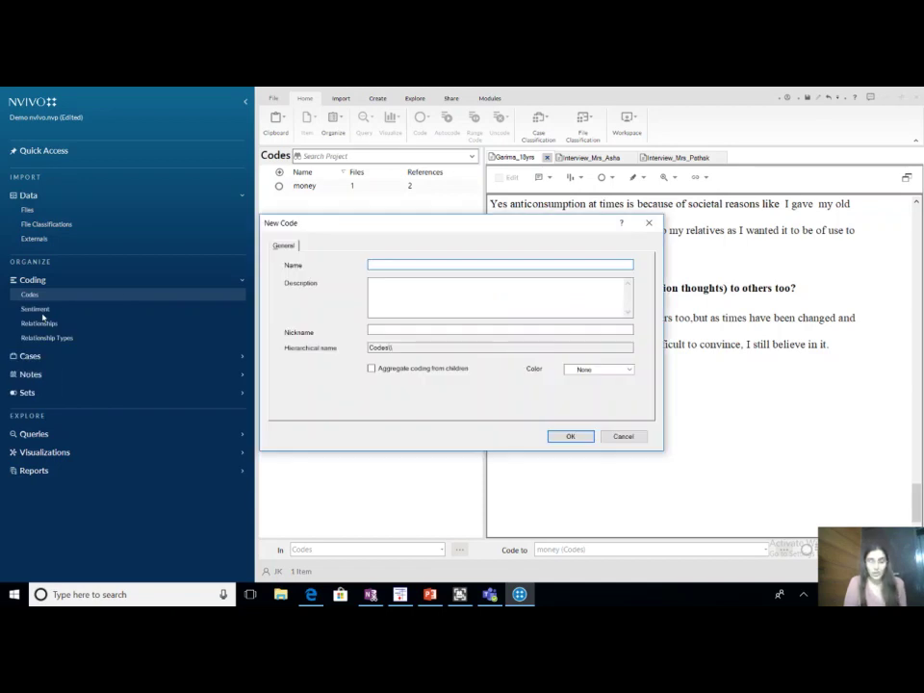
{"action": "type", "text": "emoti"}
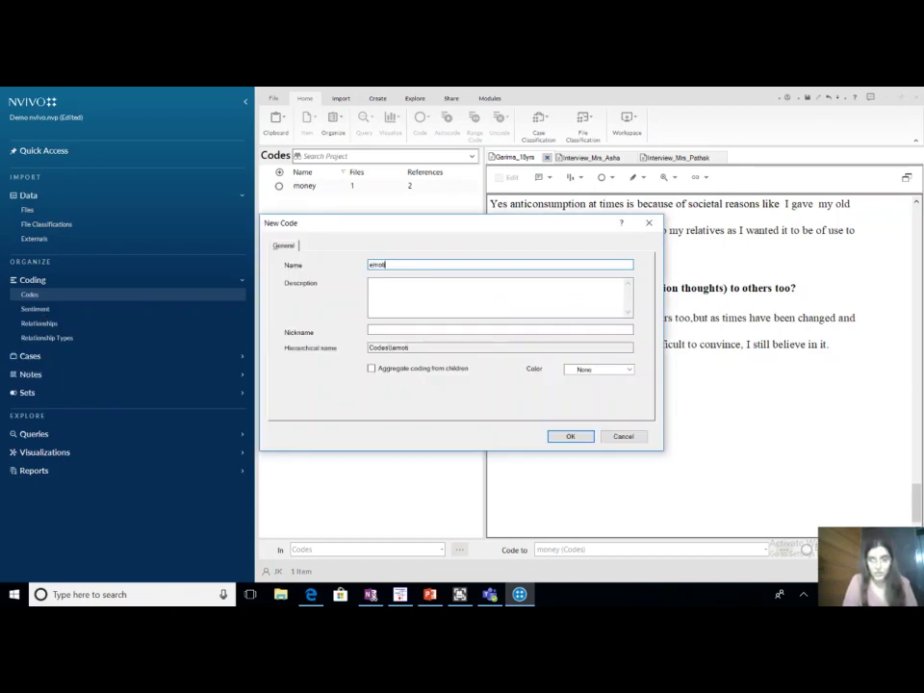
{"action": "type", "text": "ons"}
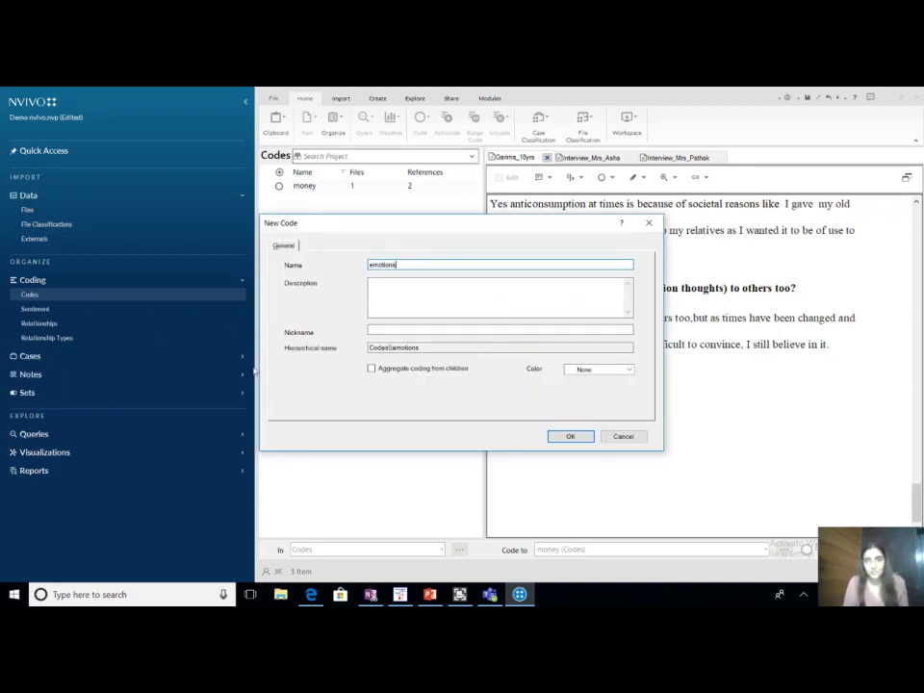
{"action": "left_click", "coordinate": [571, 436]}
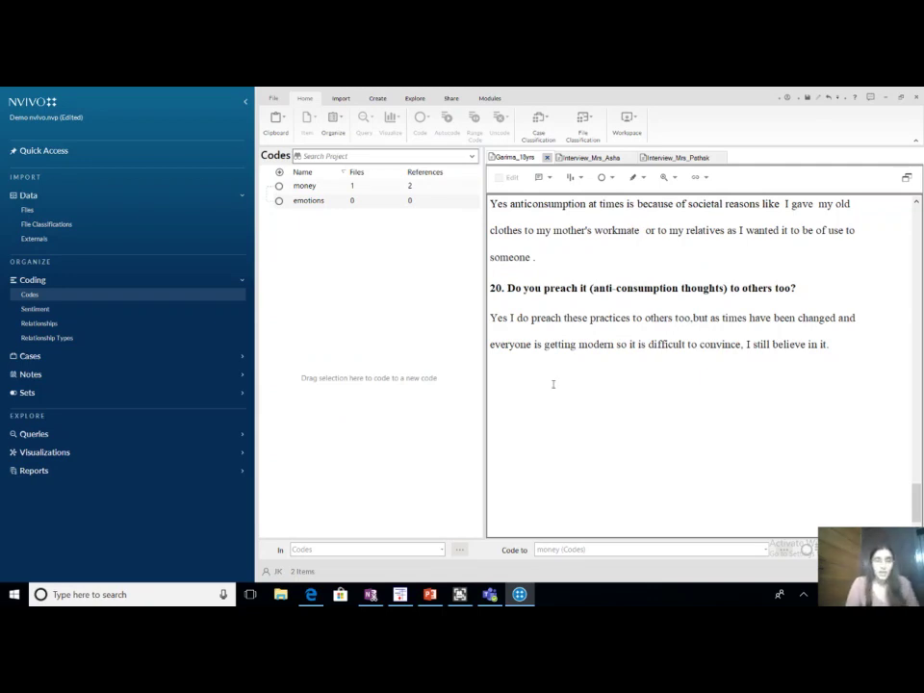
{"action": "left_click", "coordinate": [320, 189]}
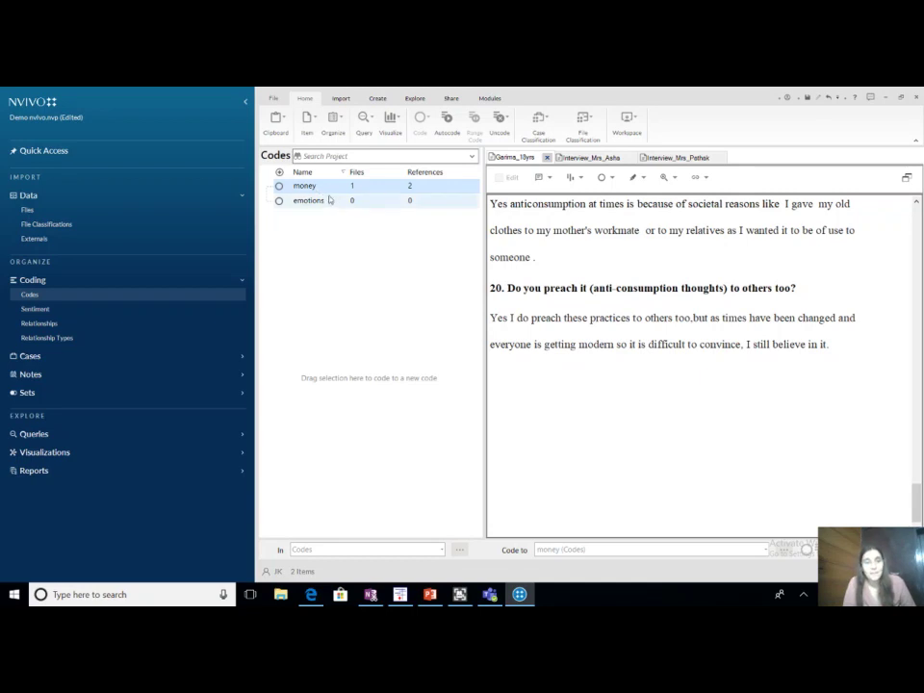
{"action": "left_click", "coordinate": [333, 201]}
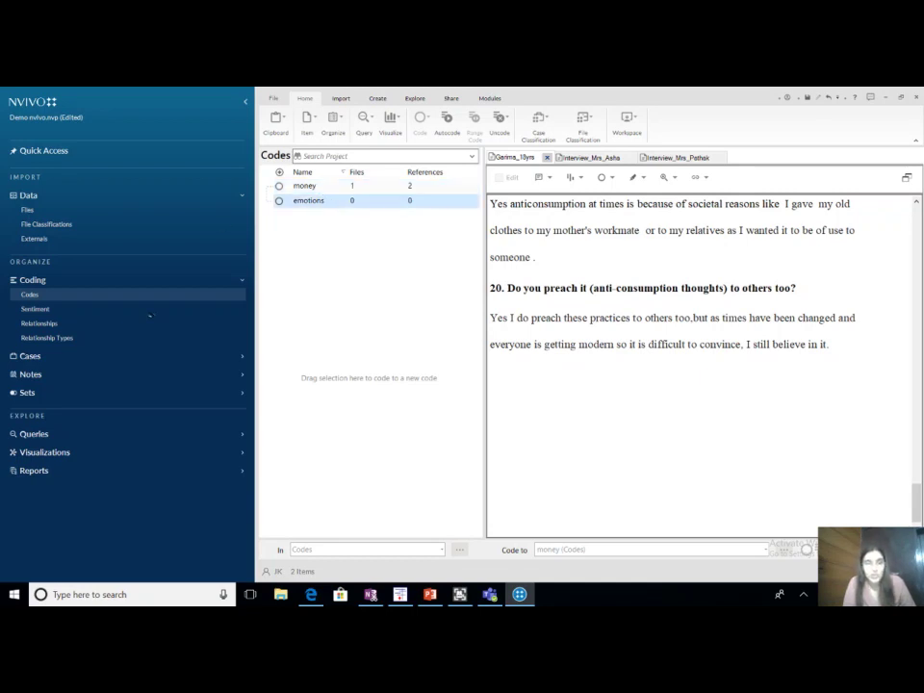
Reread the first transcript from question 1 to question 19, looking for an answer that fits the emotions code.
{"action": "left_click", "coordinate": [29, 210]}
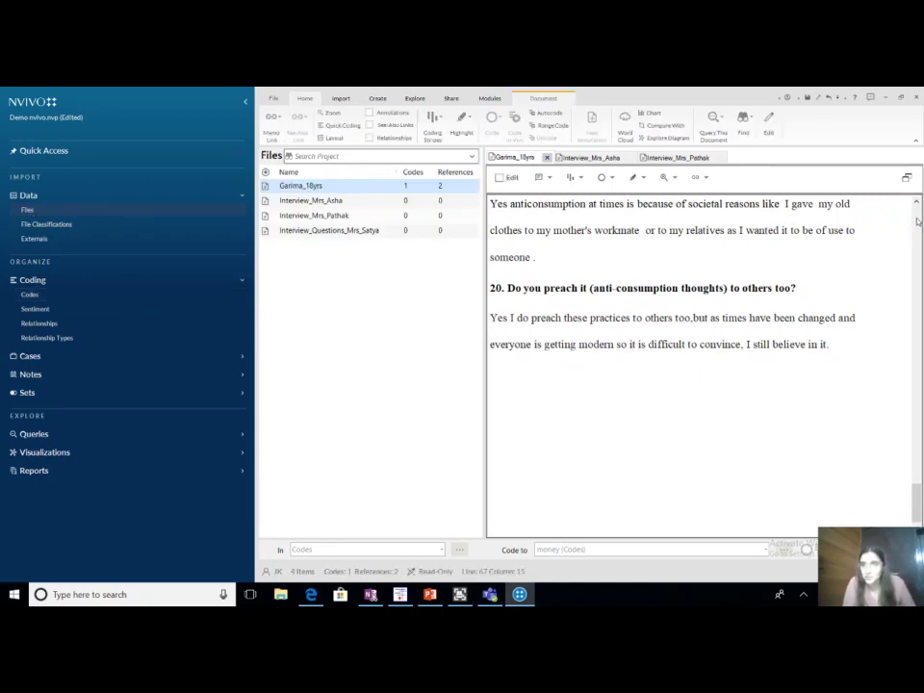
{"action": "scroll", "coordinate": [916, 221], "scroll_direction": "up", "scroll_amount": 15}
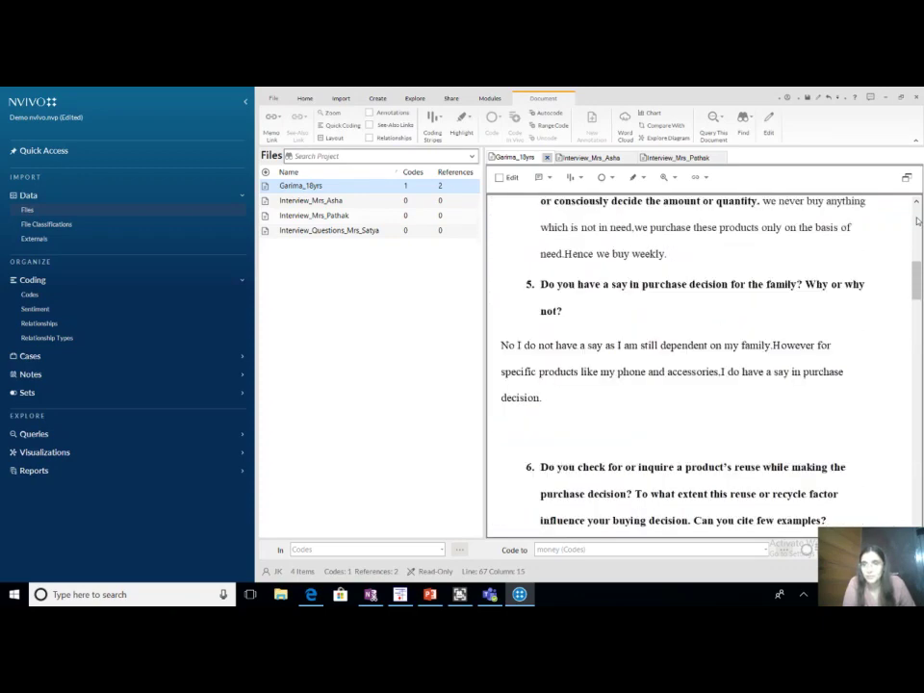
{"action": "scroll", "coordinate": [917, 221], "scroll_direction": "up", "scroll_amount": 6}
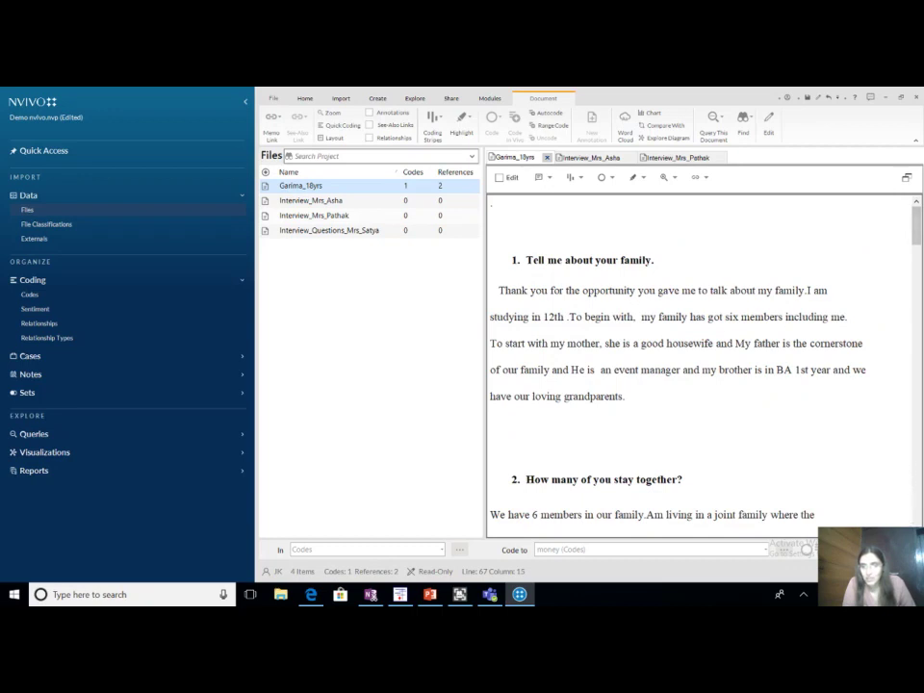
{"action": "scroll", "coordinate": [701, 365], "scroll_direction": "down", "scroll_amount": 2}
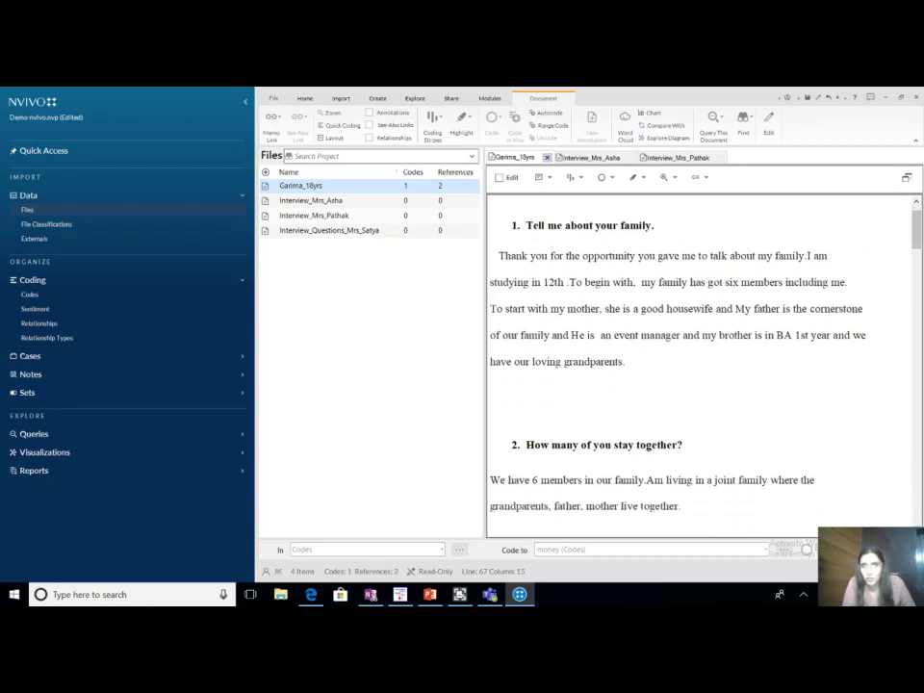
{"action": "scroll", "coordinate": [700, 361], "scroll_direction": "down", "scroll_amount": 3}
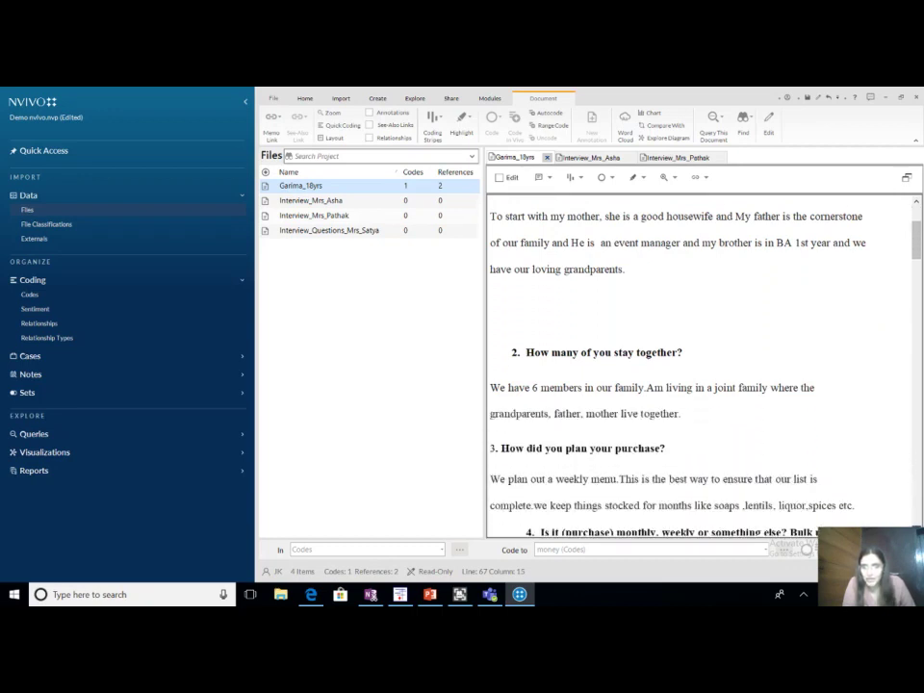
{"action": "scroll", "coordinate": [701, 366], "scroll_direction": "down", "scroll_amount": 3}
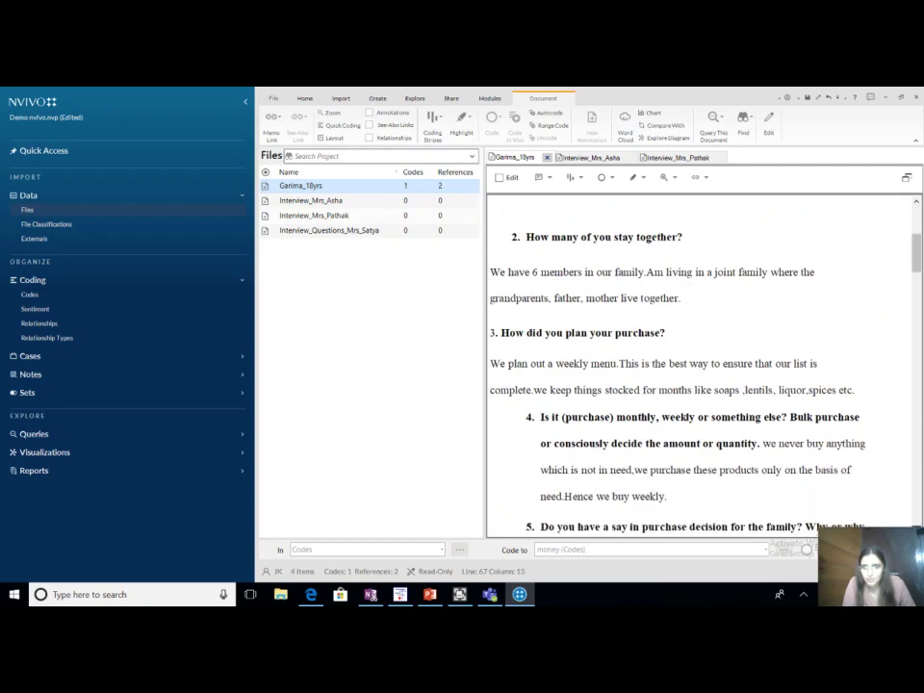
{"action": "scroll", "coordinate": [701, 366], "scroll_direction": "down", "scroll_amount": 3}
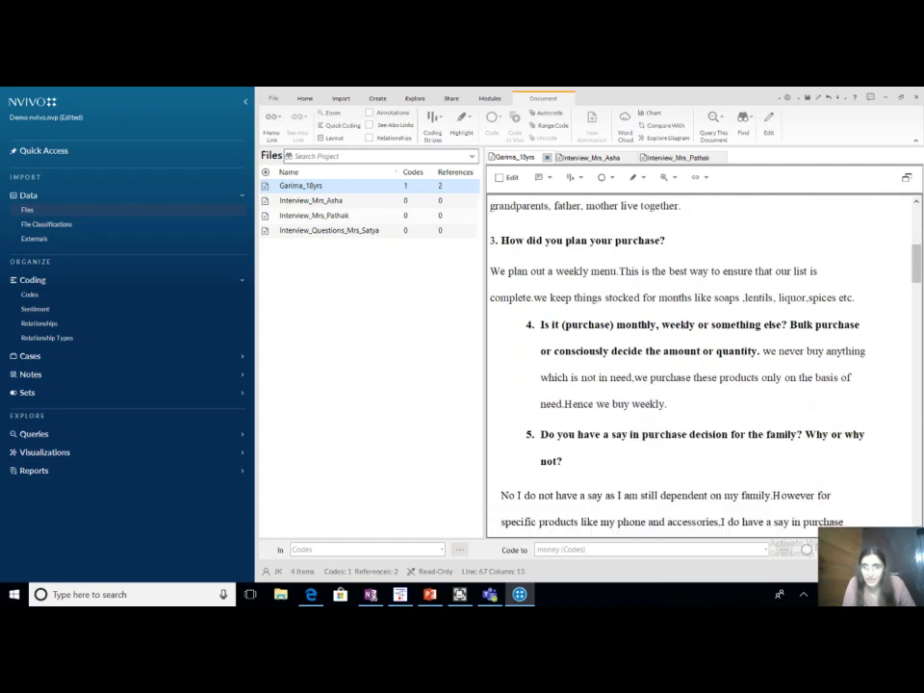
{"action": "scroll", "coordinate": [701, 366], "scroll_direction": "down", "scroll_amount": 2}
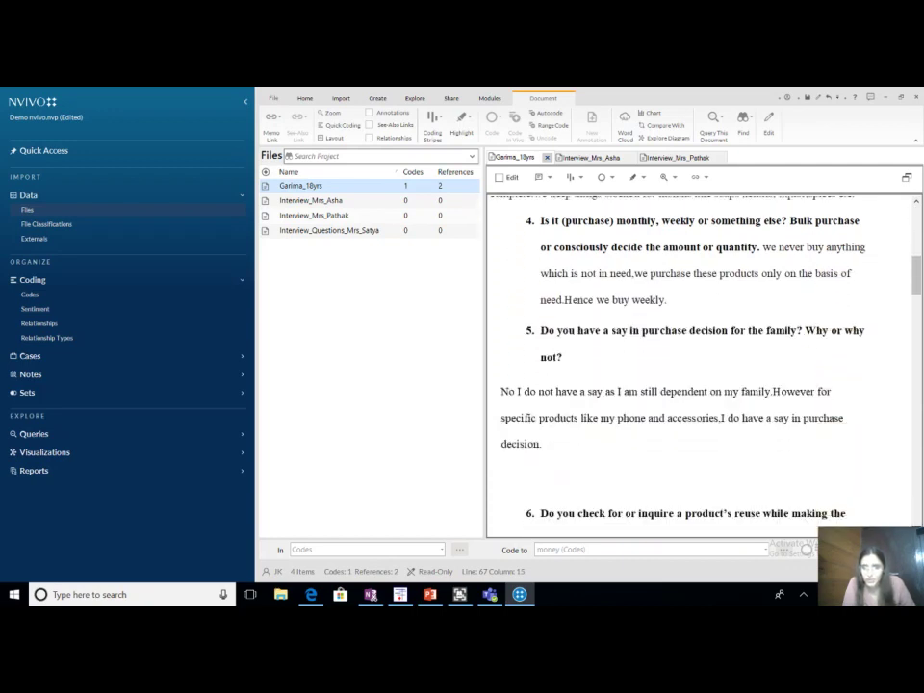
{"action": "scroll", "coordinate": [700, 366], "scroll_direction": "down", "scroll_amount": 3}
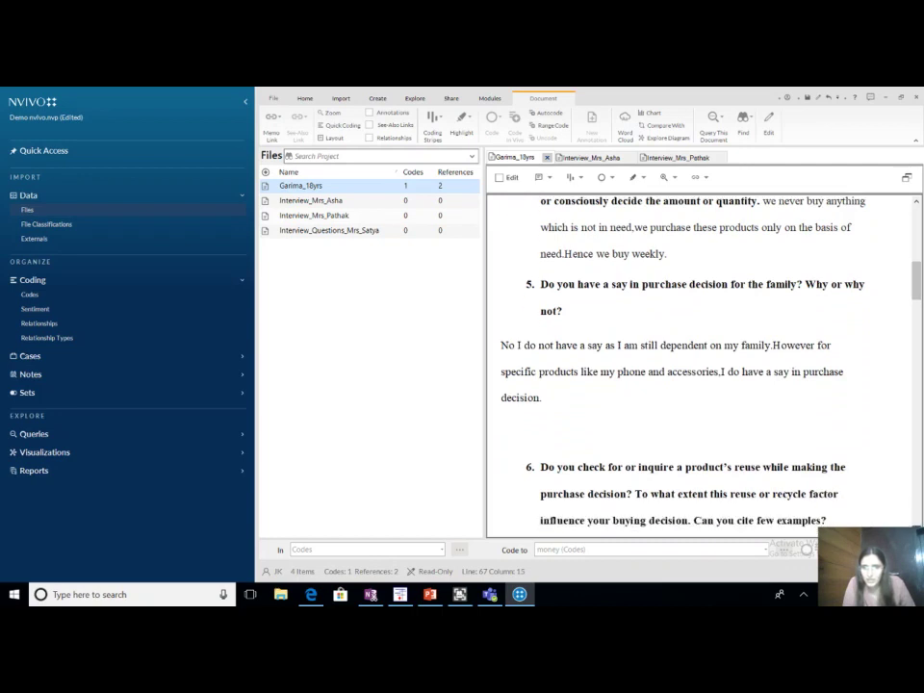
{"action": "scroll", "coordinate": [700, 365], "scroll_direction": "down", "scroll_amount": 4}
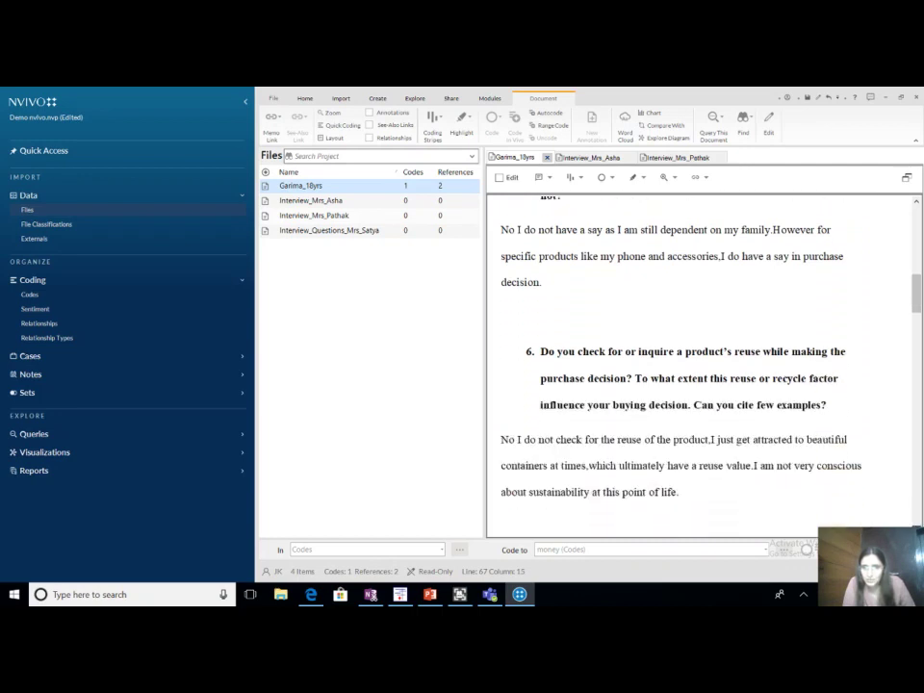
{"action": "scroll", "coordinate": [700, 366], "scroll_direction": "down", "scroll_amount": 4}
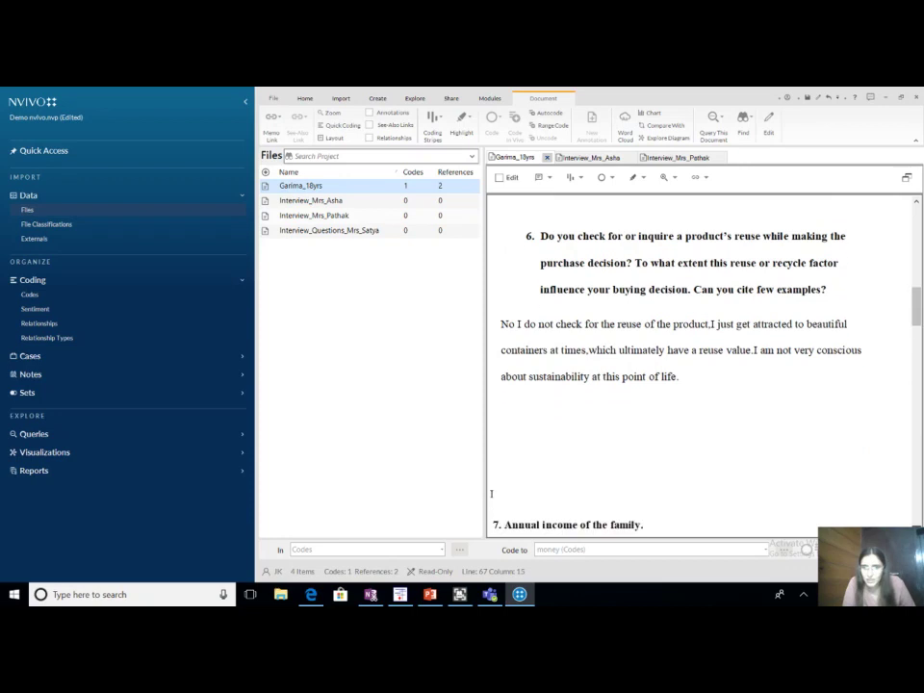
{"action": "left_click", "coordinate": [917, 521]}
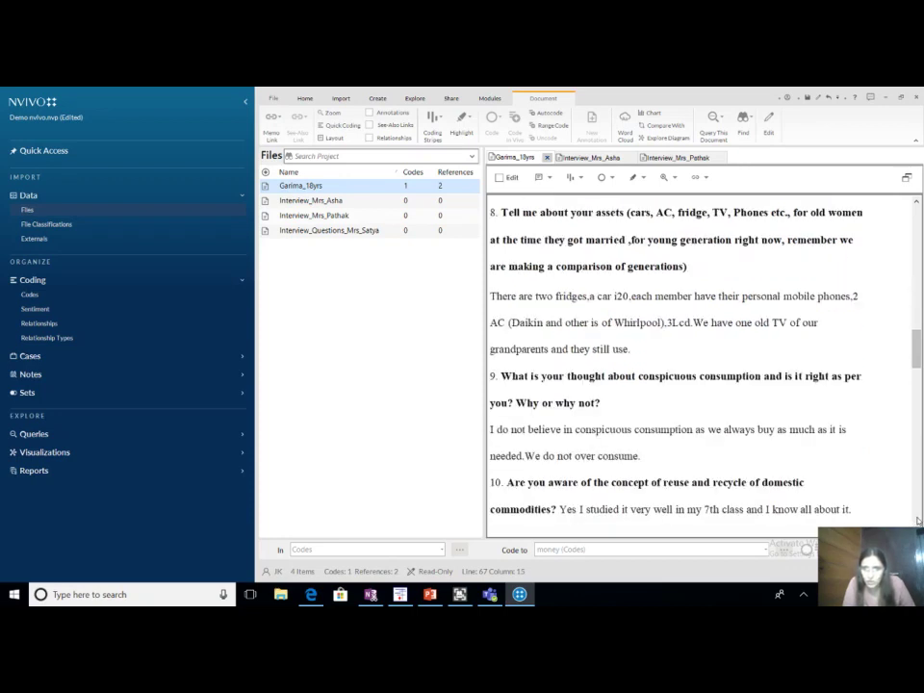
{"action": "left_click", "coordinate": [917, 521]}
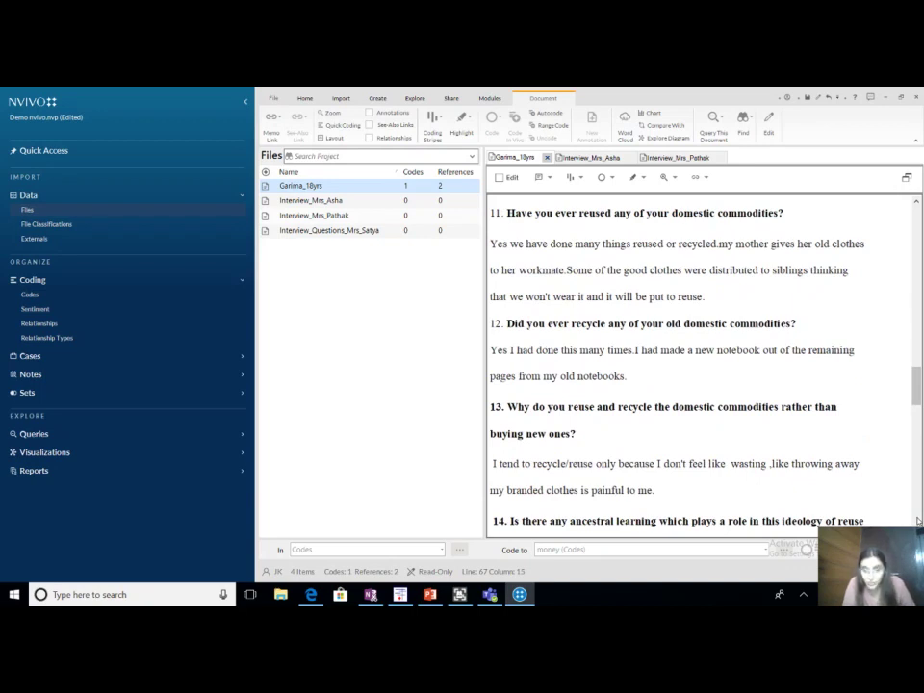
{"action": "left_click", "coordinate": [917, 520]}
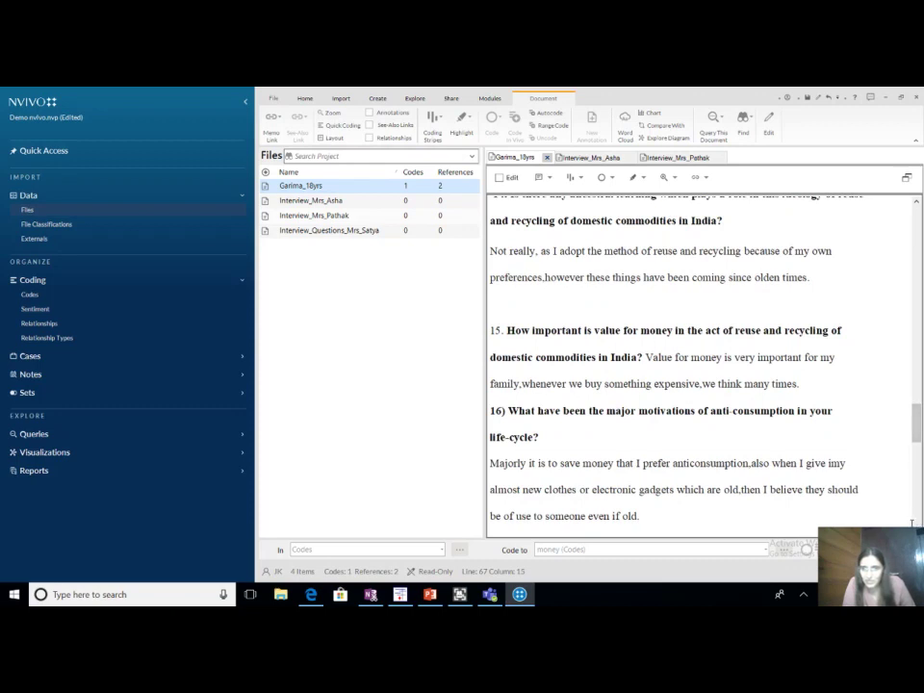
{"action": "scroll", "coordinate": [703, 366], "scroll_direction": "down", "scroll_amount": 1}
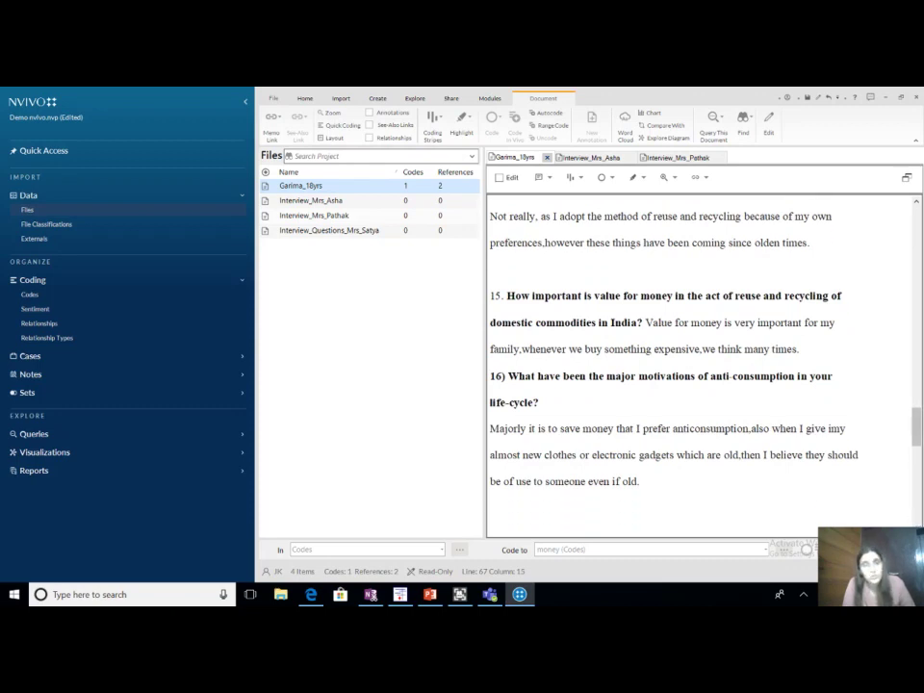
{"action": "scroll", "coordinate": [702, 365], "scroll_direction": "down", "scroll_amount": 3}
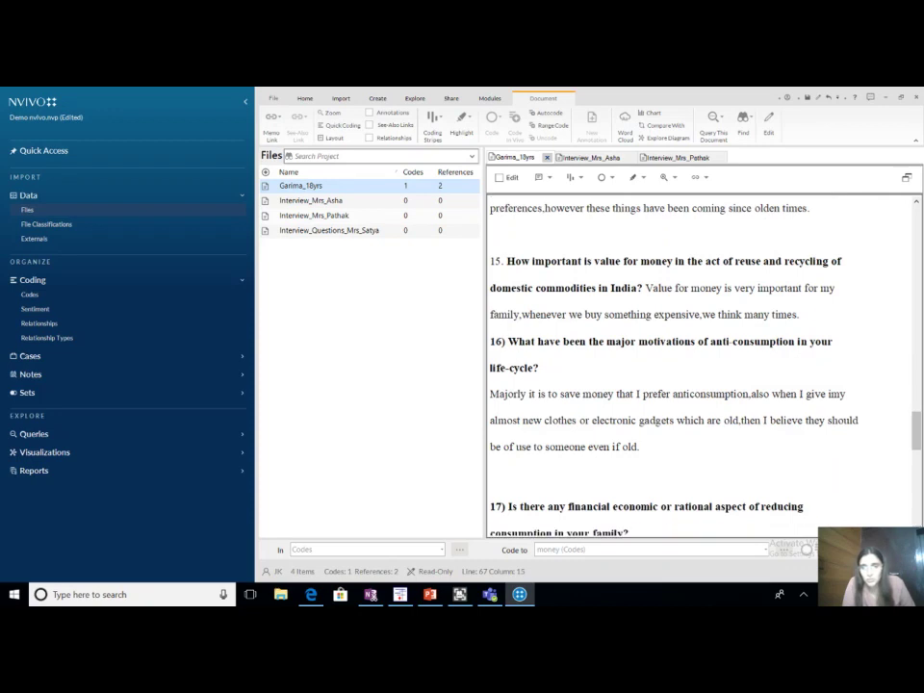
{"action": "scroll", "coordinate": [703, 366], "scroll_direction": "down", "scroll_amount": 3}
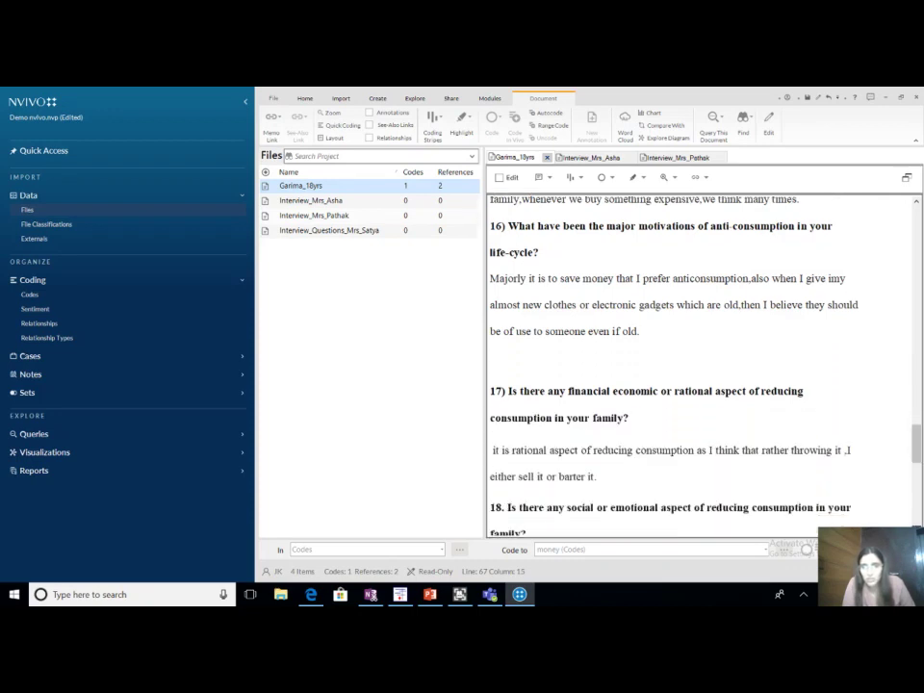
{"action": "scroll", "coordinate": [917, 522], "scroll_direction": "down", "scroll_amount": 1}
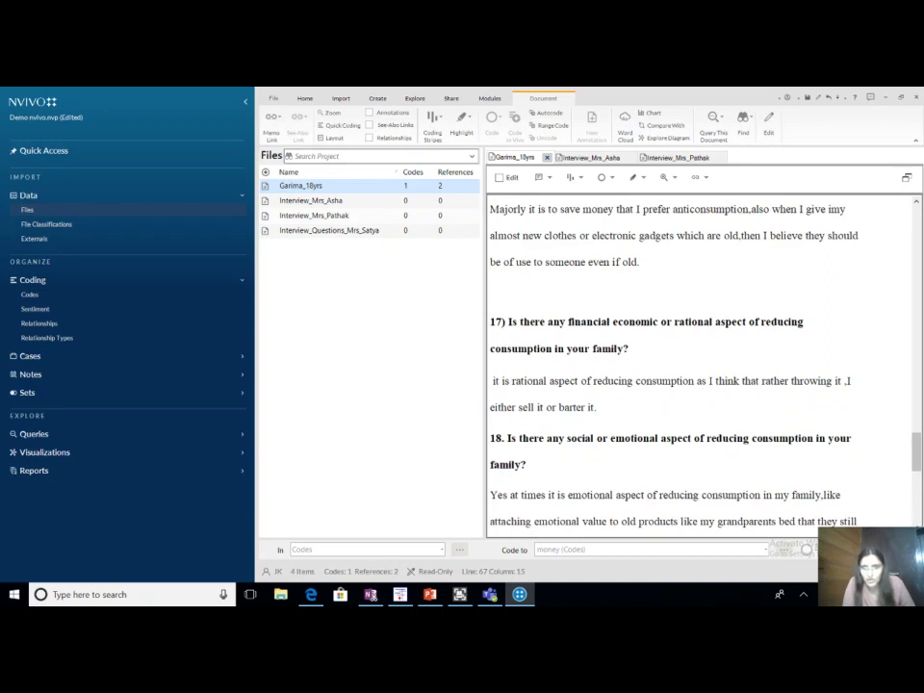
{"action": "scroll", "coordinate": [703, 366], "scroll_direction": "down", "scroll_amount": 3}
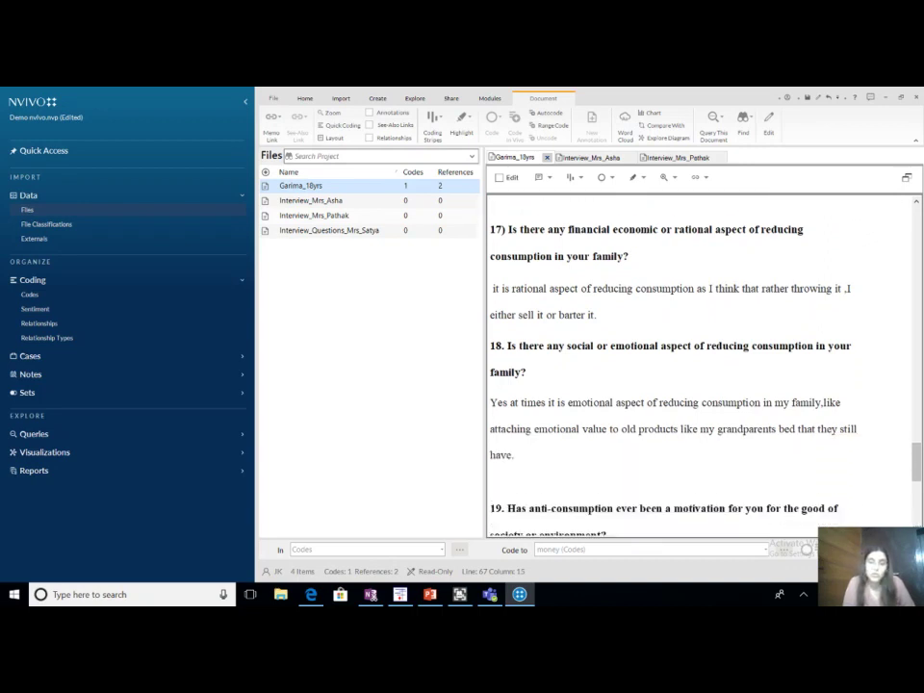
{"action": "scroll", "coordinate": [915, 520], "scroll_direction": "down", "scroll_amount": 4}
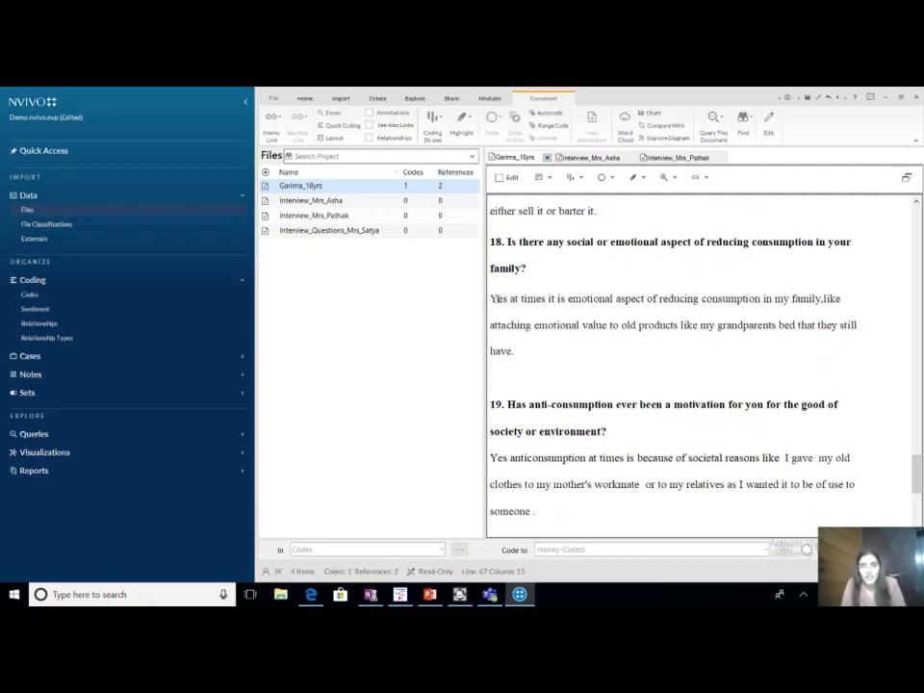
Code the question 18 answer in the first transcript, about attaching emotional value to old products, to the emotions code.
{"action": "left_click_drag", "start_coordinate": [496, 298], "coordinate": [678, 350]}
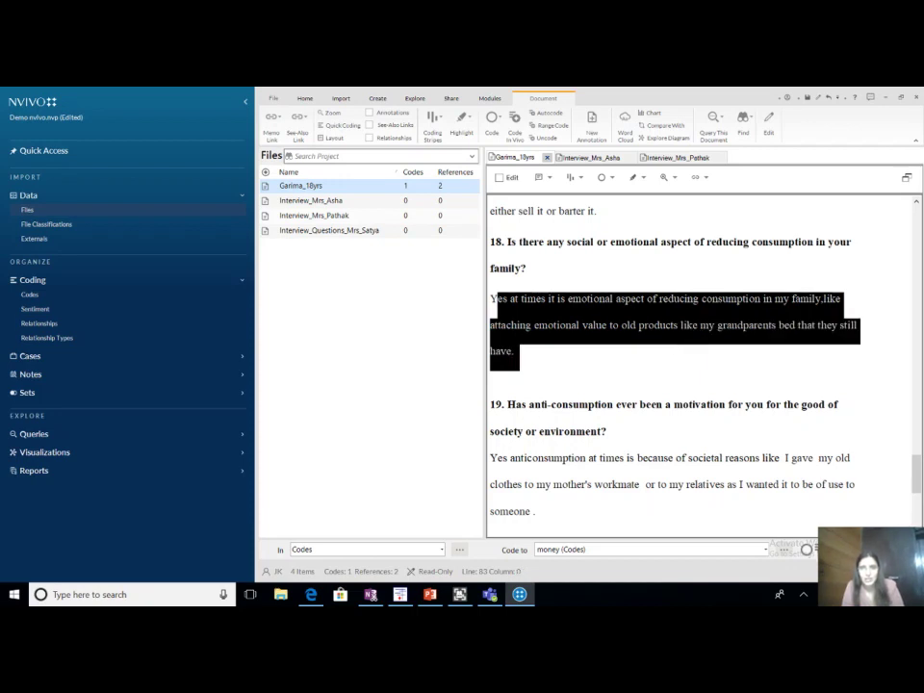
{"action": "right_click", "coordinate": [612, 324]}
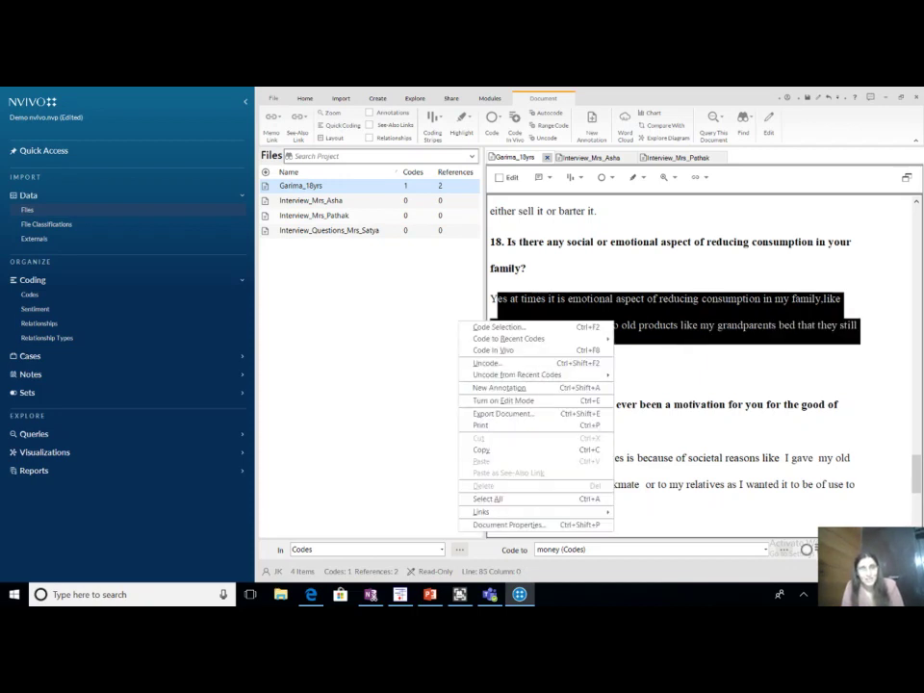
{"action": "left_click", "coordinate": [549, 328]}
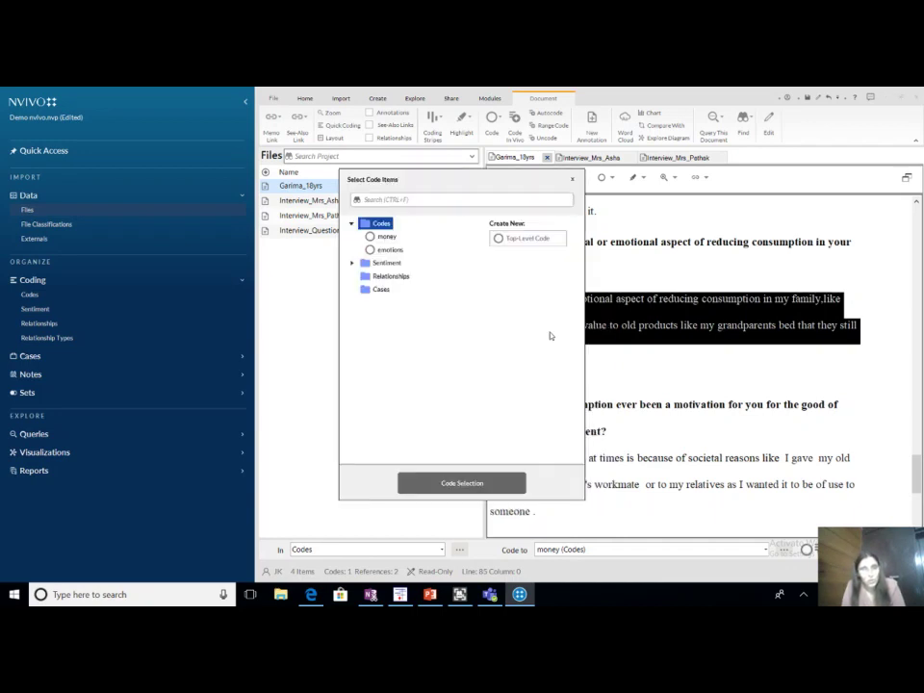
{"action": "left_click", "coordinate": [389, 250]}
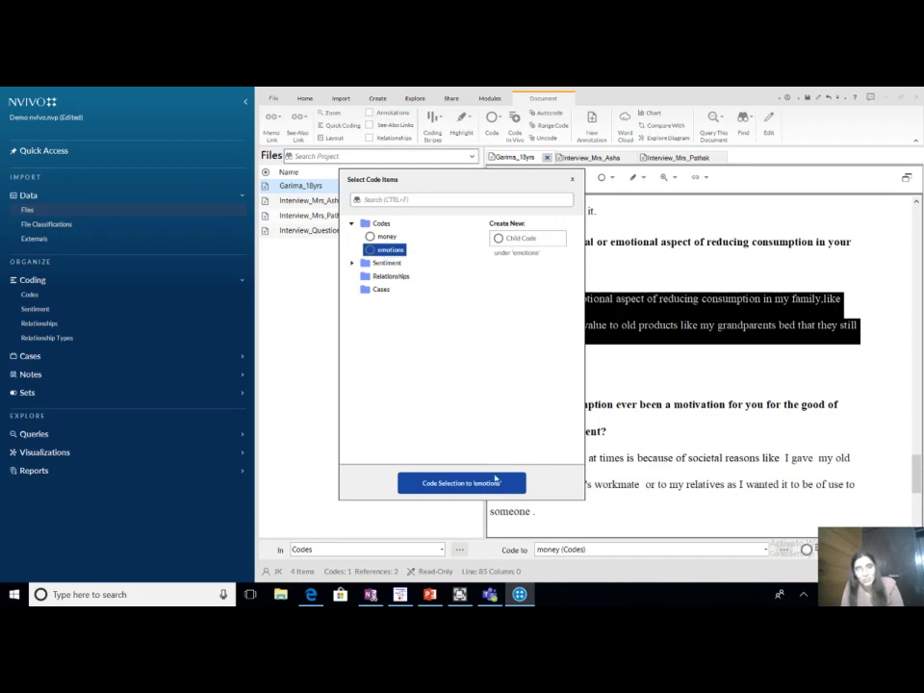
{"action": "left_click", "coordinate": [501, 483]}
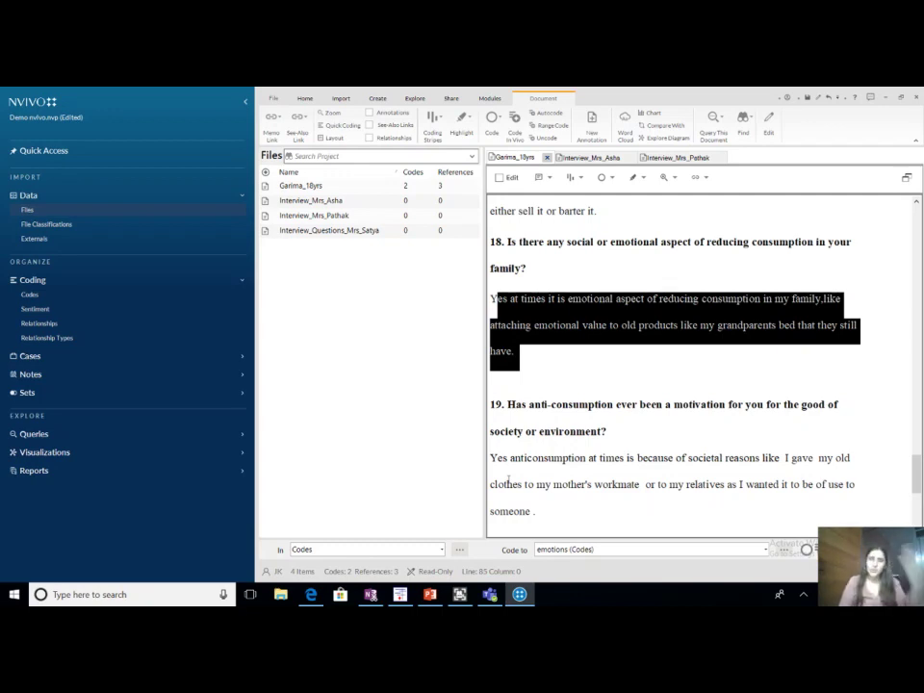
Open the second interview transcript in the Files list for coding.
{"action": "left_click", "coordinate": [338, 205]}
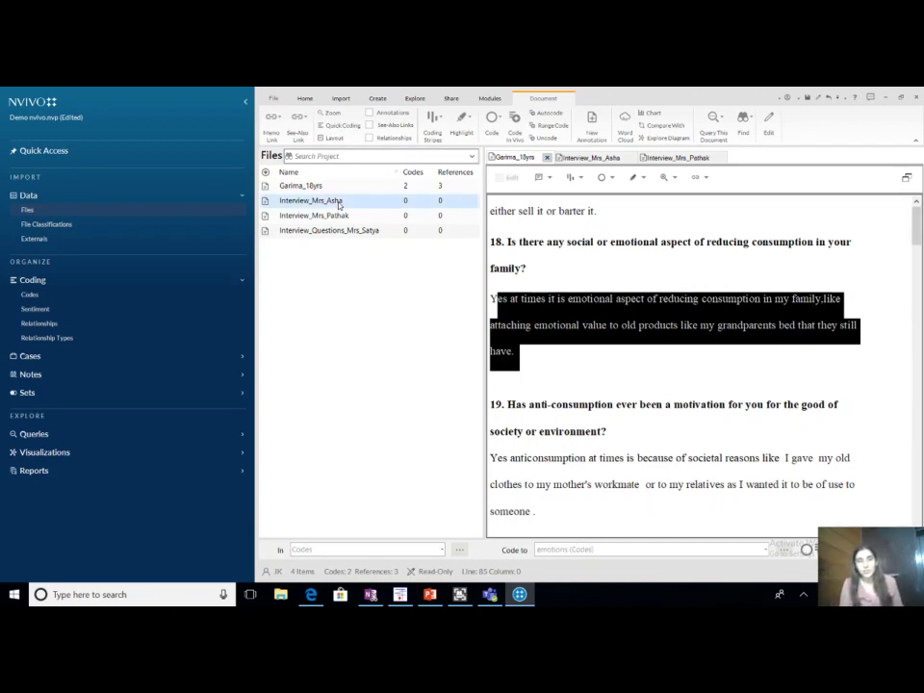
{"action": "double_click", "coordinate": [338, 205]}
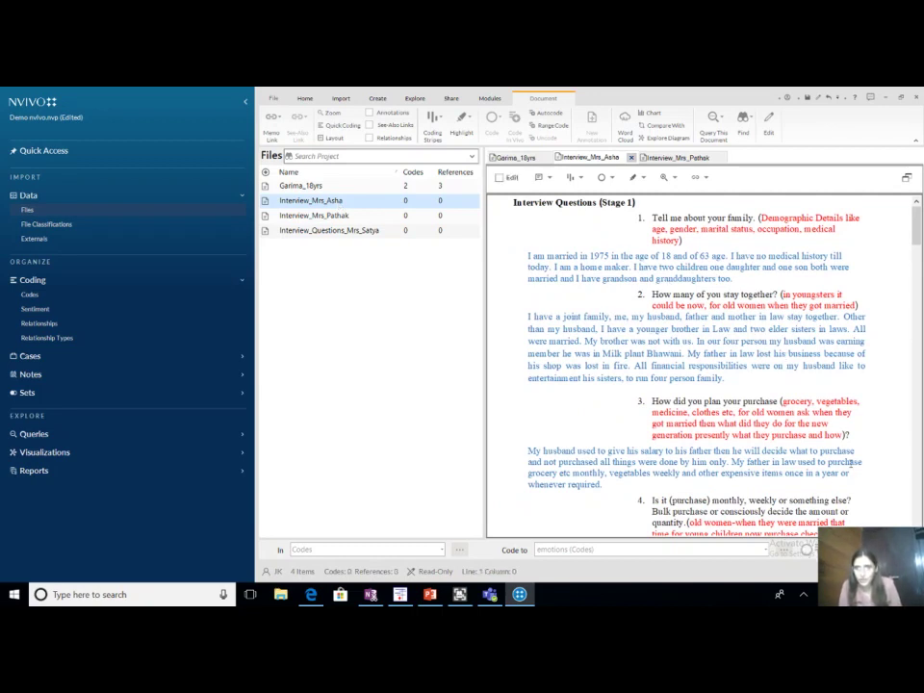
In the second transcript, code the question 4 passage about having little money for commuting and buying in bulk to the money code.
{"action": "scroll", "coordinate": [701, 366], "scroll_direction": "down", "scroll_amount": 3}
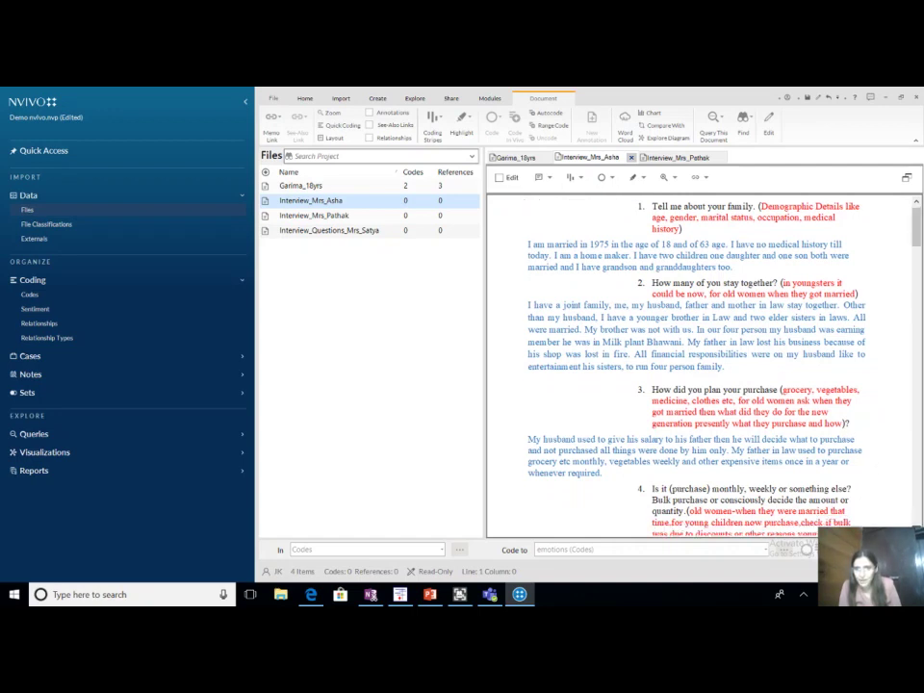
{"action": "scroll", "coordinate": [701, 366], "scroll_direction": "down", "scroll_amount": 1}
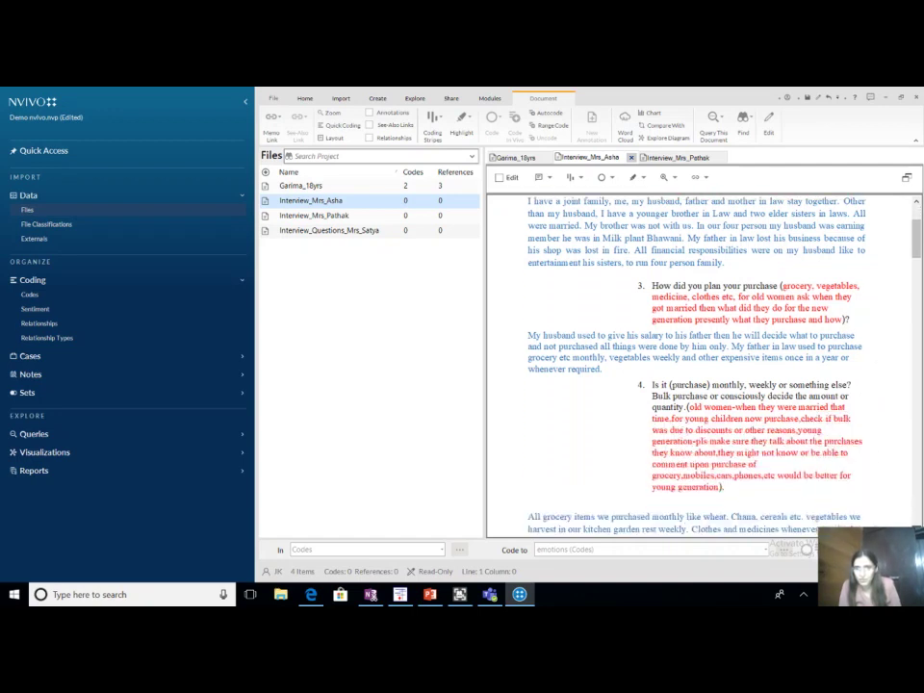
{"action": "scroll", "coordinate": [700, 366], "scroll_direction": "down", "scroll_amount": 3}
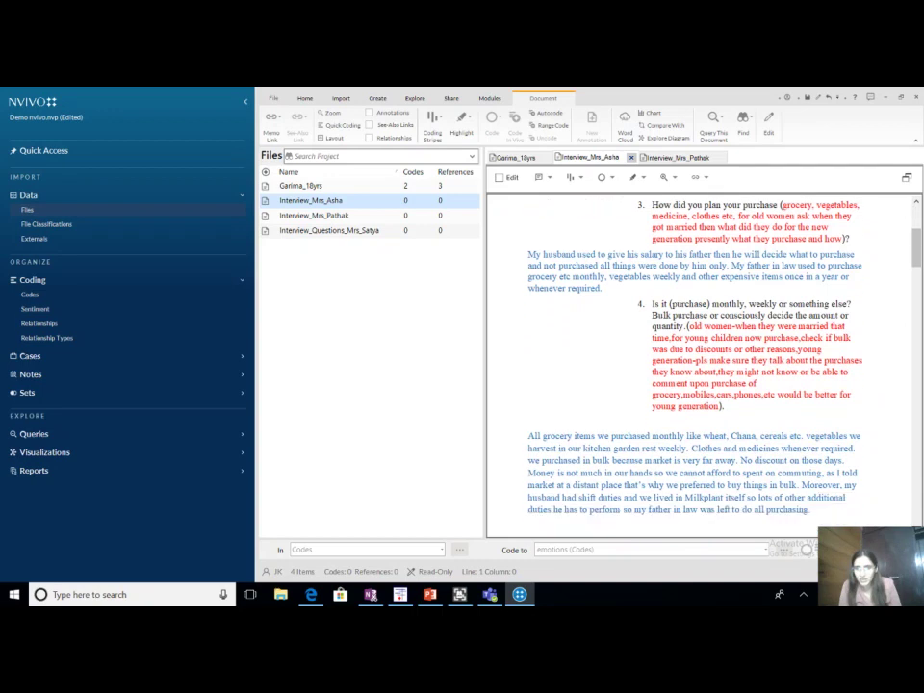
{"action": "scroll", "coordinate": [701, 366], "scroll_direction": "down", "scroll_amount": 3}
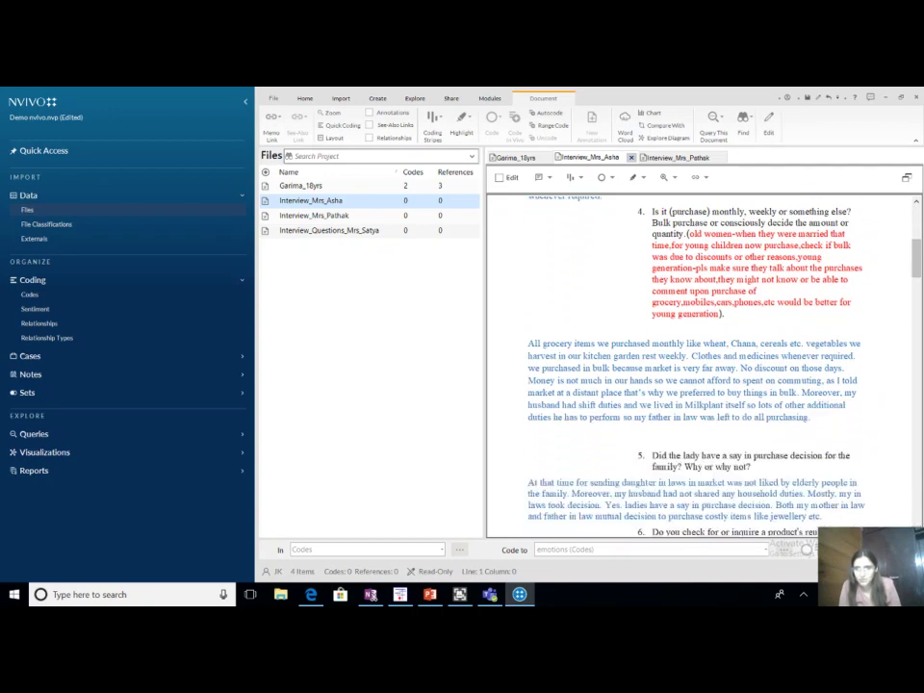
{"action": "scroll", "coordinate": [700, 365], "scroll_direction": "down", "scroll_amount": 1}
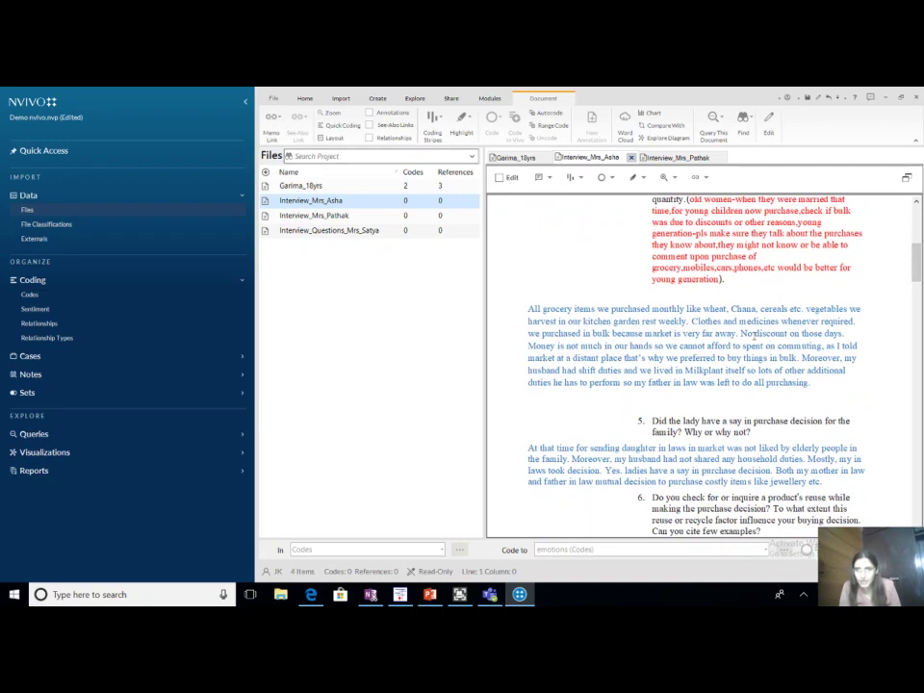
{"action": "left_click_drag", "start_coordinate": [530, 345], "coordinate": [799, 358]}
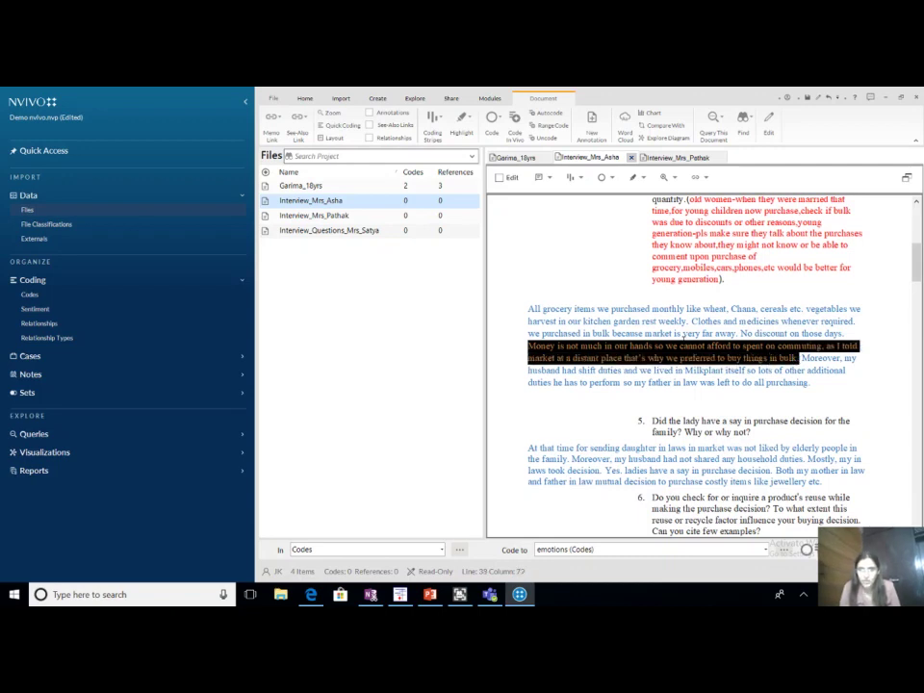
{"action": "right_click", "coordinate": [510, 348]}
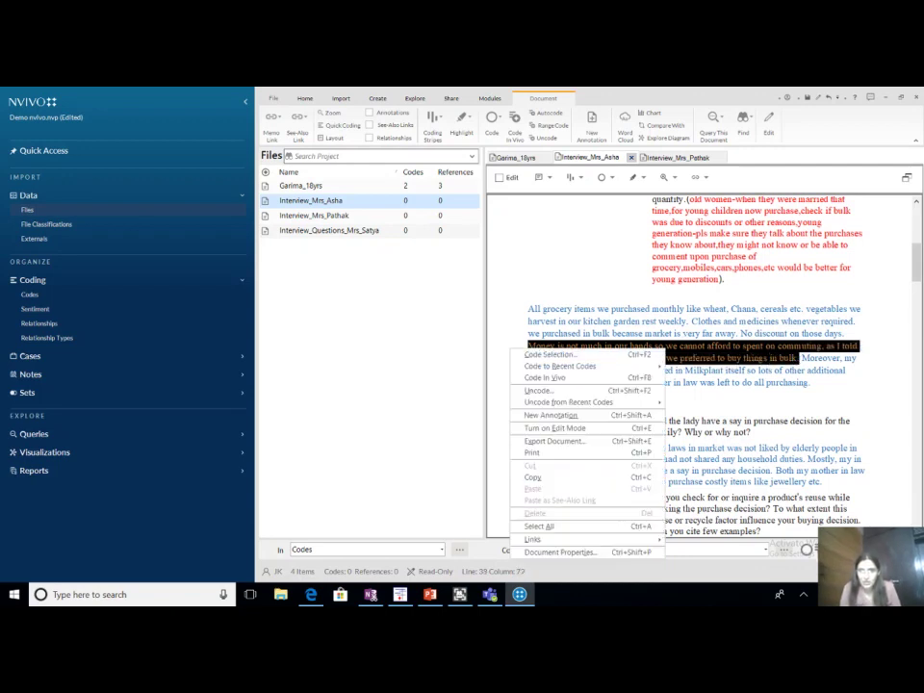
{"action": "left_click", "coordinate": [587, 354]}
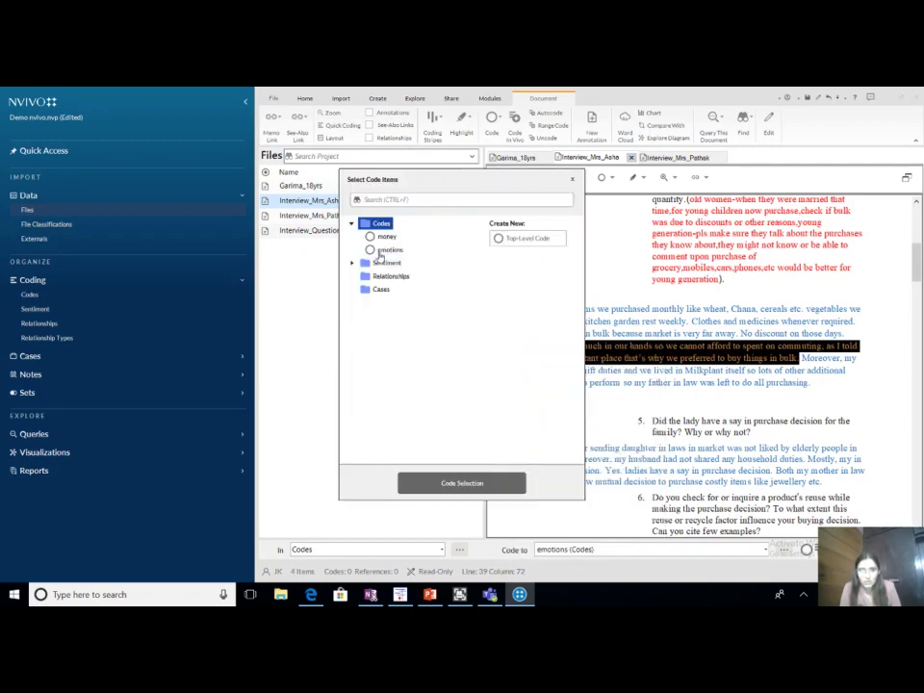
{"action": "left_click", "coordinate": [384, 237]}
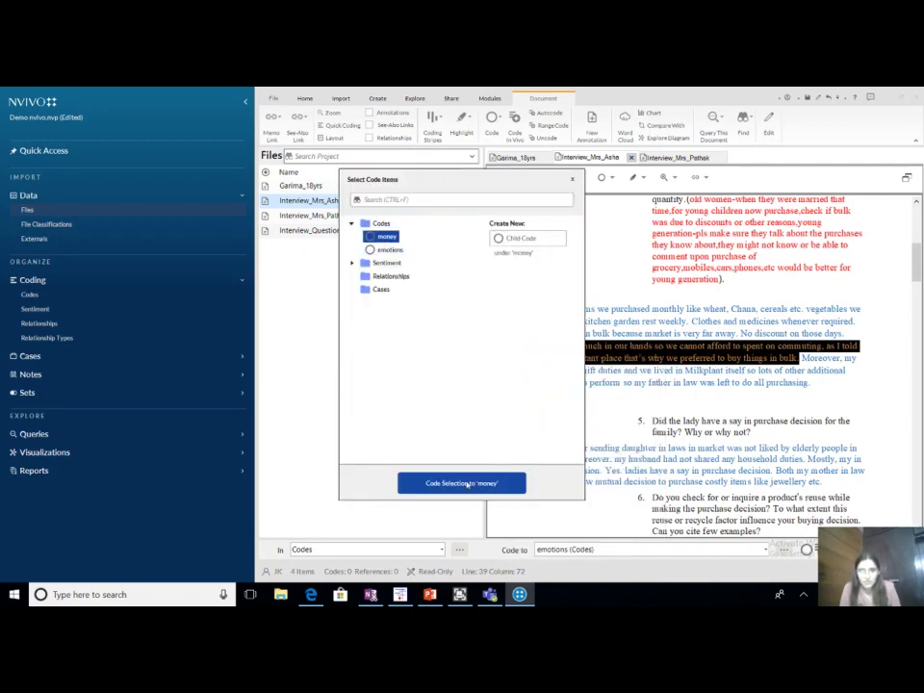
{"action": "left_click", "coordinate": [467, 484]}
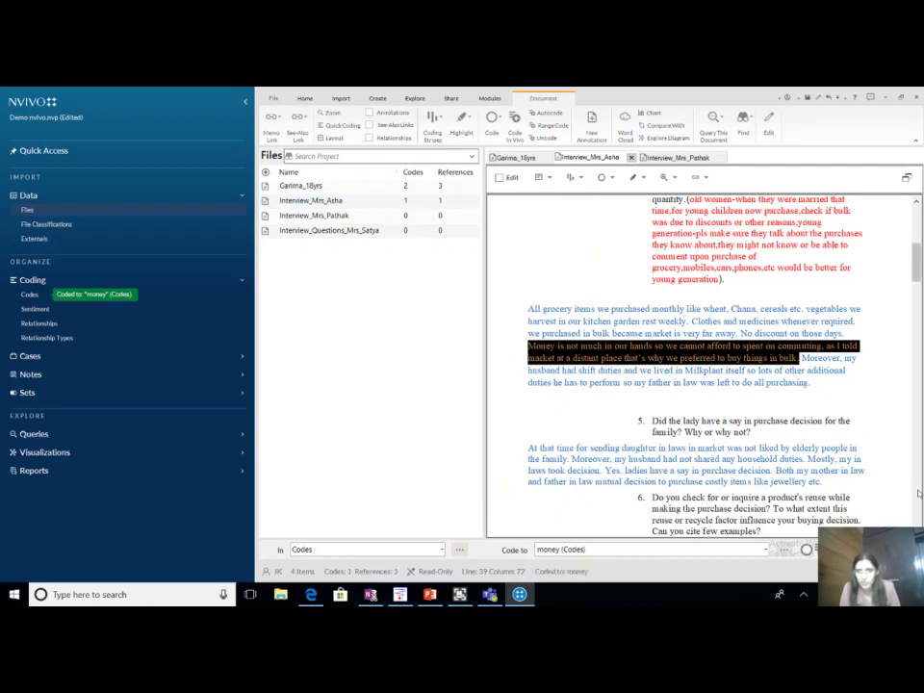
Code the opening of the second transcript's question 15 answer, about the social and emotional aspect of knitting Asaan from old sweaters, to the emotions code.
{"action": "scroll", "coordinate": [917, 493], "scroll_direction": "down", "scroll_amount": 5}
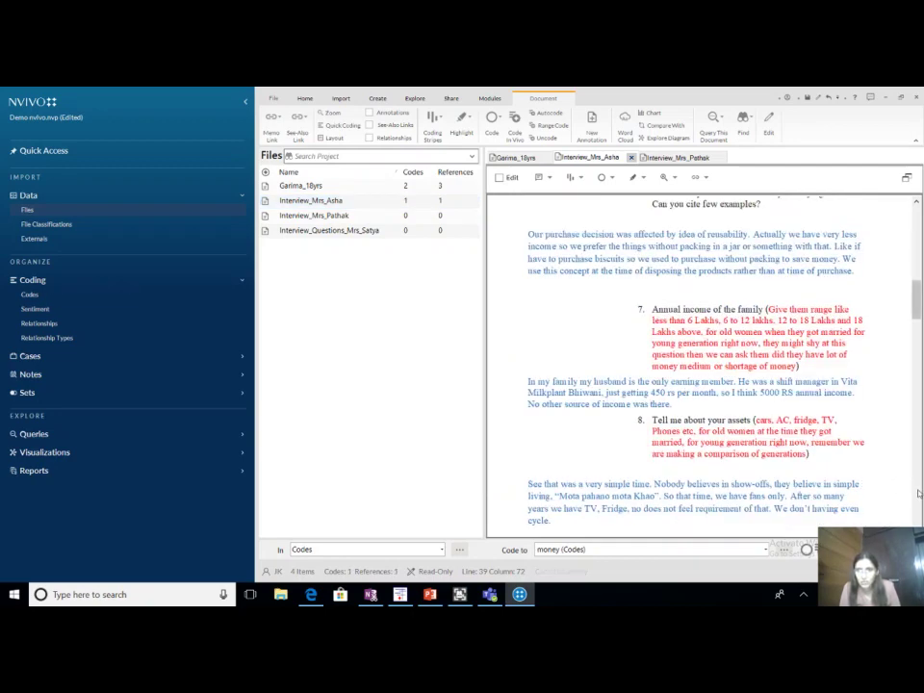
{"action": "scroll", "coordinate": [917, 493], "scroll_direction": "down", "scroll_amount": 4}
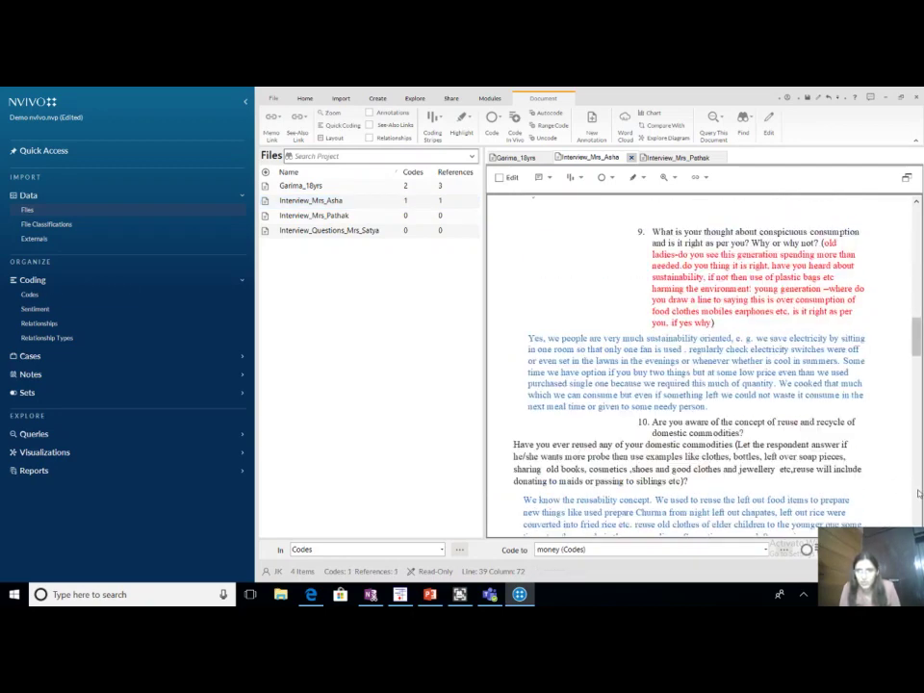
{"action": "scroll", "coordinate": [918, 493], "scroll_direction": "down", "scroll_amount": 4}
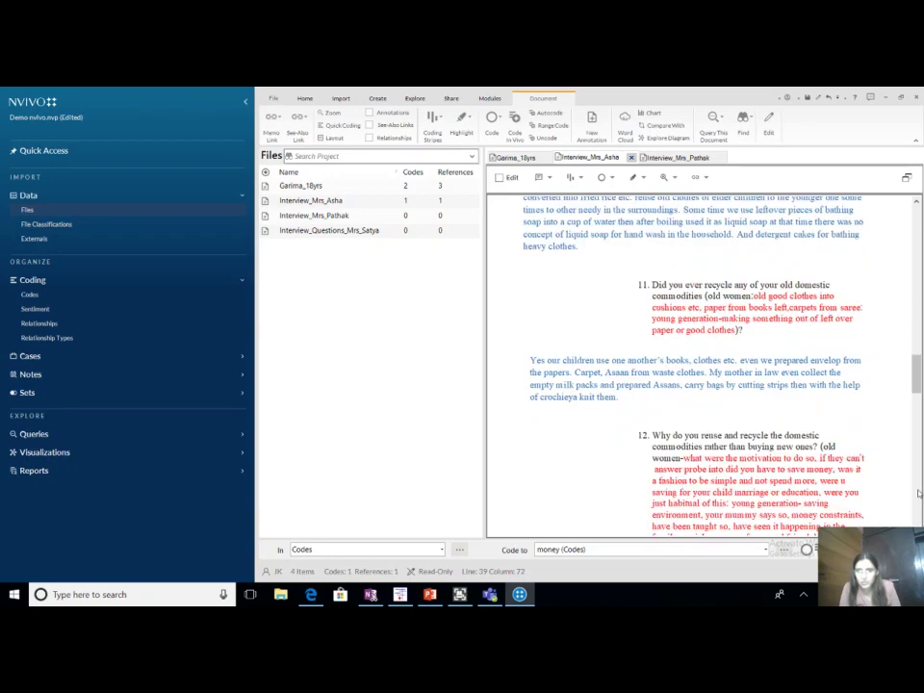
{"action": "scroll", "coordinate": [917, 493], "scroll_direction": "down", "scroll_amount": 4}
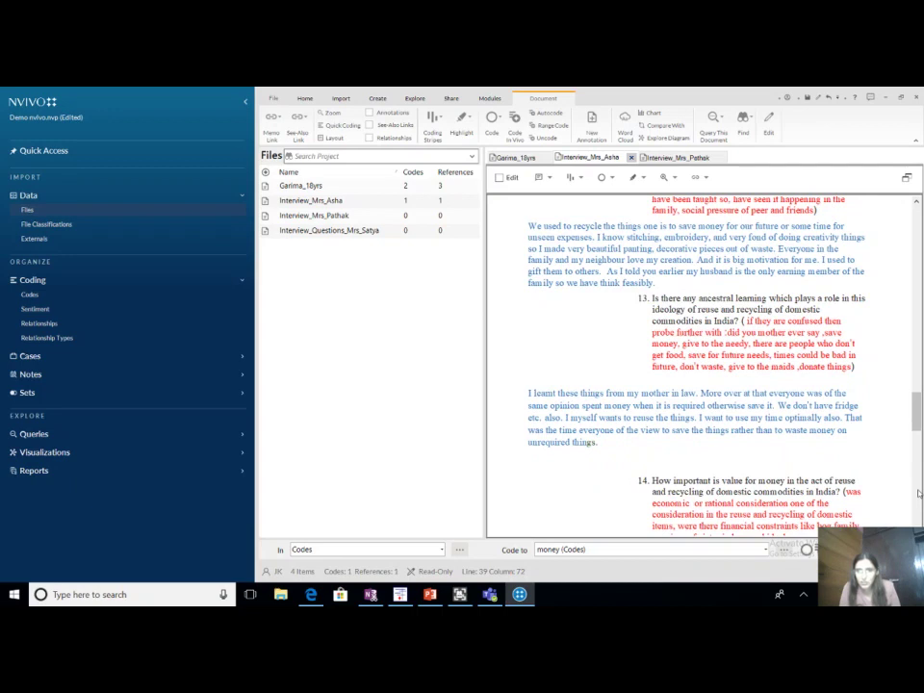
{"action": "scroll", "coordinate": [917, 493], "scroll_direction": "down", "scroll_amount": 4}
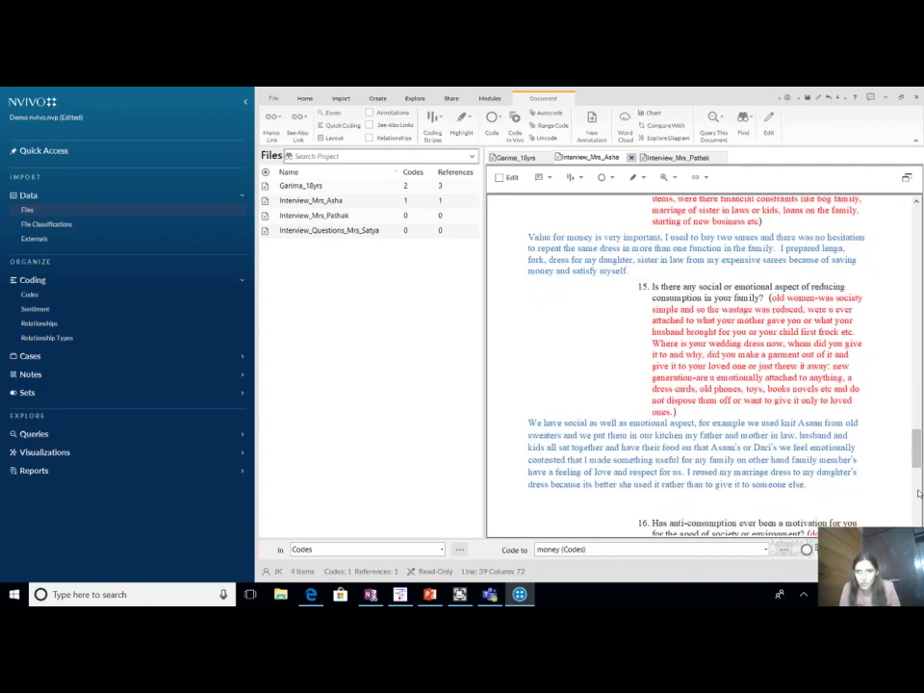
{"action": "left_click", "coordinate": [528, 423]}
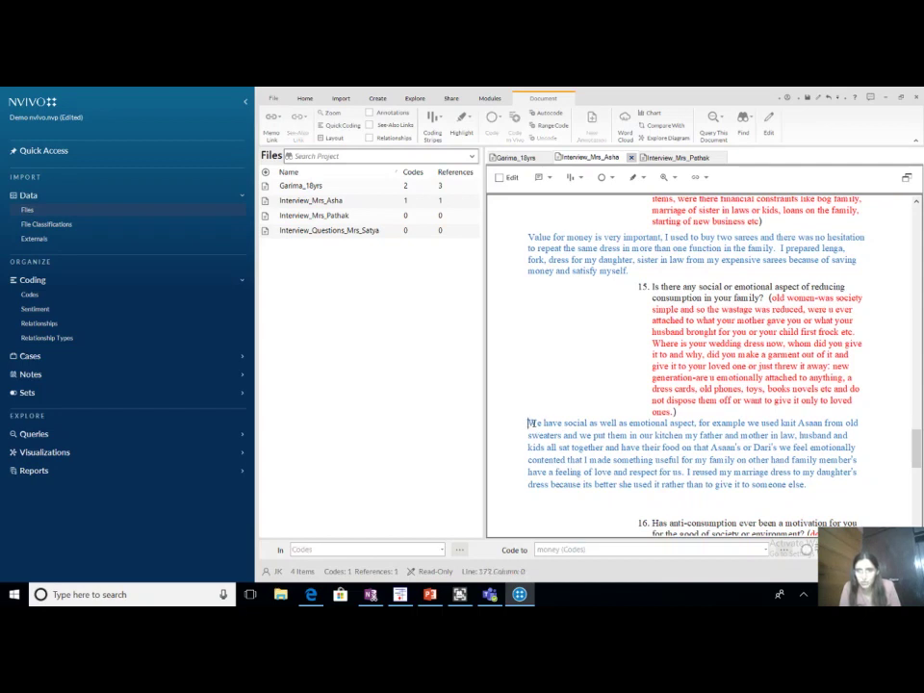
{"action": "left_click_drag", "start_coordinate": [528, 424], "coordinate": [798, 435]}
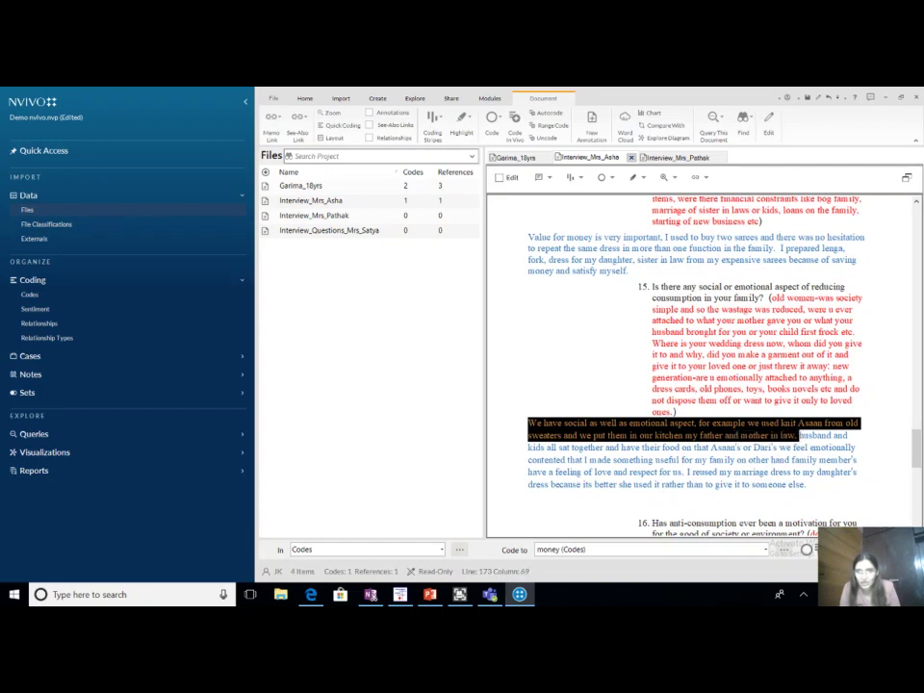
{"action": "right_click", "coordinate": [664, 435]}
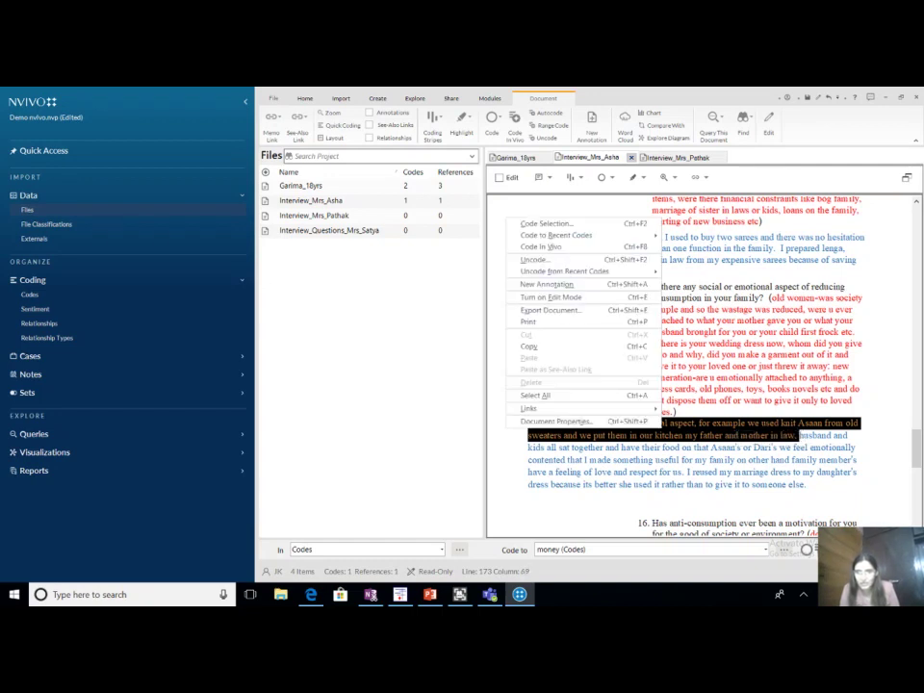
{"action": "left_click", "coordinate": [552, 225]}
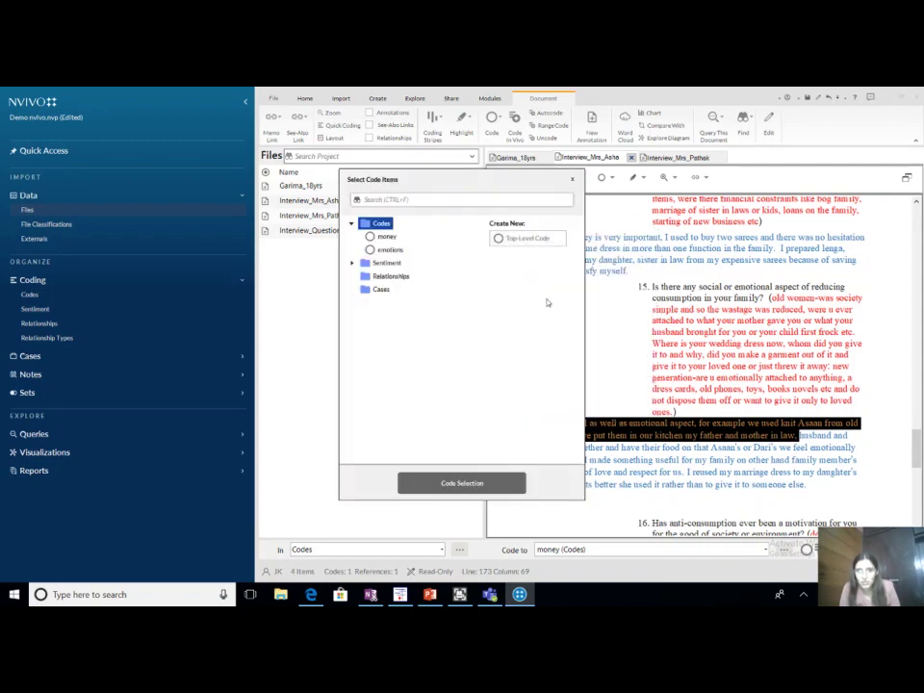
{"action": "left_click", "coordinate": [390, 250]}
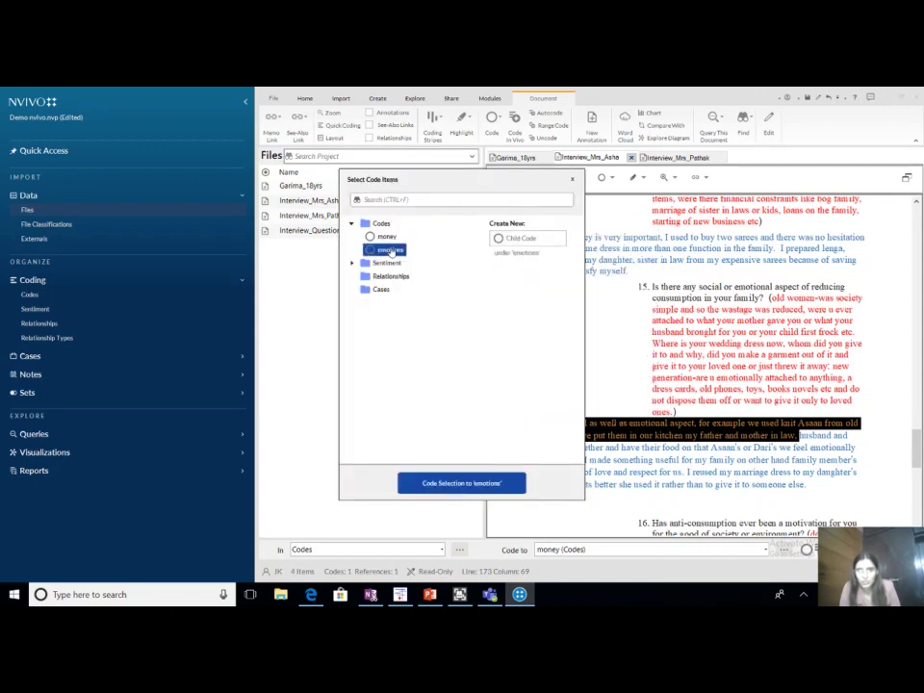
{"action": "left_click", "coordinate": [479, 485]}
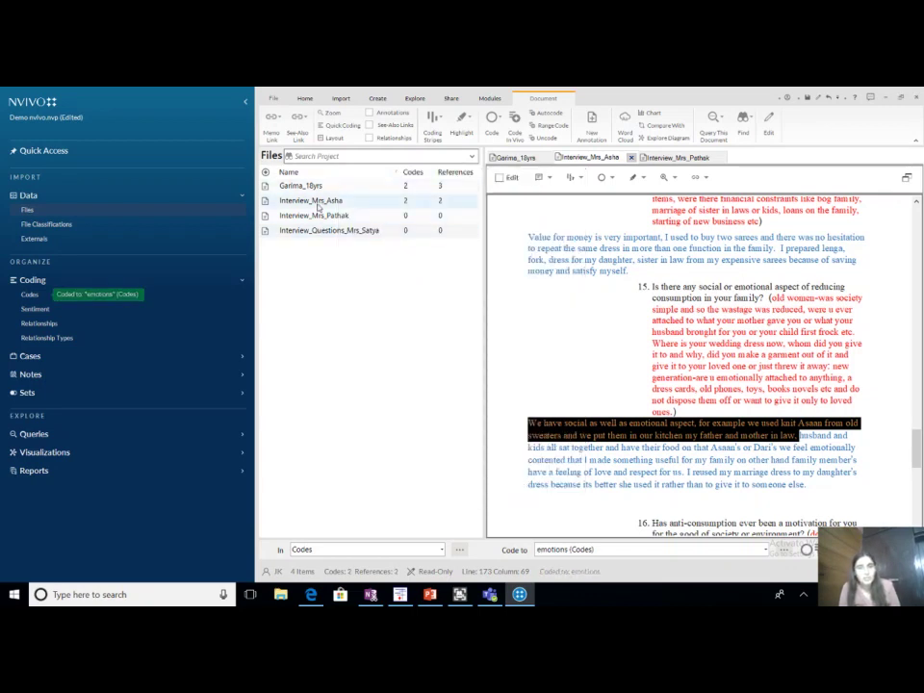
Open the third interview transcript from the Files list for coding.
{"action": "left_click", "coordinate": [388, 221]}
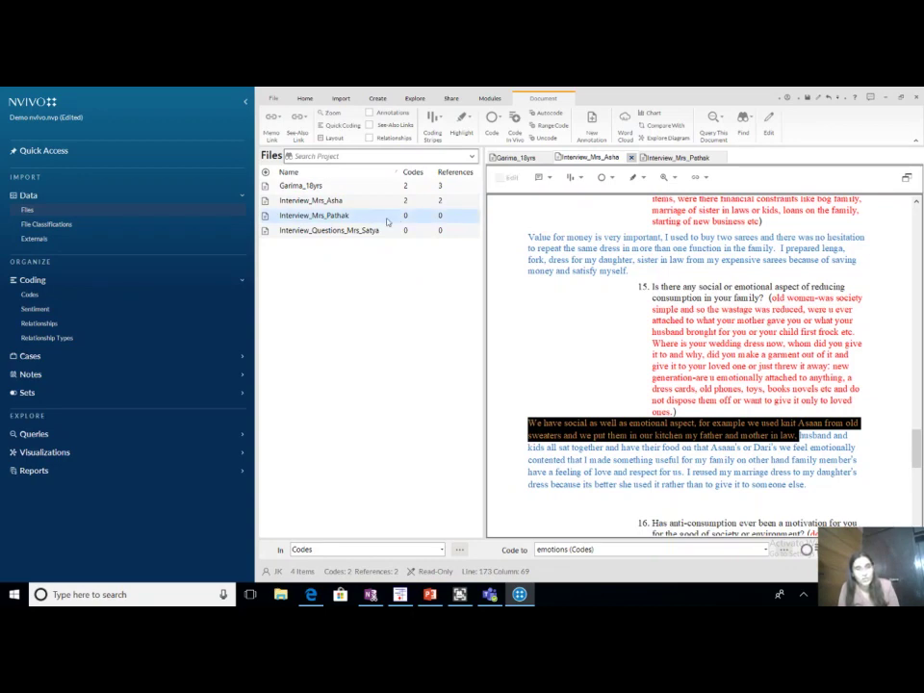
{"action": "double_click", "coordinate": [372, 223]}
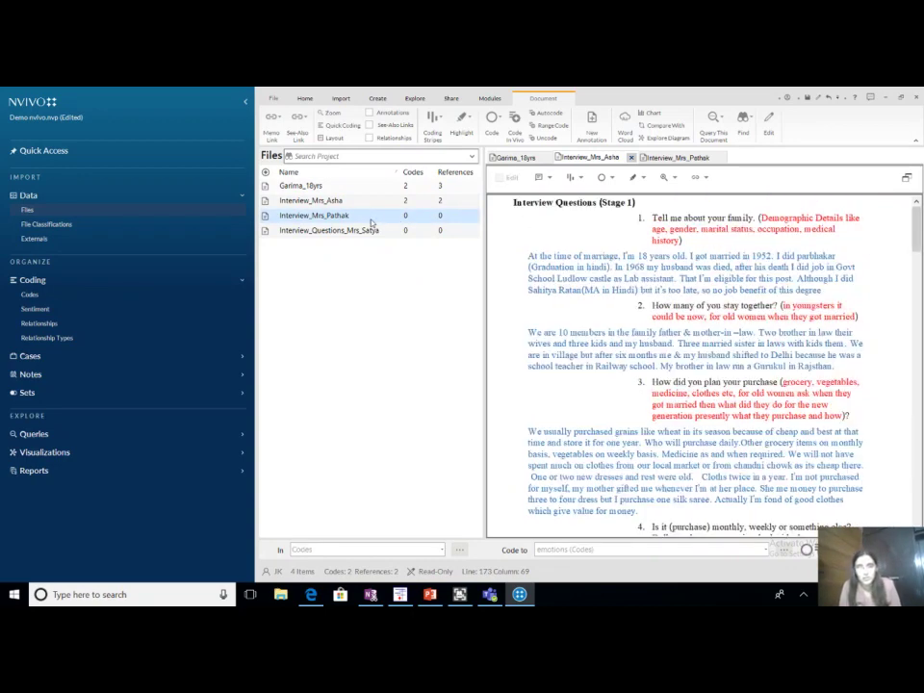
{"action": "left_click", "coordinate": [759, 267]}
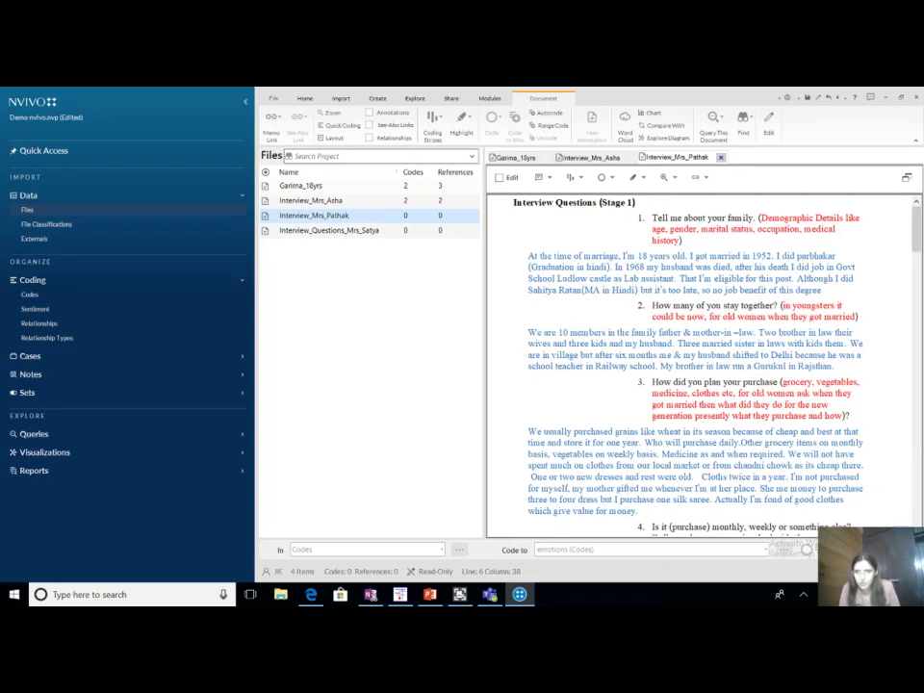
Code the end of the third transcript's question 3 answer, about good clothes that give value for money, to the money code.
{"action": "scroll", "coordinate": [700, 365], "scroll_direction": "down", "scroll_amount": 2}
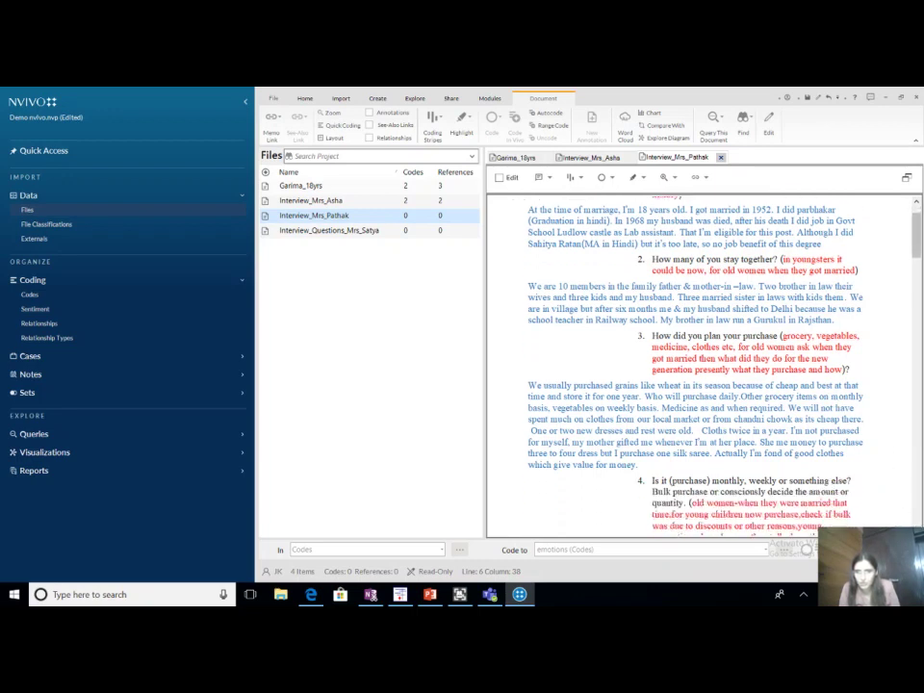
{"action": "scroll", "coordinate": [700, 366], "scroll_direction": "down", "scroll_amount": 2}
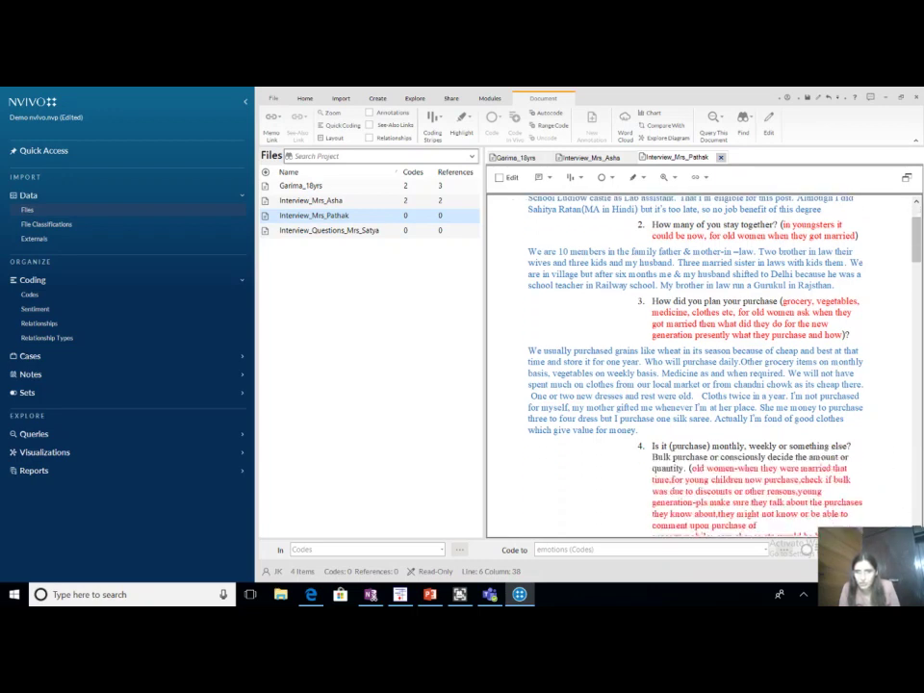
{"action": "scroll", "coordinate": [687, 395], "scroll_direction": "down", "scroll_amount": 1}
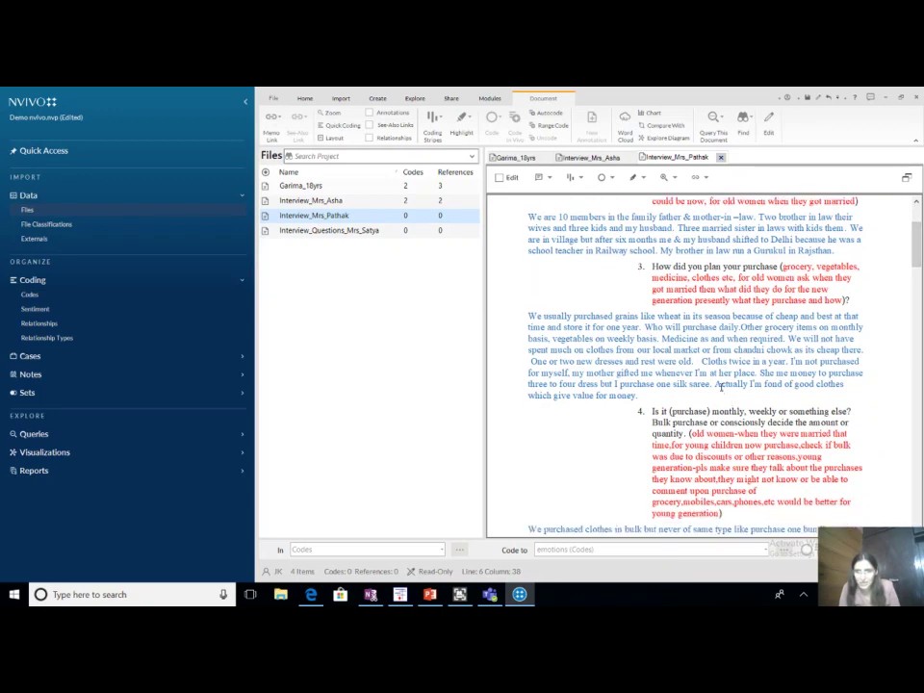
{"action": "left_click_drag", "start_coordinate": [717, 384], "coordinate": [641, 395]}
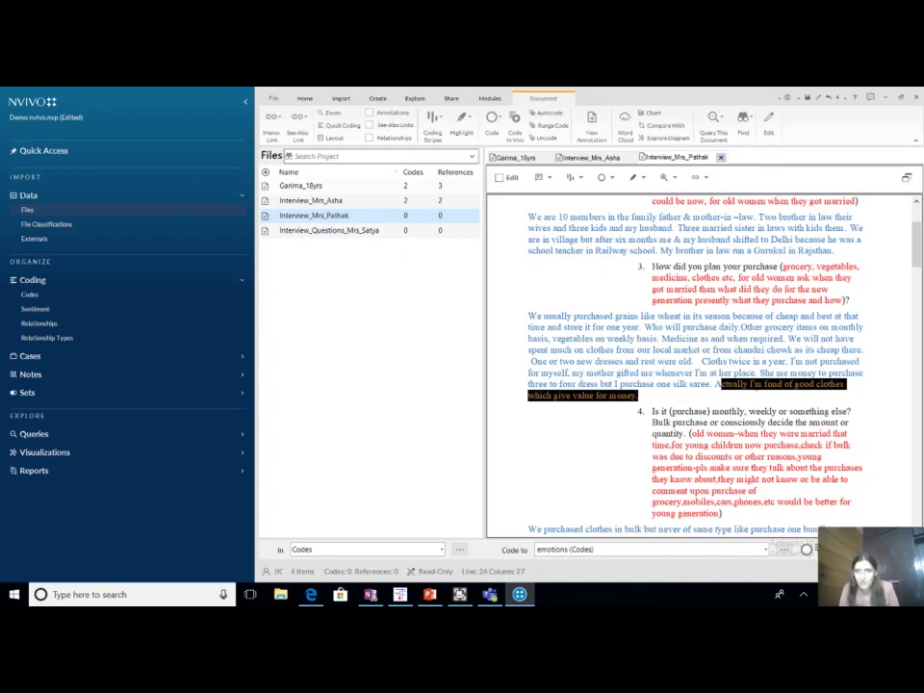
{"action": "right_click", "coordinate": [616, 392]}
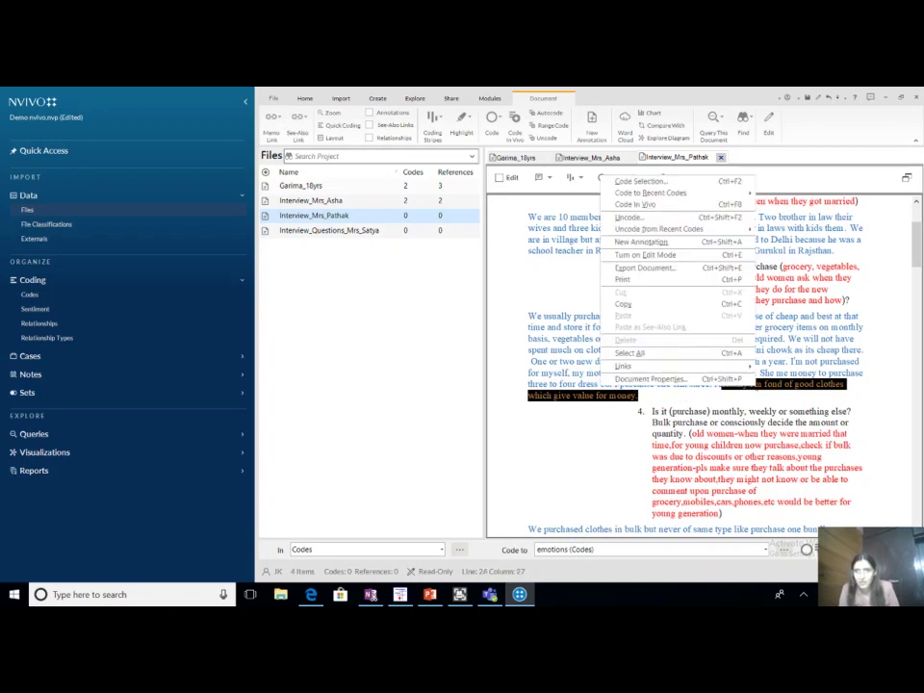
{"action": "left_click", "coordinate": [639, 181]}
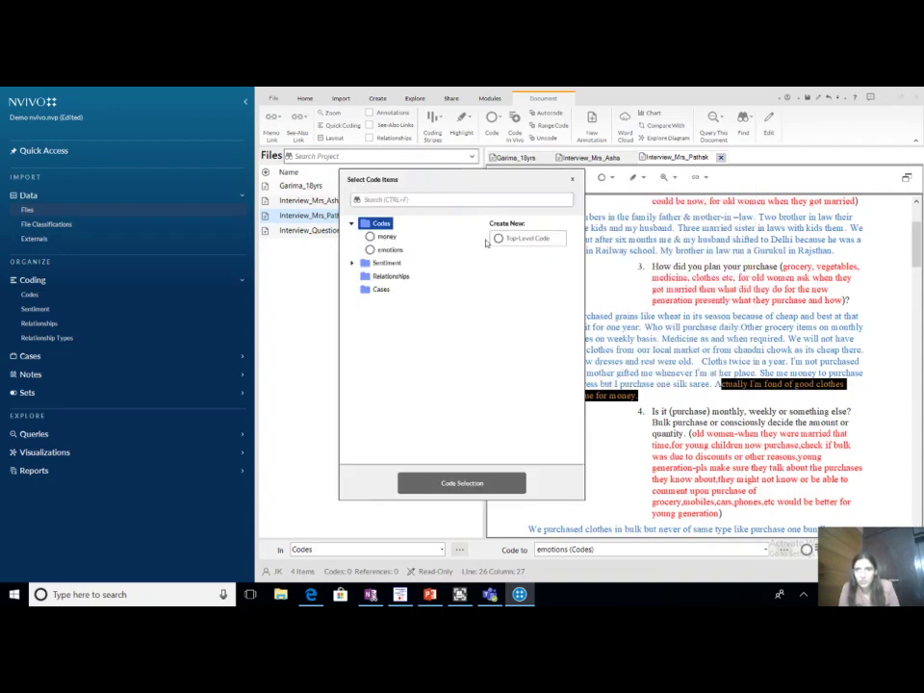
{"action": "left_click", "coordinate": [386, 237]}
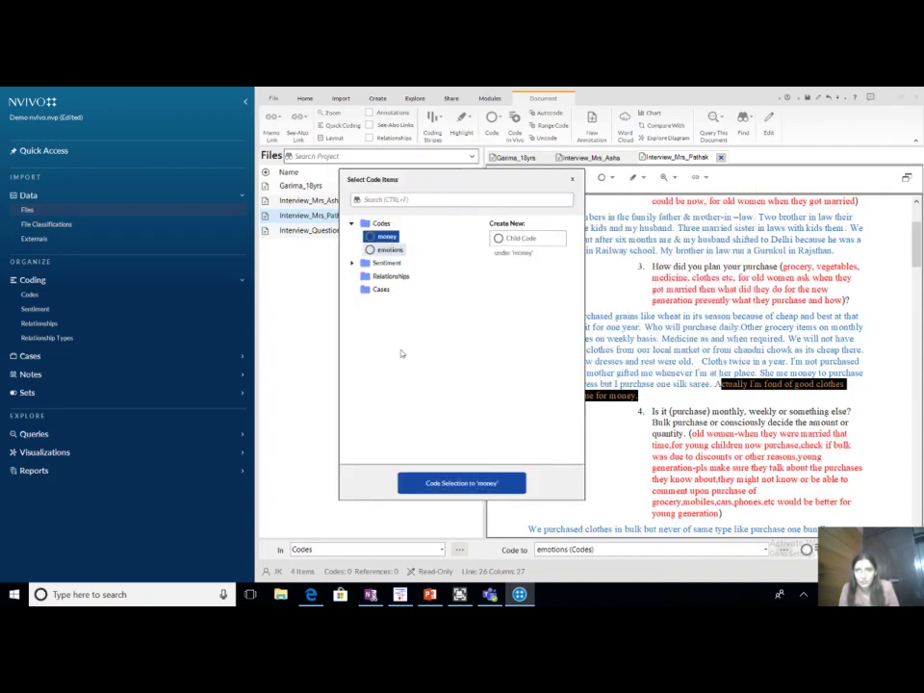
{"action": "left_click", "coordinate": [463, 483]}
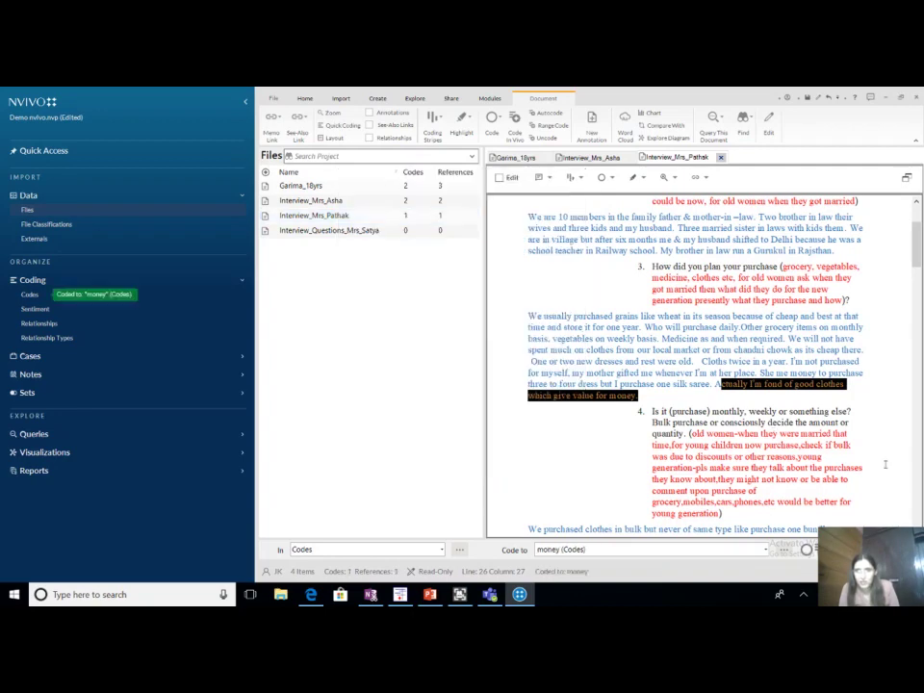
Code "Money is not available with us" in the third transcript's question 15 answer to the money code.
{"action": "scroll", "coordinate": [890, 470], "scroll_direction": "down", "scroll_amount": 10}
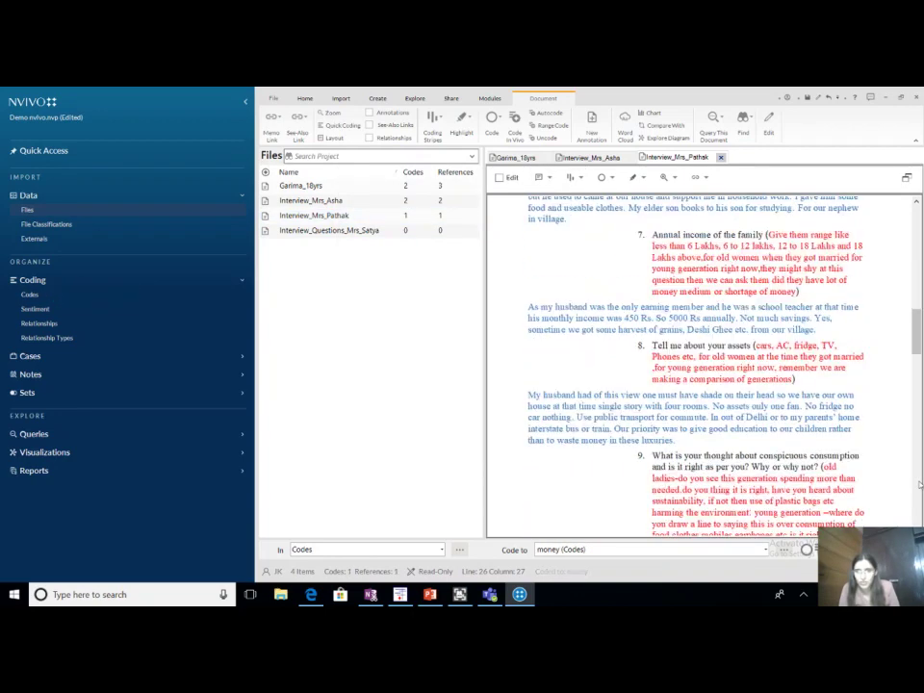
{"action": "scroll", "coordinate": [919, 484], "scroll_direction": "down", "scroll_amount": 5}
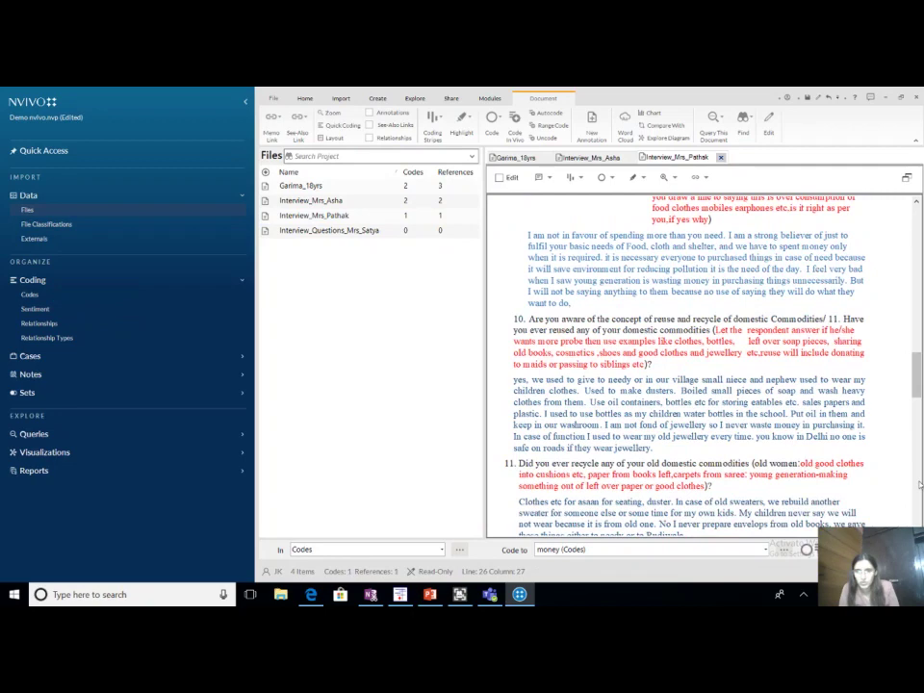
{"action": "scroll", "coordinate": [919, 484], "scroll_direction": "down", "scroll_amount": 5}
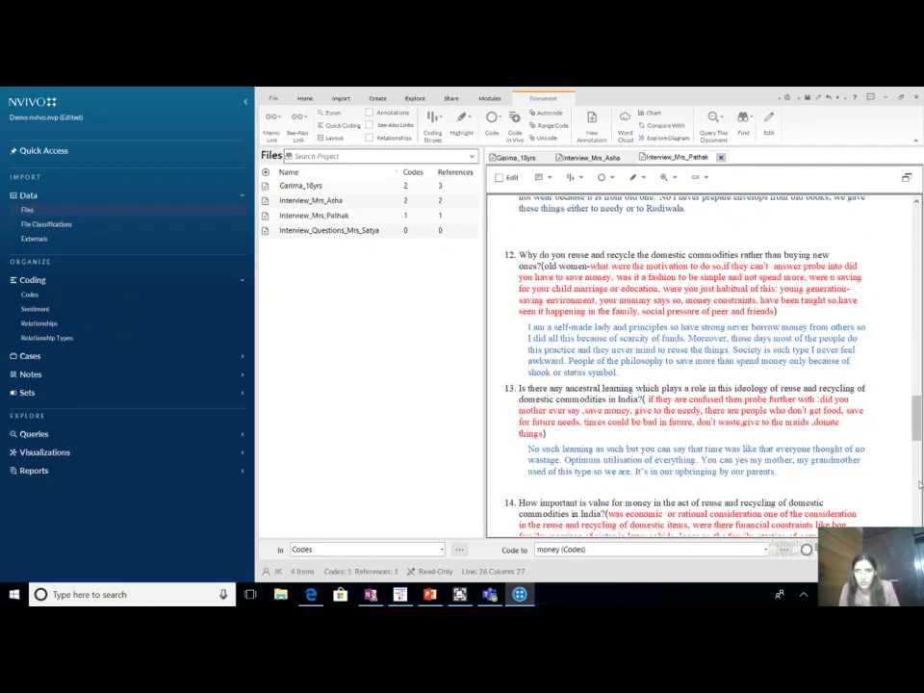
{"action": "scroll", "coordinate": [919, 484], "scroll_direction": "down", "scroll_amount": 5}
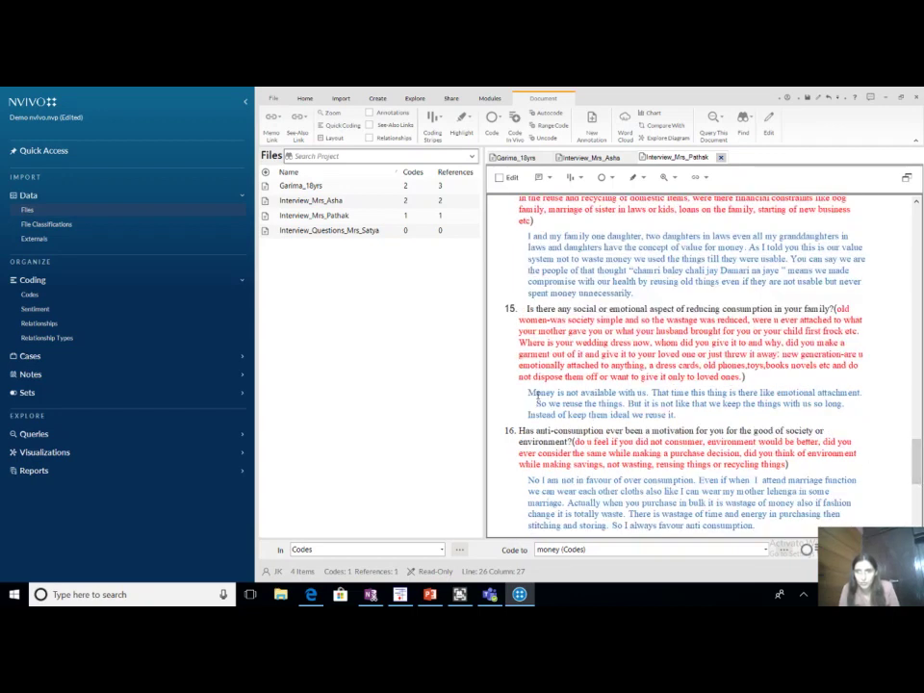
{"action": "left_click_drag", "start_coordinate": [536, 393], "coordinate": [648, 394]}
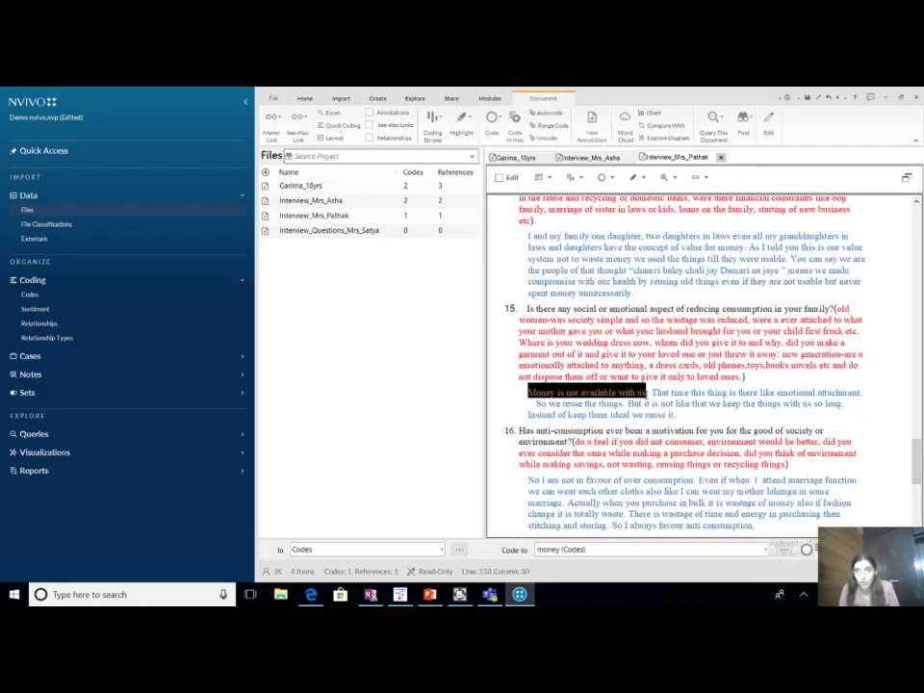
{"action": "right_click", "coordinate": [632, 392]}
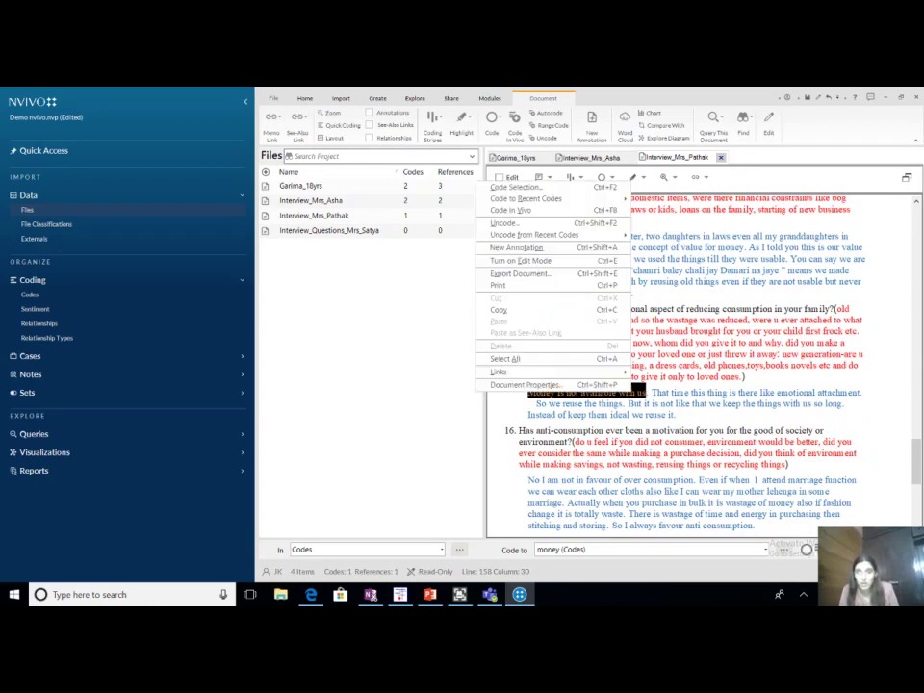
{"action": "left_click", "coordinate": [512, 187]}
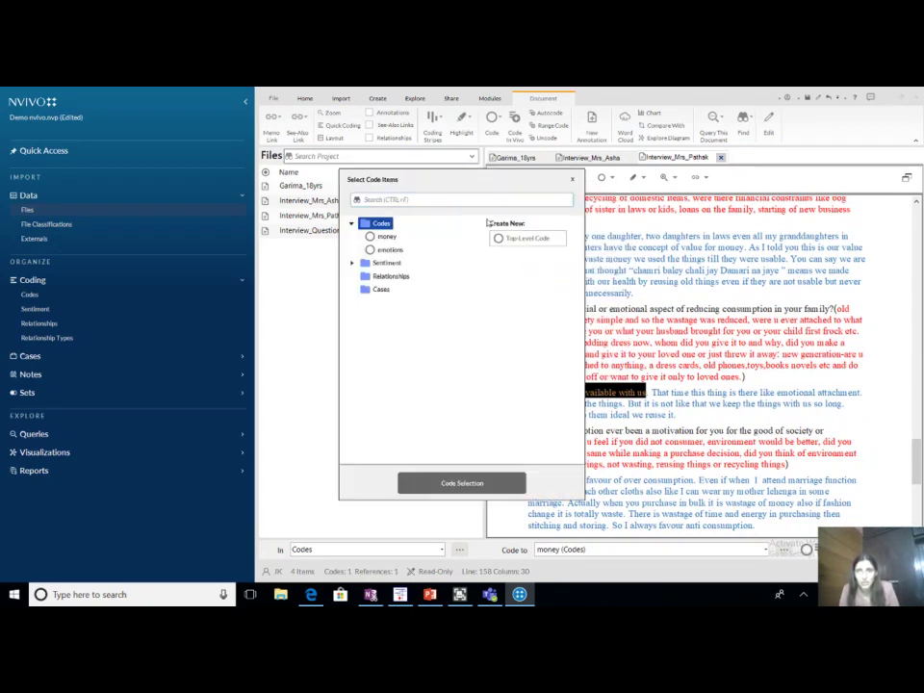
{"action": "left_click", "coordinate": [385, 237]}
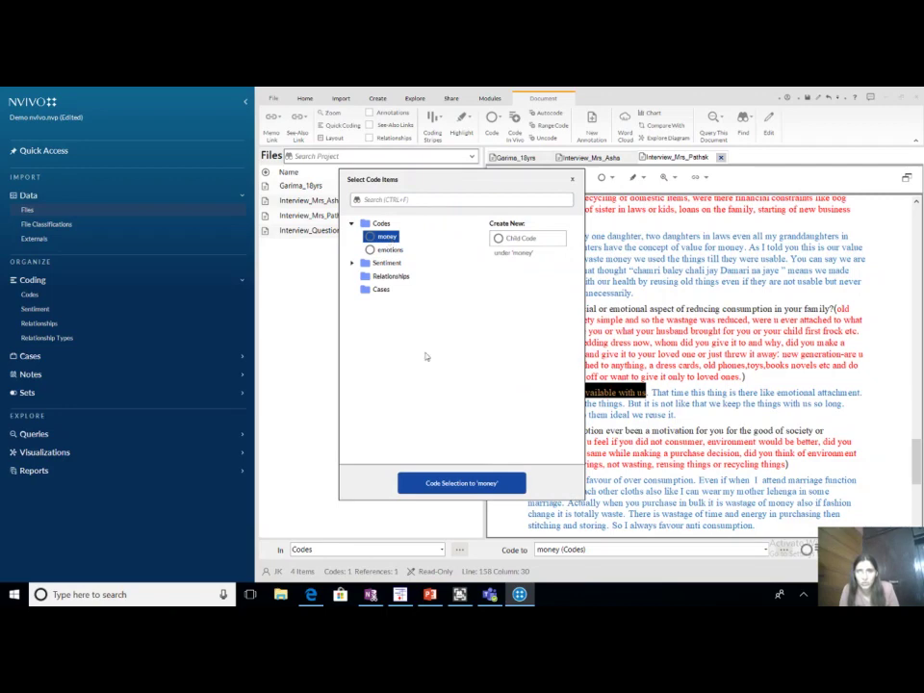
{"action": "left_click", "coordinate": [471, 482]}
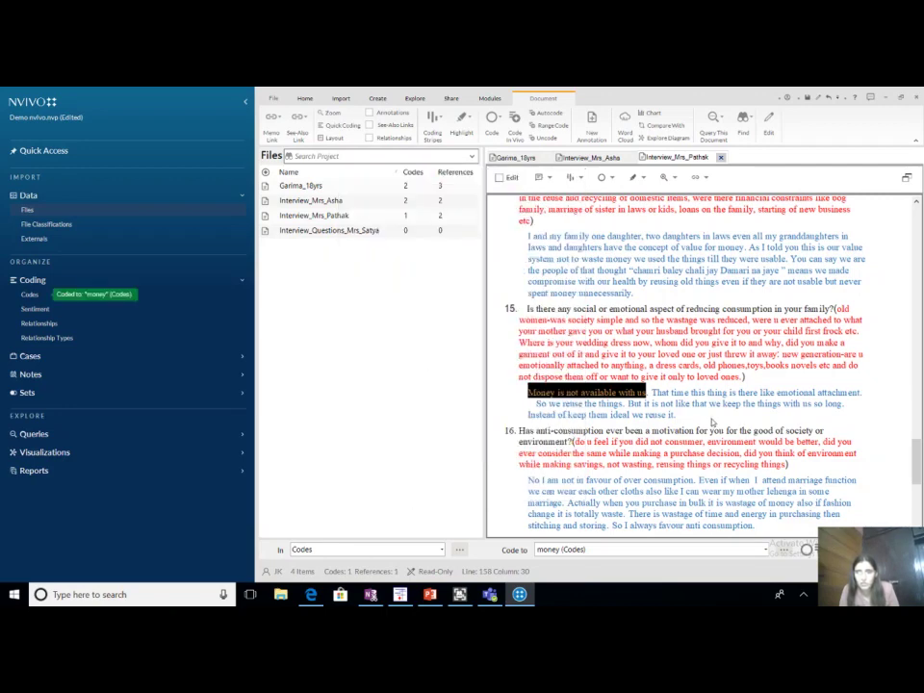
Code the question 15 sentences about emotional attachment and reusing things in the third transcript to the emotions code.
{"action": "left_click", "coordinate": [653, 394]}
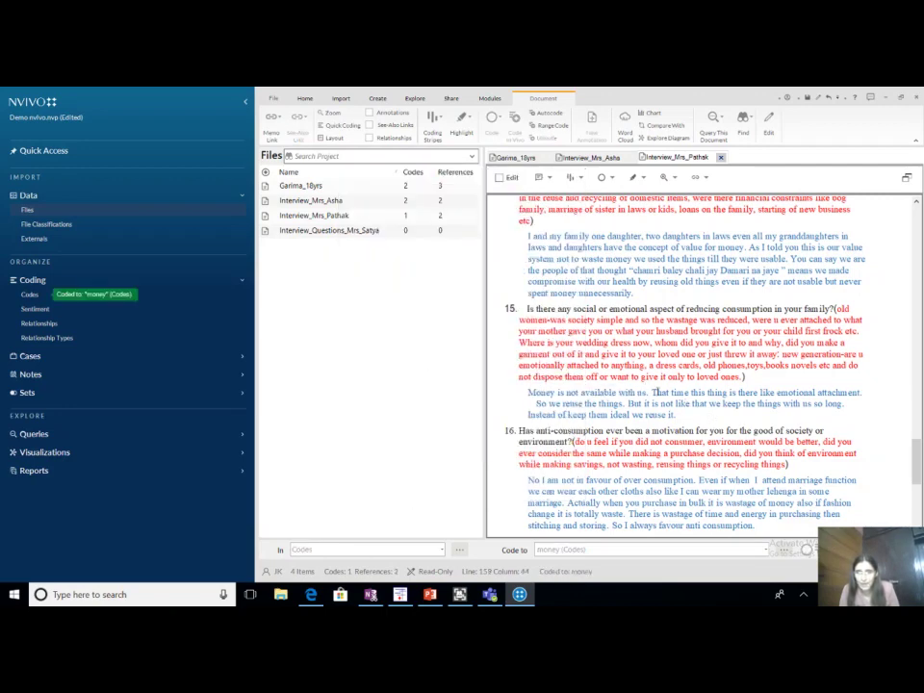
{"action": "left_click_drag", "start_coordinate": [669, 393], "coordinate": [727, 394]}
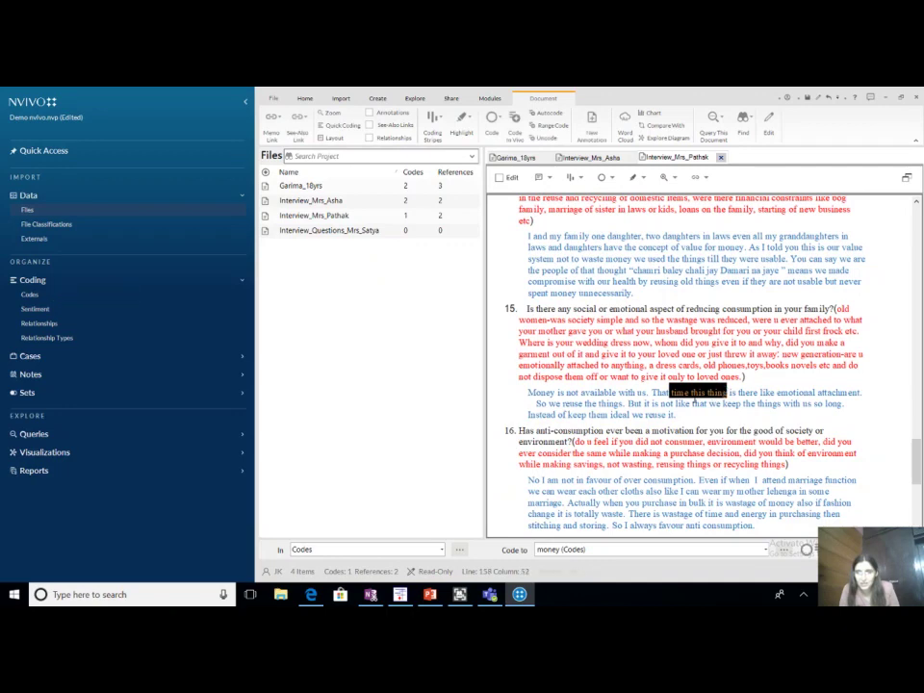
{"action": "left_click_drag", "start_coordinate": [657, 394], "coordinate": [627, 404]}
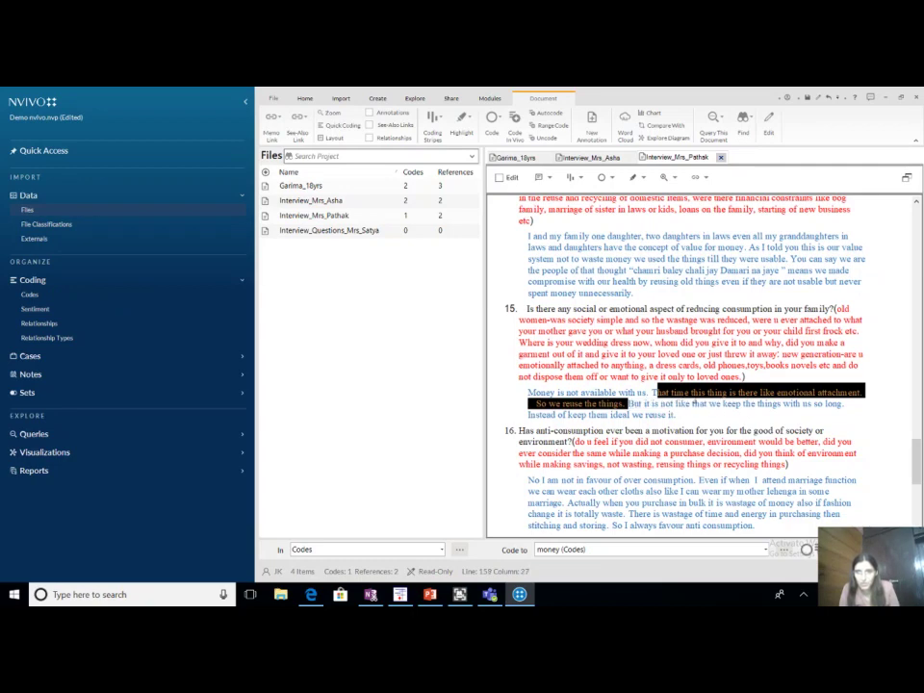
{"action": "right_click", "coordinate": [626, 403]}
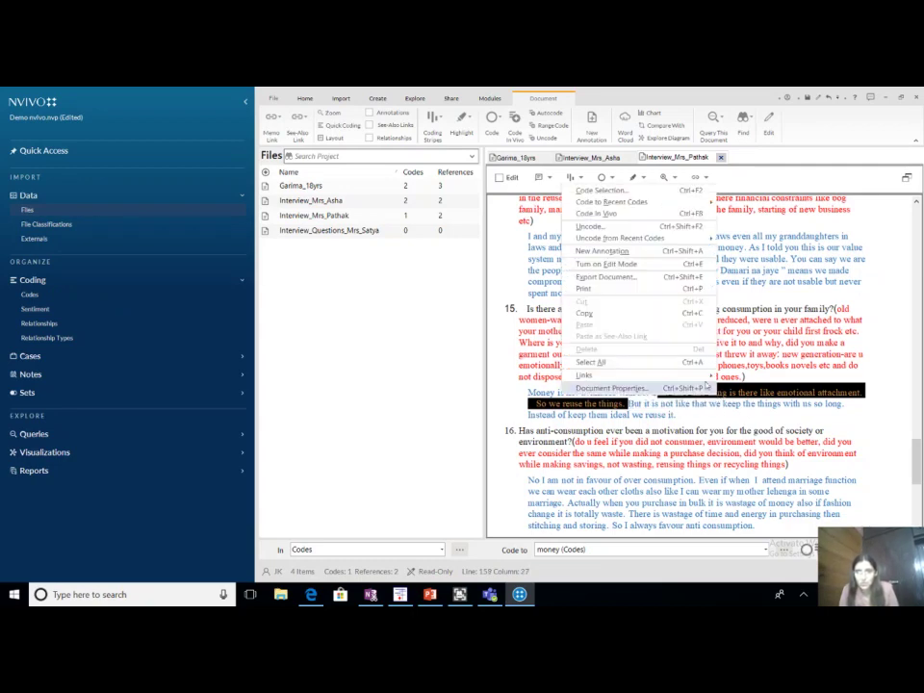
{"action": "left_click", "coordinate": [598, 189]}
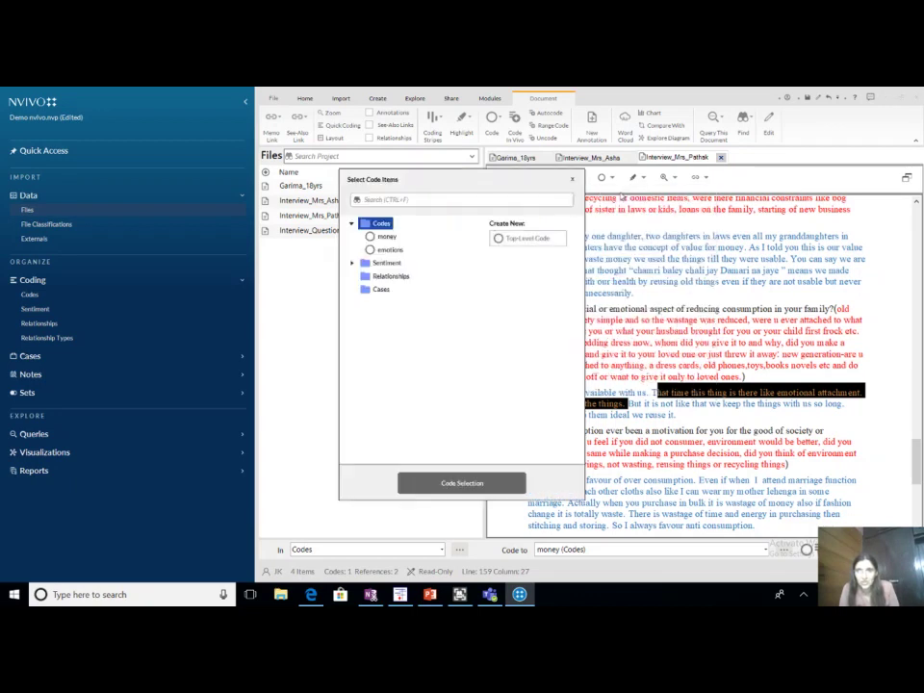
{"action": "left_click", "coordinate": [389, 250]}
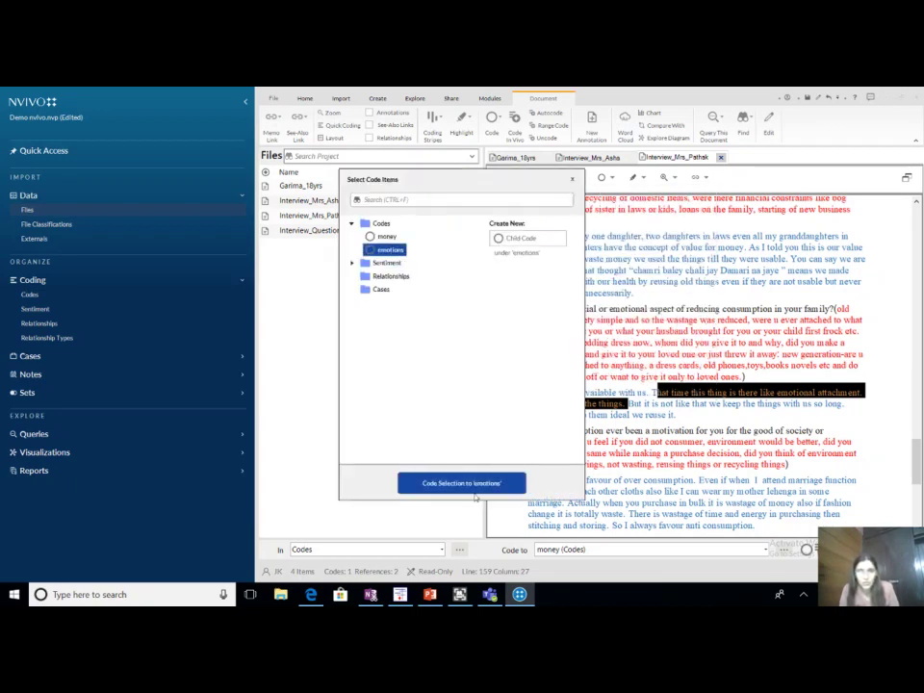
{"action": "left_click", "coordinate": [462, 483]}
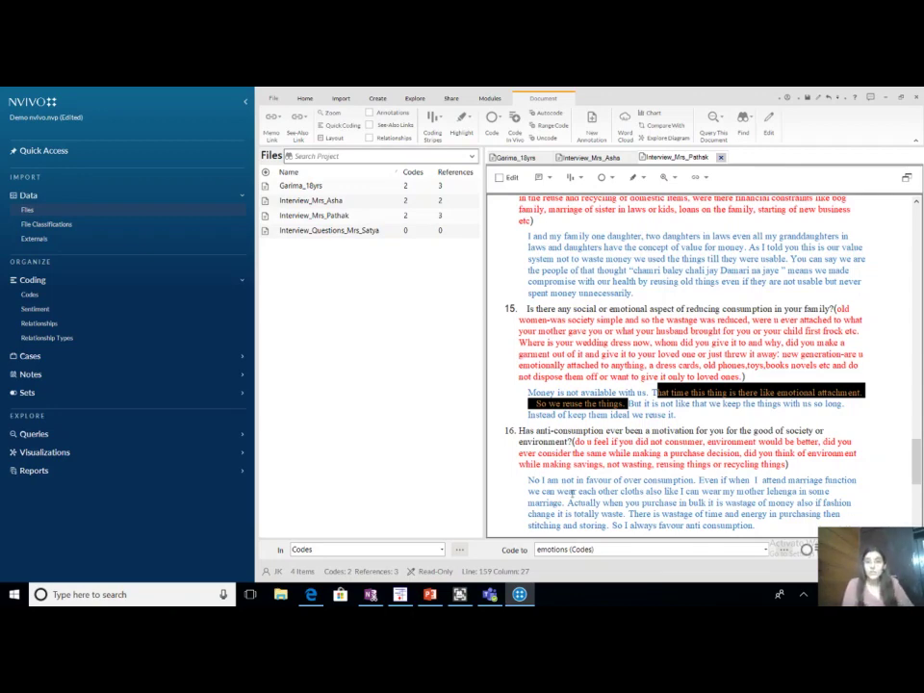
Examine the file and reference counts of the money and emotions codes in the Codes list.
{"action": "left_click", "coordinate": [416, 187]}
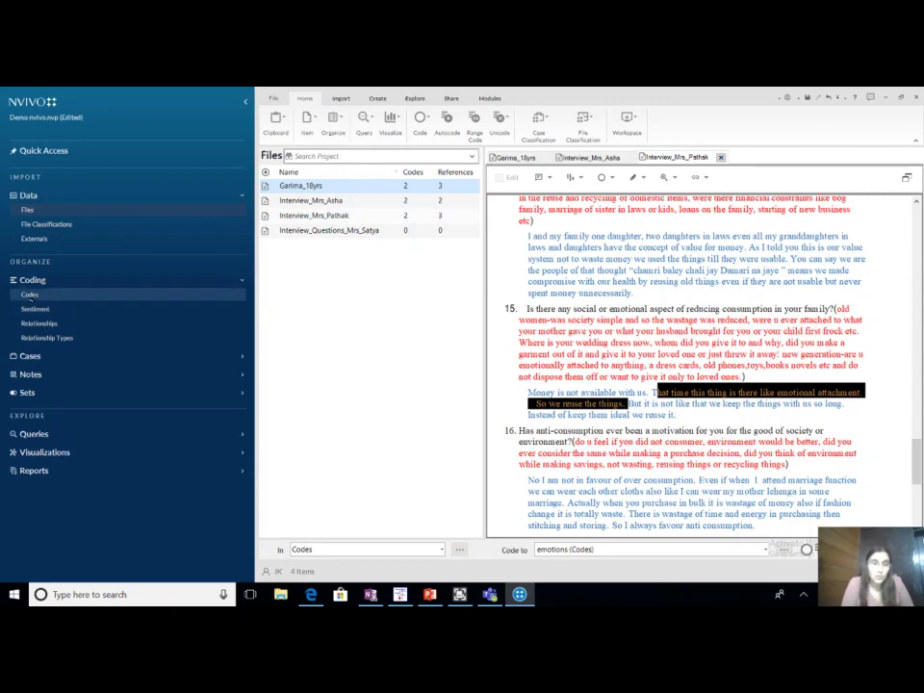
{"action": "left_click", "coordinate": [30, 295]}
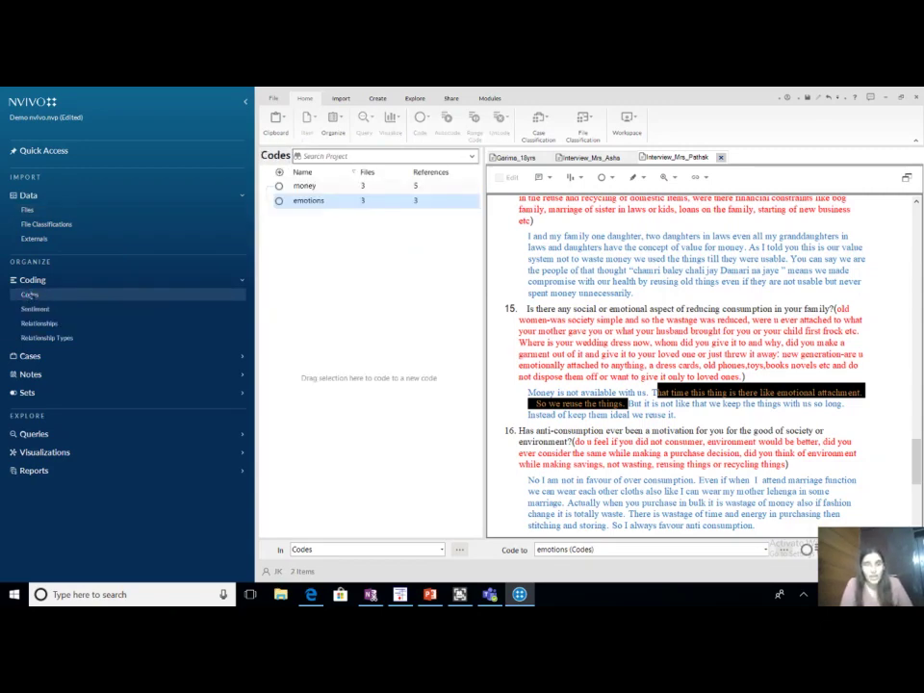
{"action": "left_click", "coordinate": [311, 188]}
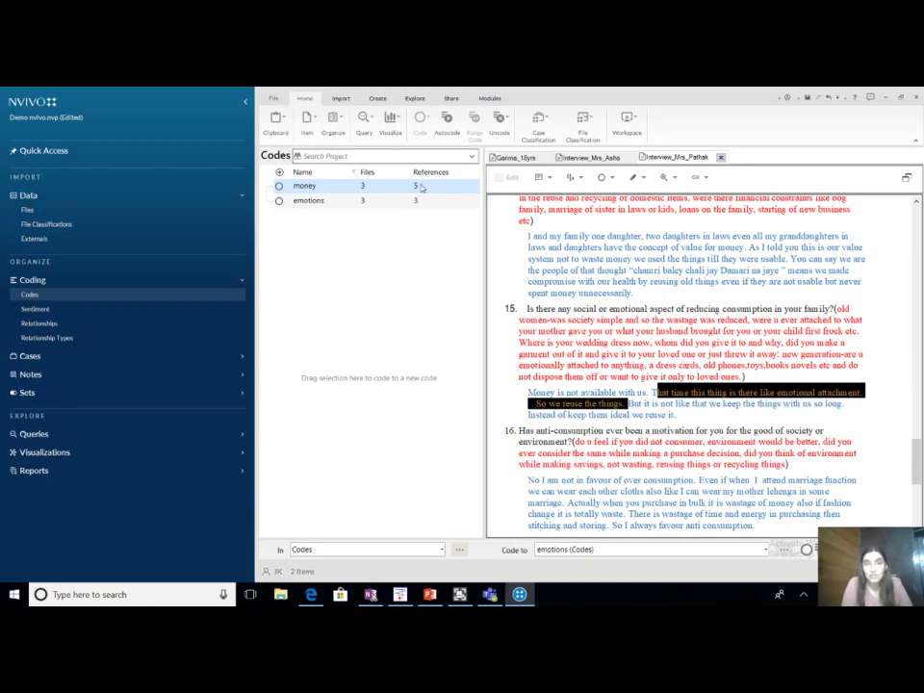
{"action": "left_click", "coordinate": [321, 203]}
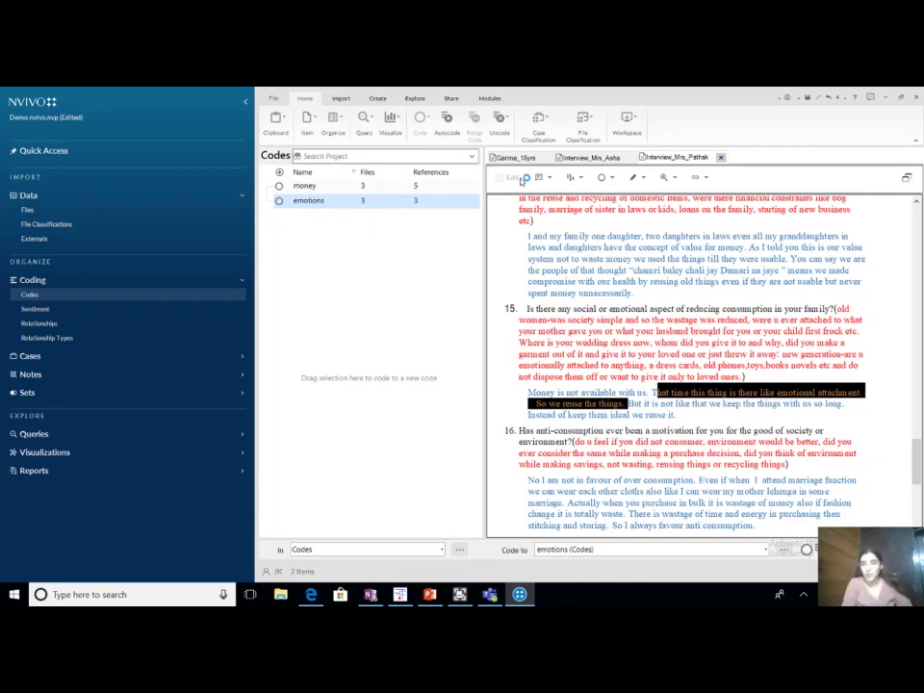
Code the family members listed at the start of the third transcript's question 14 answer to a new top-level code named "family size".
{"action": "left_click", "coordinate": [839, 265]}
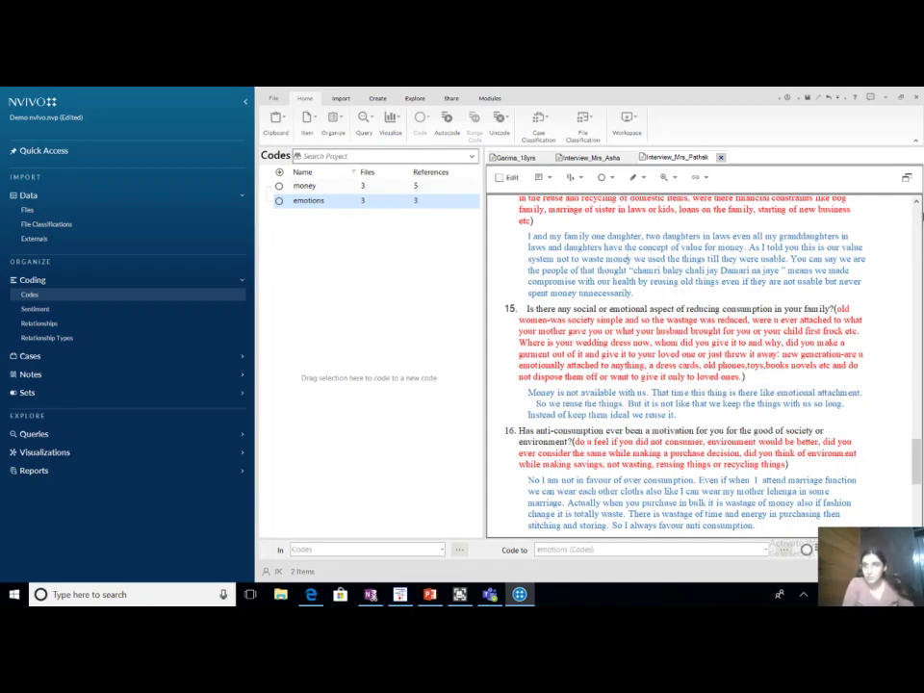
{"action": "left_click", "coordinate": [917, 202]}
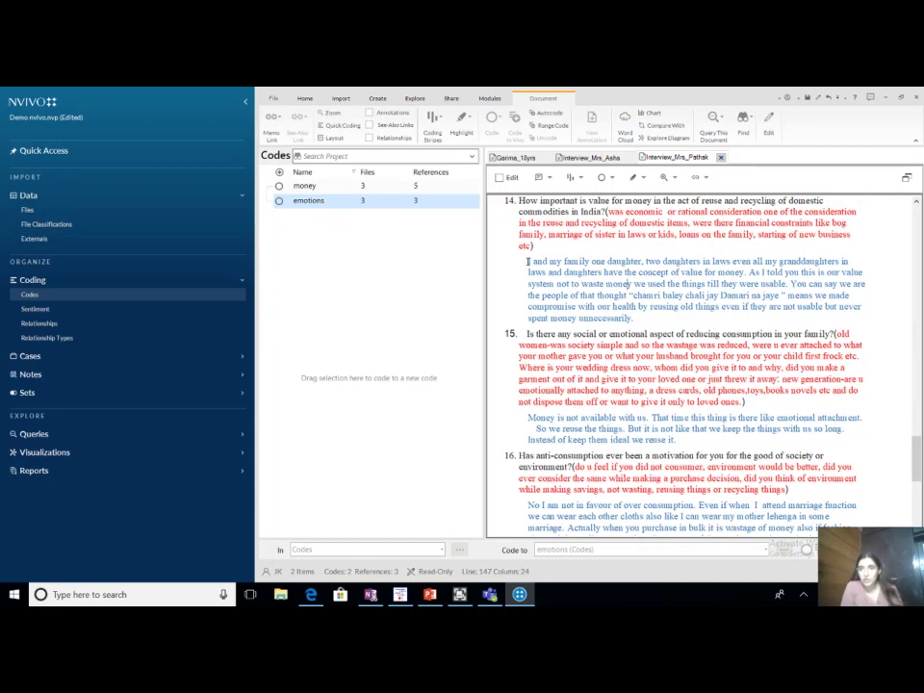
{"action": "left_click_drag", "start_coordinate": [527, 261], "coordinate": [603, 273]}
{"action": "right_click", "coordinate": [583, 271]}
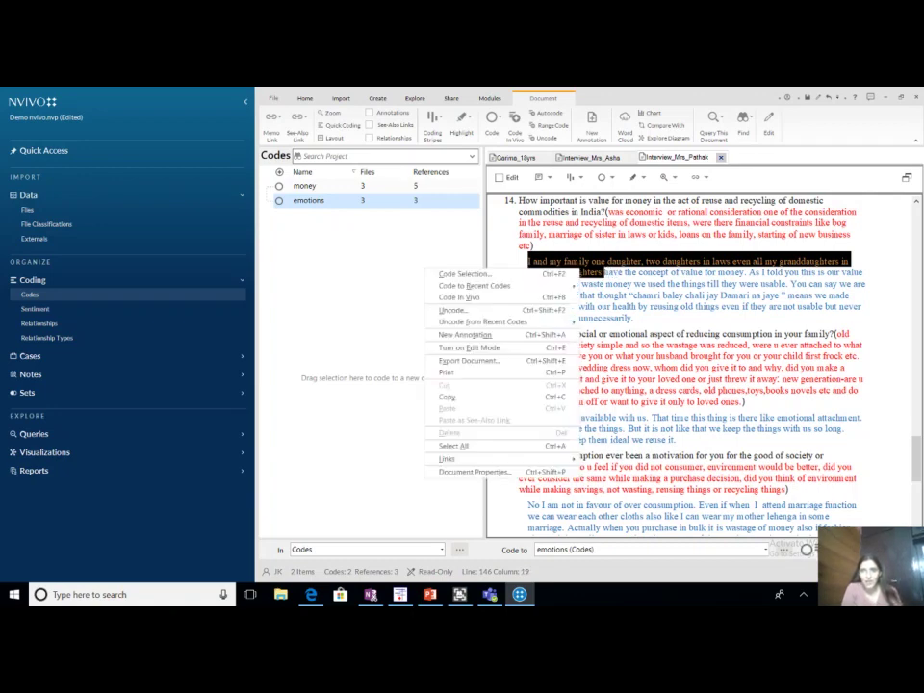
{"action": "left_click", "coordinate": [528, 274]}
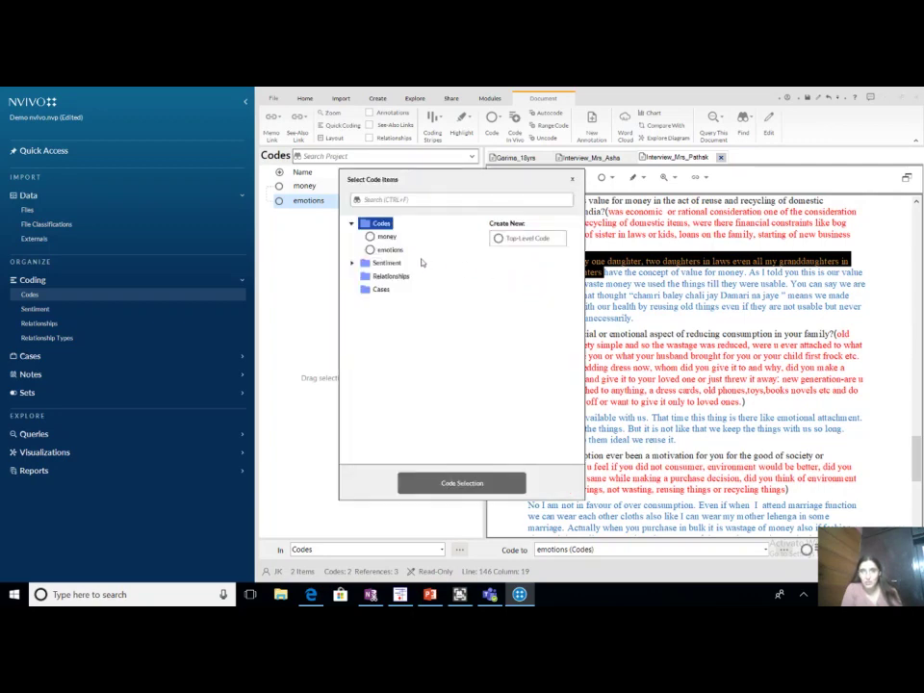
{"action": "left_click", "coordinate": [517, 239]}
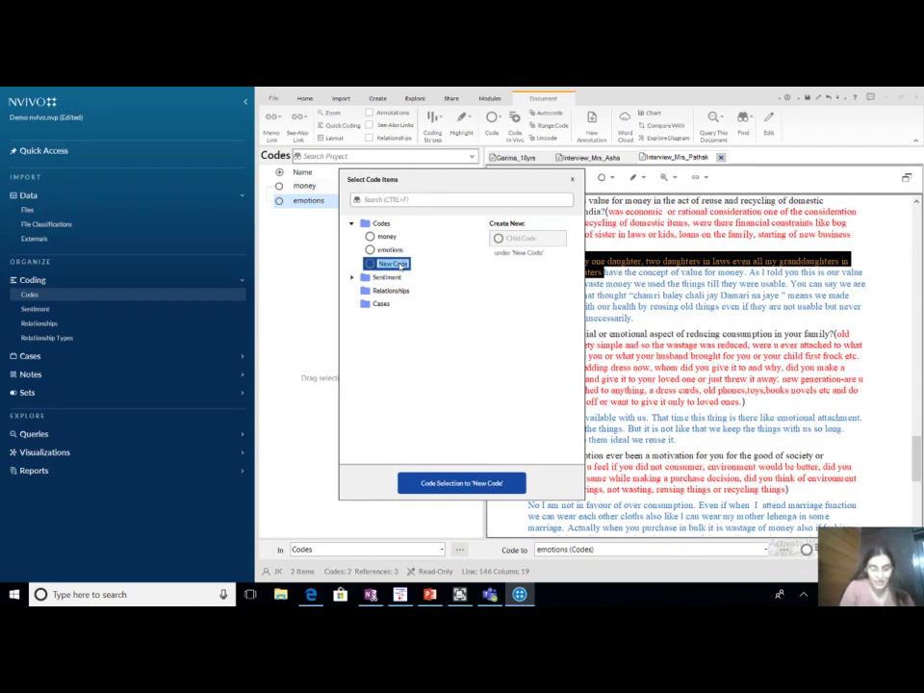
{"action": "type", "text": "family size"}
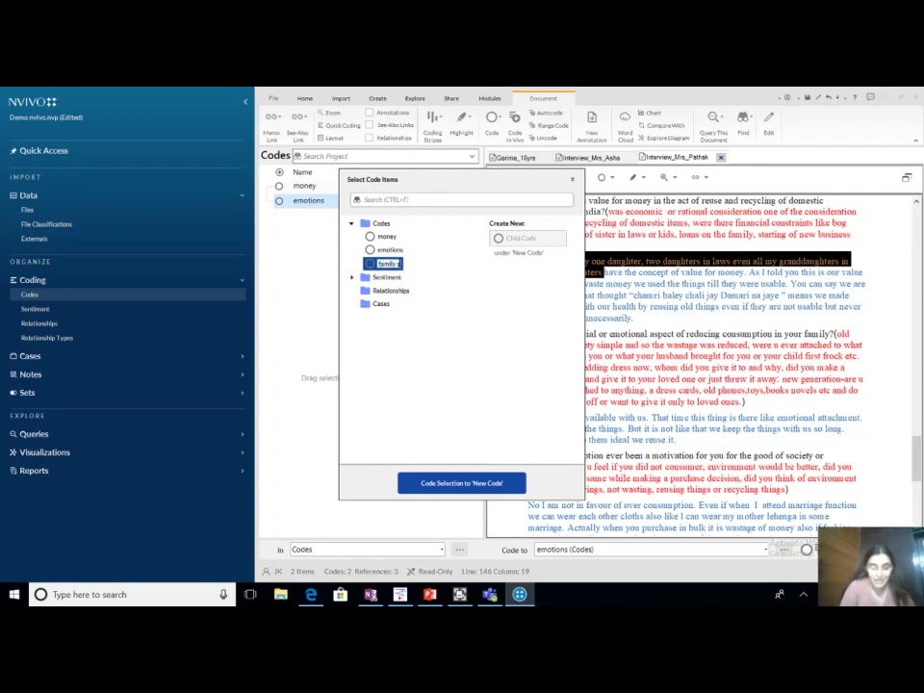
{"action": "left_click", "coordinate": [462, 483]}
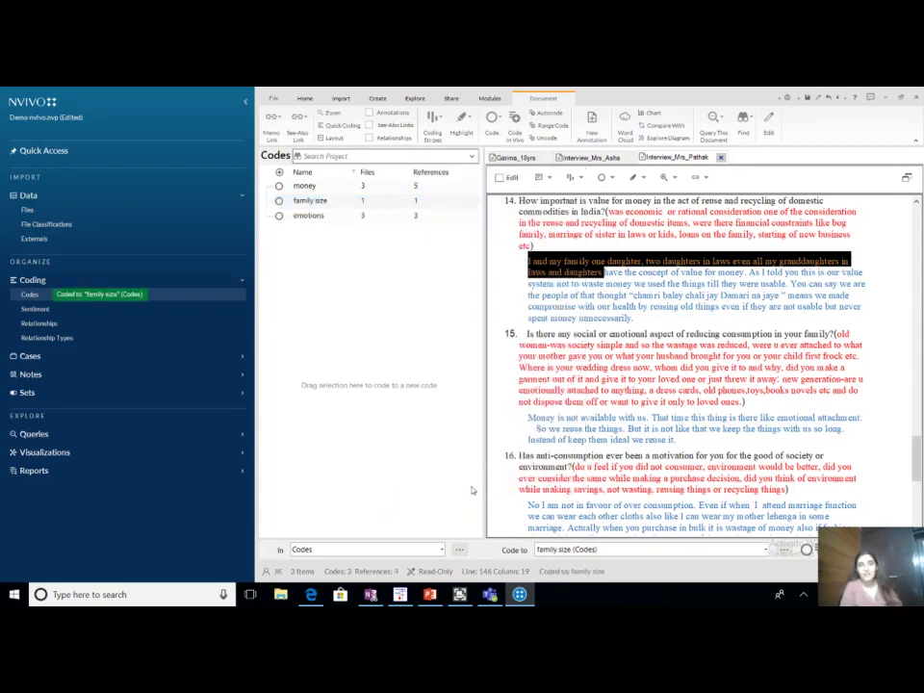
{"action": "left_click", "coordinate": [317, 201]}
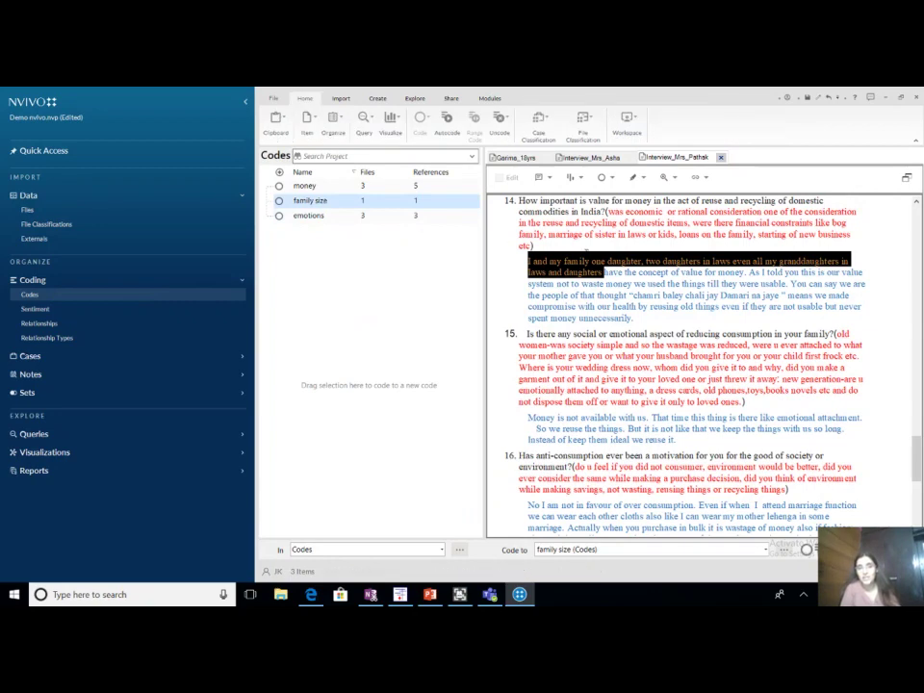
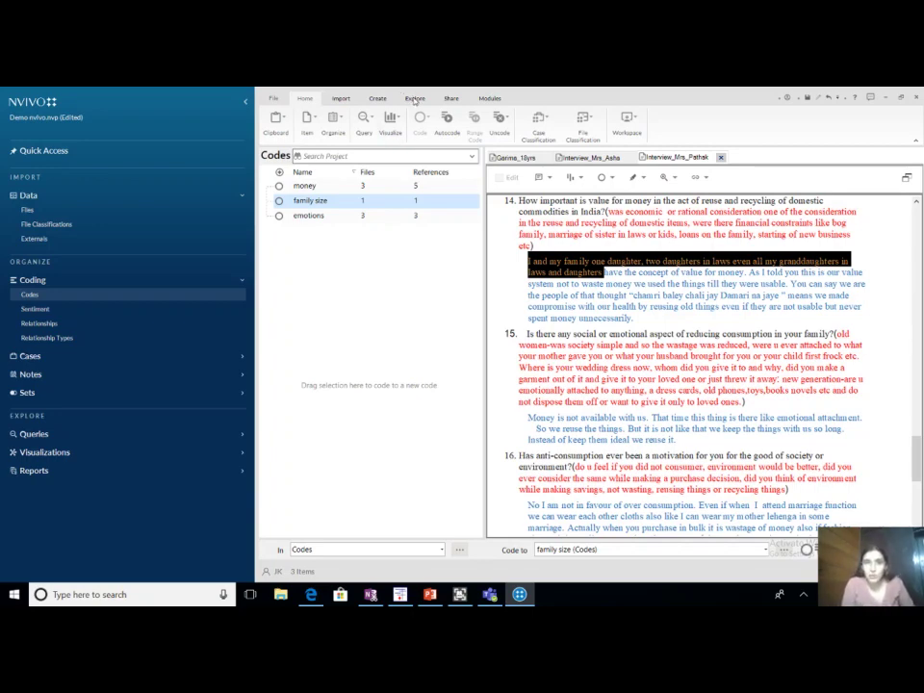
Return to the interview files and open a new Word Frequency query for the project.
{"action": "left_click", "coordinate": [414, 98]}
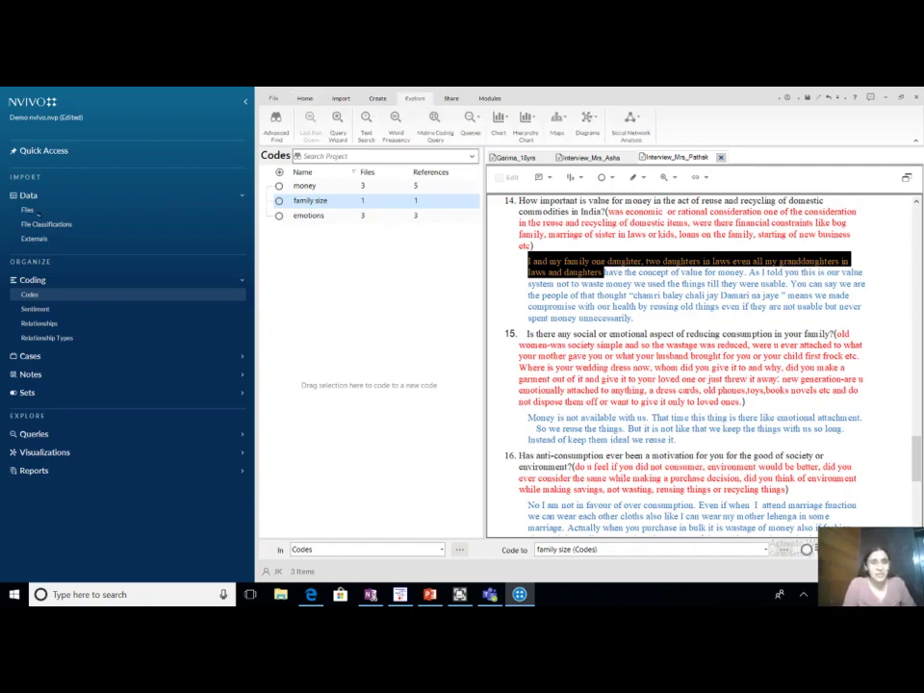
{"action": "left_click", "coordinate": [28, 210]}
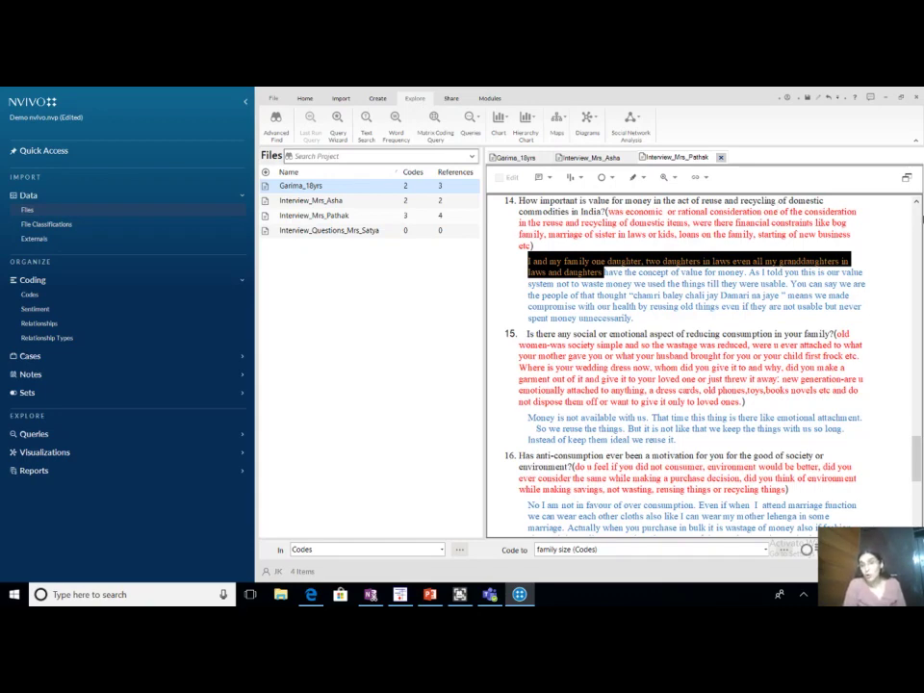
{"action": "scroll", "coordinate": [920, 217], "scroll_direction": "up", "scroll_amount": 15}
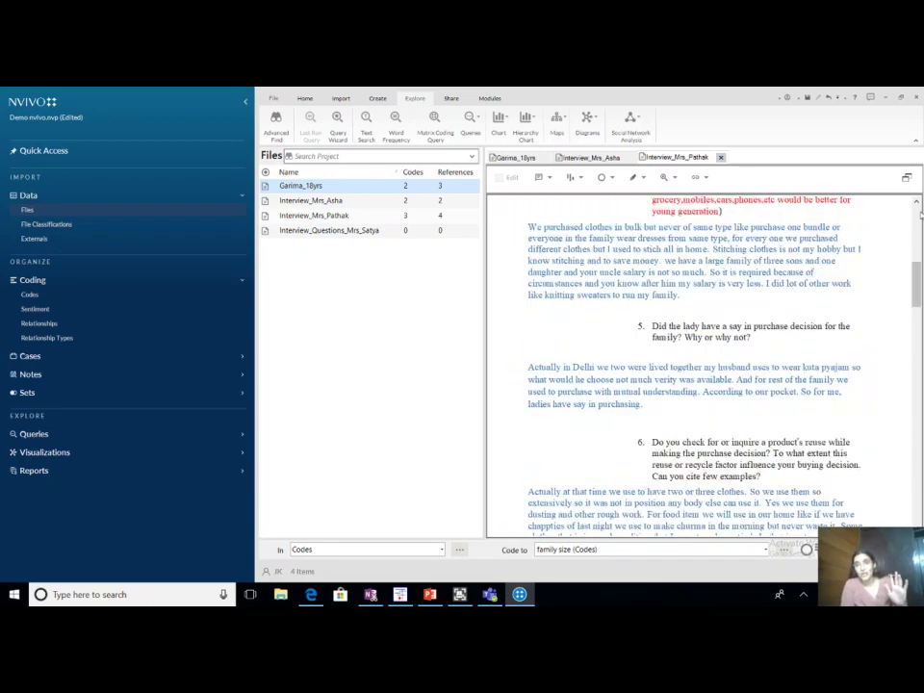
{"action": "scroll", "coordinate": [920, 217], "scroll_direction": "up", "scroll_amount": 10}
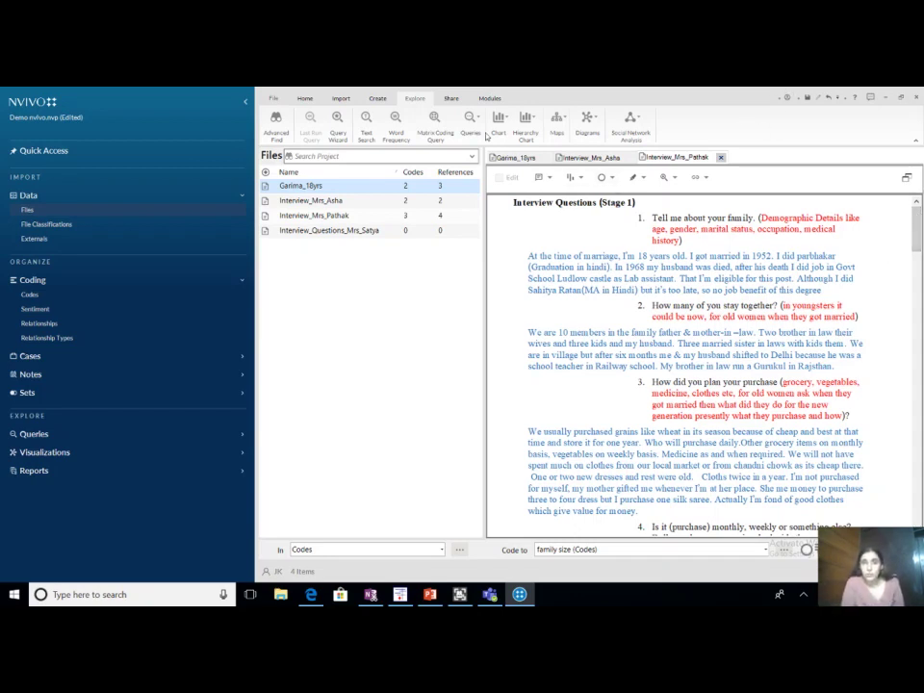
{"action": "left_click", "coordinate": [395, 129]}
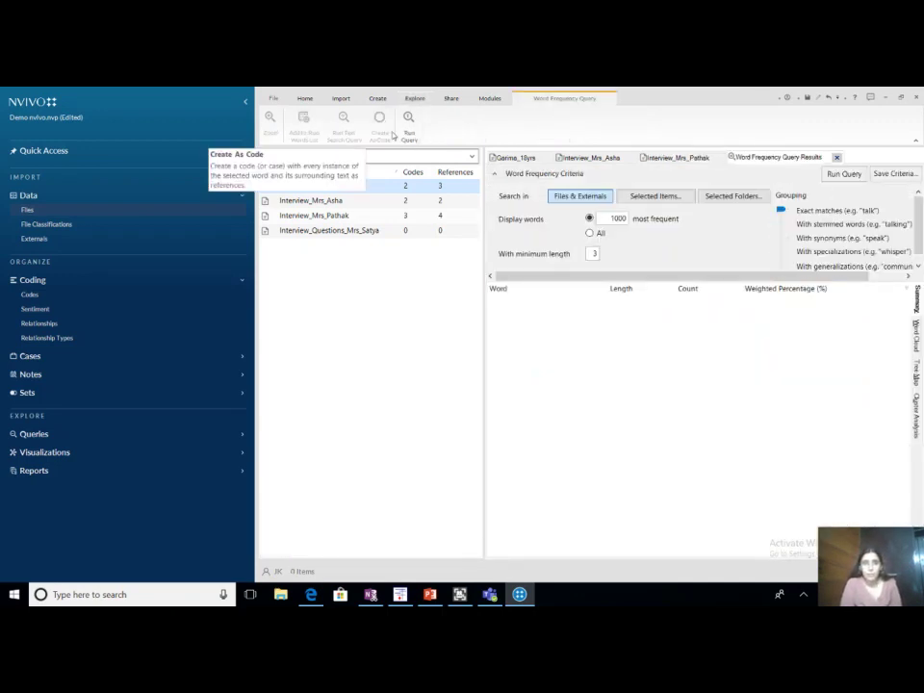
{"action": "left_click", "coordinate": [363, 193]}
{"action": "left_click", "coordinate": [363, 194]}
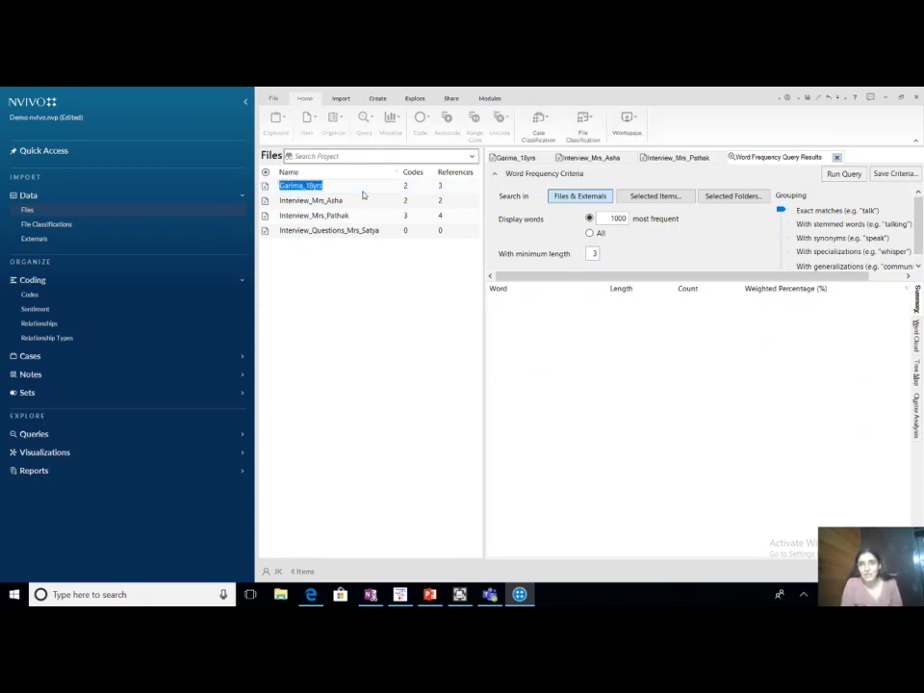
Restrict the Word Frequency query to selected items, choosing only the first interview transcript.
{"action": "left_click", "coordinate": [271, 192]}
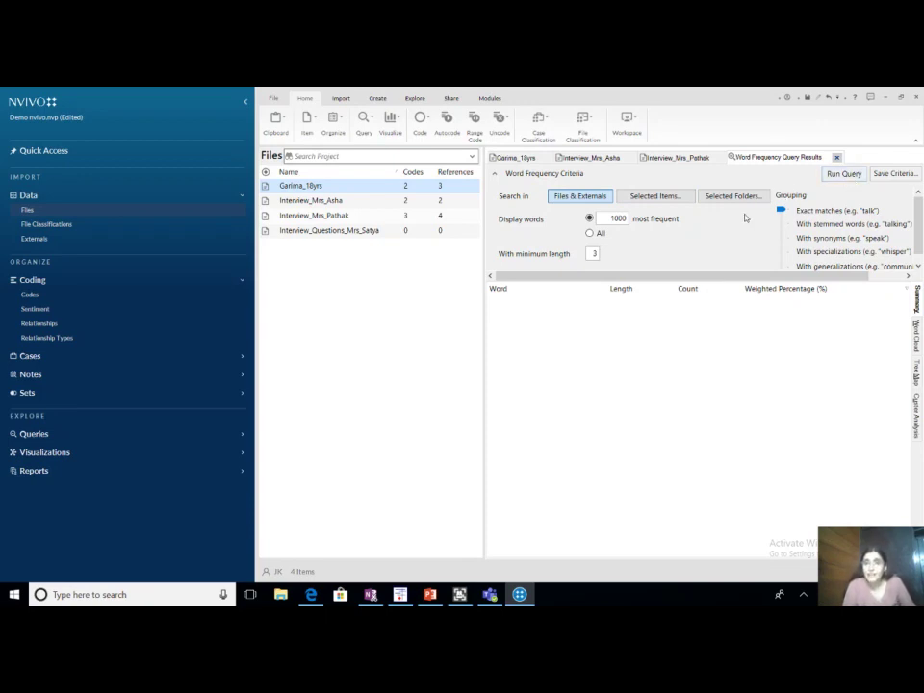
{"action": "left_click", "coordinate": [657, 197]}
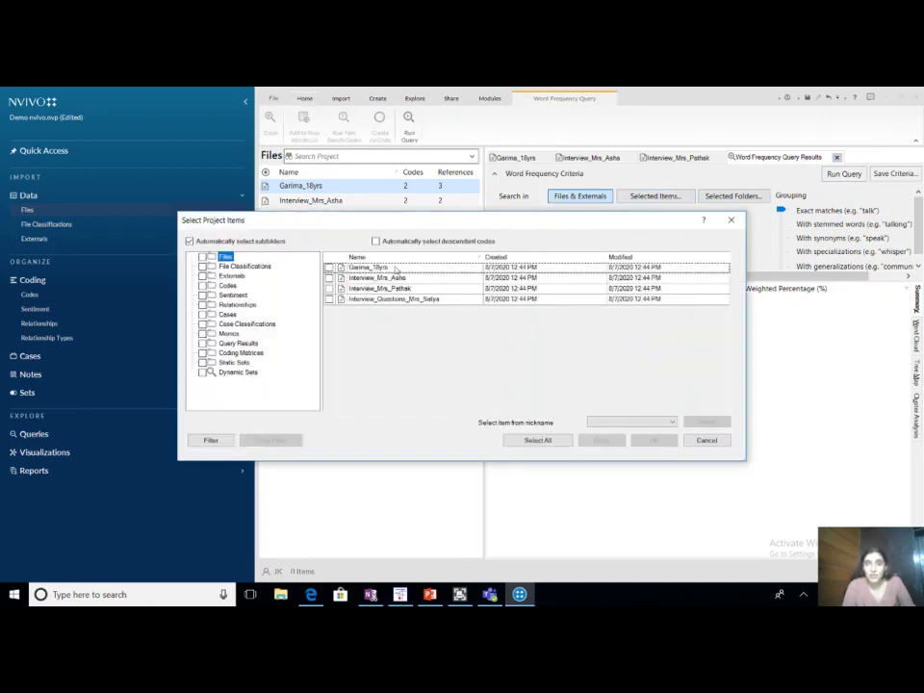
{"action": "left_click", "coordinate": [329, 268]}
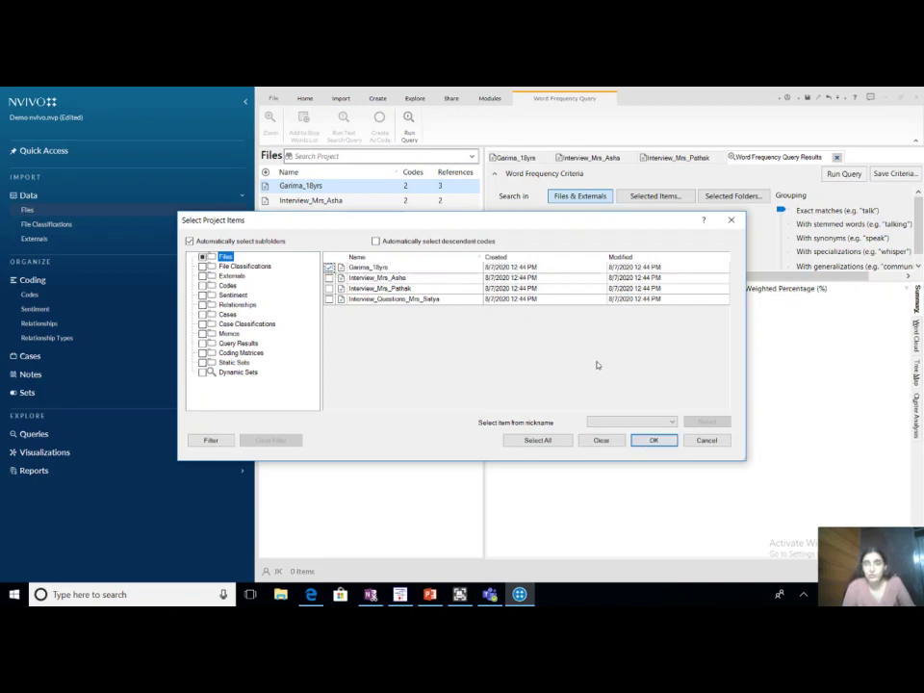
{"action": "left_click", "coordinate": [655, 442]}
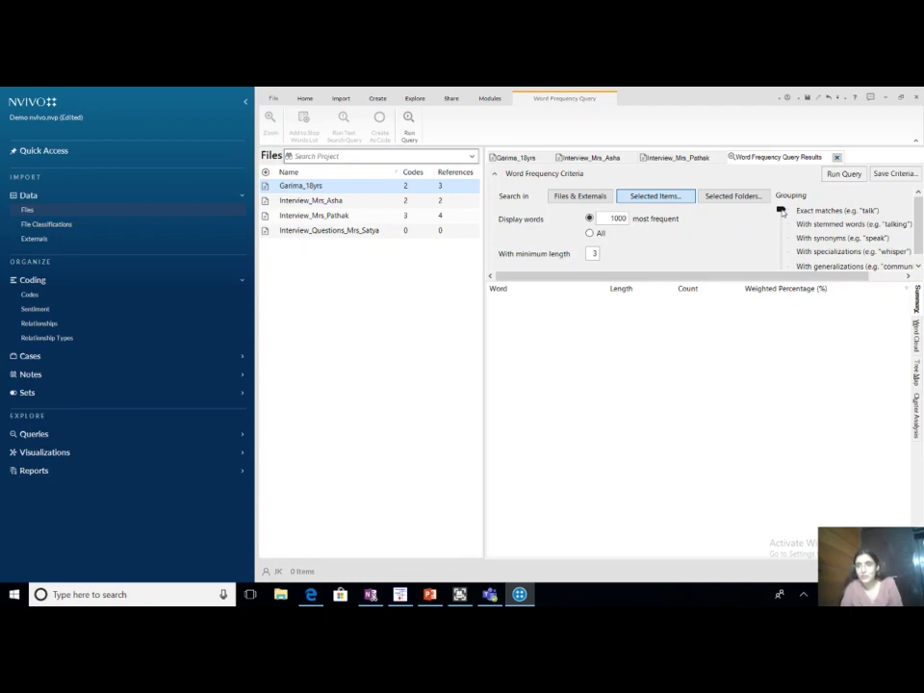
Group the word frequency matches with synonyms and run the query.
{"action": "scroll", "coordinate": [782, 211], "scroll_direction": "down", "scroll_amount": 1}
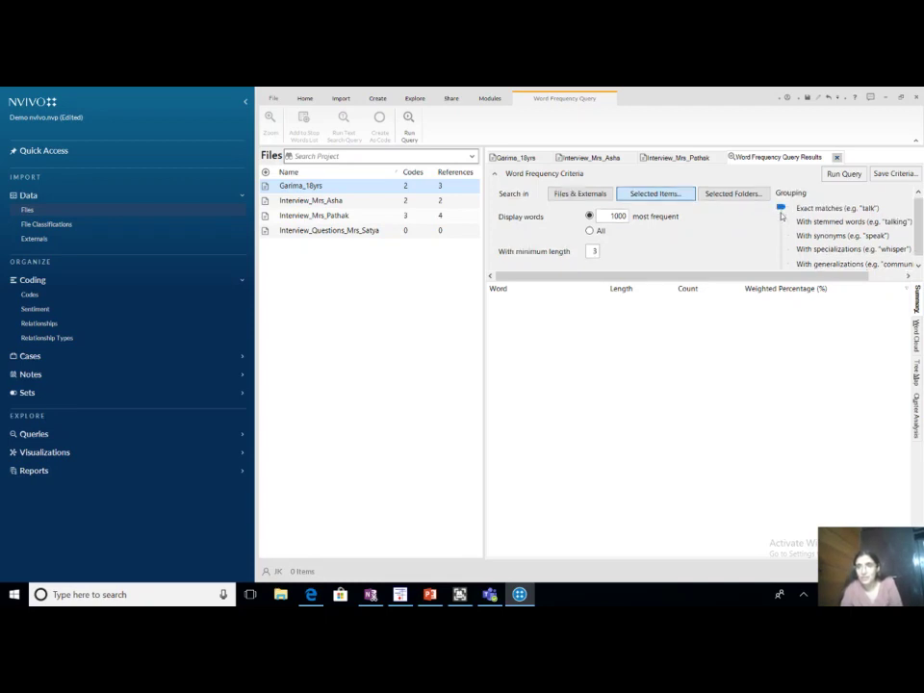
{"action": "left_click_drag", "start_coordinate": [782, 214], "coordinate": [782, 221]}
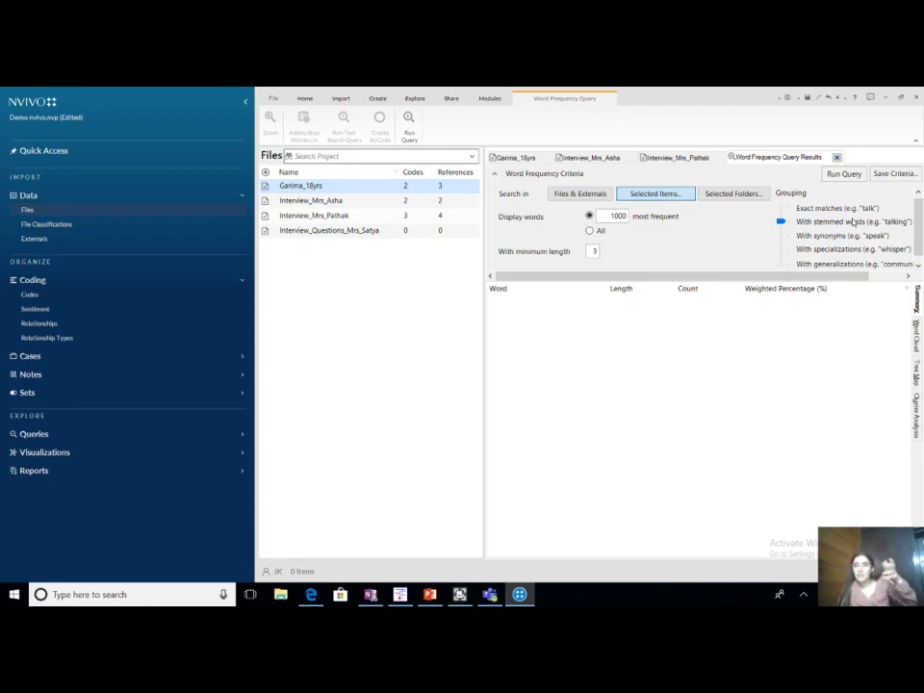
{"action": "left_click", "coordinate": [782, 236]}
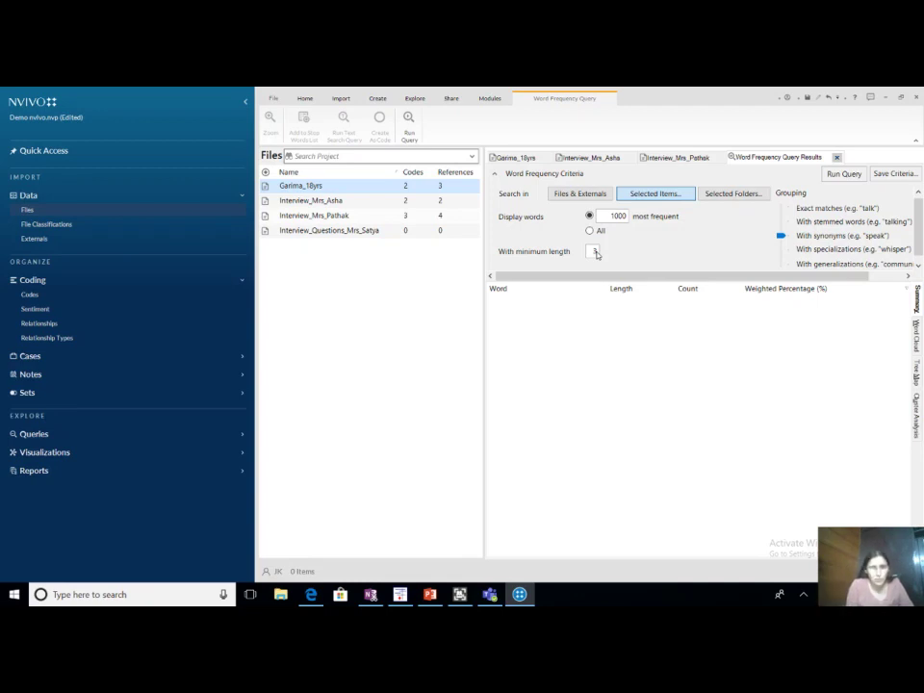
{"action": "left_click", "coordinate": [842, 173]}
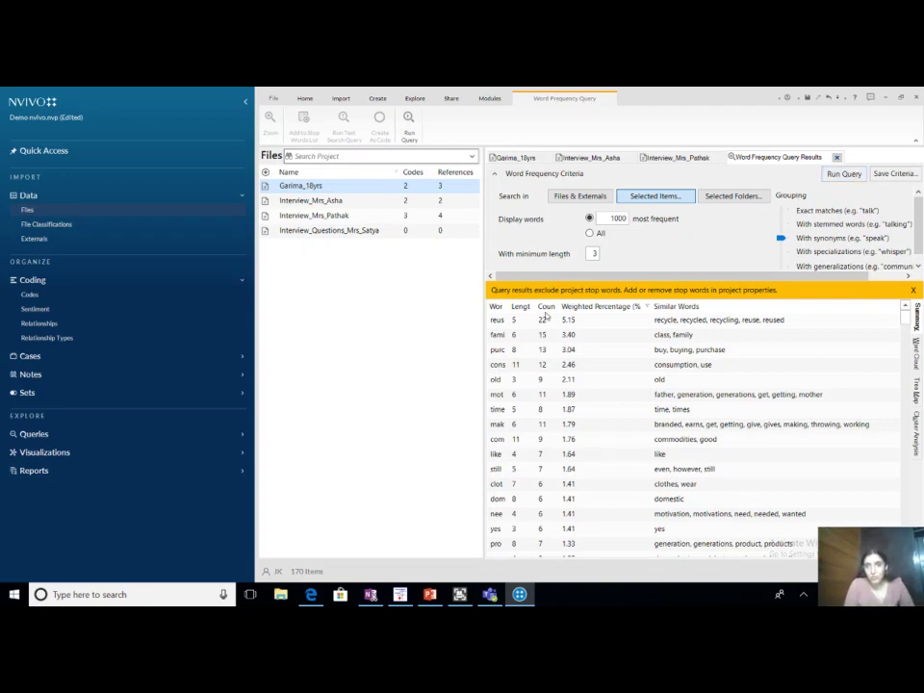
Examine the most frequent words with their counts, weighted percentages and similar words in the query results.
{"action": "left_click", "coordinate": [541, 323]}
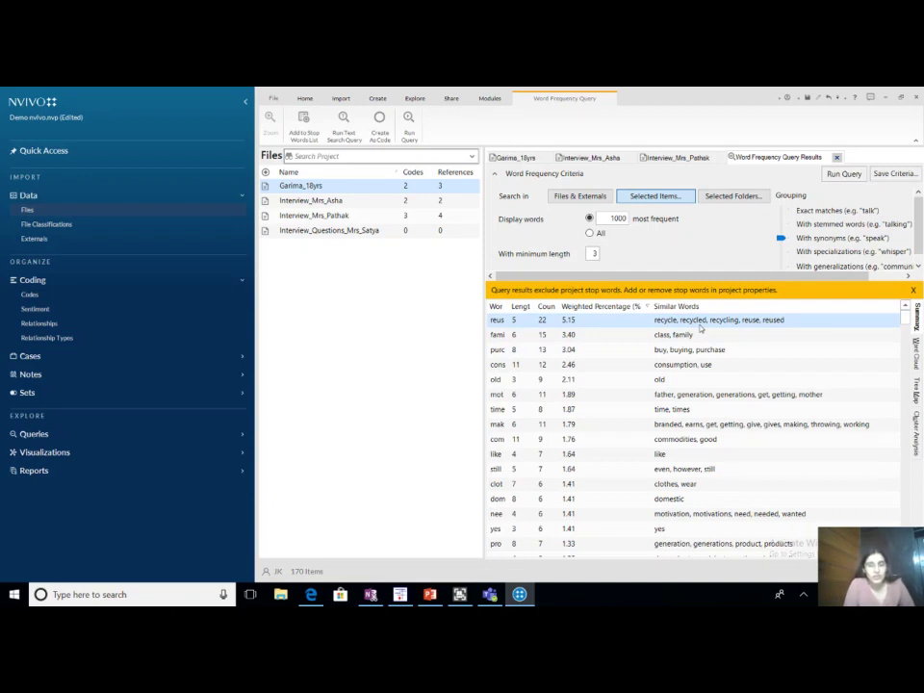
{"action": "left_click", "coordinate": [556, 336]}
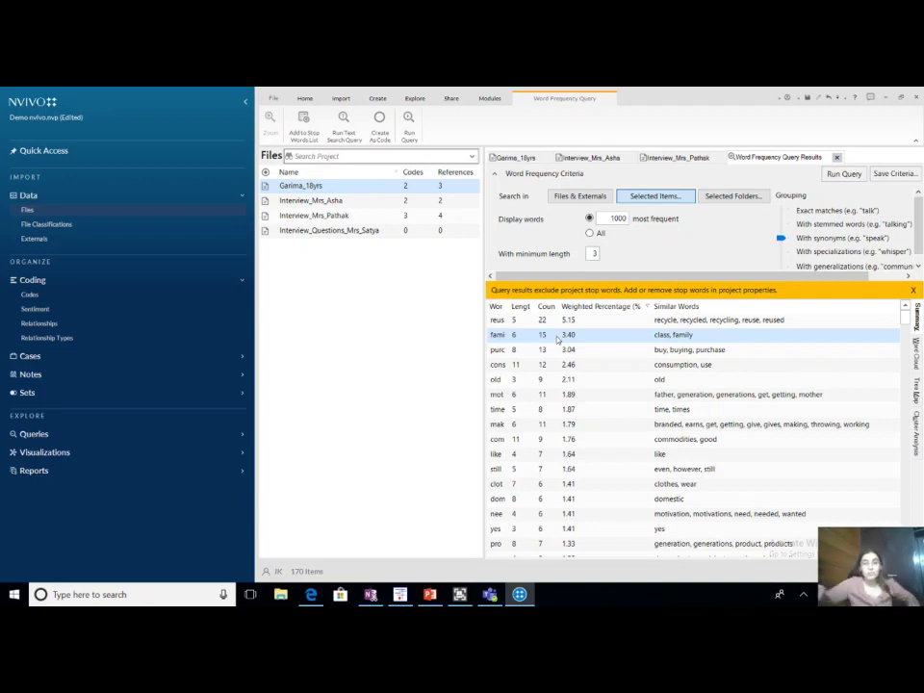
{"action": "left_click", "coordinate": [558, 351]}
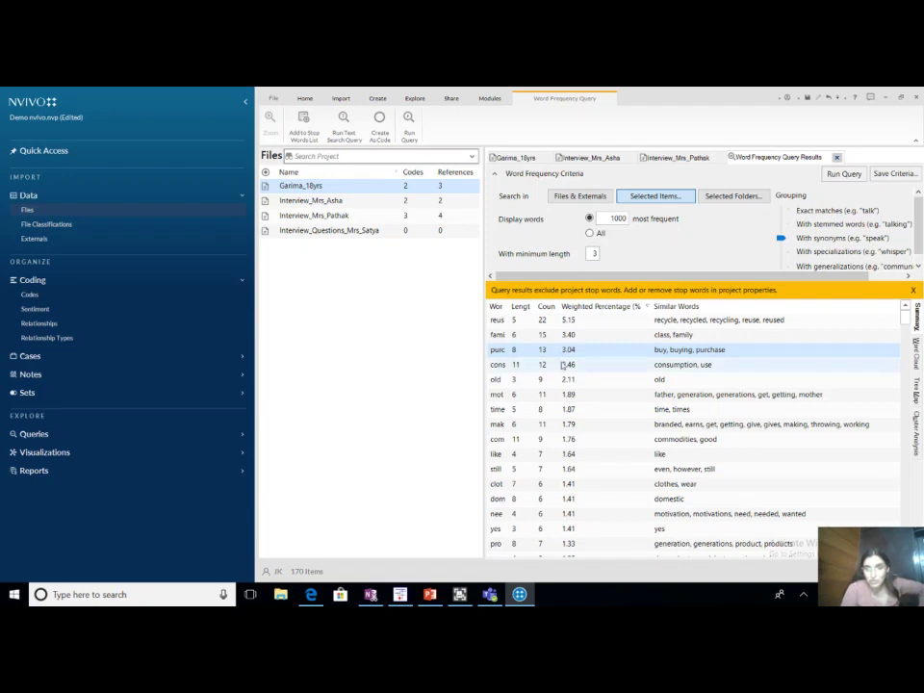
{"action": "left_click", "coordinate": [566, 381]}
{"action": "left_click", "coordinate": [566, 395]}
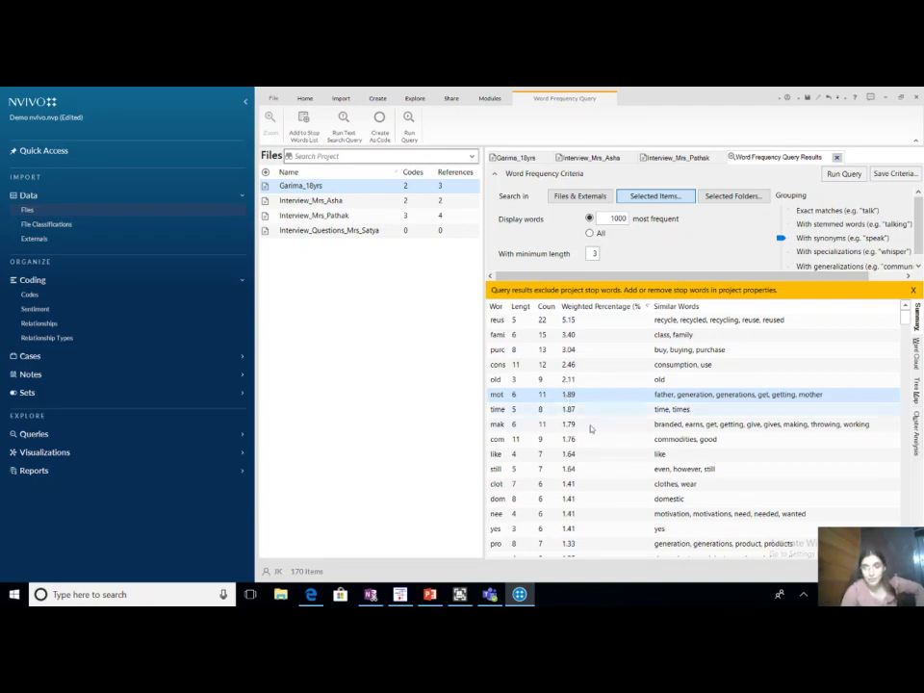
{"action": "left_click", "coordinate": [575, 545]}
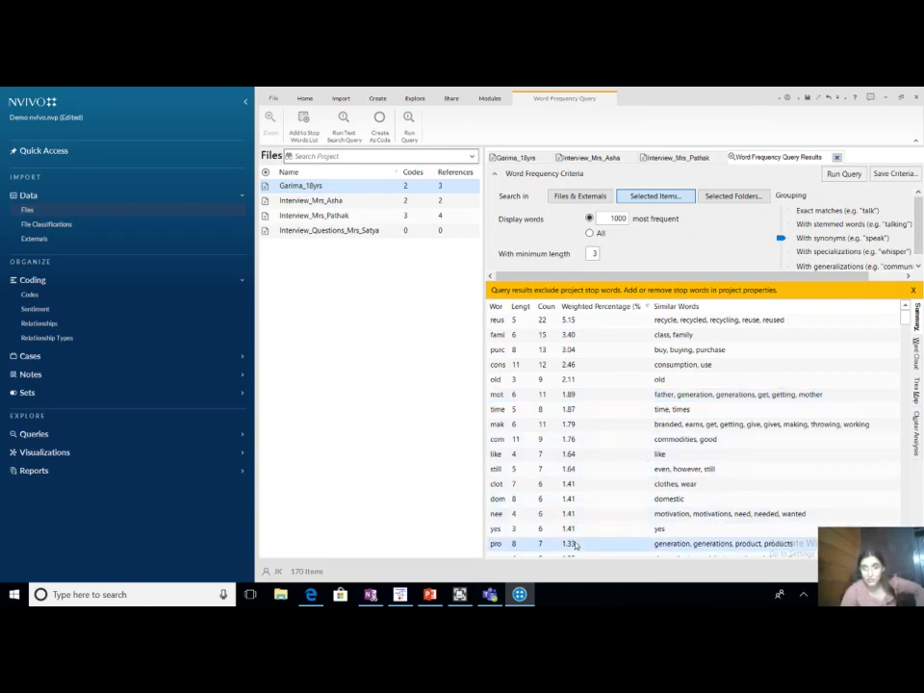
{"action": "scroll", "coordinate": [693, 433], "scroll_direction": "down", "scroll_amount": 3}
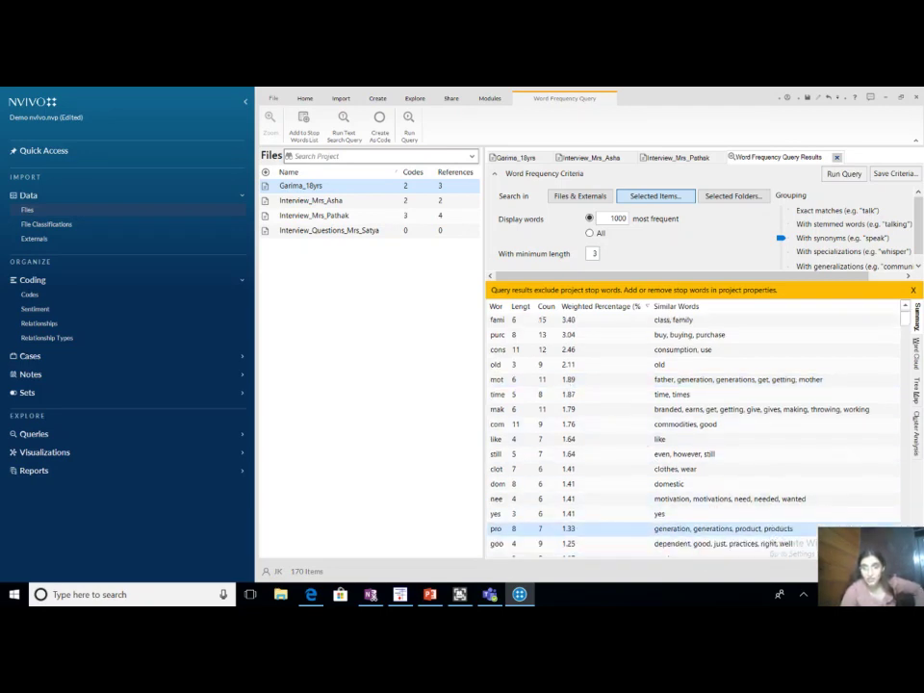
{"action": "scroll", "coordinate": [693, 433], "scroll_direction": "down", "scroll_amount": 1}
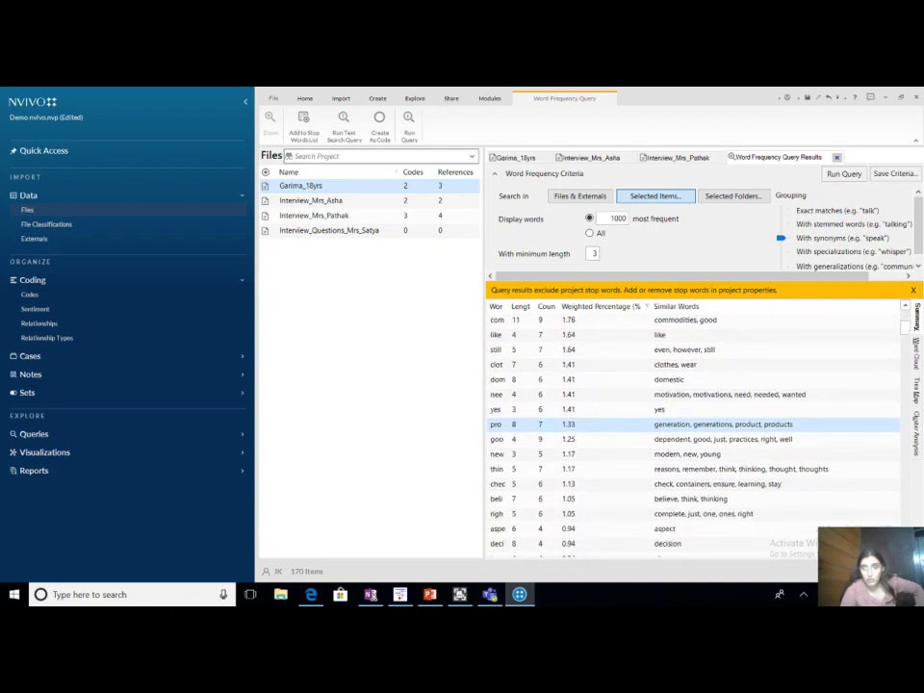
{"action": "scroll", "coordinate": [693, 433], "scroll_direction": "down", "scroll_amount": 1}
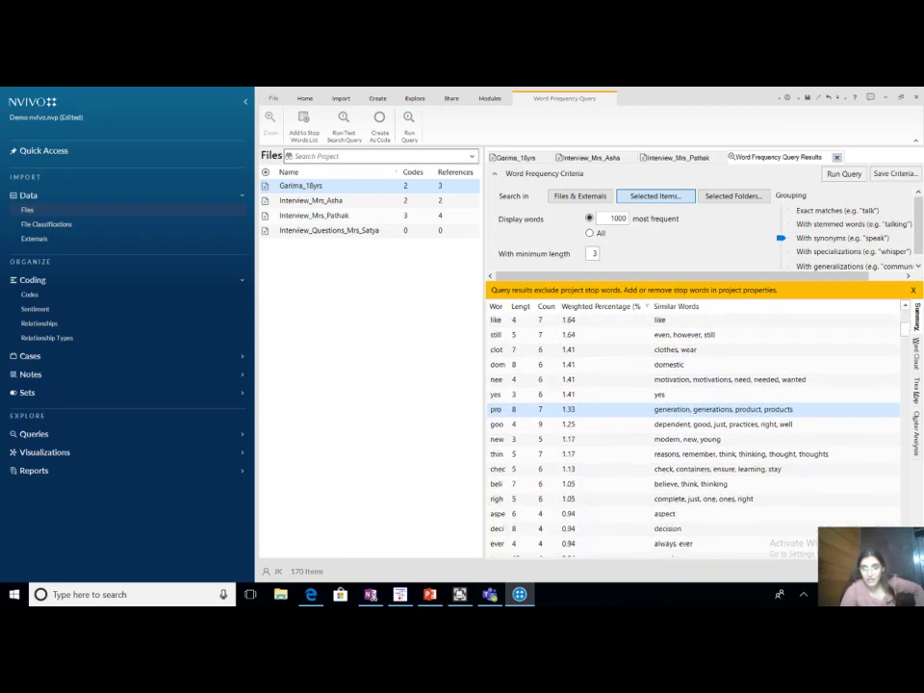
{"action": "scroll", "coordinate": [693, 433], "scroll_direction": "down", "scroll_amount": 1}
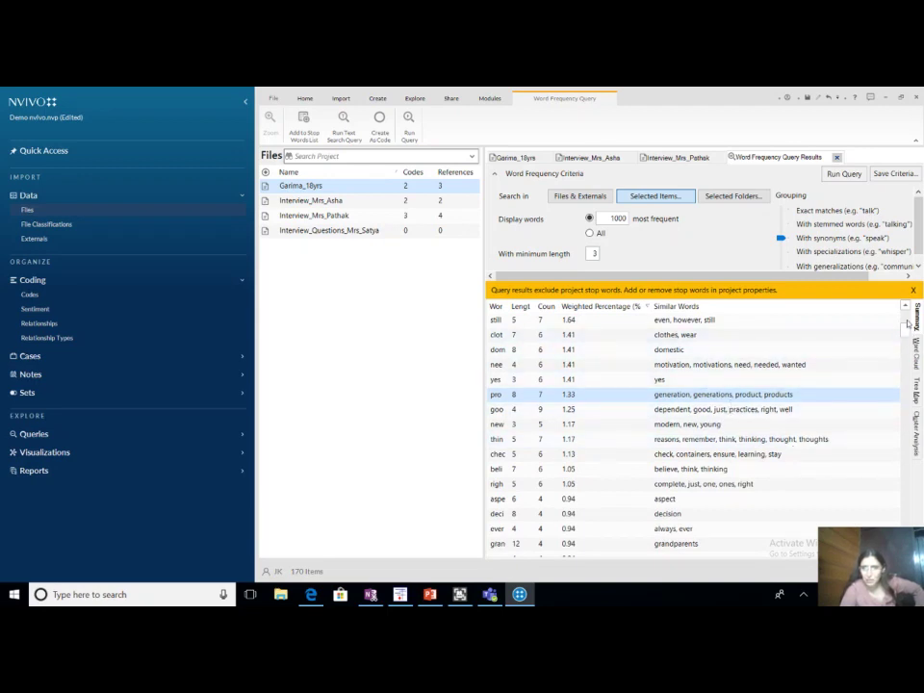
{"action": "scroll", "coordinate": [906, 323], "scroll_direction": "up", "scroll_amount": 3}
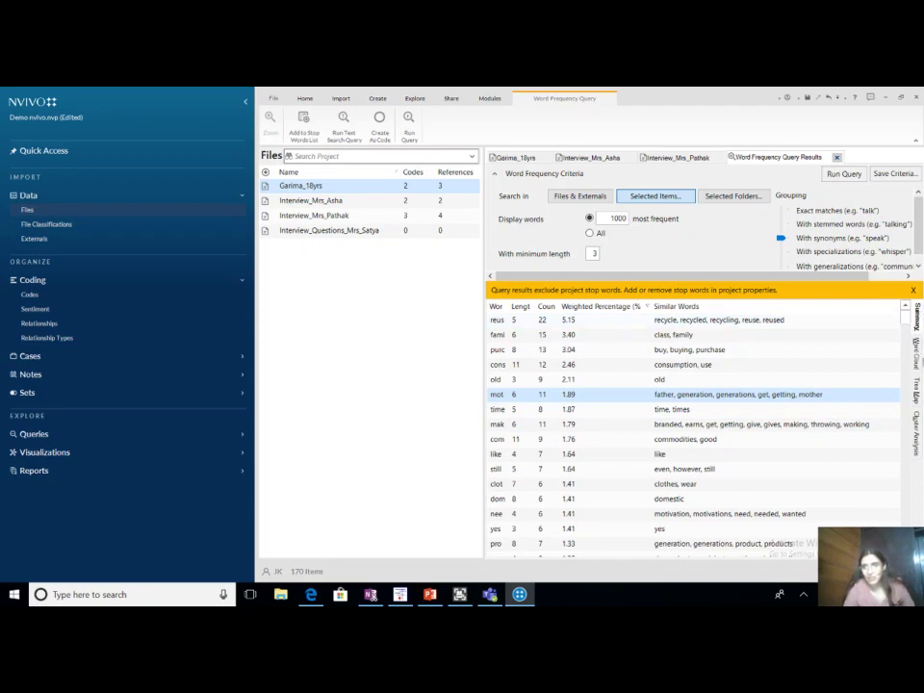
View the word frequency results as a word cloud, tree map and cluster analysis, and return to the summary.
{"action": "left_click", "coordinate": [919, 358]}
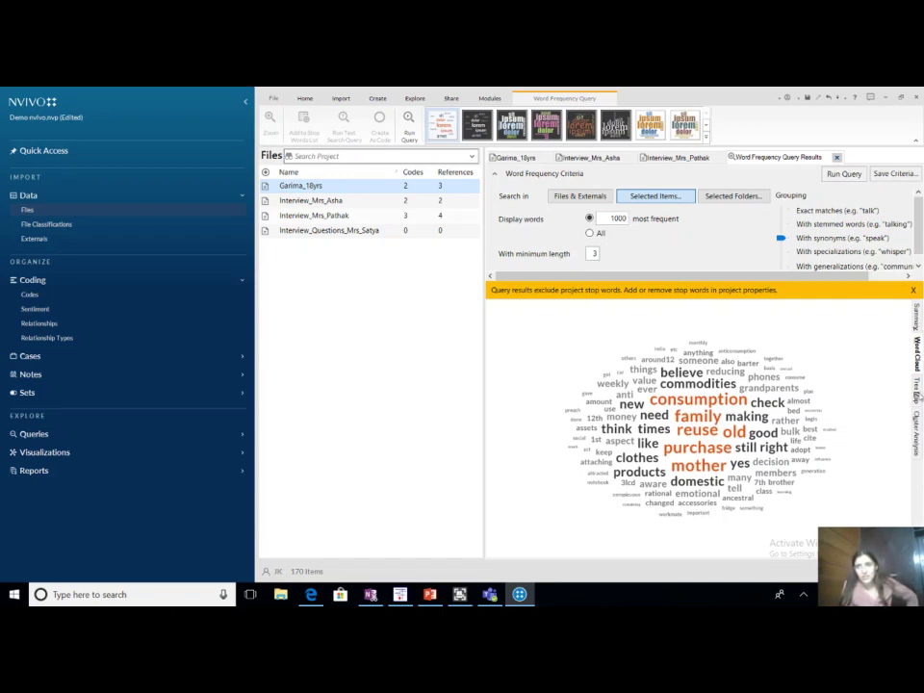
{"action": "left_click", "coordinate": [918, 393]}
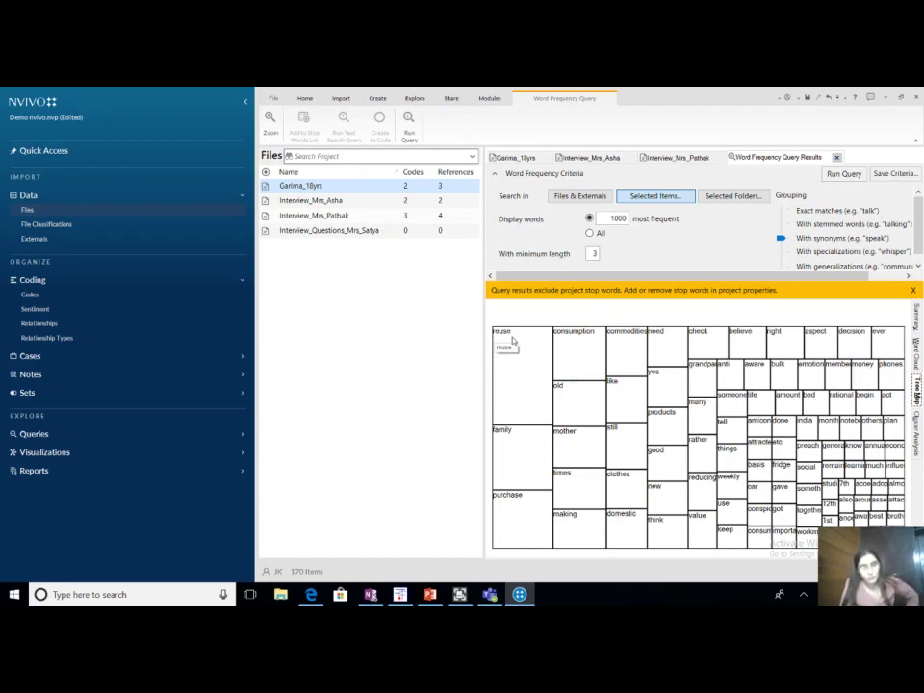
{"action": "left_click", "coordinate": [917, 423]}
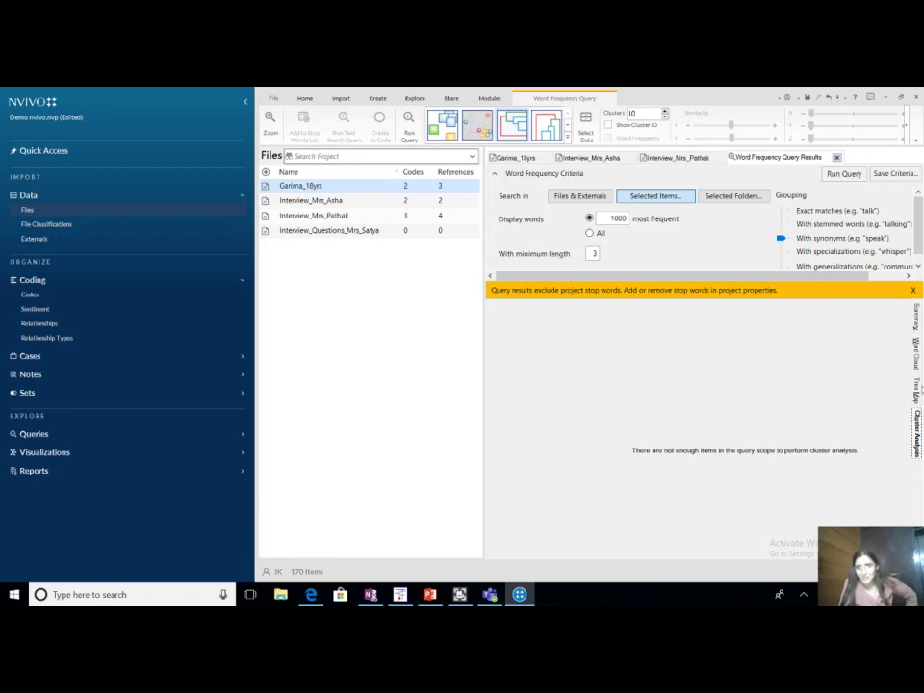
{"action": "left_click", "coordinate": [917, 387]}
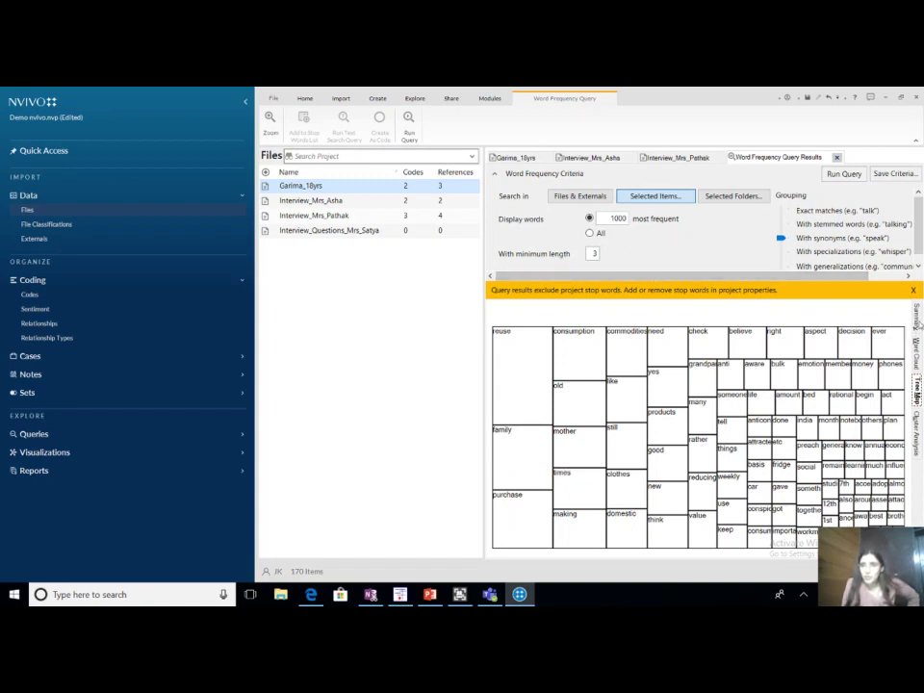
{"action": "left_click", "coordinate": [917, 319]}
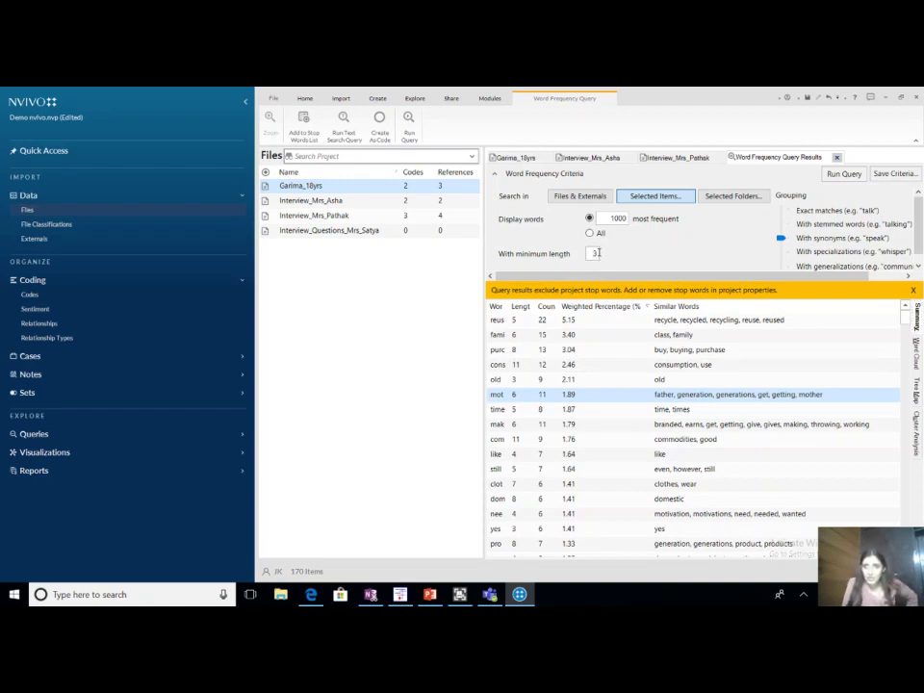
Set the minimum word length to 5 and rerun the Word Frequency query.
{"action": "double_click", "coordinate": [597, 253]}
{"action": "type", "text": "5"}
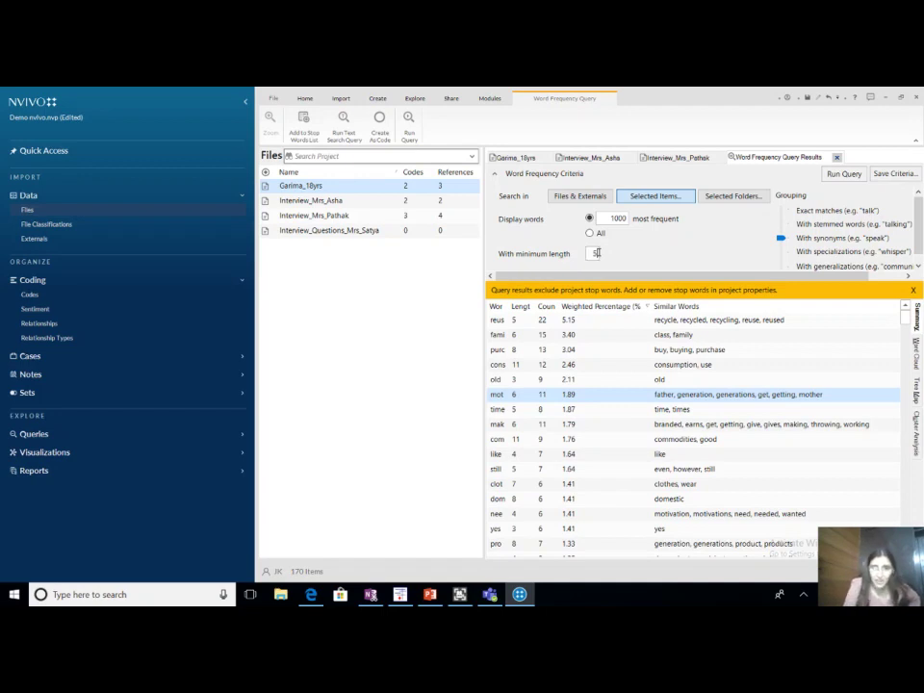
{"action": "left_click", "coordinate": [843, 174]}
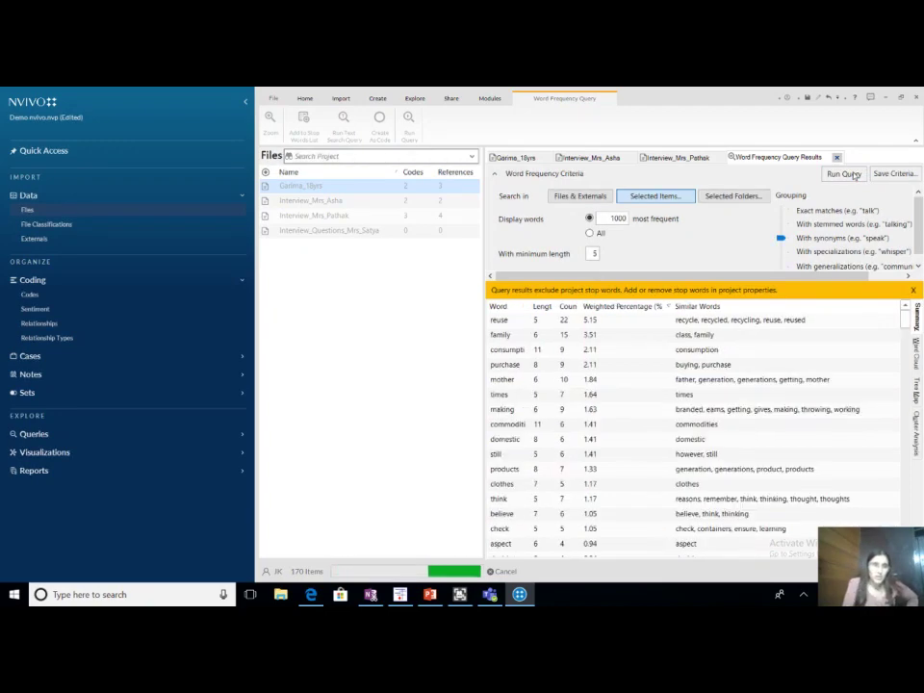
{"action": "left_click", "coordinate": [845, 174]}
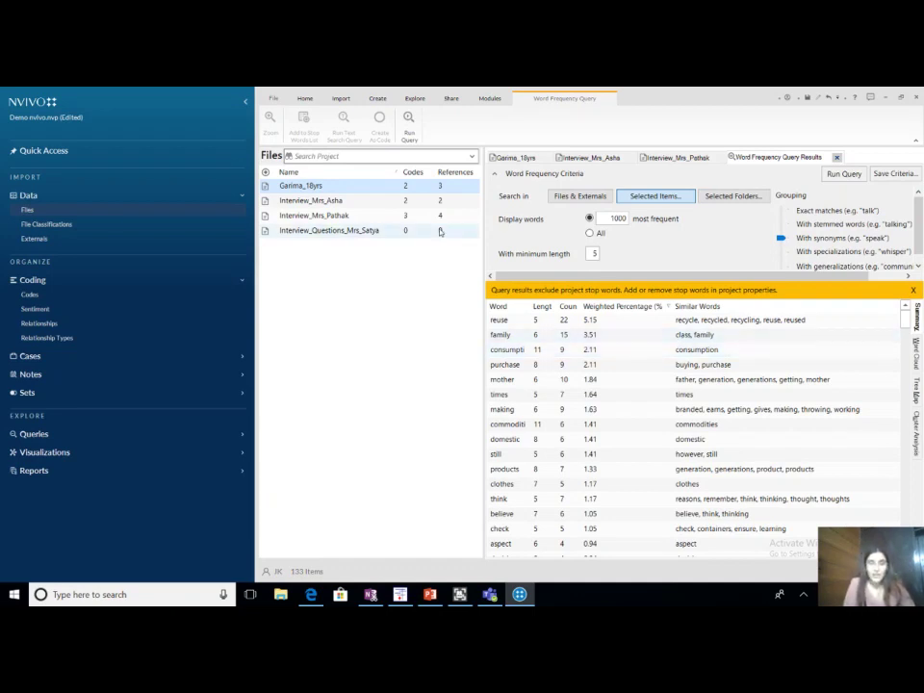
Open a new Text Search query and enter "money" as the search text.
{"action": "left_click", "coordinate": [416, 99]}
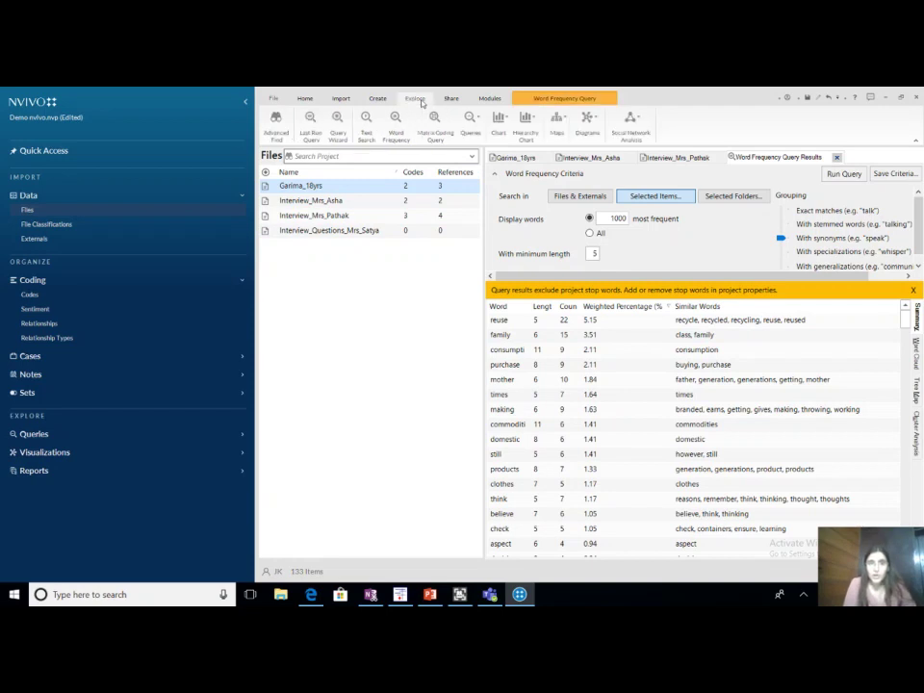
{"action": "left_click", "coordinate": [368, 127]}
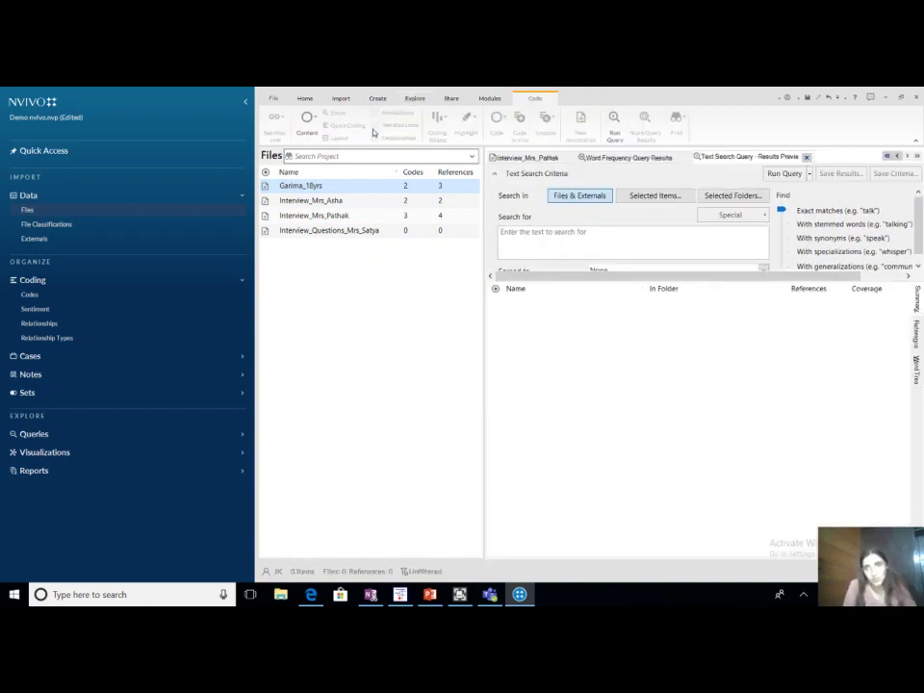
{"action": "left_click", "coordinate": [532, 237]}
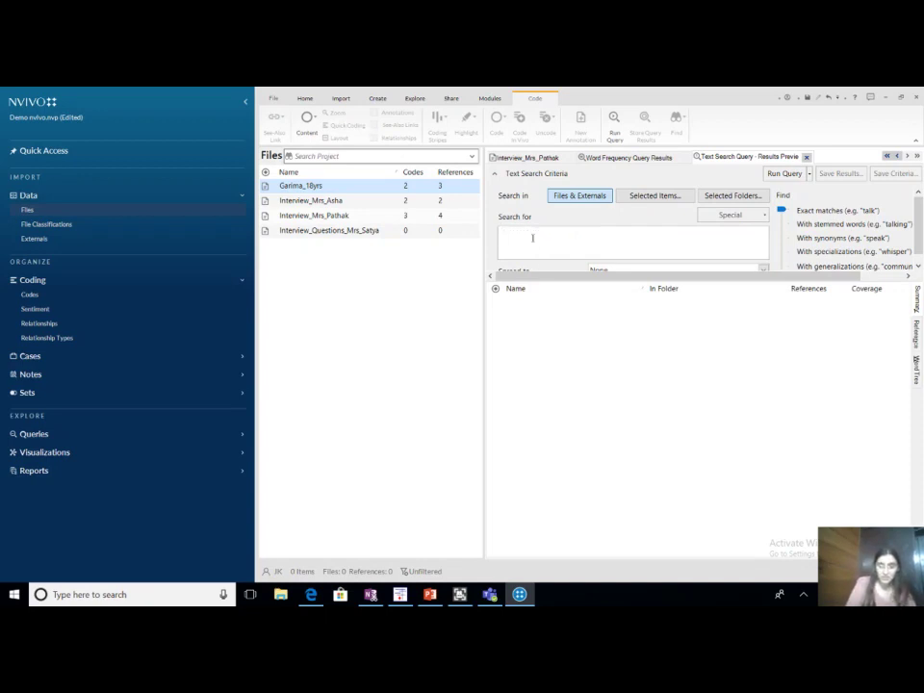
{"action": "type", "text": "money"}
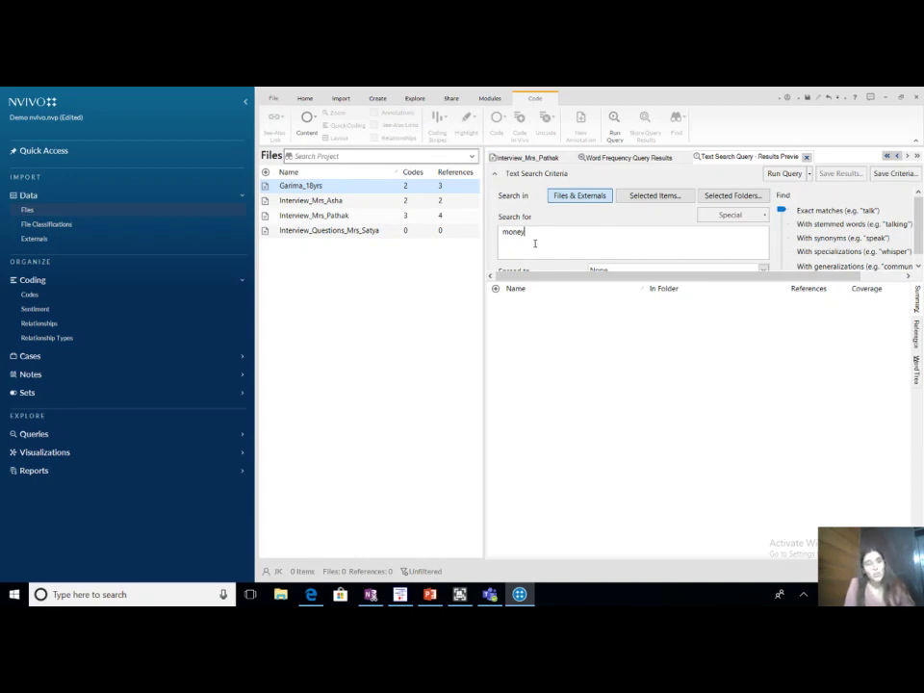
Restrict the text search to selected items, choosing all four interview files.
{"action": "left_click", "coordinate": [654, 195]}
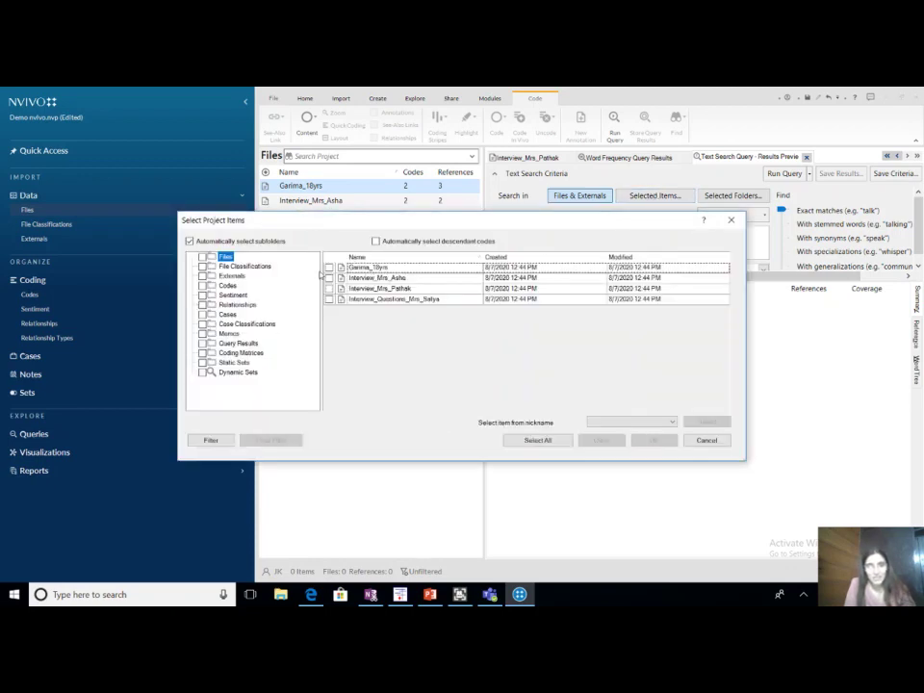
{"action": "left_click", "coordinate": [329, 266]}
{"action": "left_click", "coordinate": [329, 277]}
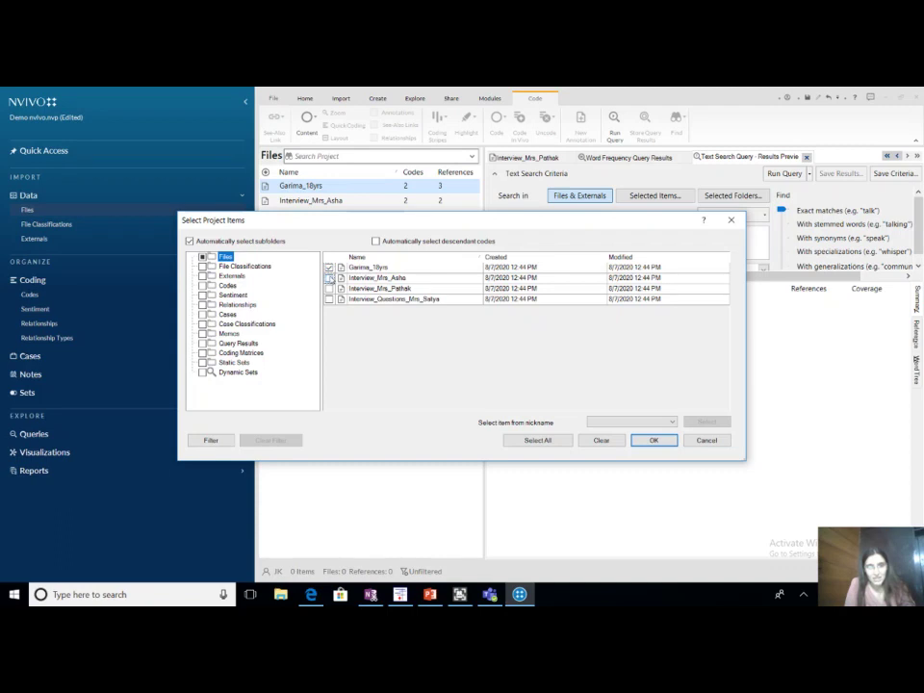
{"action": "left_click", "coordinate": [329, 289]}
{"action": "left_click", "coordinate": [330, 299]}
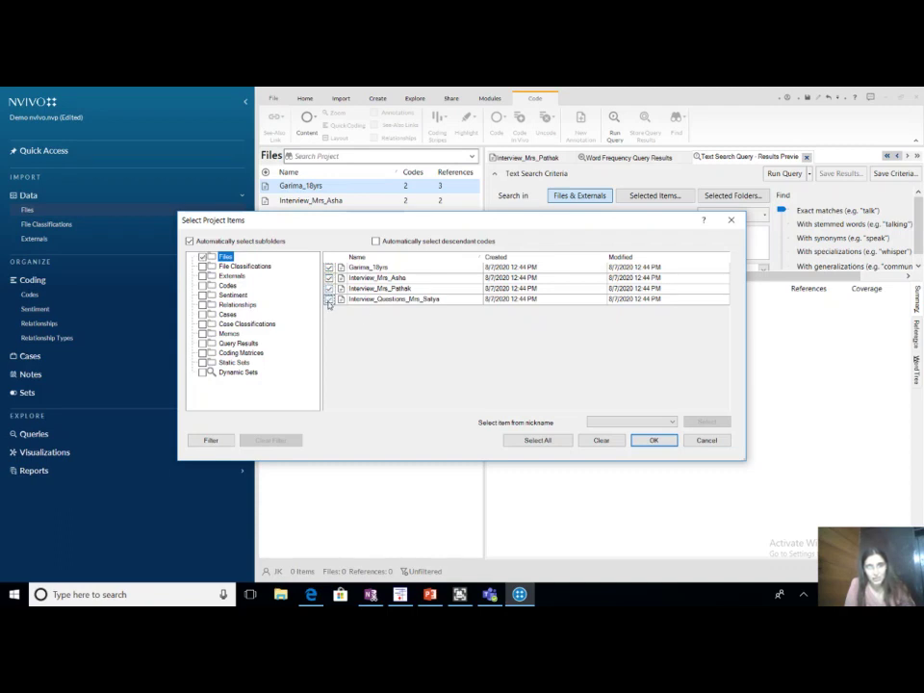
{"action": "left_click", "coordinate": [653, 440]}
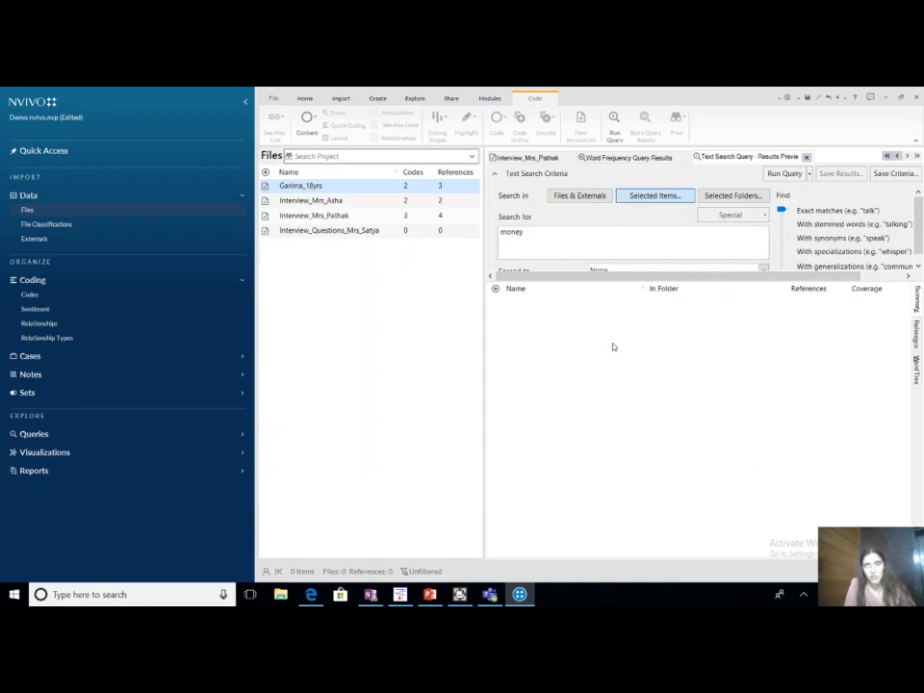
Set the match level to include synonyms and run the text search for "money".
{"action": "left_click", "coordinate": [783, 242]}
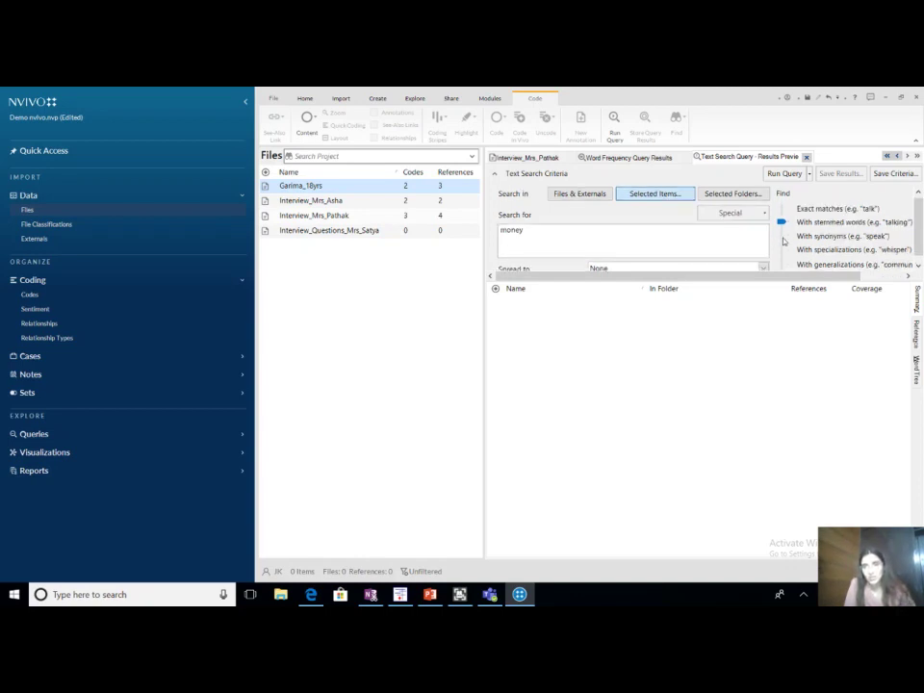
{"action": "left_click", "coordinate": [783, 241]}
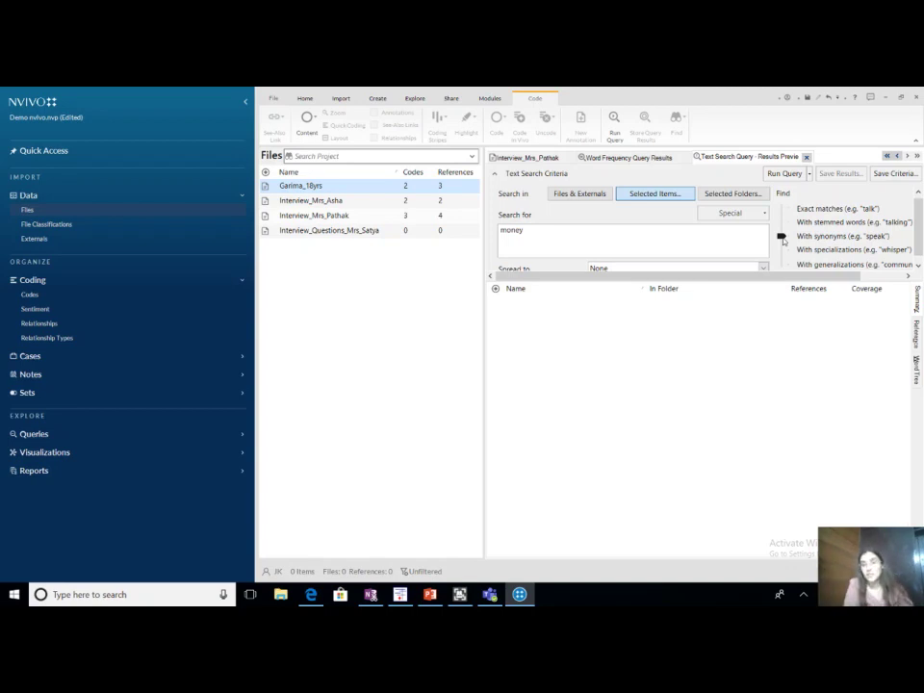
{"action": "left_click", "coordinate": [781, 236]}
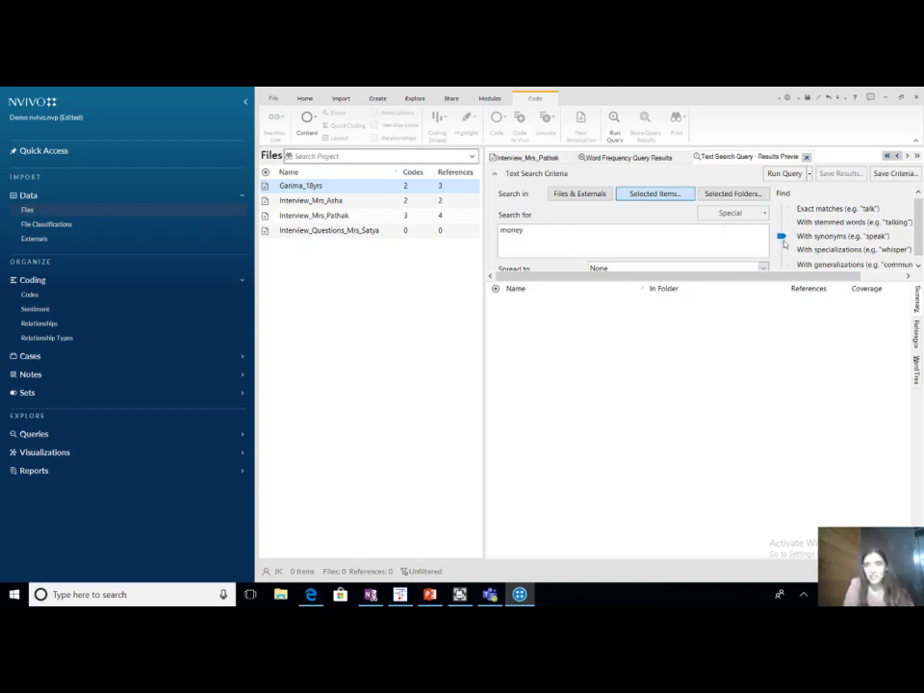
{"action": "left_click", "coordinate": [784, 174]}
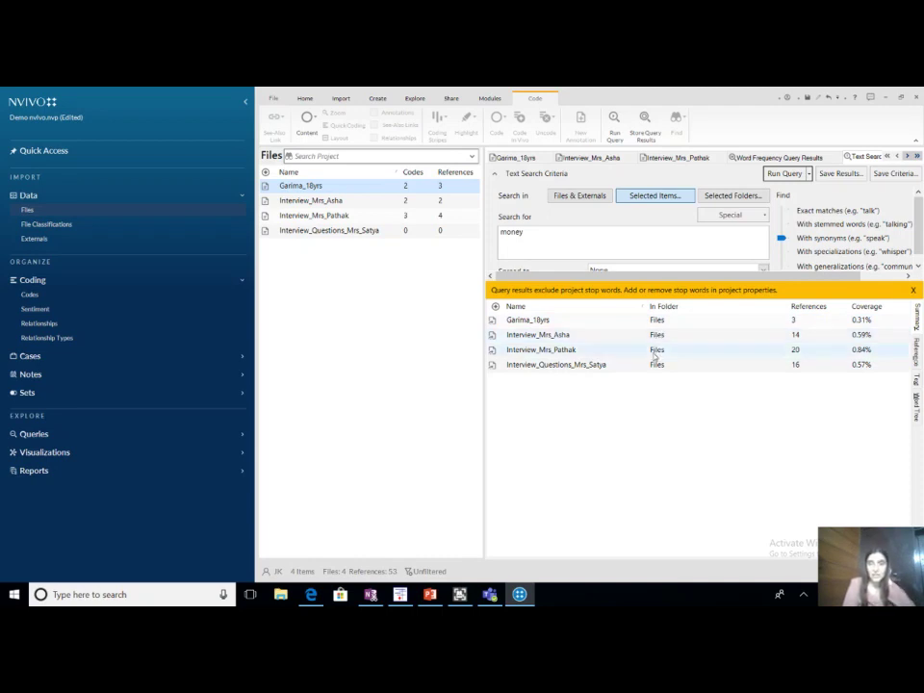
Examine the coded references to "money" in context across the interview files.
{"action": "left_click", "coordinate": [654, 351]}
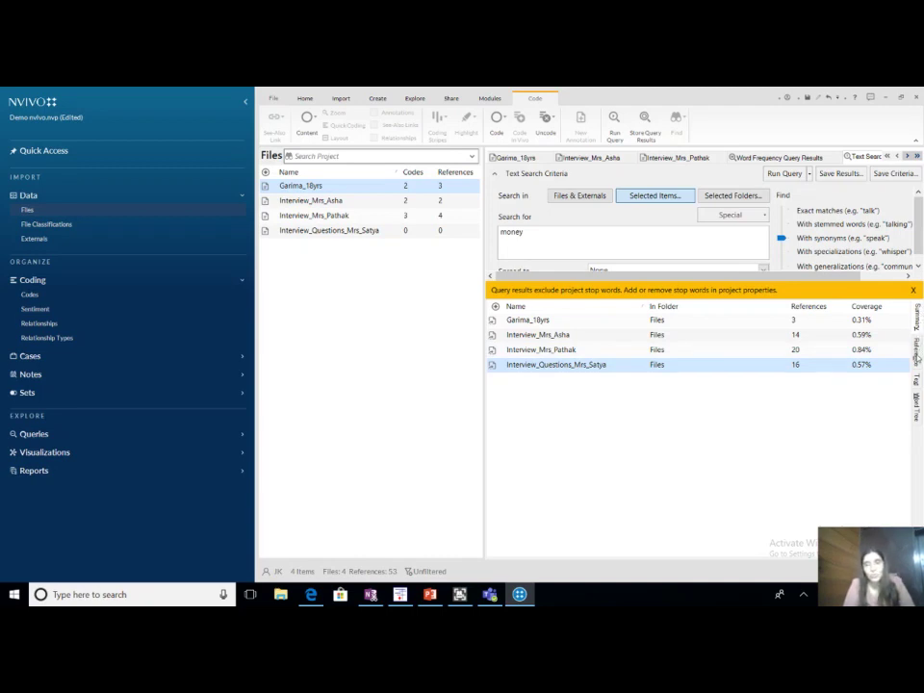
{"action": "left_click", "coordinate": [916, 355]}
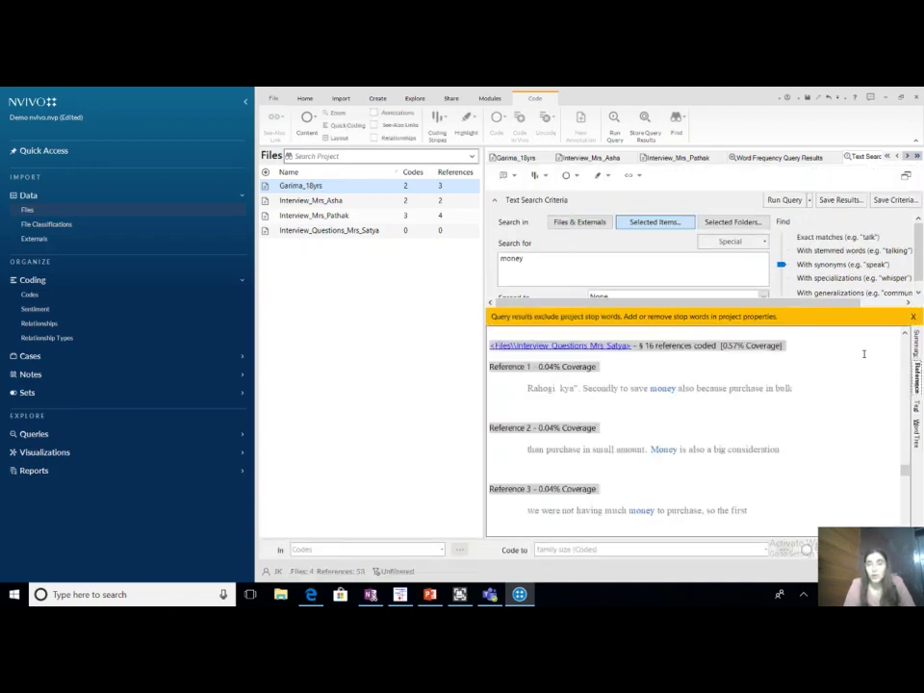
{"action": "left_click", "coordinate": [904, 334]}
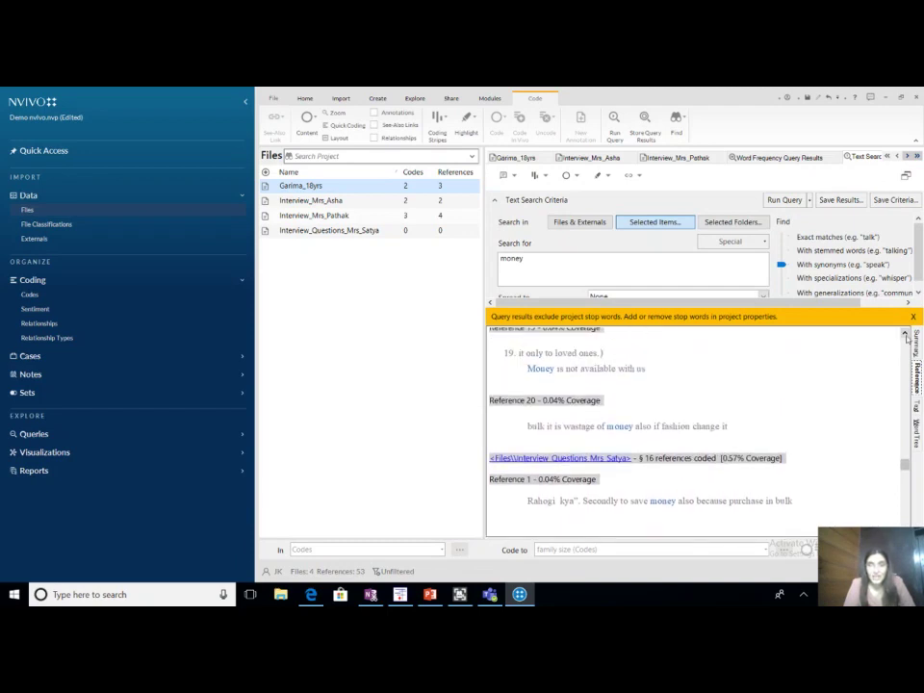
{"action": "scroll", "coordinate": [906, 339], "scroll_direction": "up", "scroll_amount": 8}
{"action": "scroll", "coordinate": [905, 344], "scroll_direction": "up", "scroll_amount": 15}
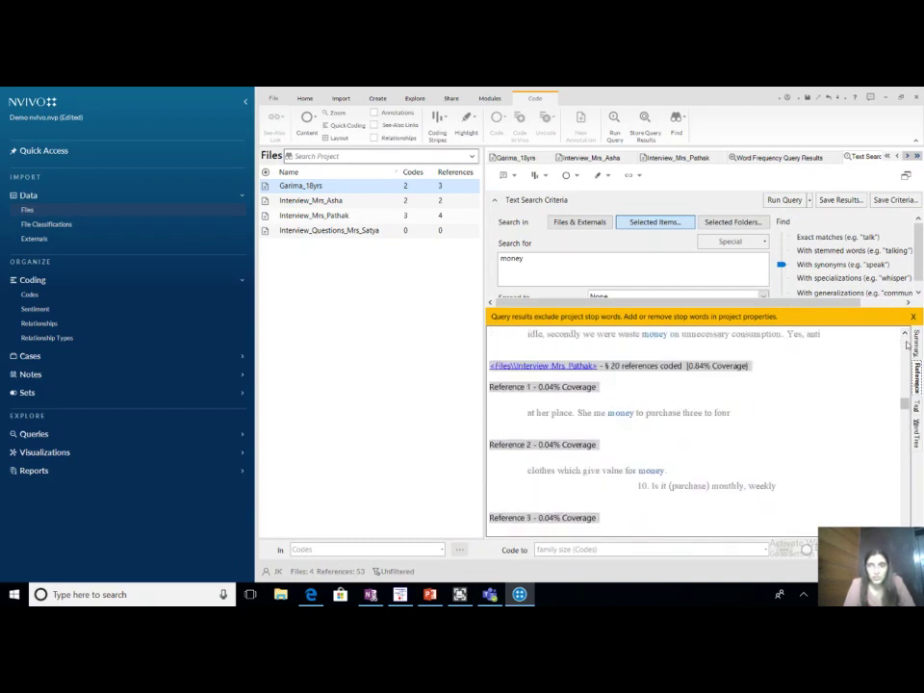
{"action": "scroll", "coordinate": [905, 342], "scroll_direction": "up", "scroll_amount": 3}
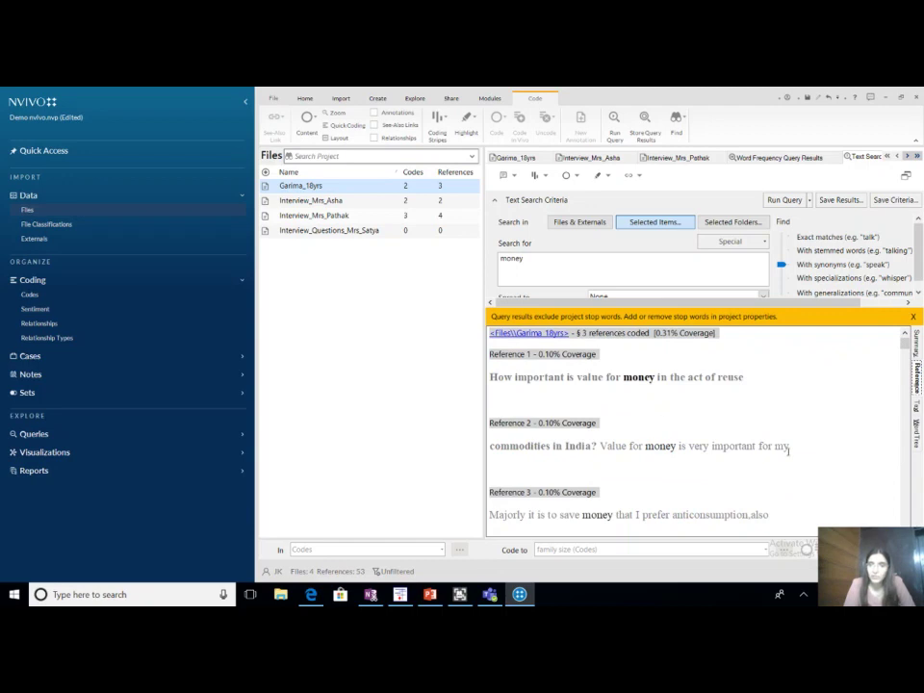
{"action": "scroll", "coordinate": [788, 448], "scroll_direction": "down", "scroll_amount": 1}
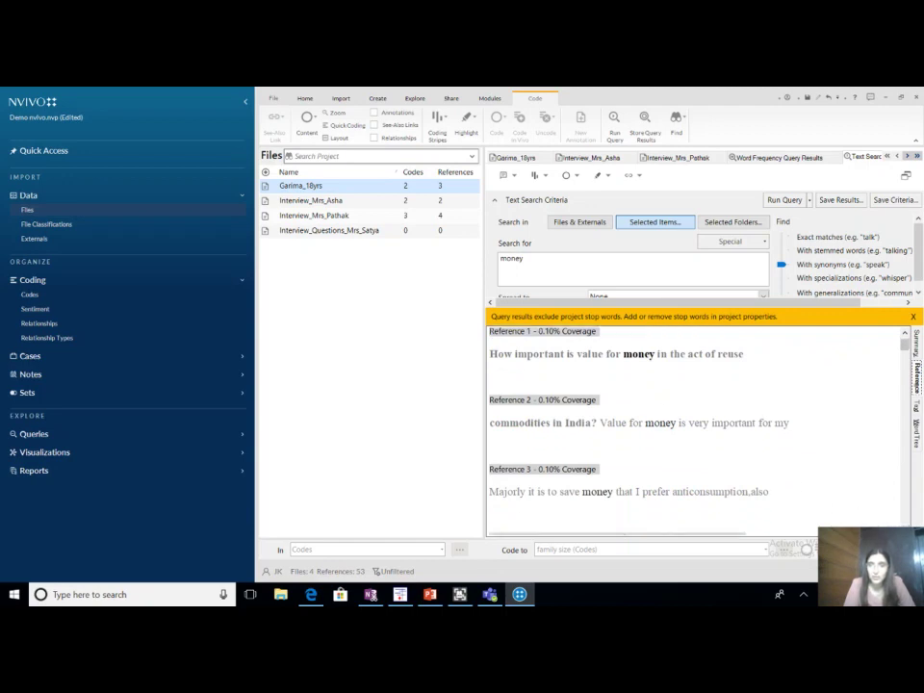
{"action": "scroll", "coordinate": [788, 449], "scroll_direction": "down", "scroll_amount": 4}
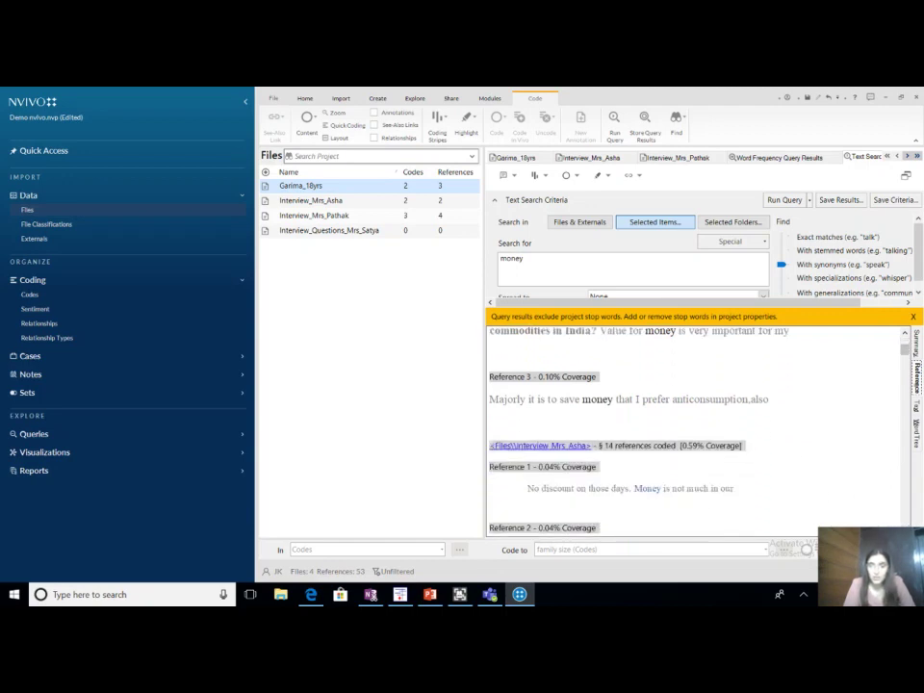
{"action": "scroll", "coordinate": [693, 433], "scroll_direction": "down", "scroll_amount": 4}
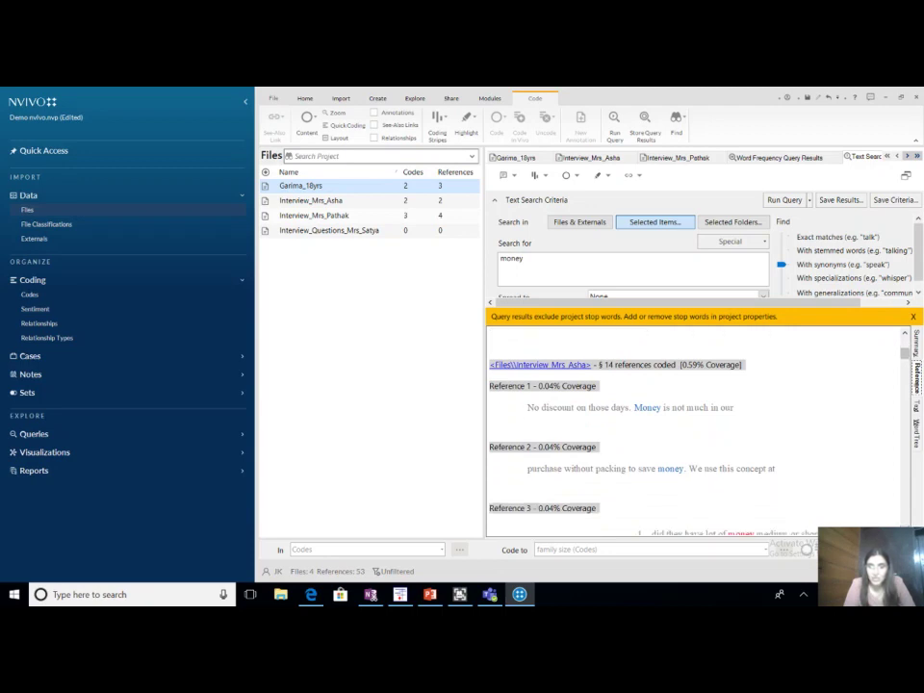
{"action": "scroll", "coordinate": [693, 433], "scroll_direction": "down", "scroll_amount": 1}
{"action": "scroll", "coordinate": [693, 433], "scroll_direction": "down", "scroll_amount": 1}
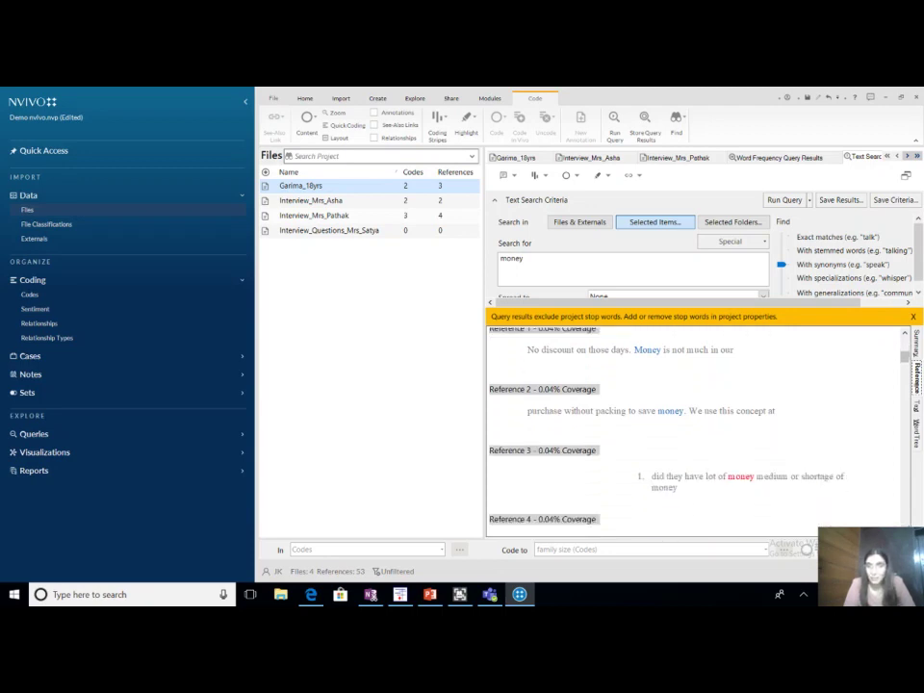
{"action": "scroll", "coordinate": [693, 433], "scroll_direction": "down", "scroll_amount": 4}
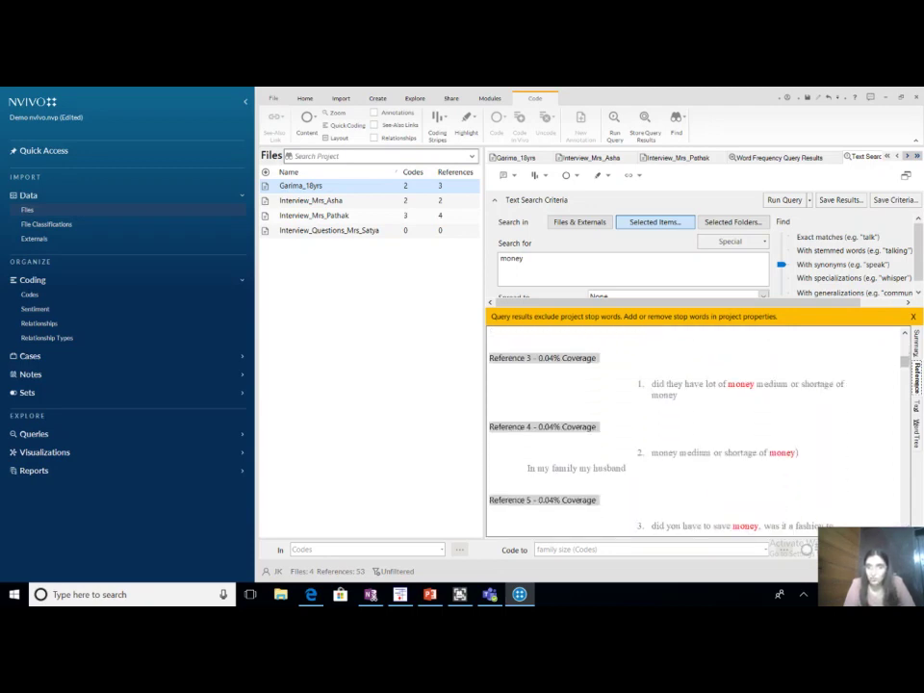
{"action": "scroll", "coordinate": [693, 433], "scroll_direction": "down", "scroll_amount": 3}
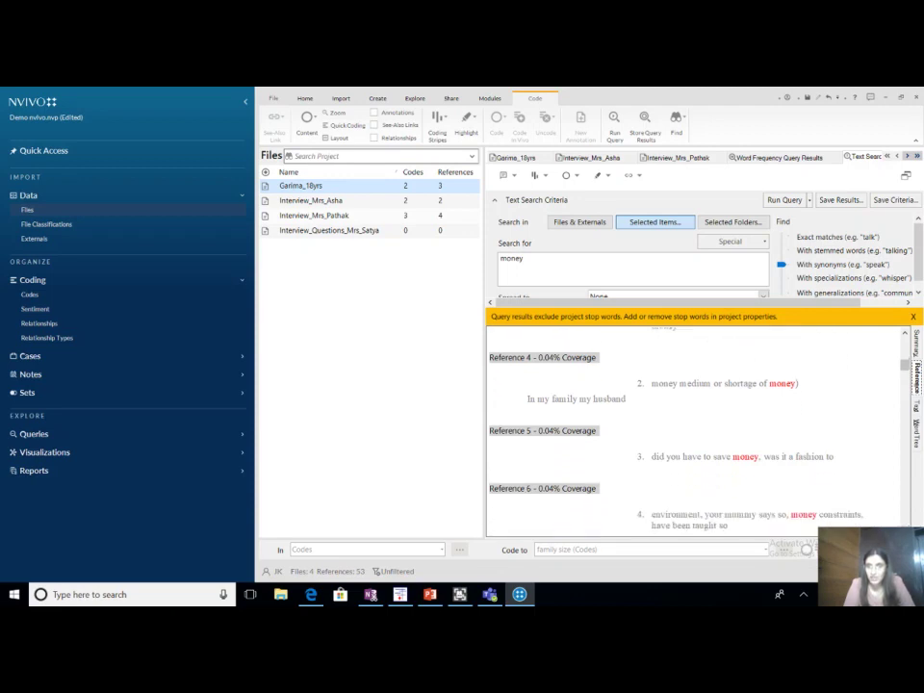
{"action": "scroll", "coordinate": [693, 433], "scroll_direction": "down", "scroll_amount": 4}
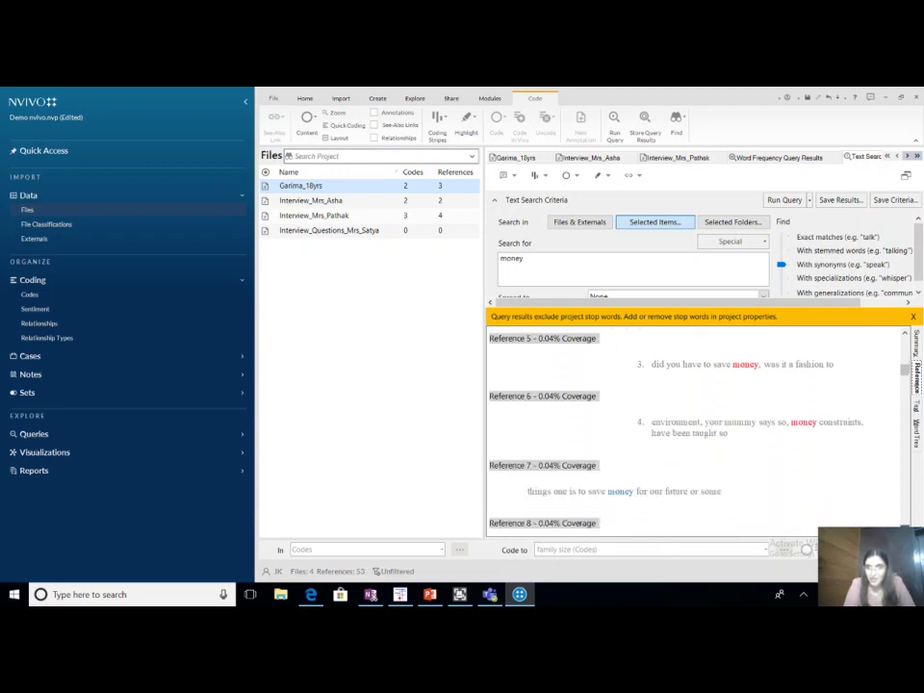
{"action": "scroll", "coordinate": [693, 433], "scroll_direction": "down", "scroll_amount": 4}
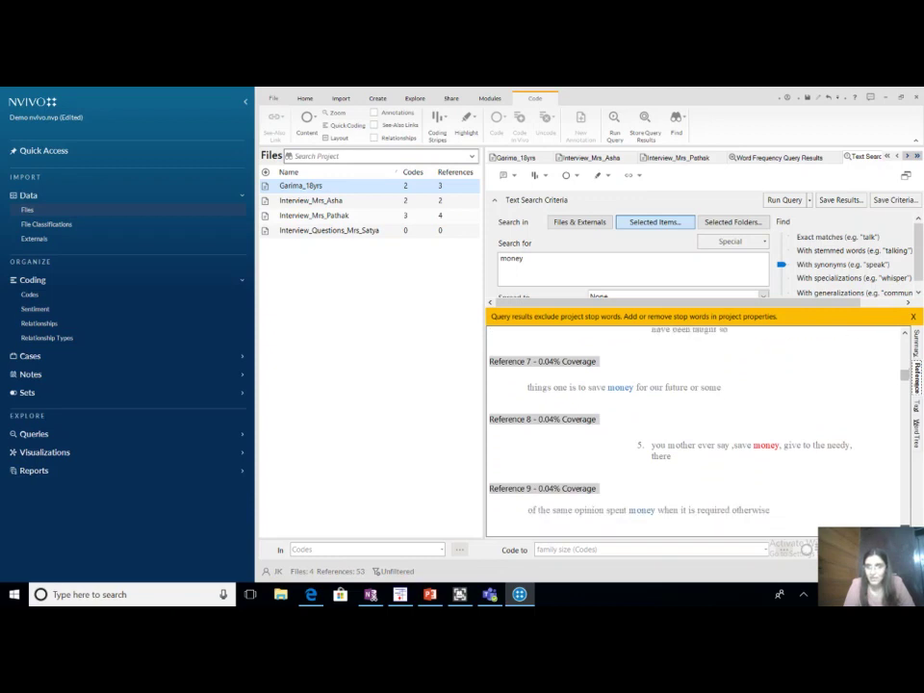
{"action": "scroll", "coordinate": [693, 433], "scroll_direction": "down", "scroll_amount": 4}
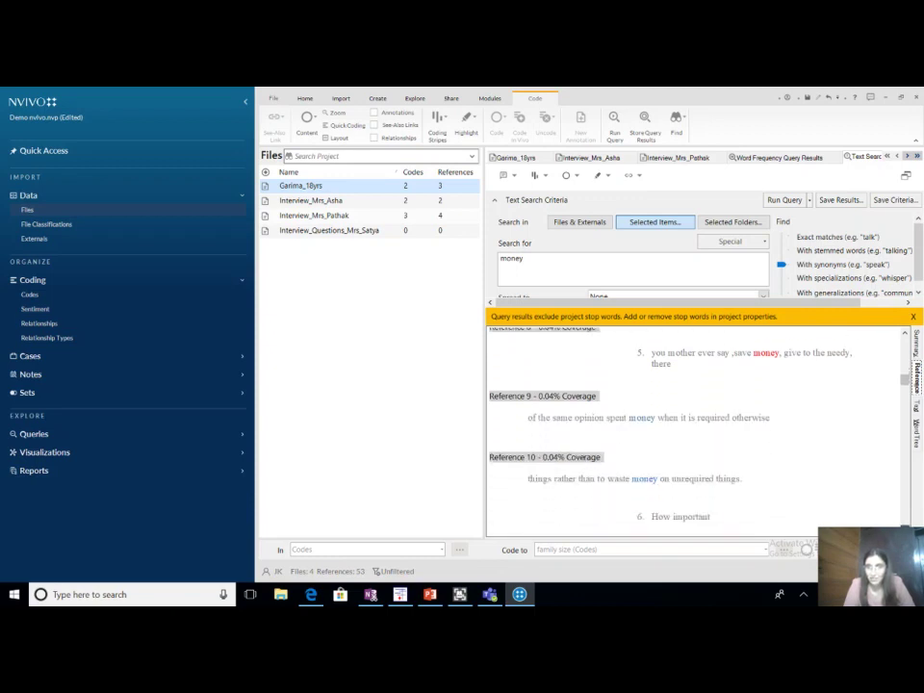
{"action": "scroll", "coordinate": [693, 434], "scroll_direction": "down", "scroll_amount": 2}
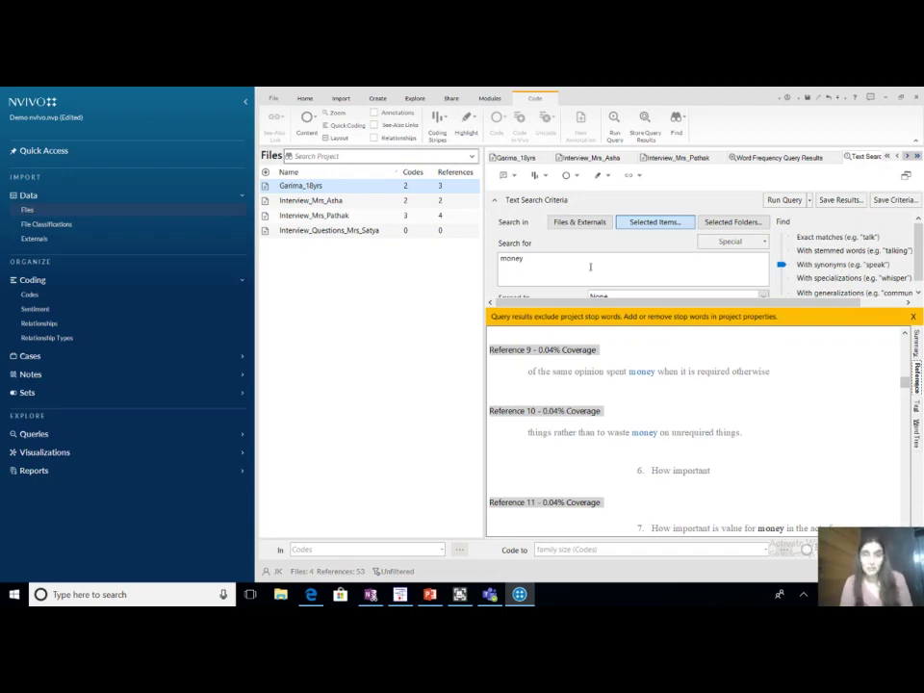
Replace the search text with "emotions", rerun the text search and show its summary by file.
{"action": "left_click_drag", "start_coordinate": [539, 259], "coordinate": [497, 258]}
{"action": "type", "text": "e"}
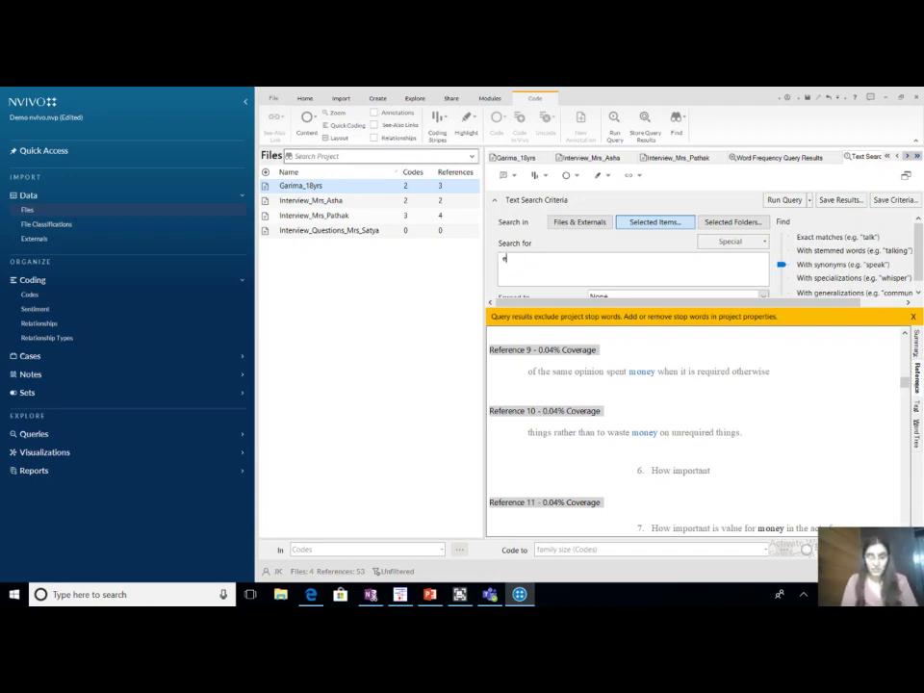
{"action": "type", "text": "motions"}
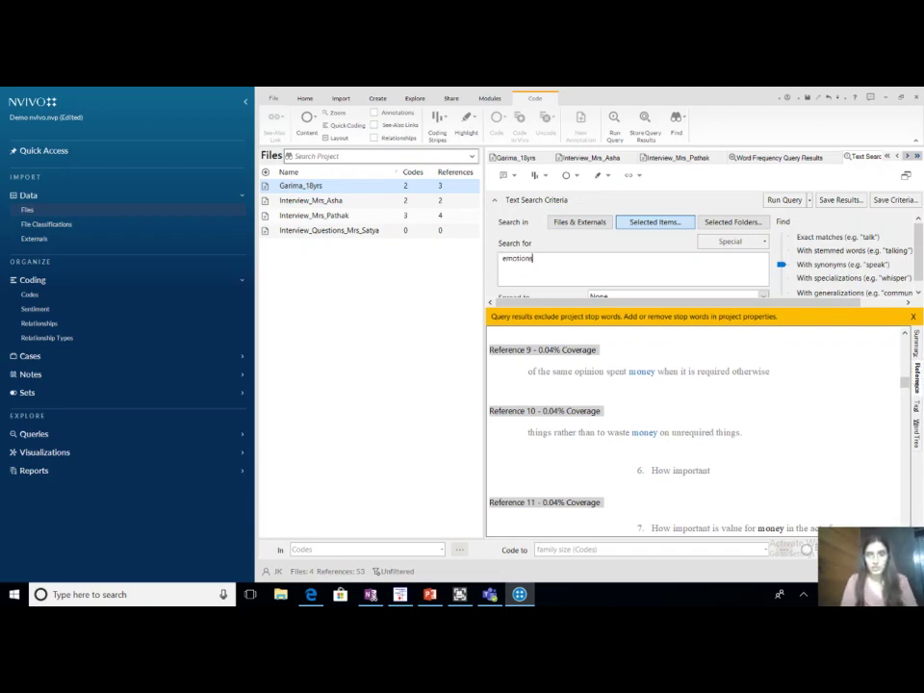
{"action": "left_click", "coordinate": [801, 206]}
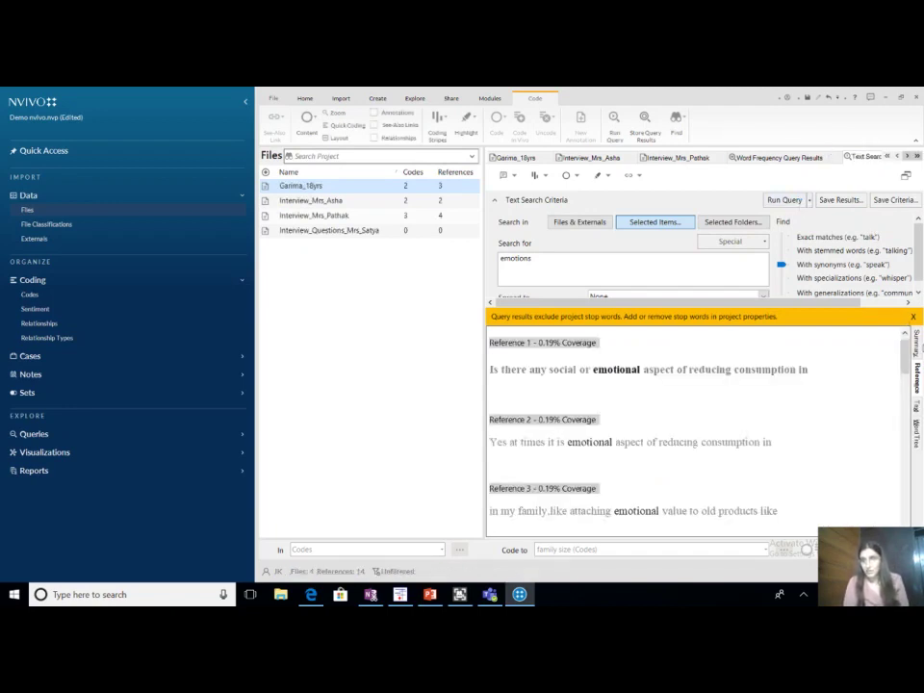
{"action": "left_click", "coordinate": [918, 345]}
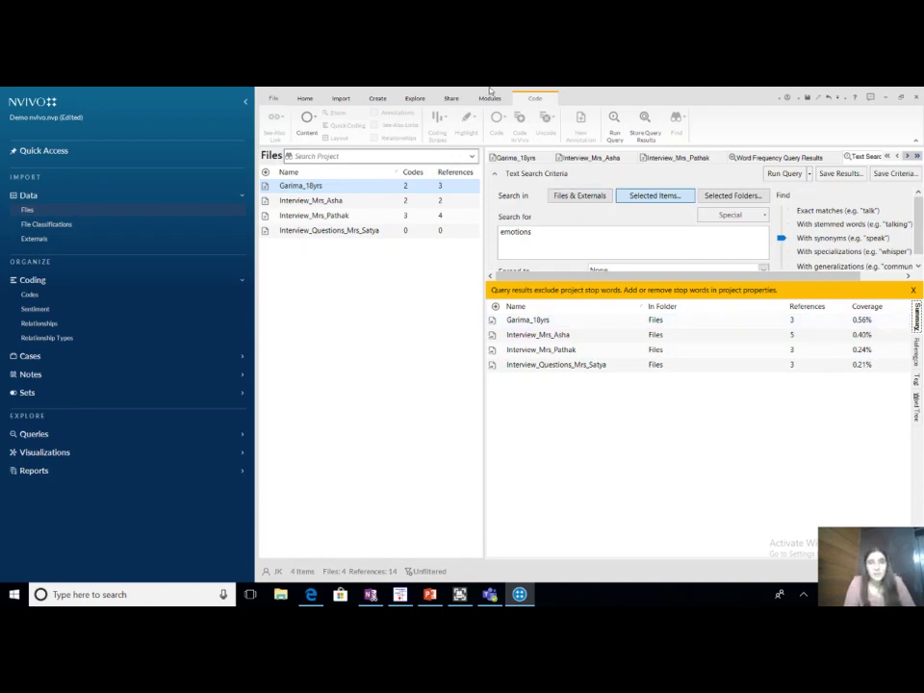
Create a new project map named "demo project".
{"action": "left_click", "coordinate": [412, 99]}
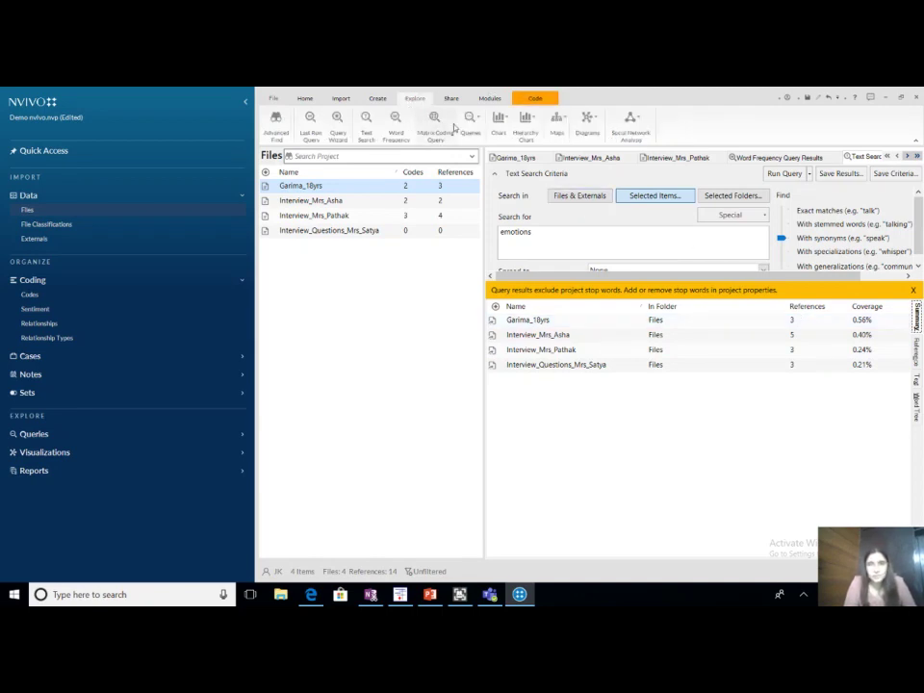
{"action": "left_click", "coordinate": [557, 135]}
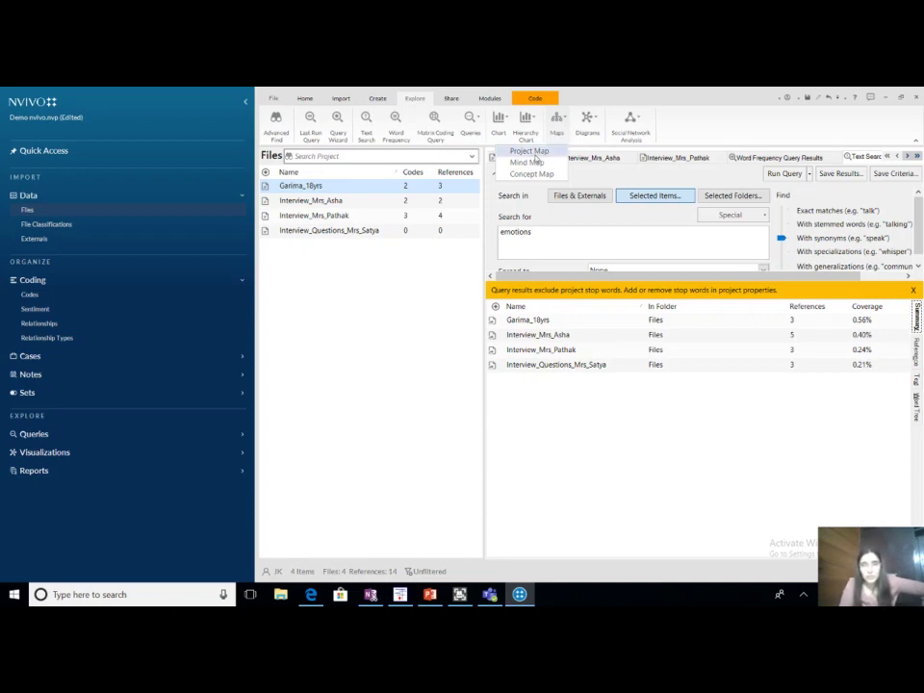
{"action": "left_click", "coordinate": [530, 151]}
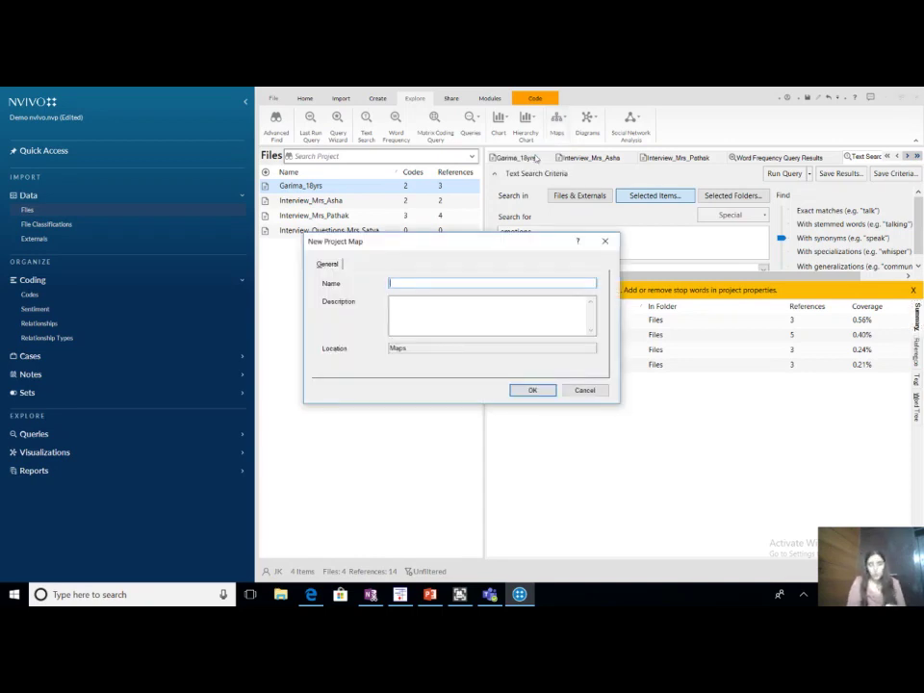
{"action": "type", "text": "d"}
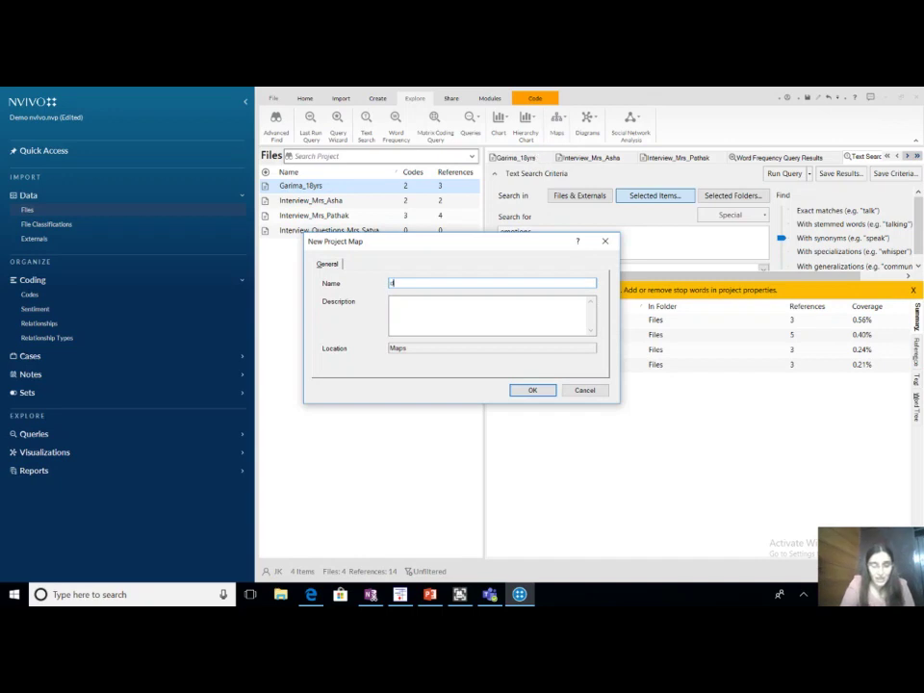
{"action": "type", "text": "emo project"}
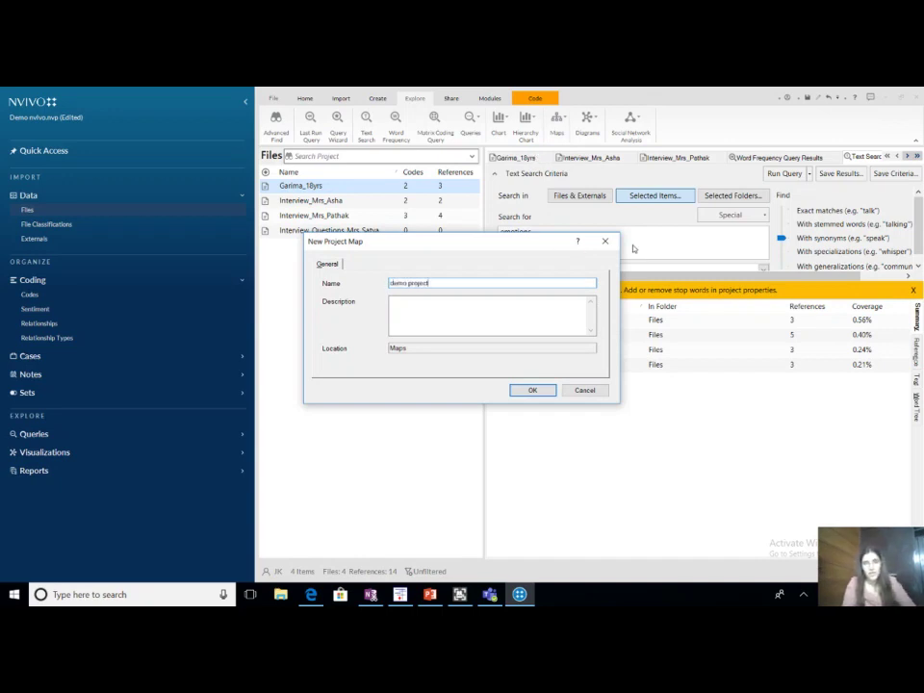
{"action": "left_click", "coordinate": [542, 395]}
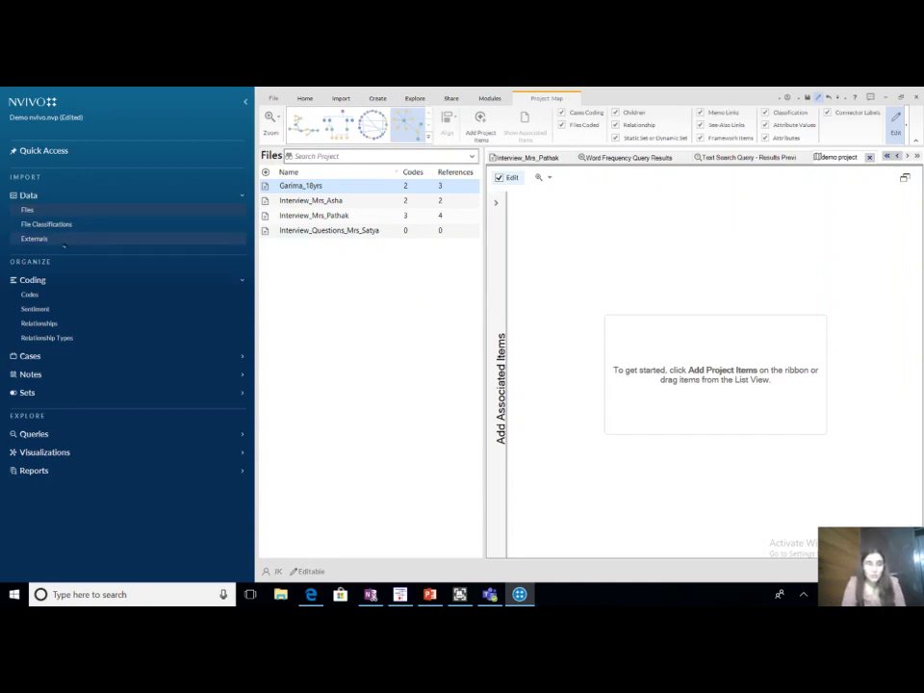
Add the "money" code from the project's code list to the upper middle of the "demo project" map.
{"action": "left_click", "coordinate": [28, 294]}
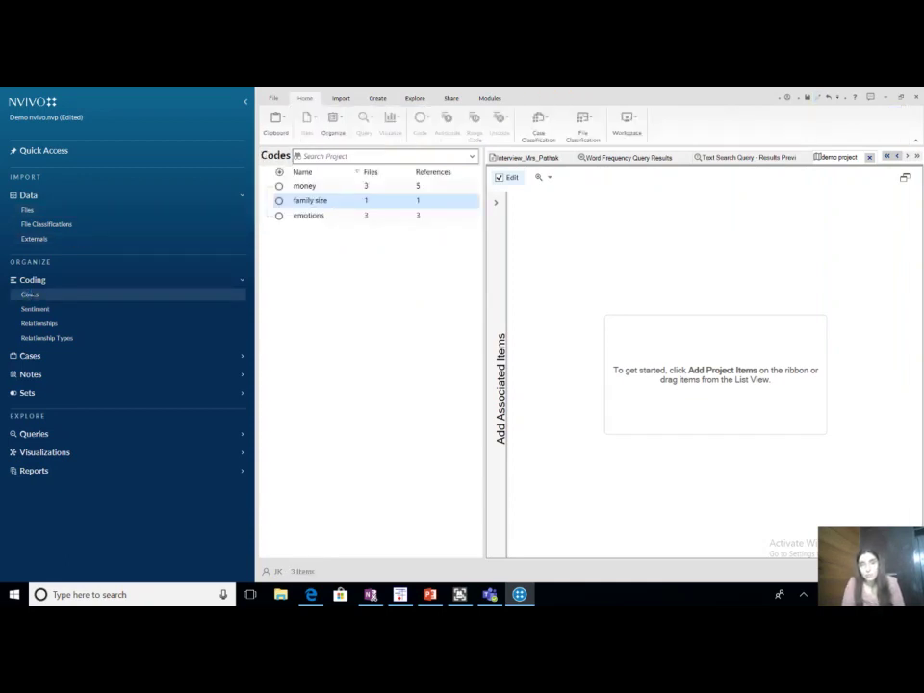
{"action": "left_click", "coordinate": [364, 189]}
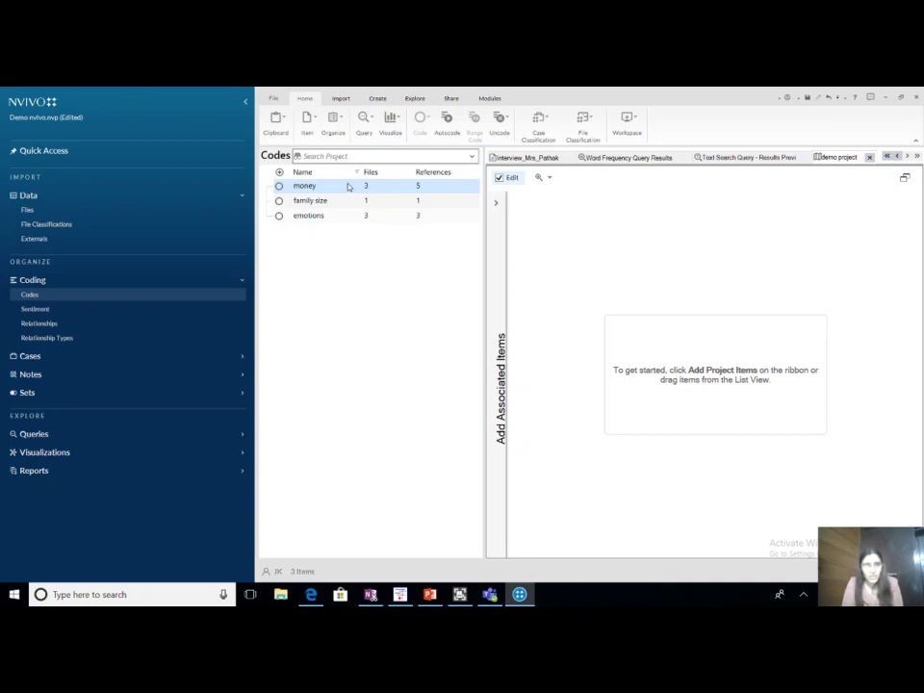
{"action": "left_click", "coordinate": [346, 187]}
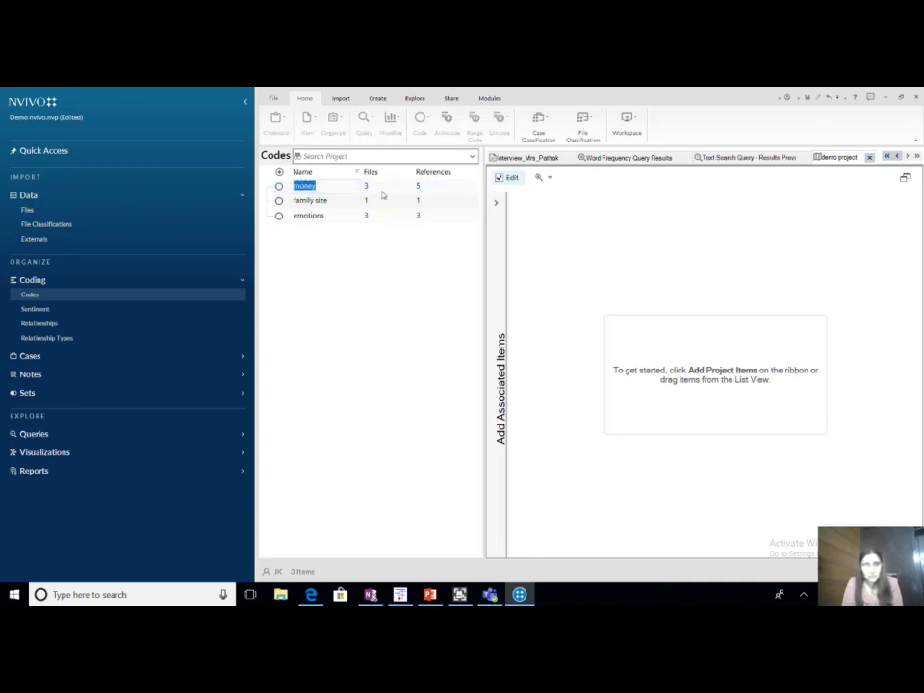
{"action": "left_click", "coordinate": [281, 189]}
{"action": "left_click_drag", "start_coordinate": [281, 189], "coordinate": [641, 319]}
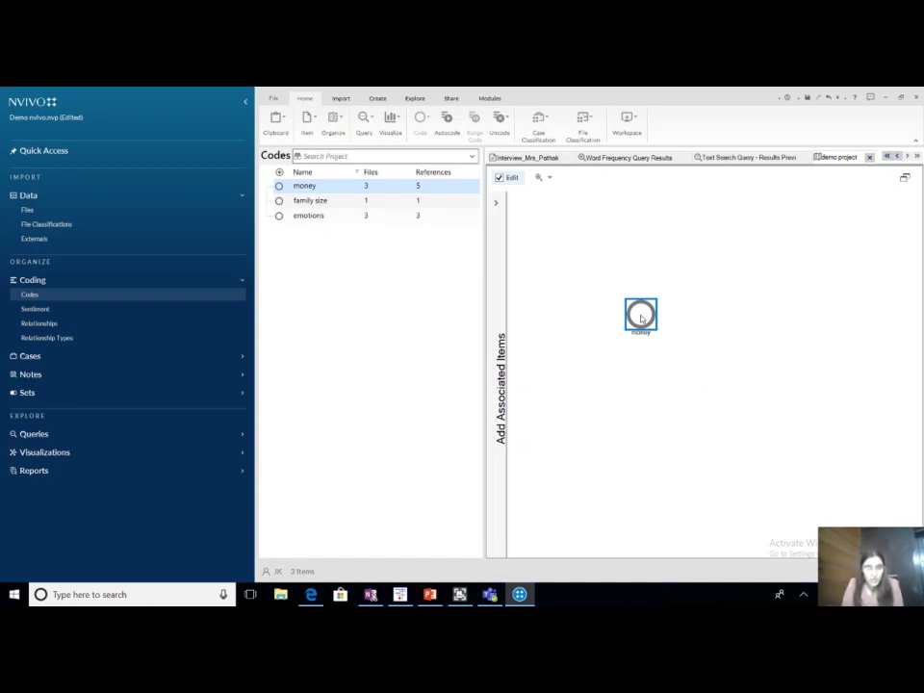
Add the "family size" code to the map beside "money", and the "emotions" code below "family size".
{"action": "left_click", "coordinate": [334, 201]}
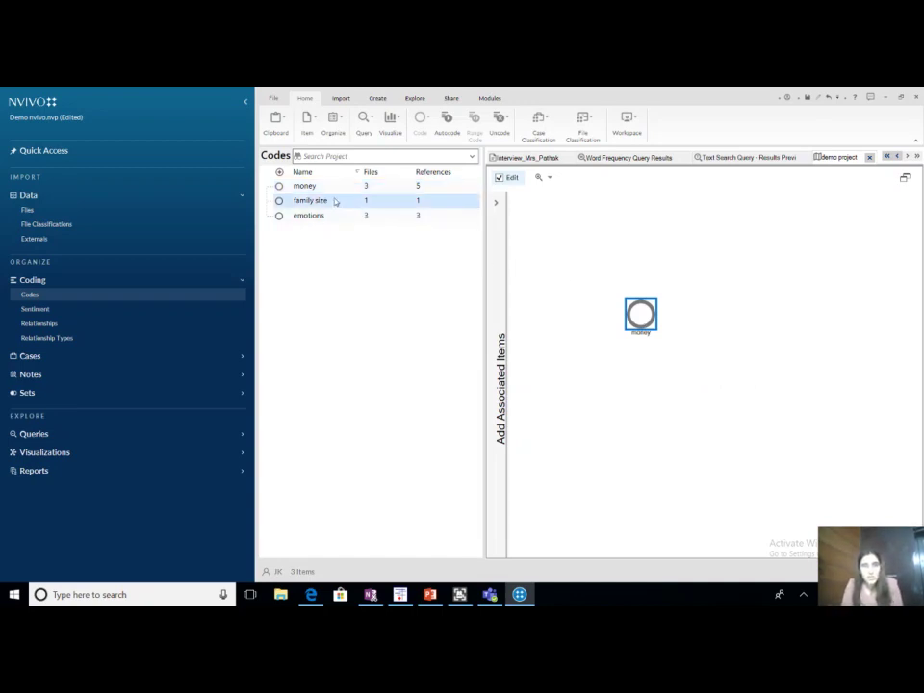
{"action": "left_click", "coordinate": [442, 216], "text": "ctrl"}
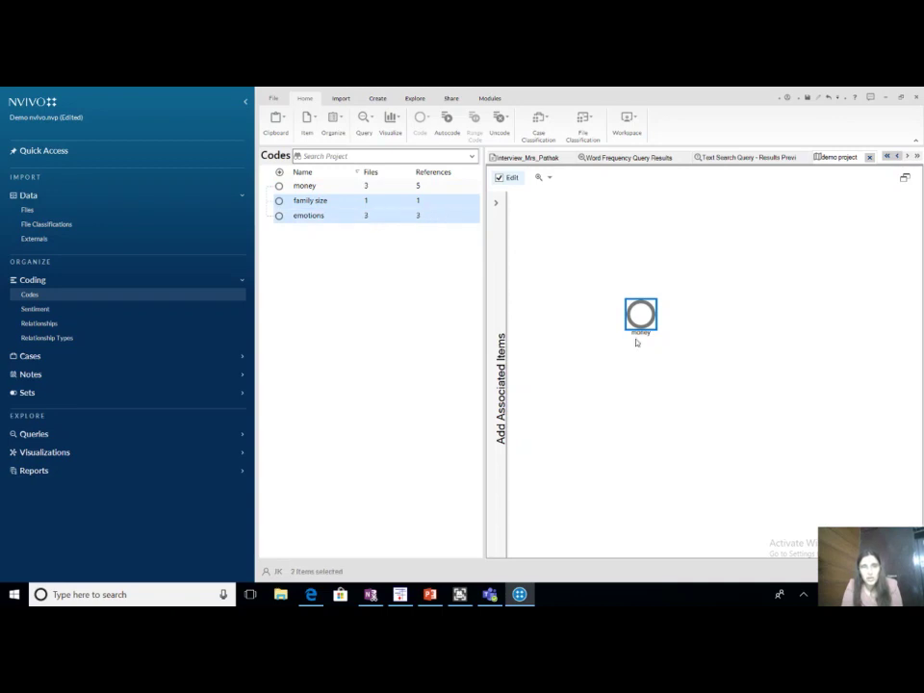
{"action": "left_click", "coordinate": [330, 202]}
{"action": "left_click_drag", "start_coordinate": [330, 202], "coordinate": [743, 325]}
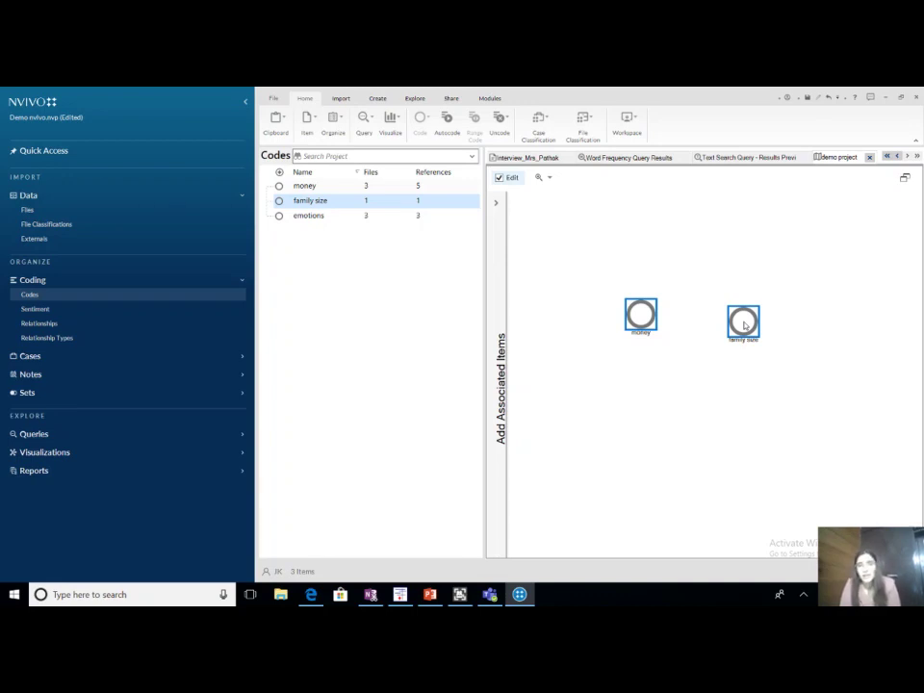
{"action": "left_click", "coordinate": [322, 217]}
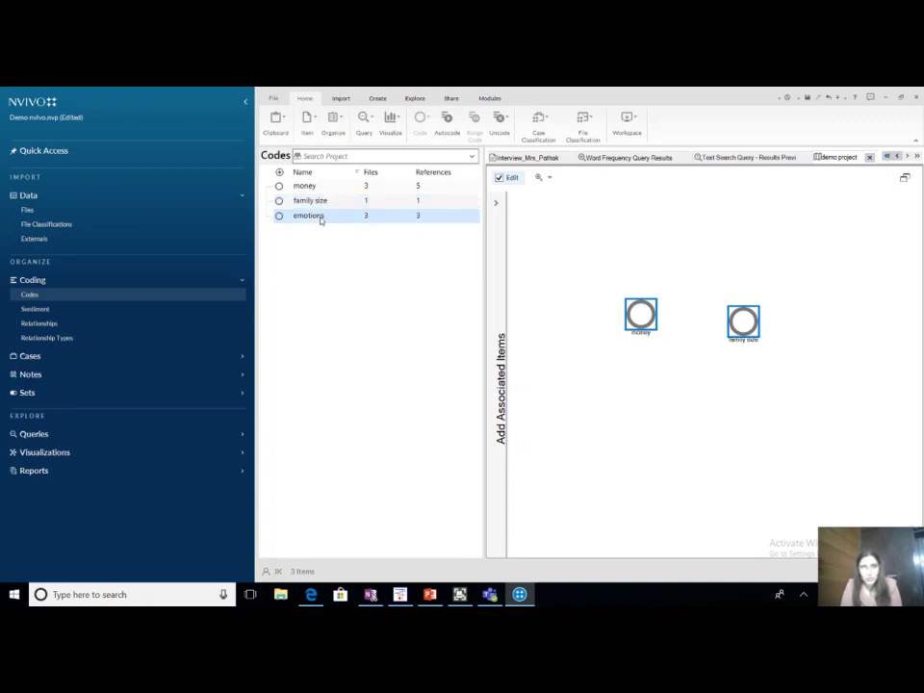
{"action": "left_click_drag", "start_coordinate": [321, 219], "coordinate": [741, 409]}
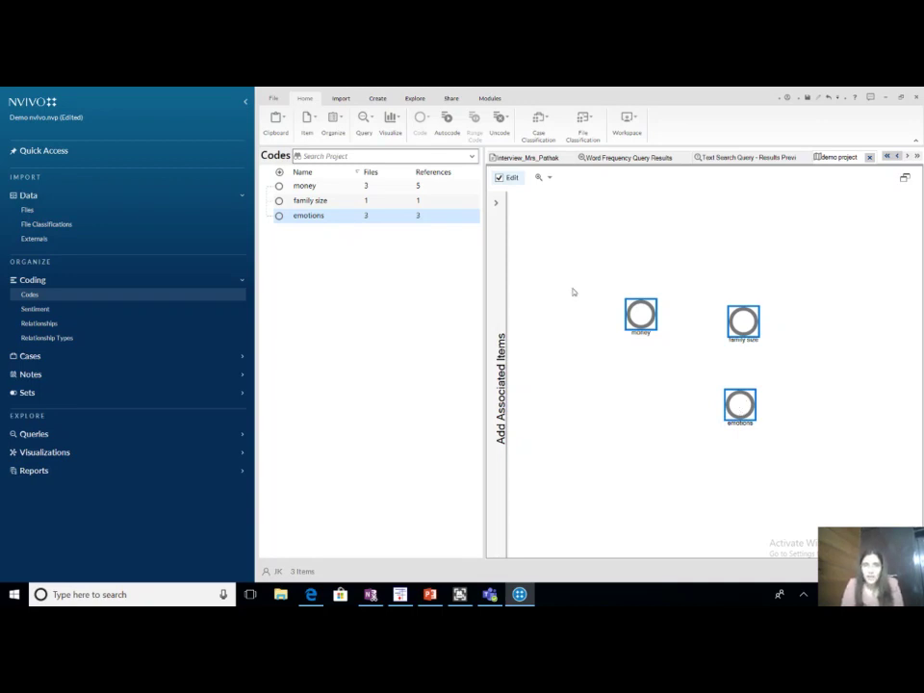
Examine the associated items offered for the codes on the project map, such as the files coded.
{"action": "left_click", "coordinate": [642, 328]}
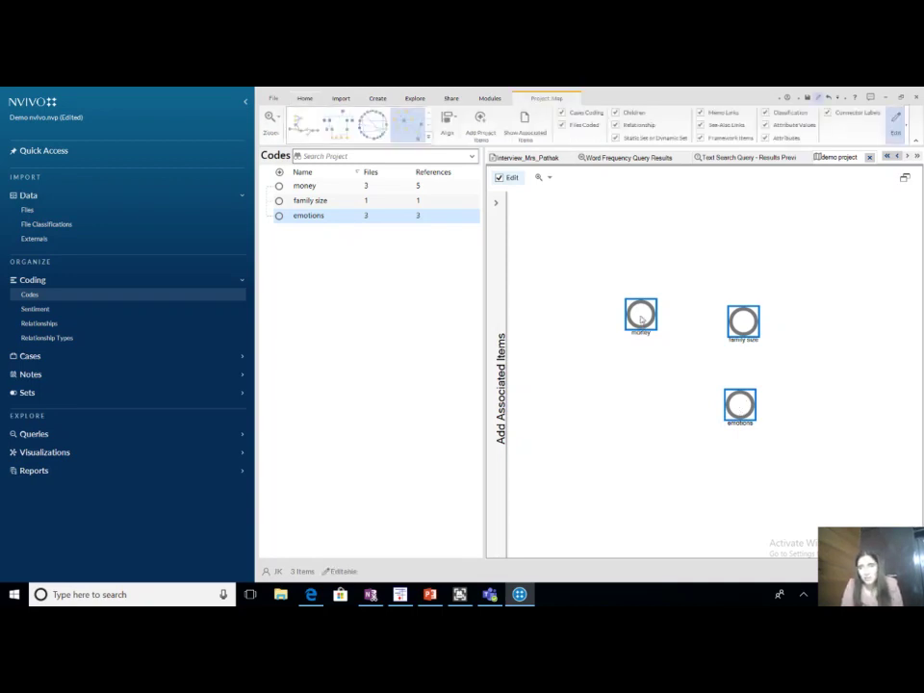
{"action": "left_click", "coordinate": [494, 207]}
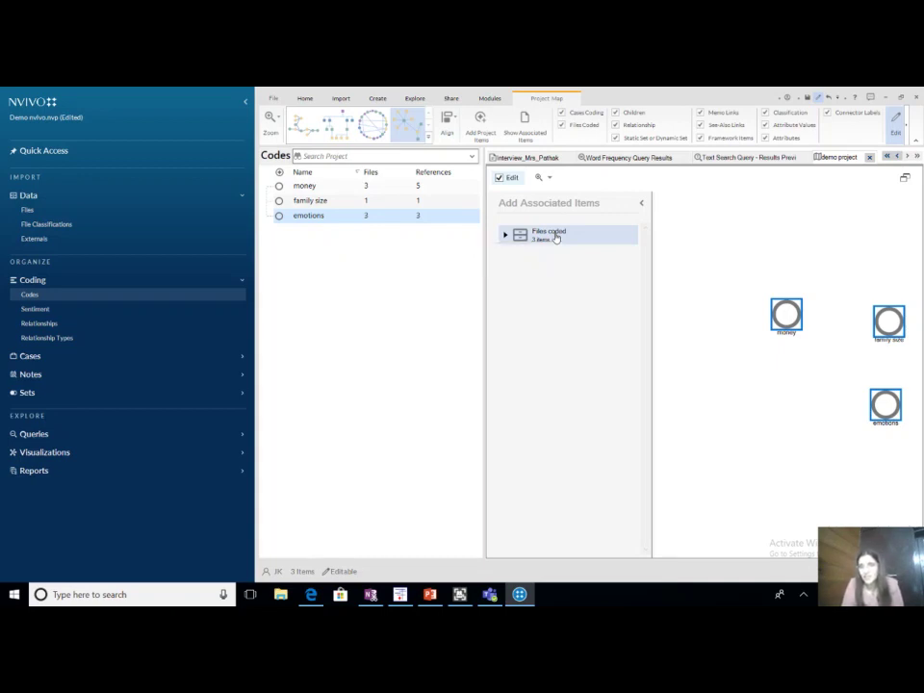
{"action": "left_click", "coordinate": [366, 187]}
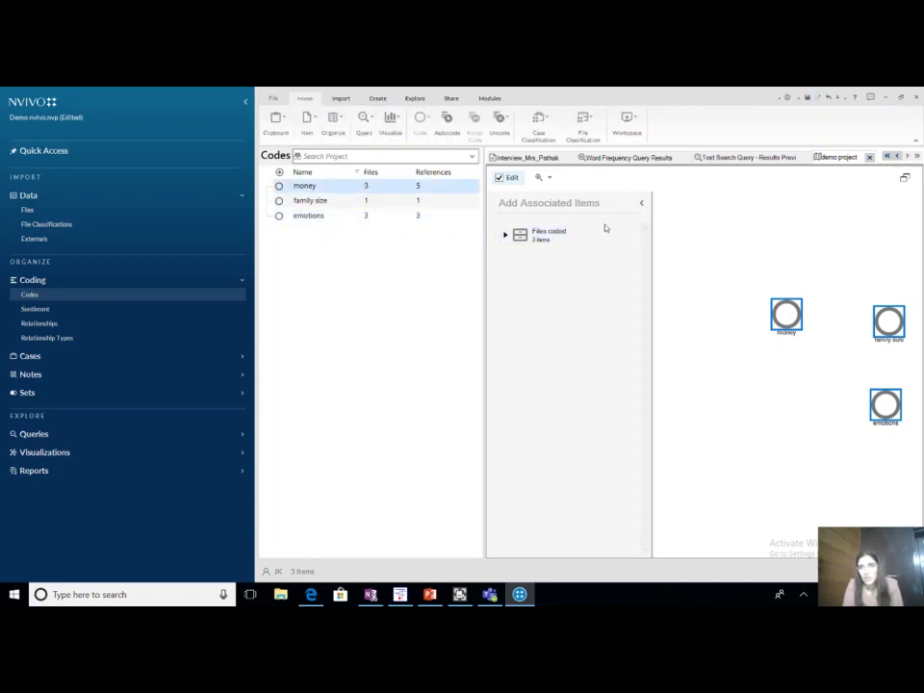
{"action": "left_click", "coordinate": [639, 208]}
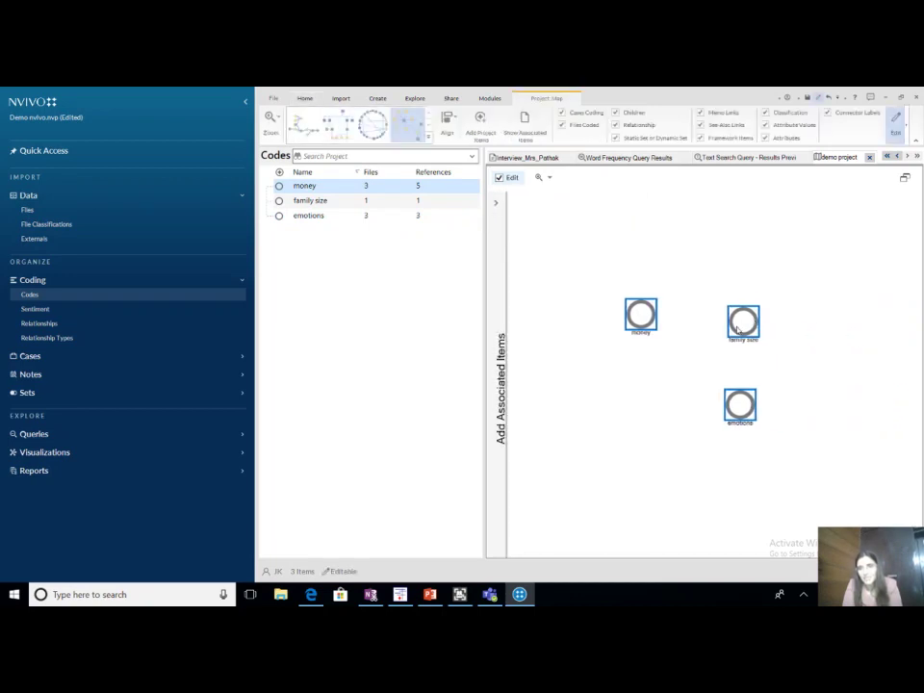
{"action": "left_click", "coordinate": [496, 203]}
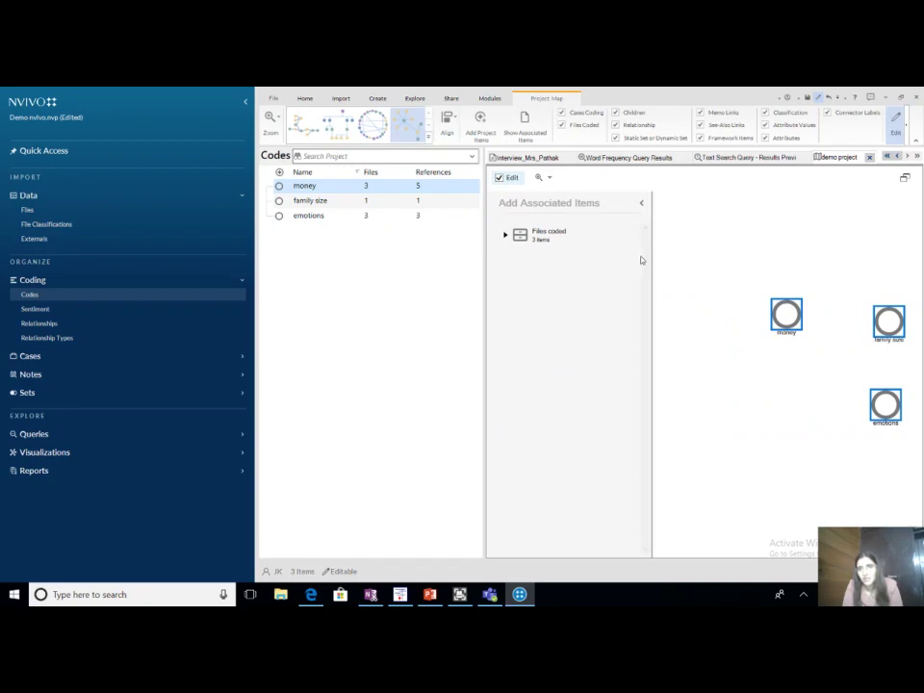
{"action": "left_click", "coordinate": [643, 204]}
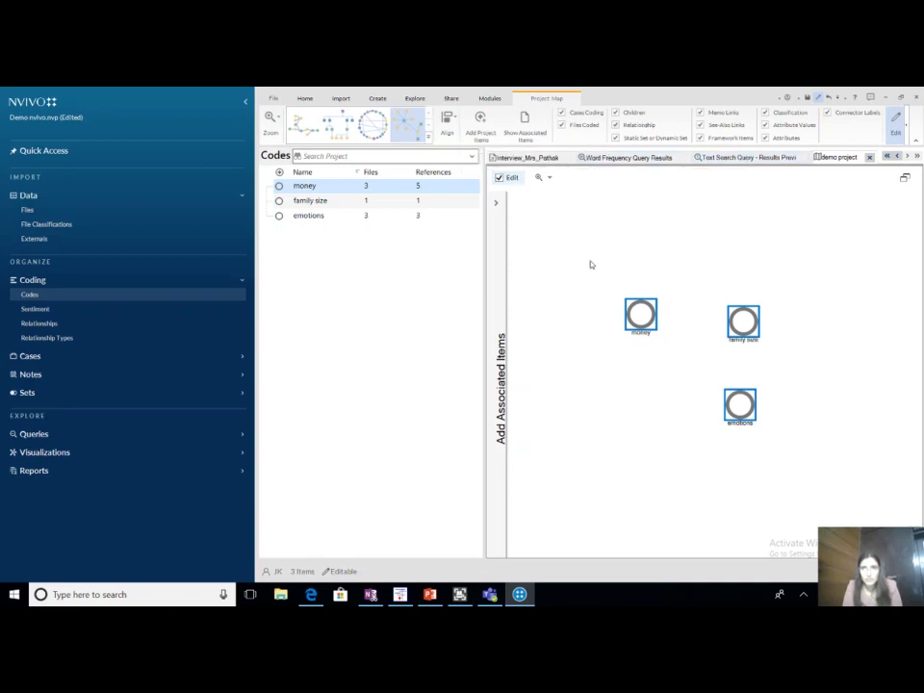
Try the Layered Directed Graph, Hierarchical and Circular layouts on the selected codes, finishing with the Directed layout.
{"action": "left_click", "coordinate": [307, 128]}
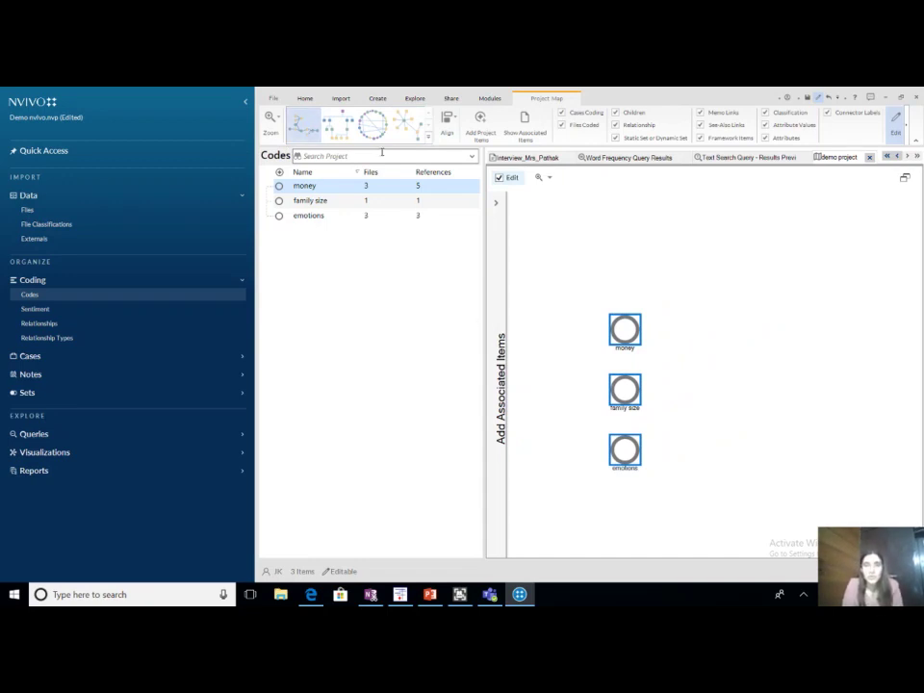
{"action": "left_click", "coordinate": [332, 127]}
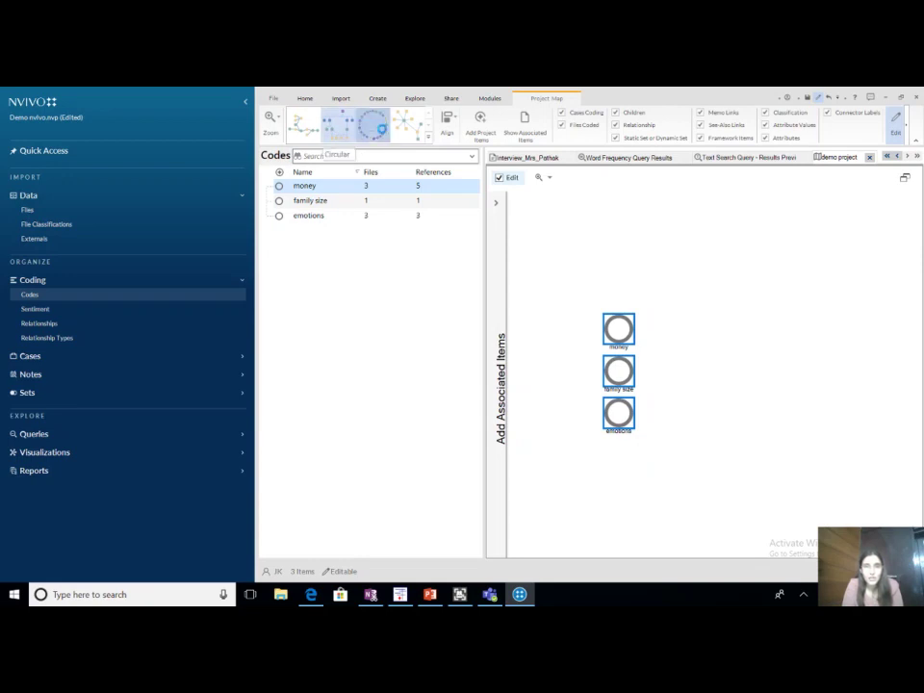
{"action": "left_click", "coordinate": [382, 132]}
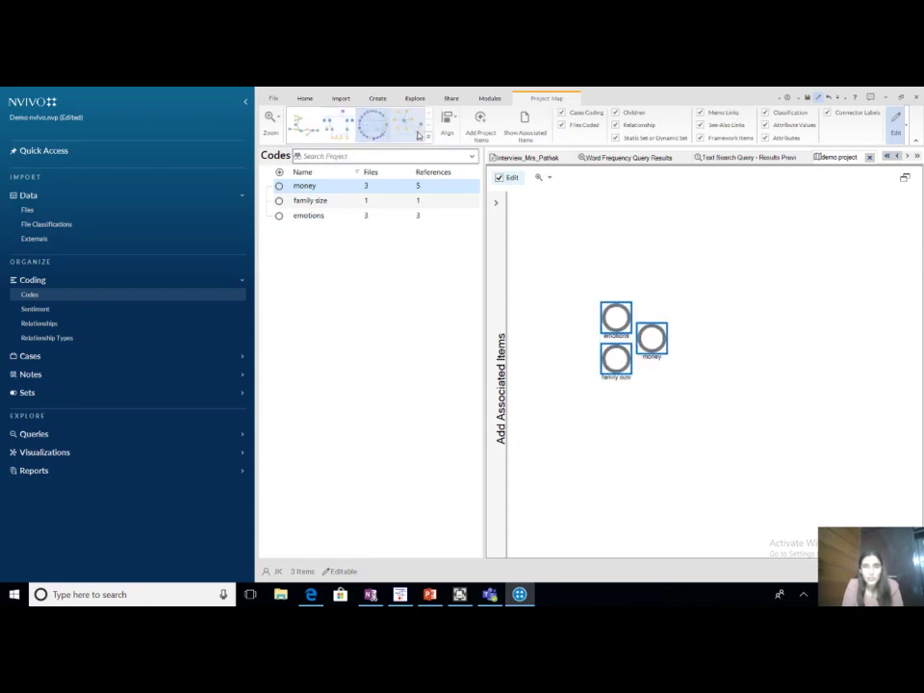
{"action": "left_click", "coordinate": [419, 135]}
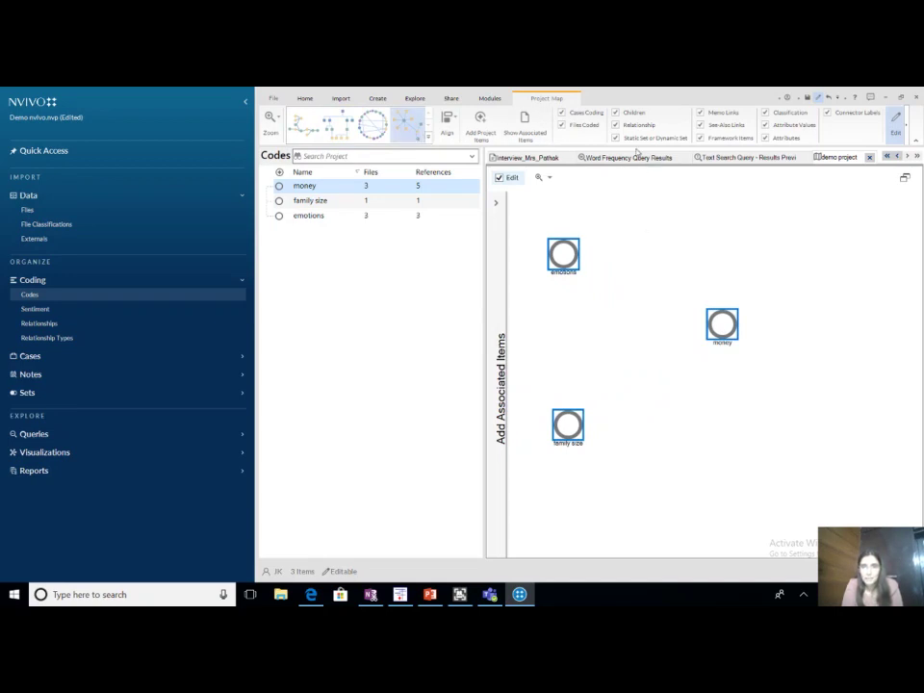
Review the associated items and the alignment options for the map's codes, and clear the selection.
{"action": "left_click", "coordinate": [537, 138]}
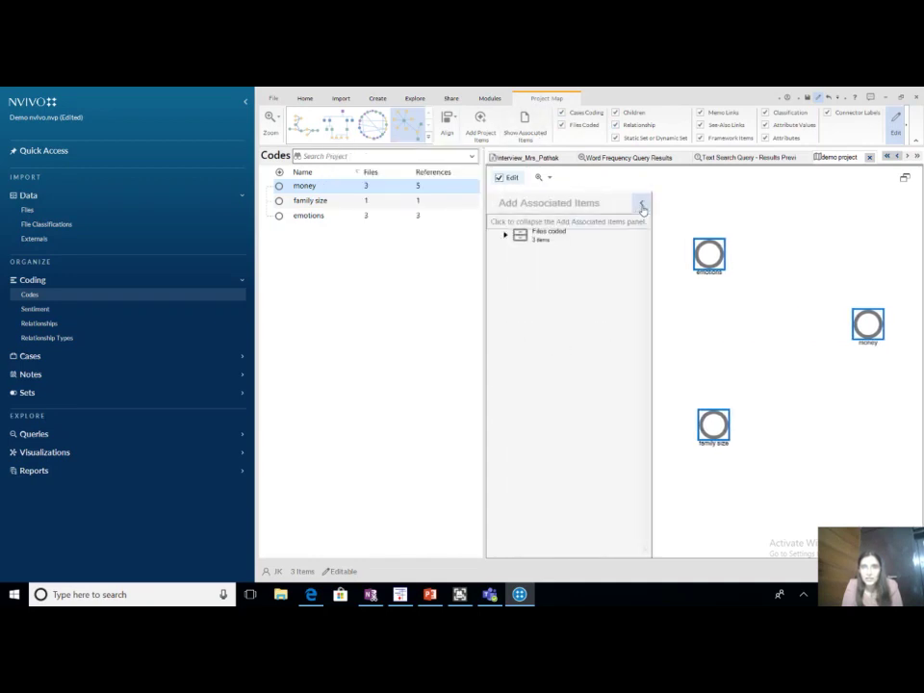
{"action": "left_click", "coordinate": [641, 203]}
{"action": "left_click", "coordinate": [455, 118]}
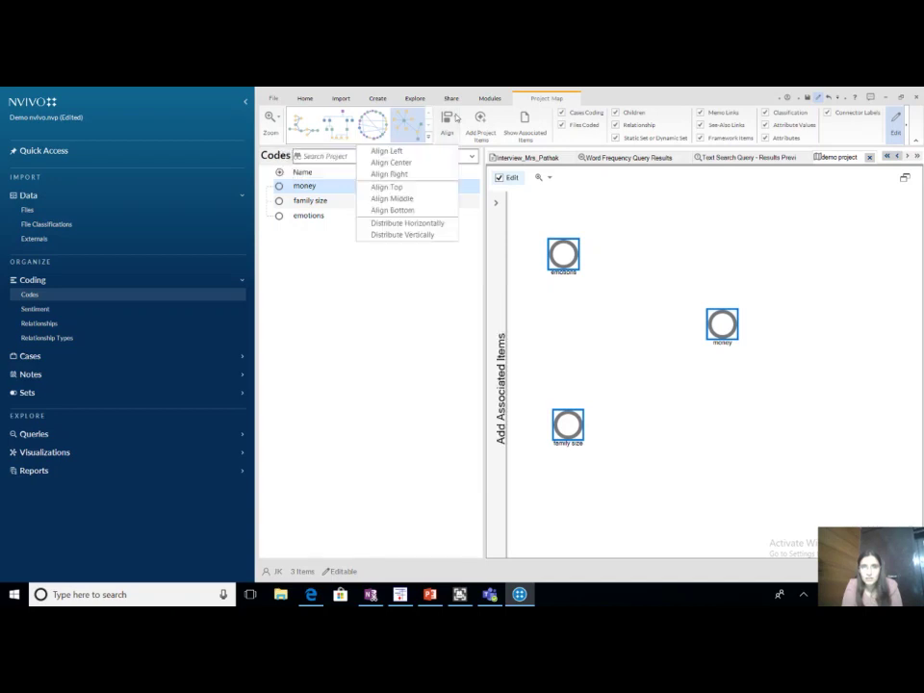
{"action": "left_click", "coordinate": [569, 214]}
{"action": "left_click", "coordinate": [569, 214]}
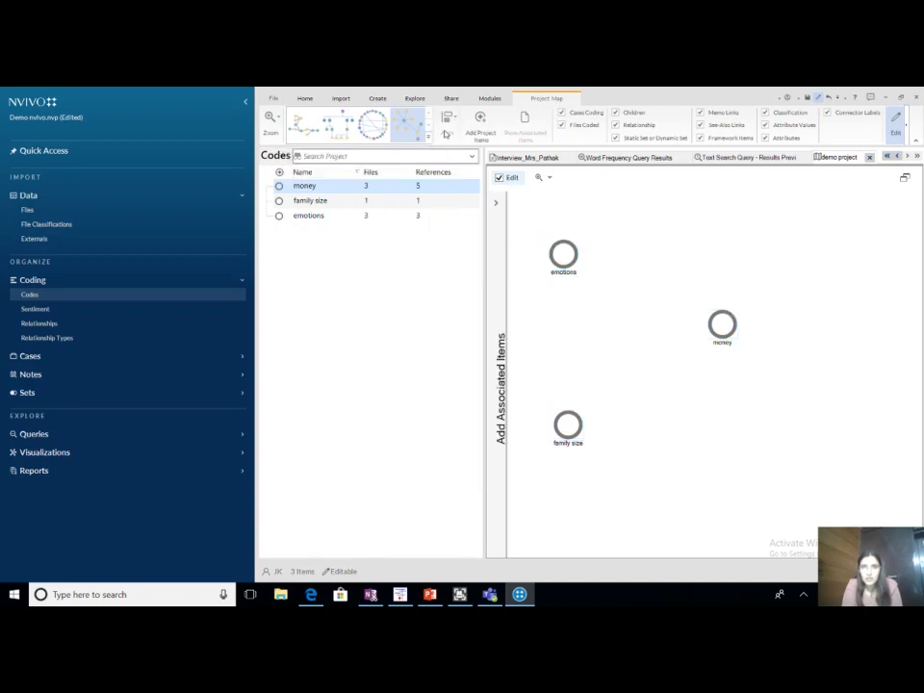
Compare the Layered Directed Graph, Hierarchical and Circular layouts with no codes selected, and apply the Directed layout to the map.
{"action": "left_click", "coordinate": [429, 137]}
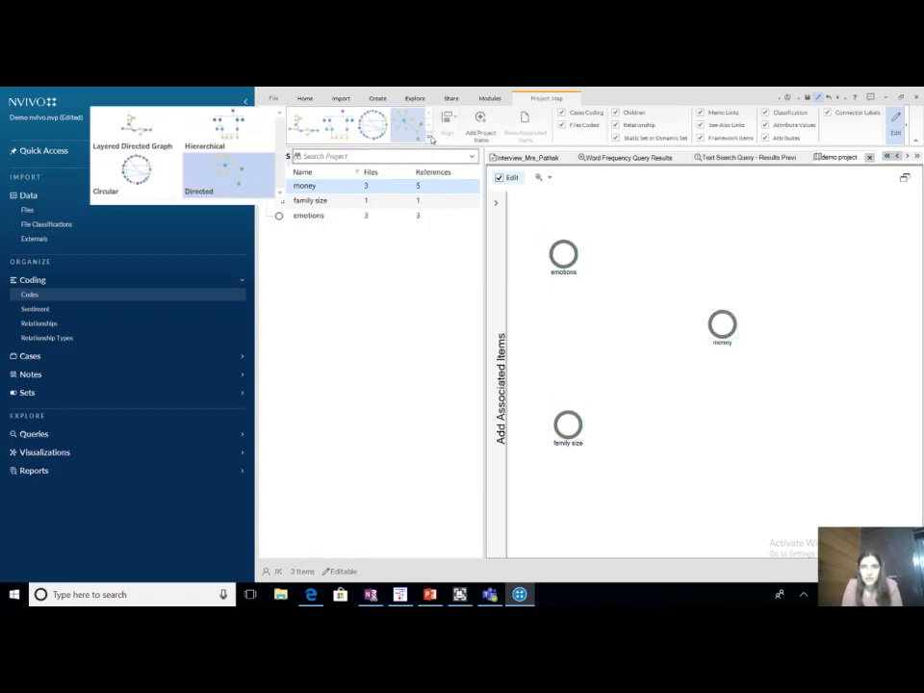
{"action": "left_click", "coordinate": [141, 125]}
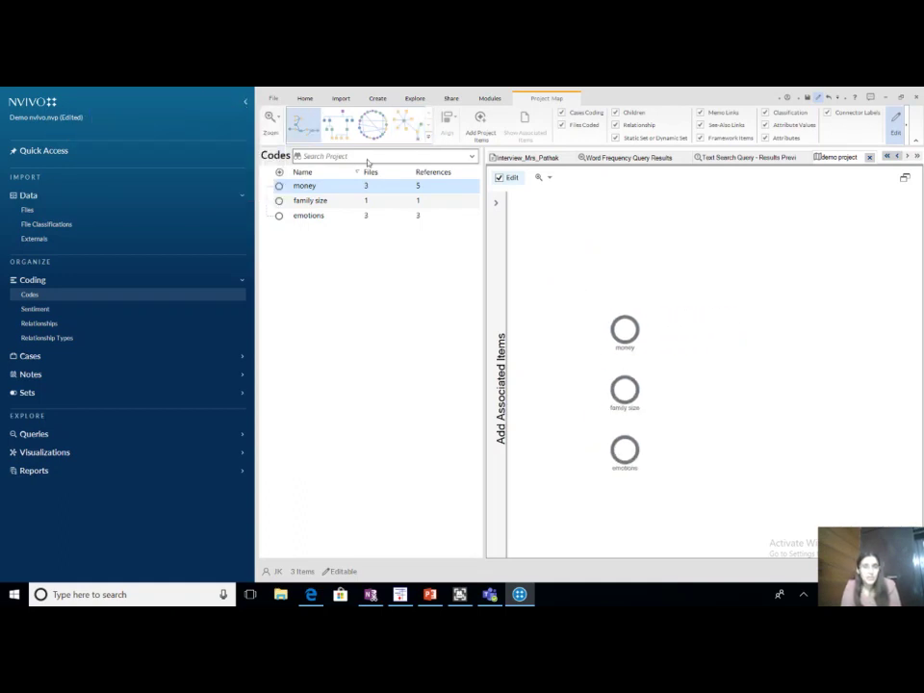
{"action": "left_click", "coordinate": [337, 125]}
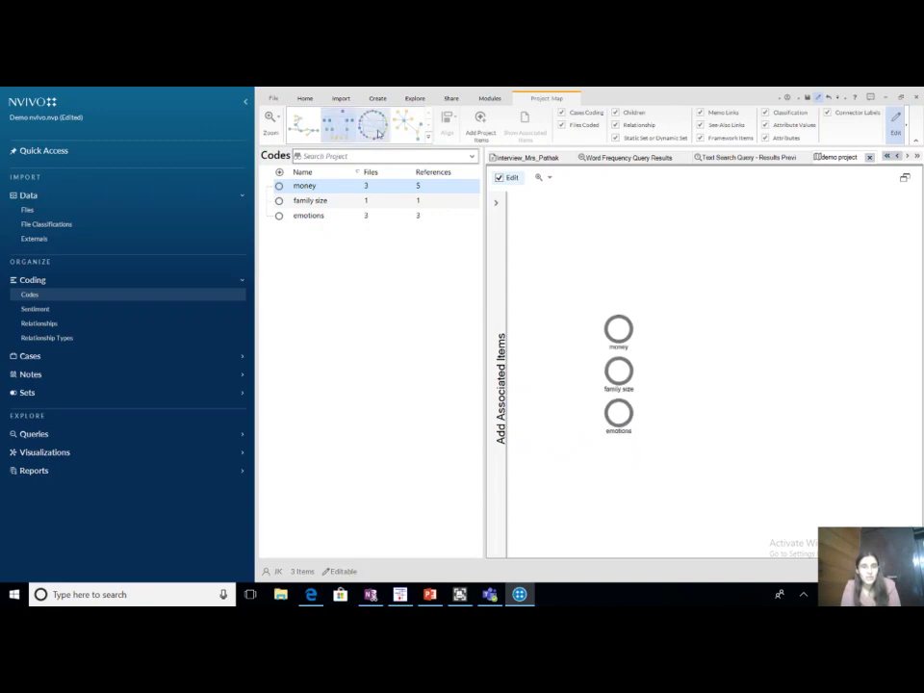
{"action": "left_click", "coordinate": [372, 126]}
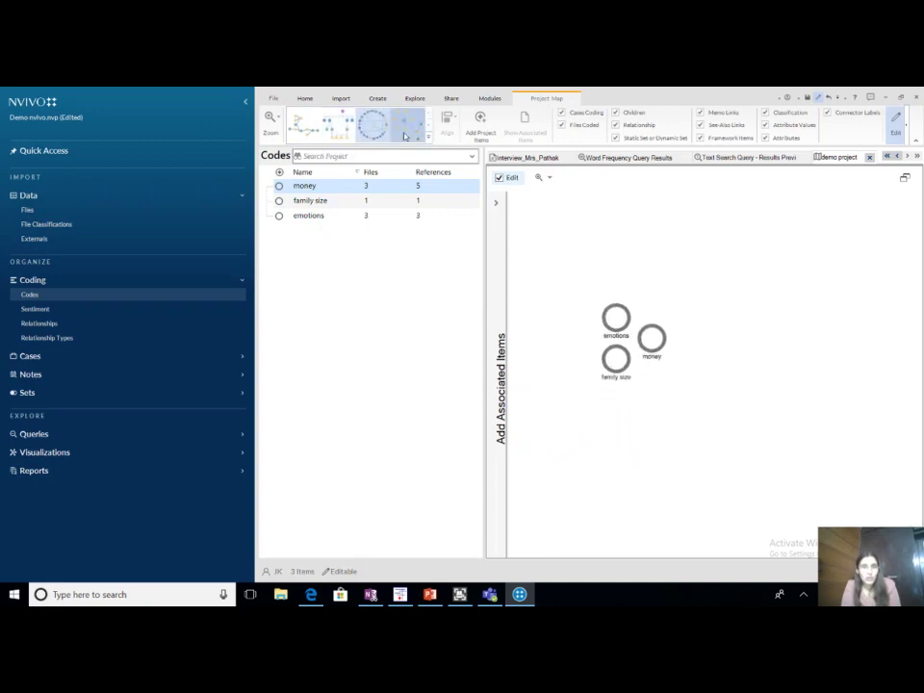
{"action": "left_click", "coordinate": [405, 135]}
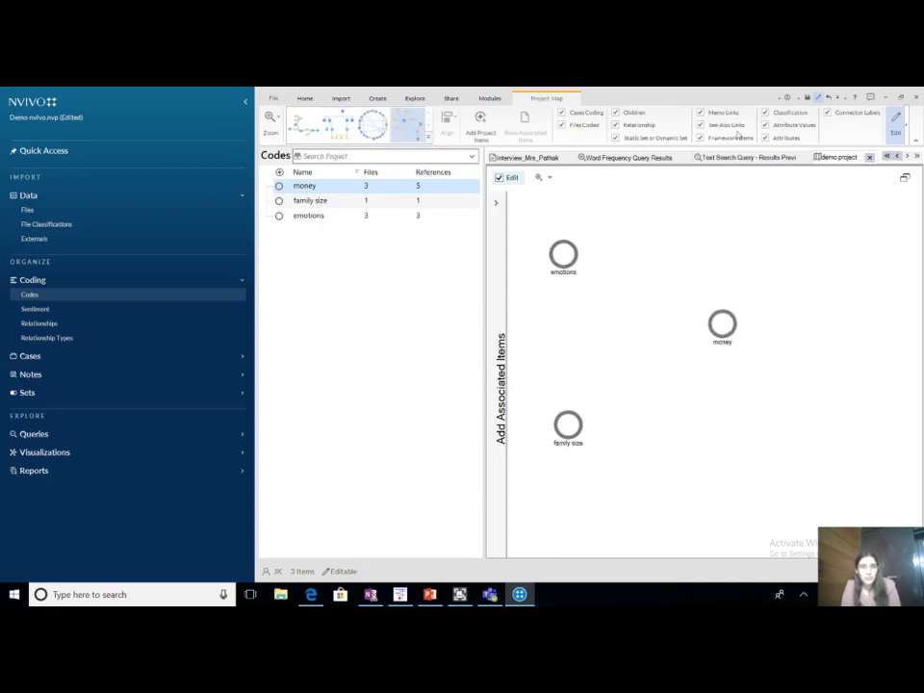
{"action": "left_click", "coordinate": [851, 111]}
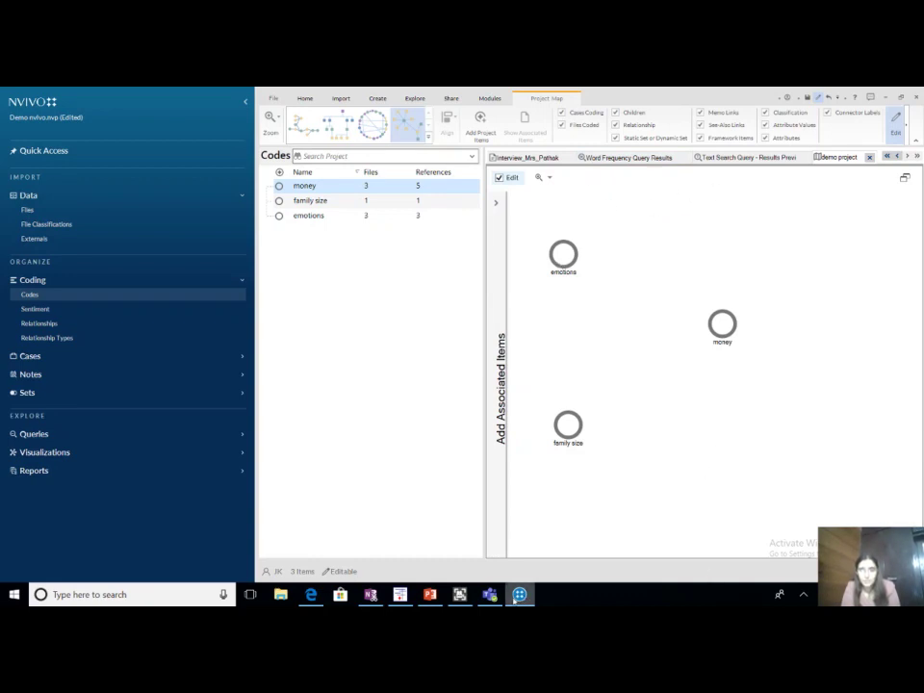
{"action": "left_click", "coordinate": [460, 593]}
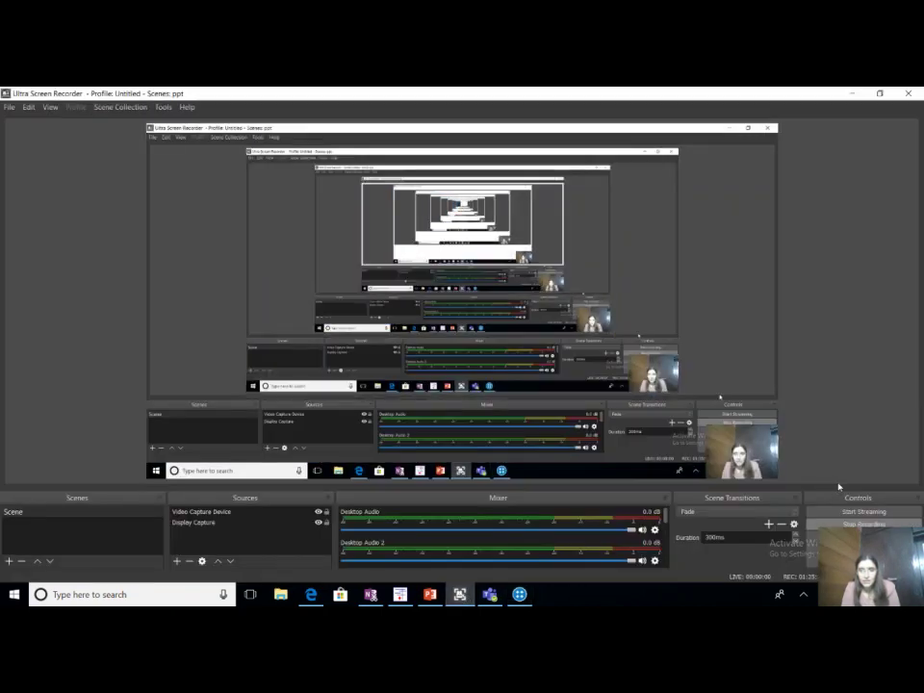
{"action": "left_click", "coordinate": [519, 594]}
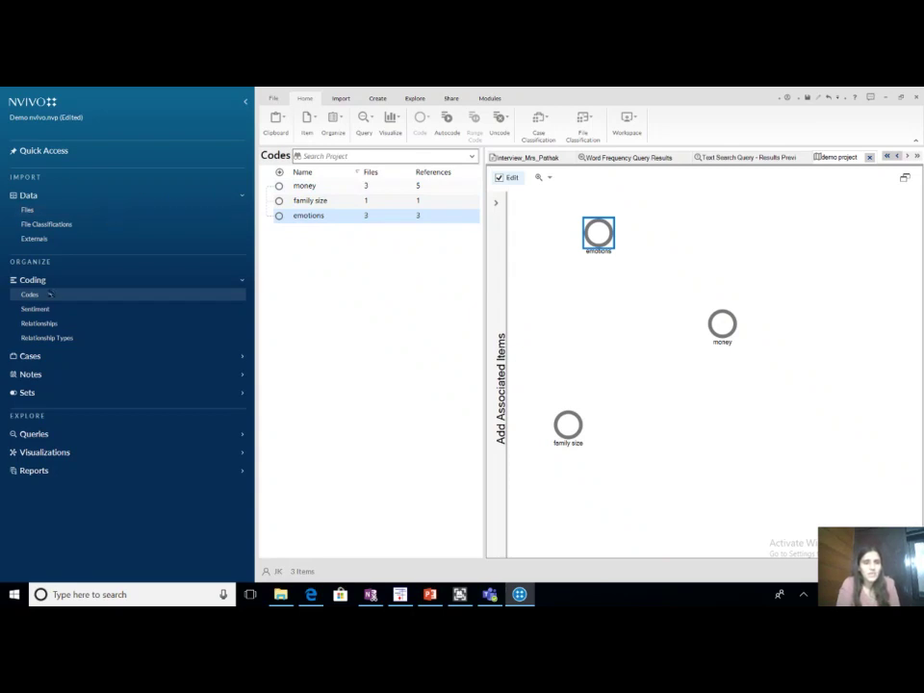
Add the "18yrs" interview file from the project's files to the map, just below the "emotions" code.
{"action": "left_click", "coordinate": [28, 210]}
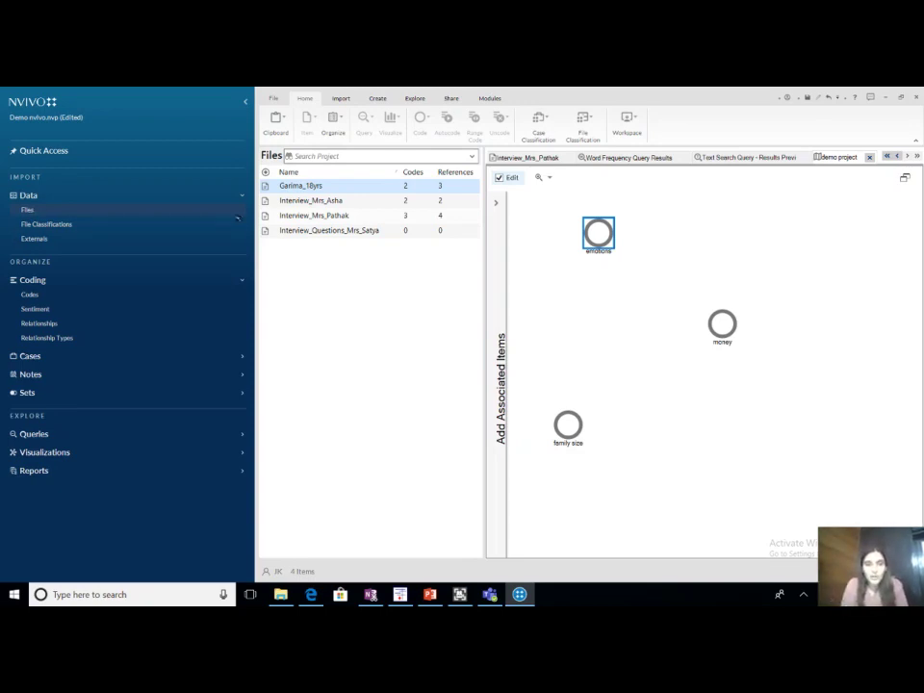
{"action": "left_click", "coordinate": [325, 186]}
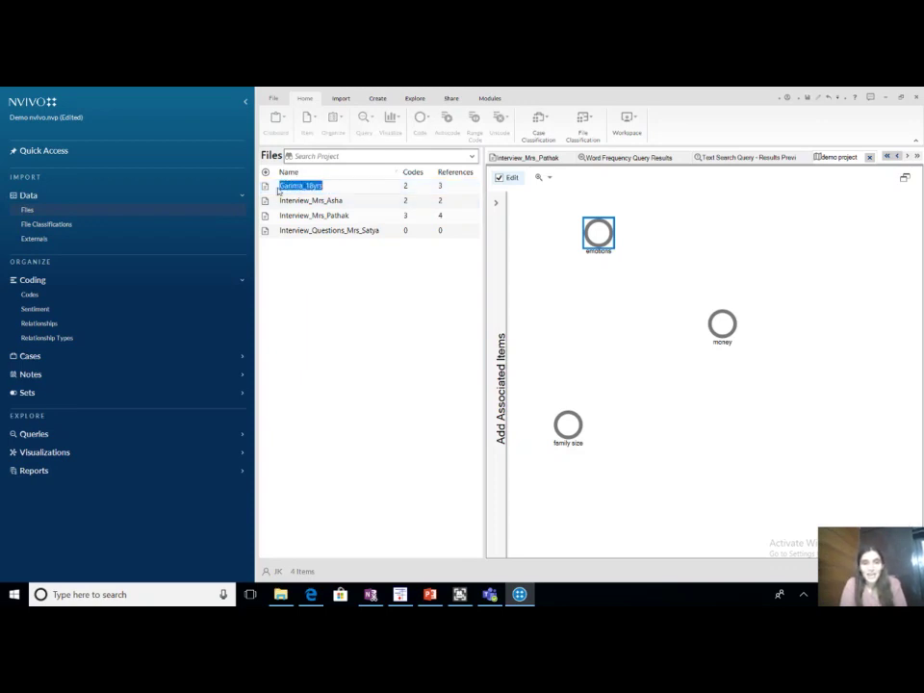
{"action": "key", "text": "Escape"}
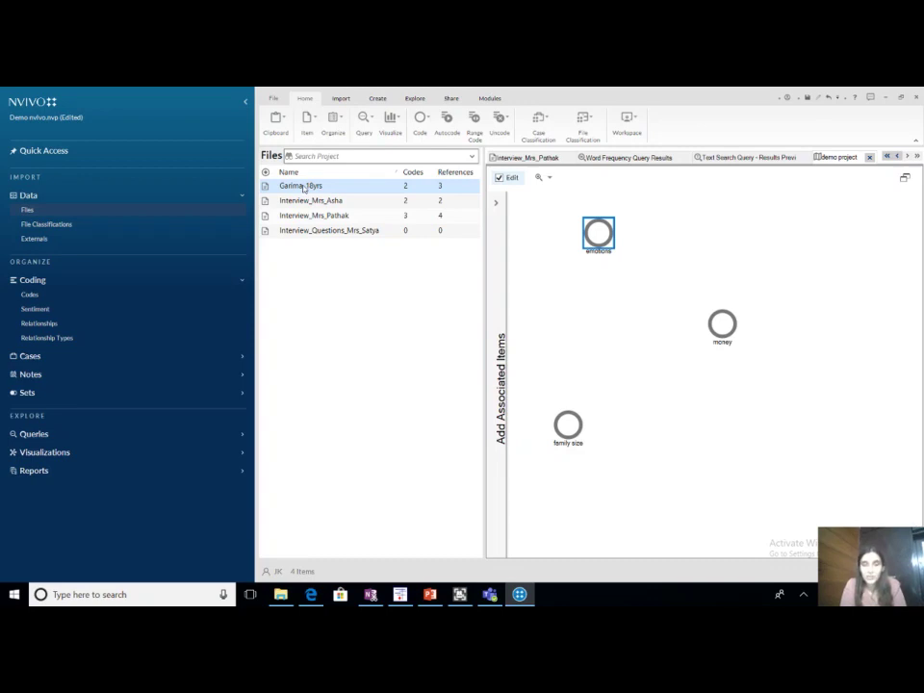
{"action": "left_click_drag", "start_coordinate": [304, 189], "coordinate": [590, 279]}
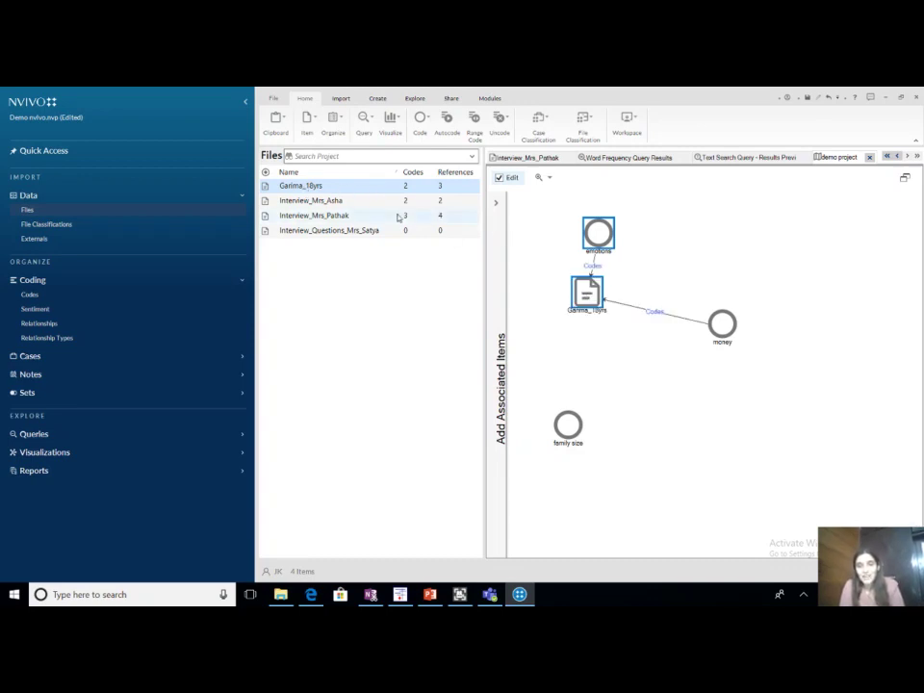
Add the second-listed interview file to the project map, above the "money" code and beside "emotions".
{"action": "left_click", "coordinate": [337, 202]}
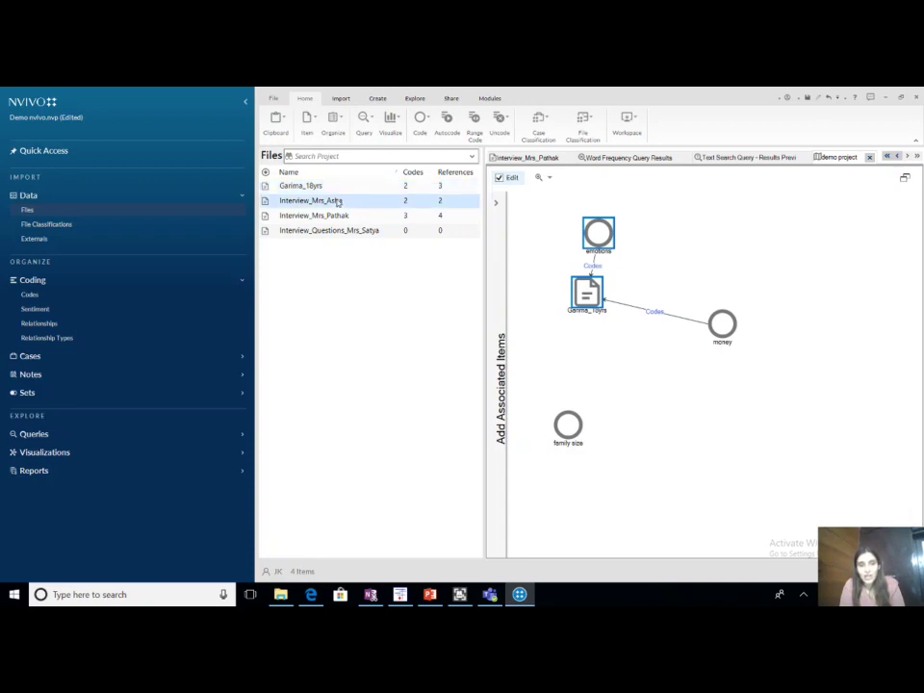
{"action": "left_click", "coordinate": [327, 216], "text": "ctrl"}
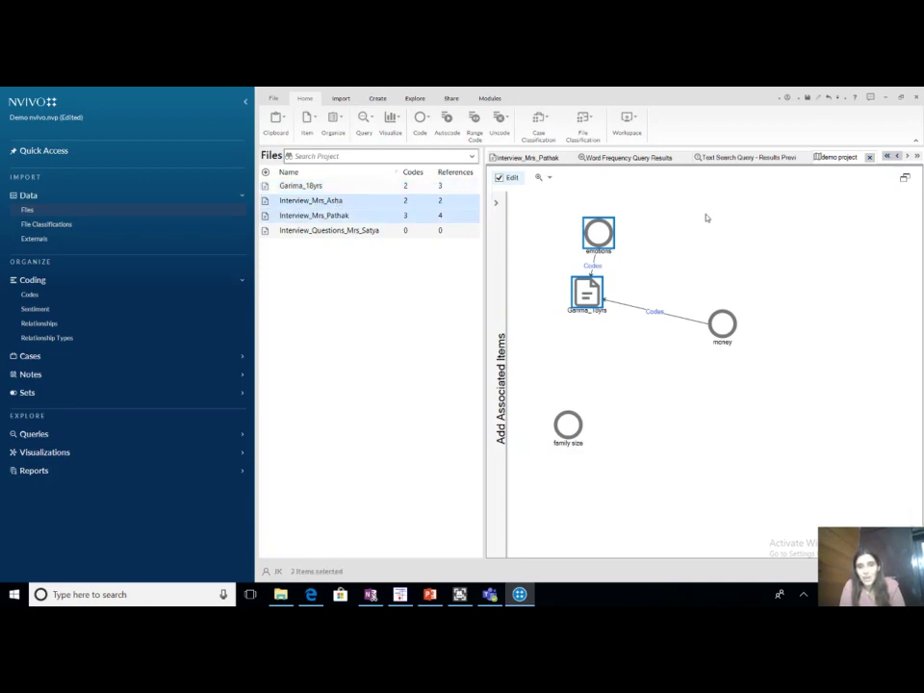
{"action": "left_click", "coordinate": [382, 203]}
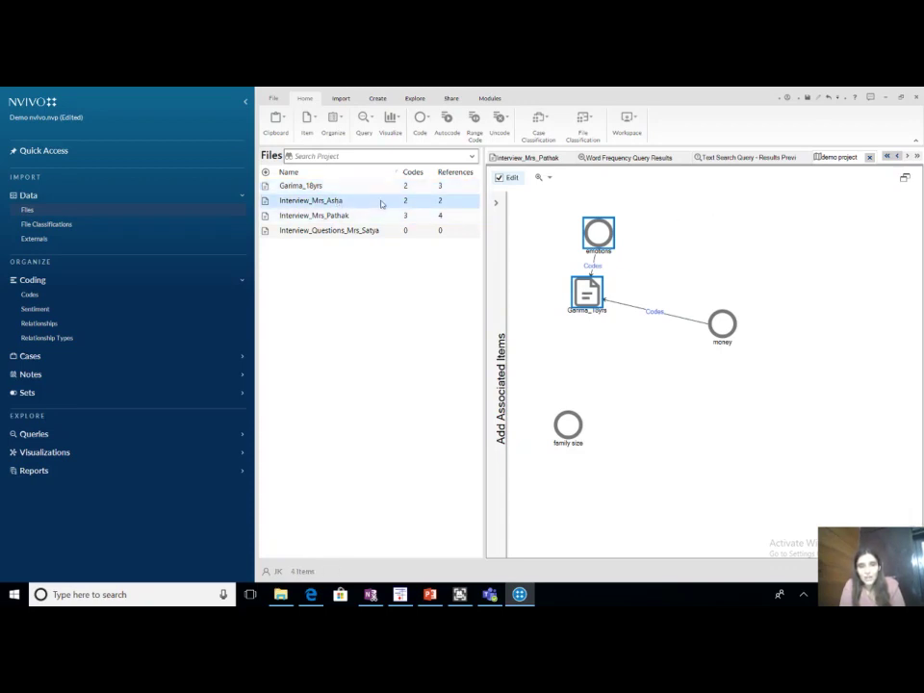
{"action": "left_click_drag", "start_coordinate": [381, 203], "coordinate": [718, 217]}
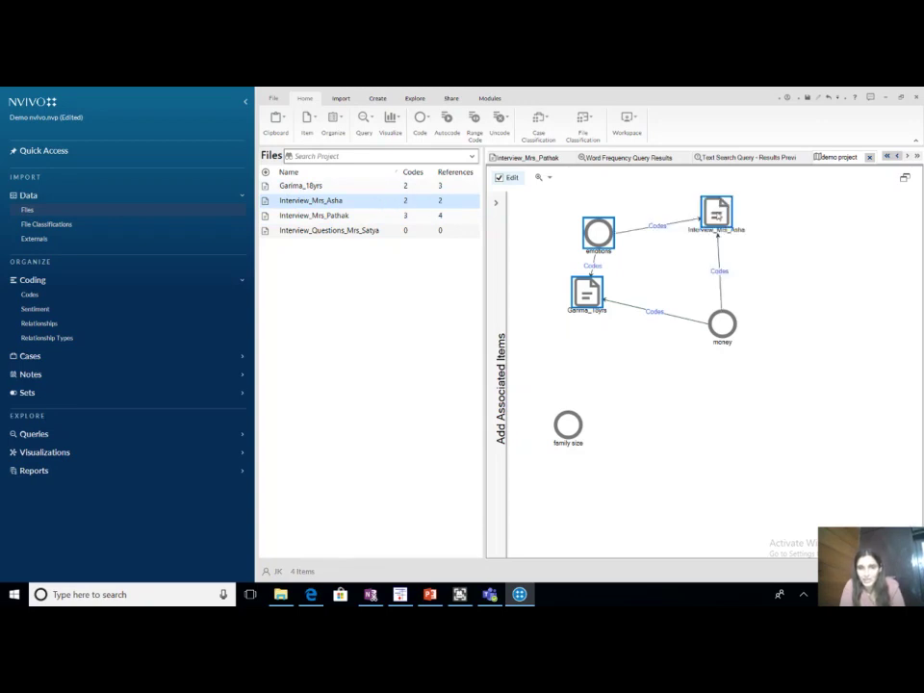
Add the third-listed interview file to the map, between the "money" and "family size" codes.
{"action": "left_click", "coordinate": [343, 216]}
{"action": "left_click", "coordinate": [379, 231], "text": "shift"}
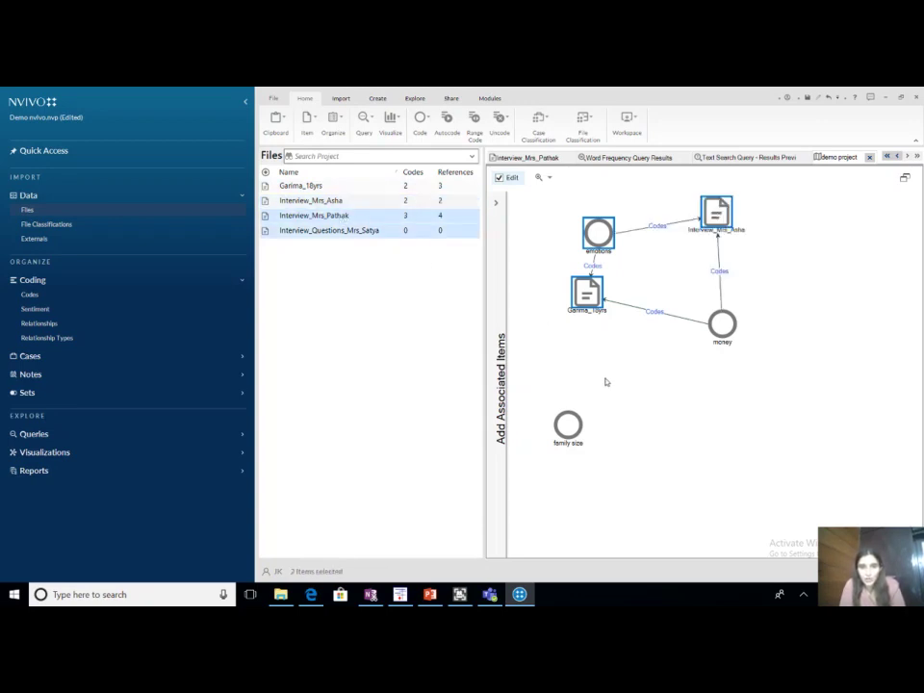
{"action": "left_click", "coordinate": [367, 219]}
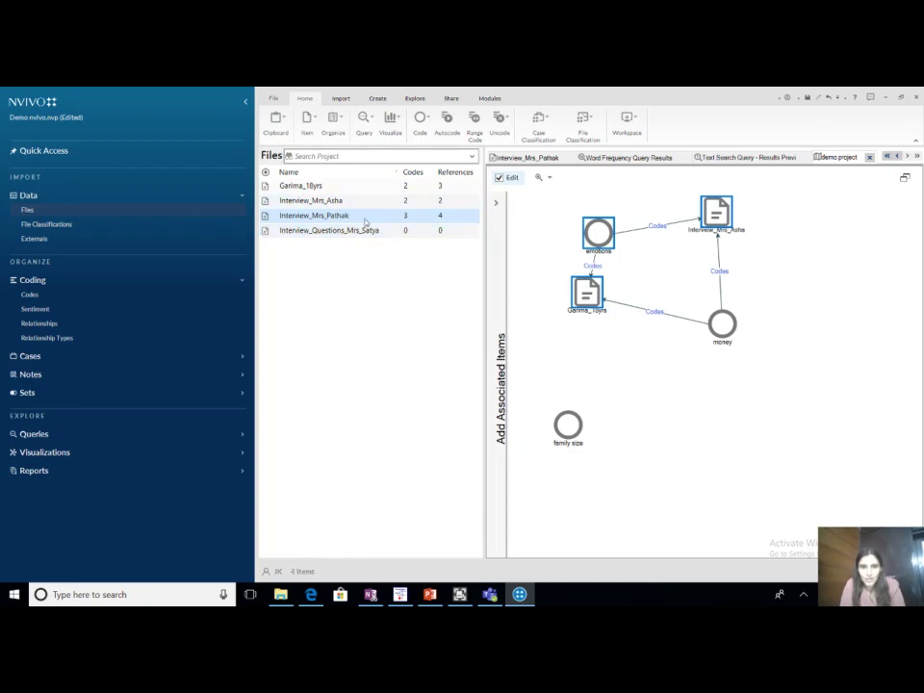
{"action": "left_click_drag", "start_coordinate": [367, 220], "coordinate": [660, 374]}
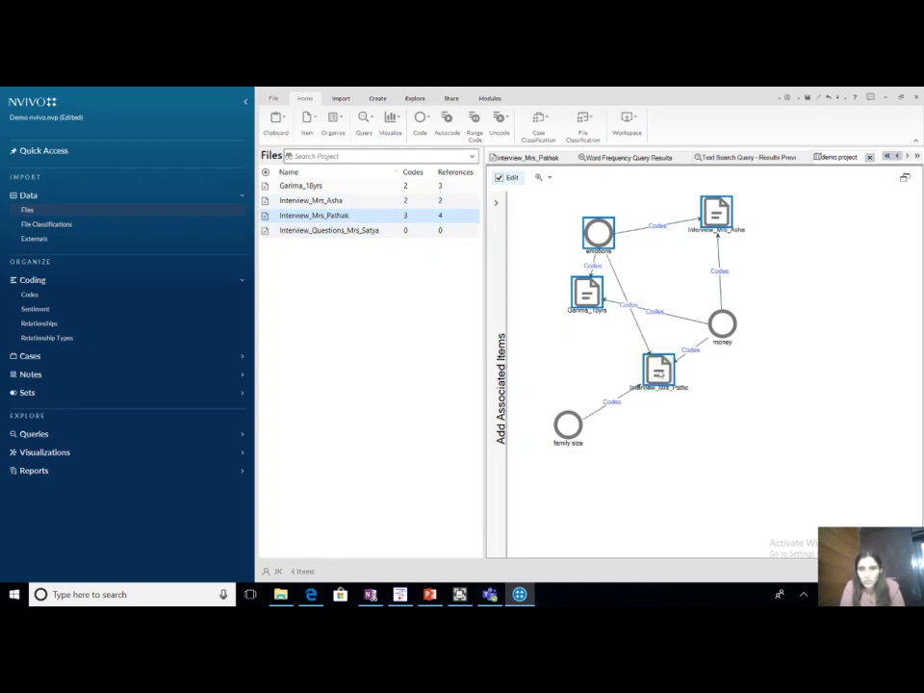
Add the interview questions file to the map, in the empty area below the "money" code.
{"action": "key", "text": "Down"}
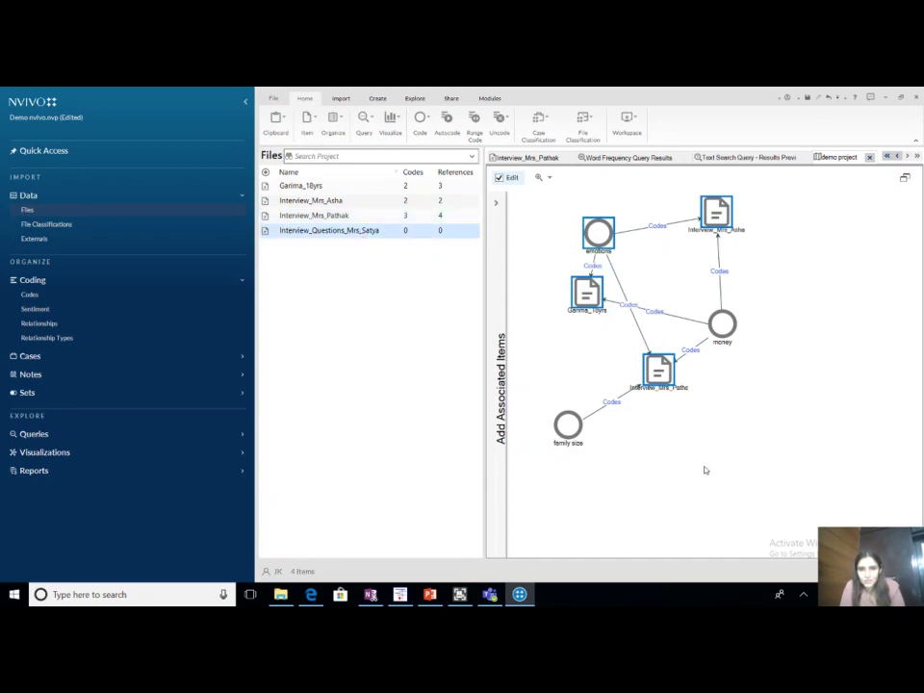
{"action": "left_click", "coordinate": [367, 233]}
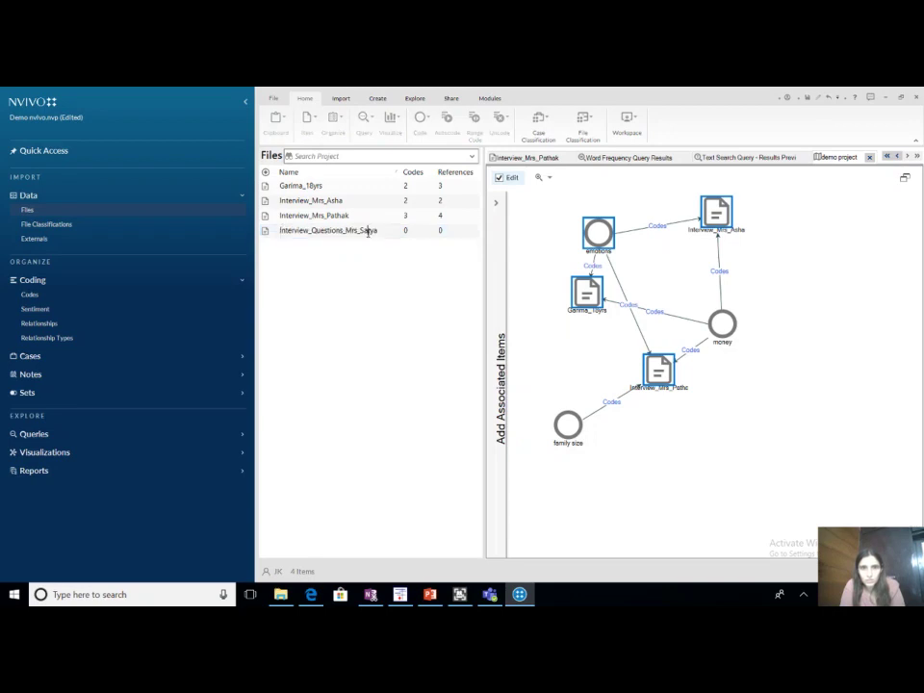
{"action": "left_click", "coordinate": [277, 233]}
{"action": "left_click_drag", "start_coordinate": [294, 234], "coordinate": [758, 460]}
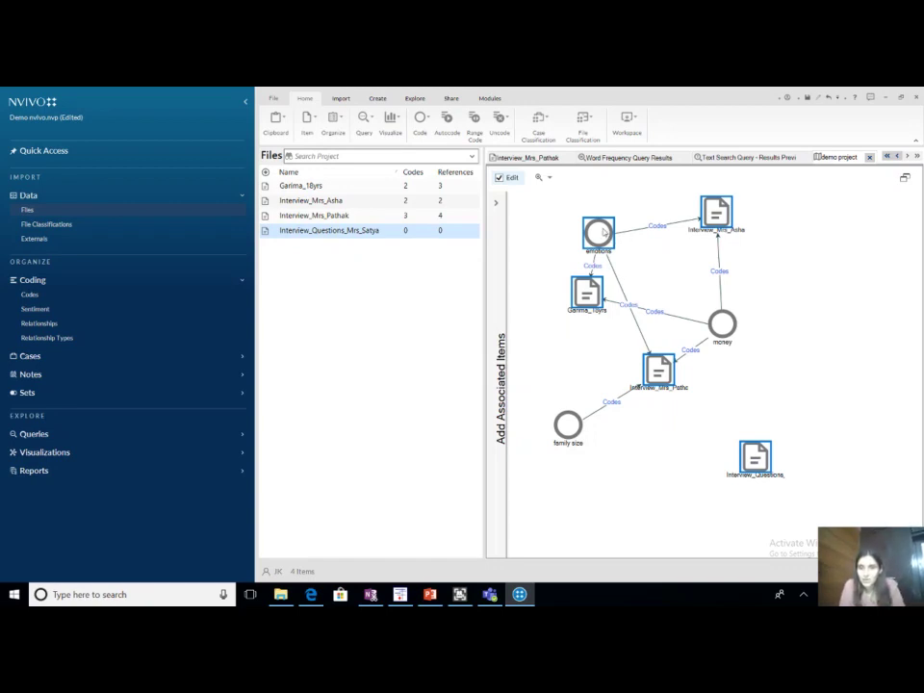
Reposition the selected "emotions" code and interview files together so the group sits lower on the map, clear of the "money" code.
{"action": "left_click", "coordinate": [634, 200]}
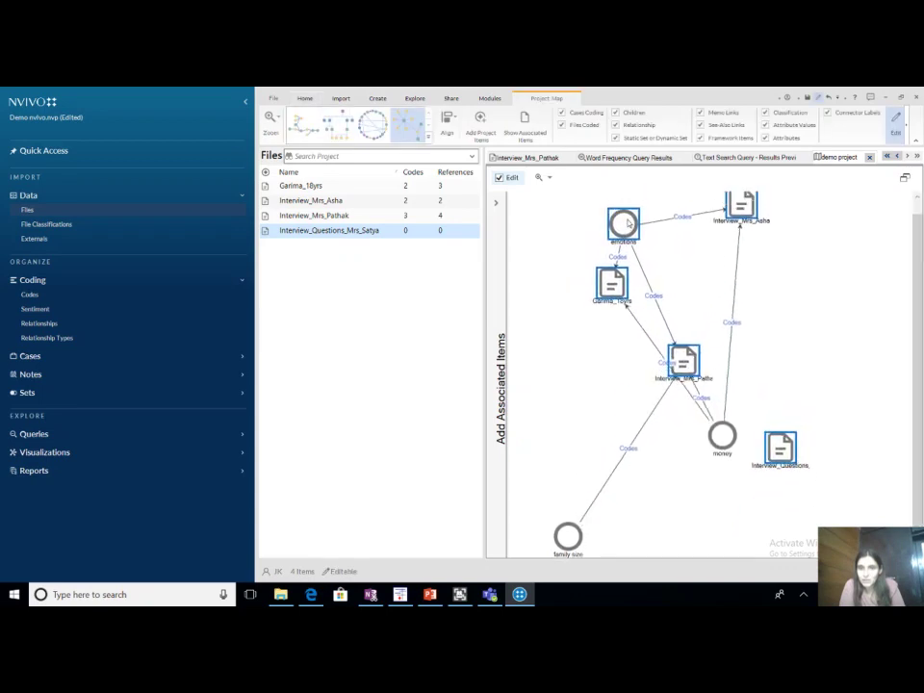
{"action": "left_click_drag", "start_coordinate": [610, 285], "coordinate": [588, 302]}
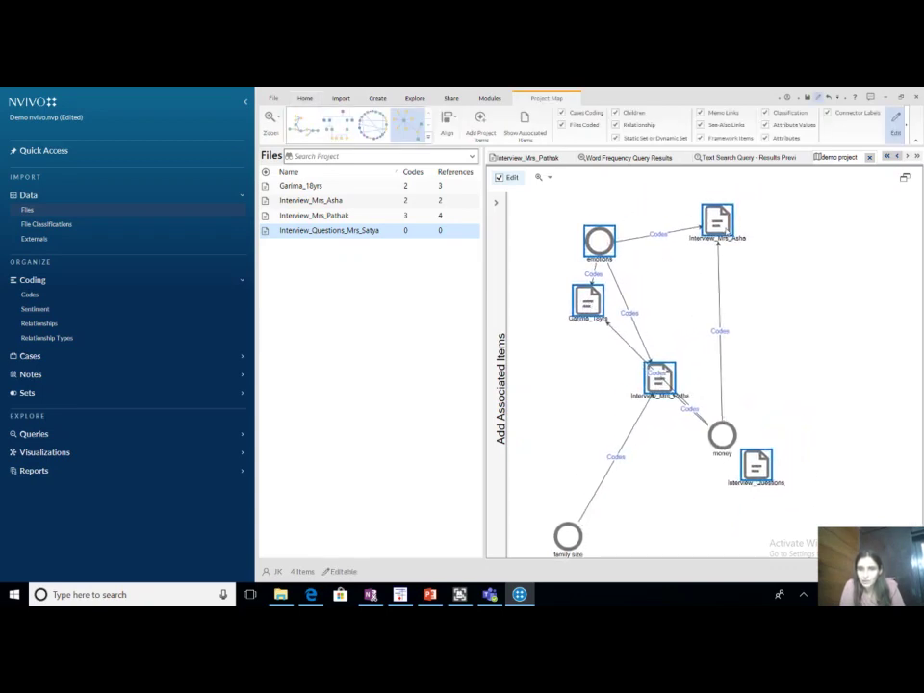
{"action": "left_click_drag", "start_coordinate": [726, 230], "coordinate": [686, 292]}
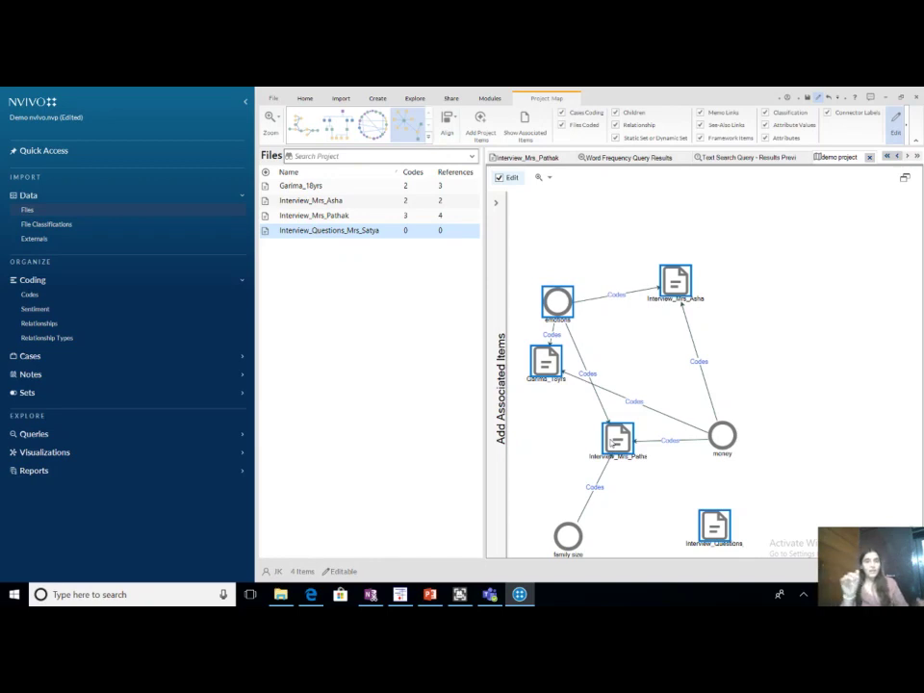
Check the associated items for the map selection, and open the "money" code's references.
{"action": "left_click", "coordinate": [497, 207]}
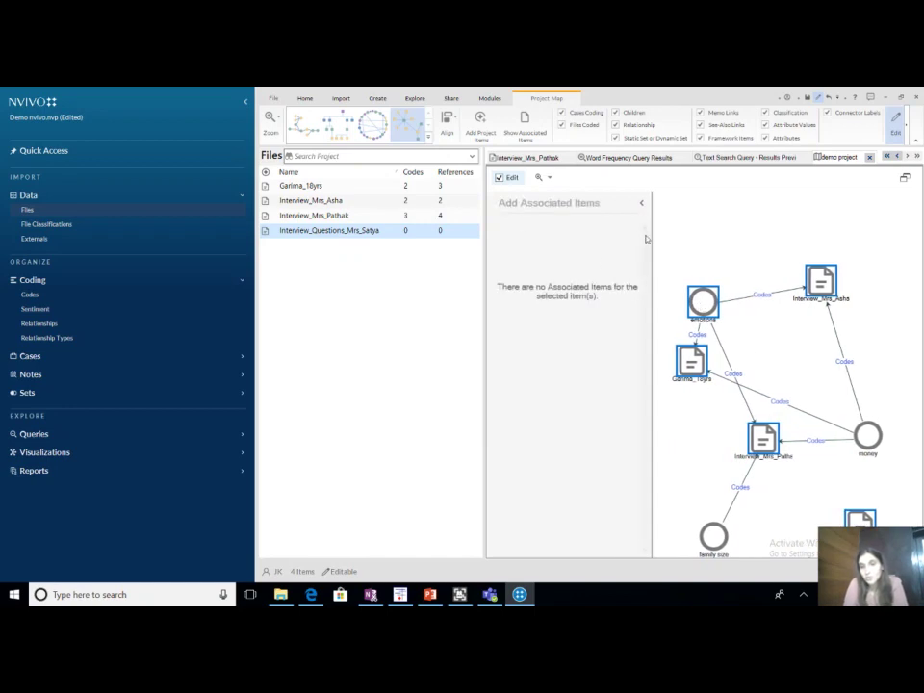
{"action": "left_click", "coordinate": [641, 206]}
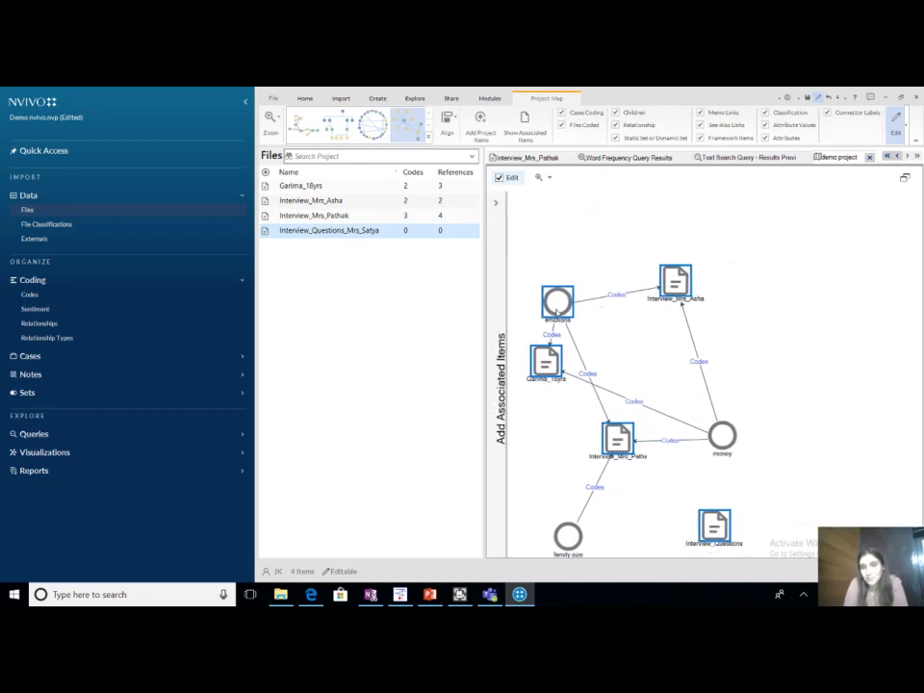
{"action": "left_click", "coordinate": [496, 204]}
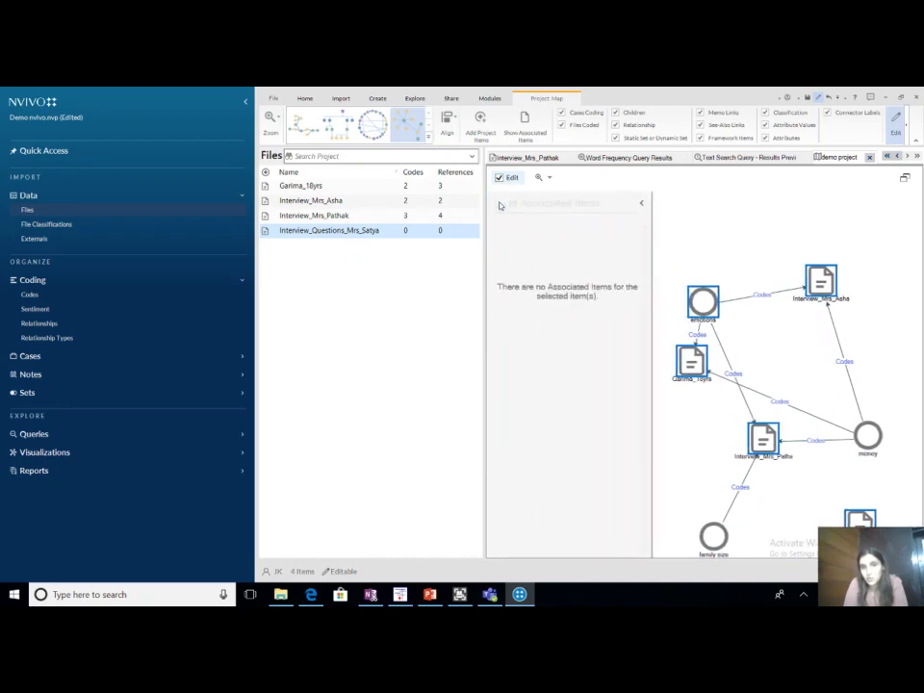
{"action": "left_click", "coordinate": [641, 204]}
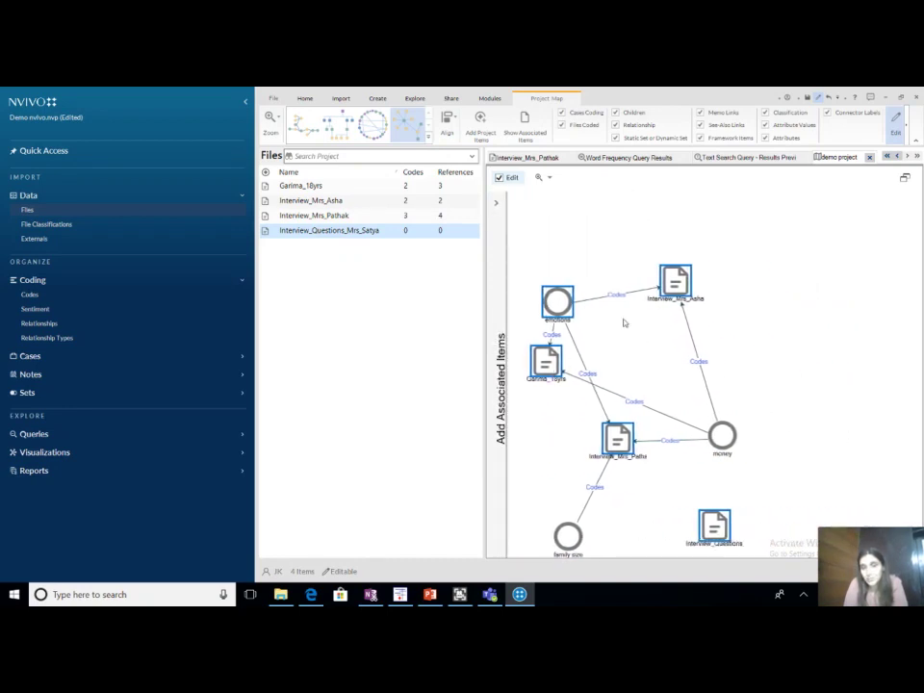
{"action": "left_click", "coordinate": [727, 443]}
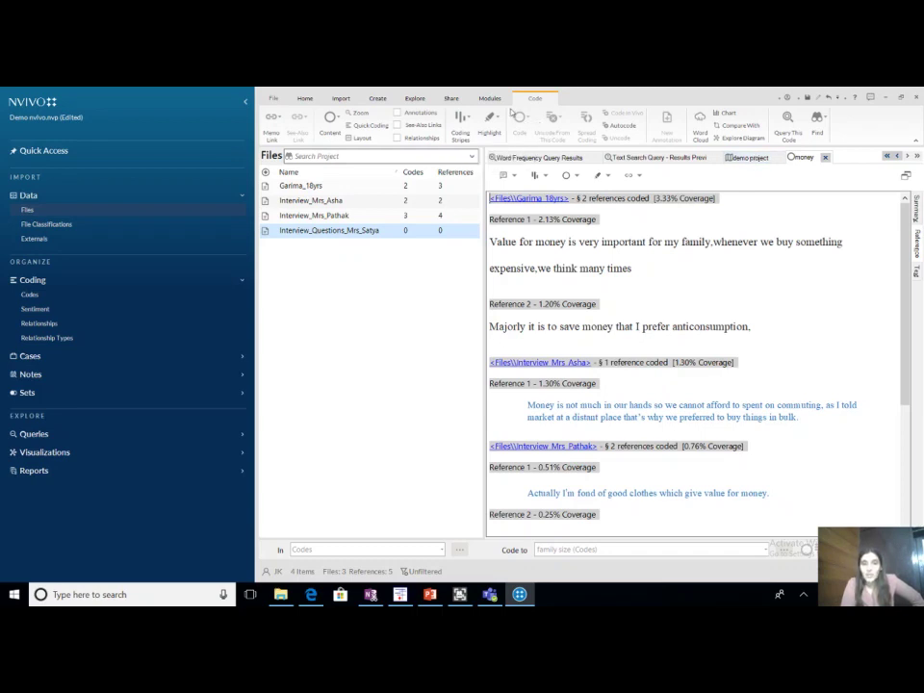
Create a concept map named "sustainable consumption for indian old women".
{"action": "left_click", "coordinate": [413, 100]}
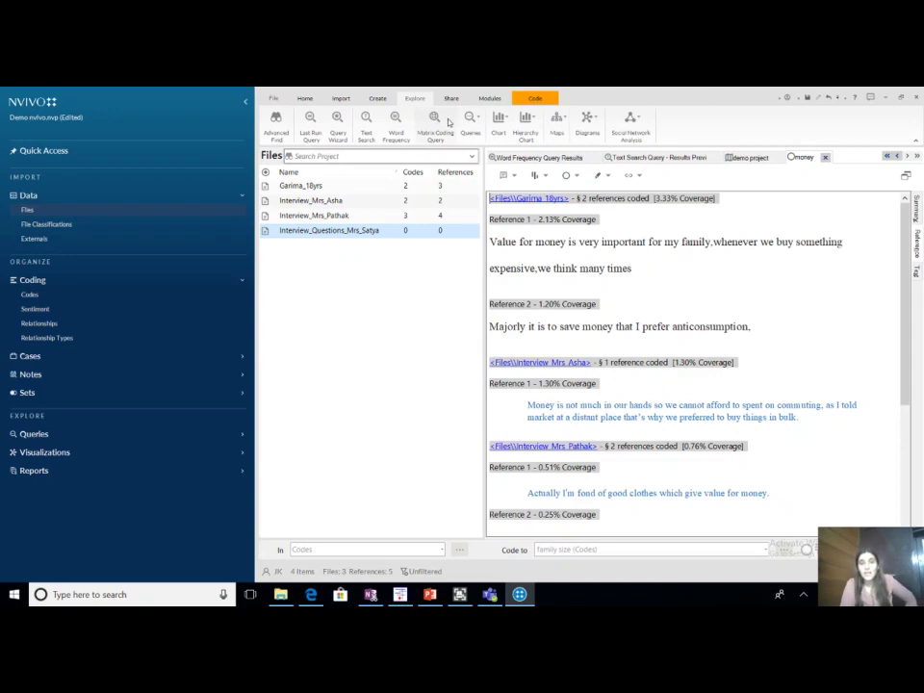
{"action": "left_click", "coordinate": [556, 130]}
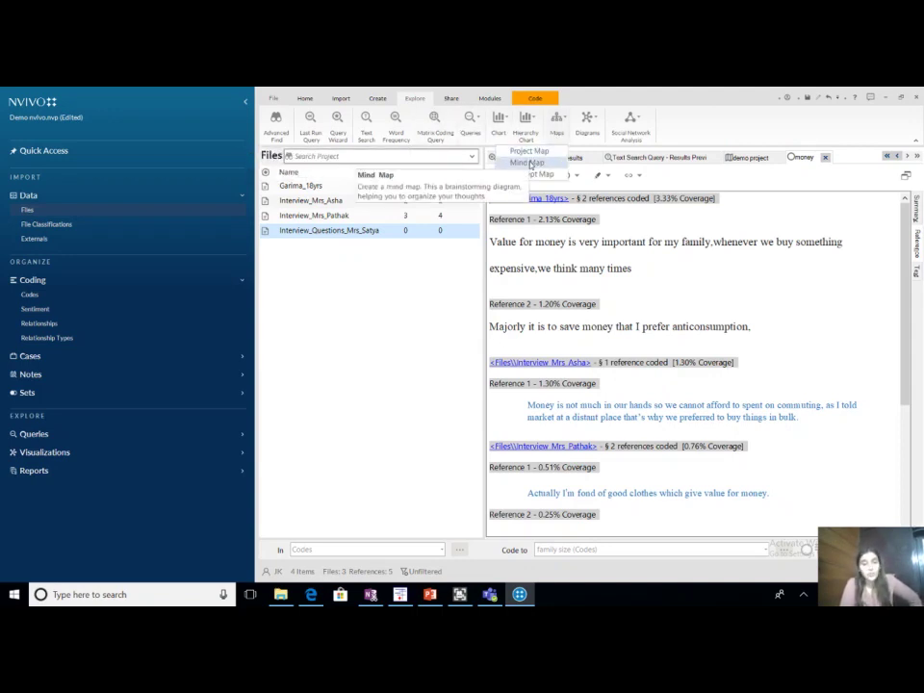
{"action": "left_click", "coordinate": [533, 174]}
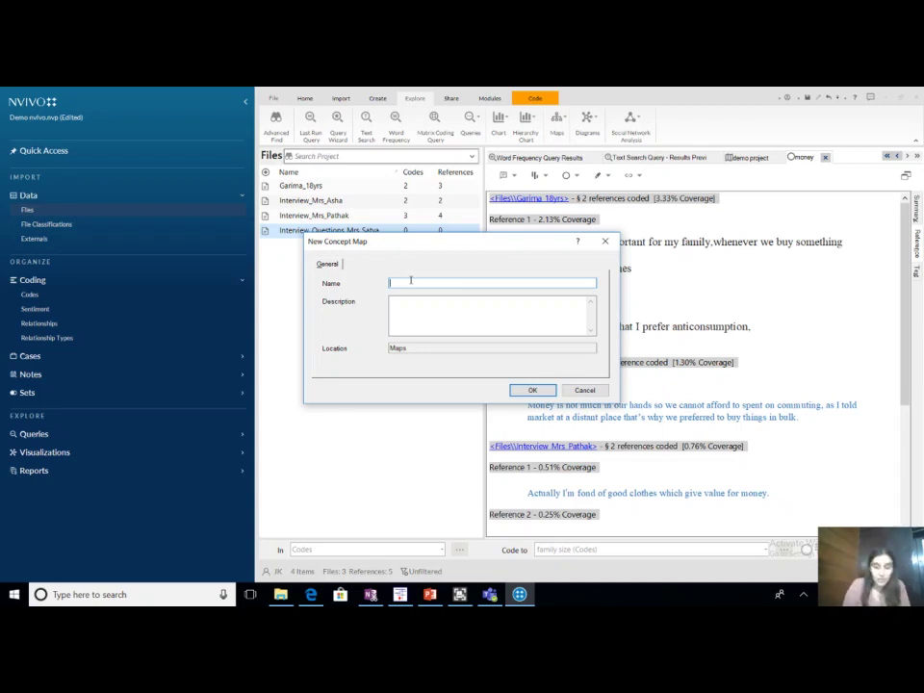
{"action": "type", "text": "sus"}
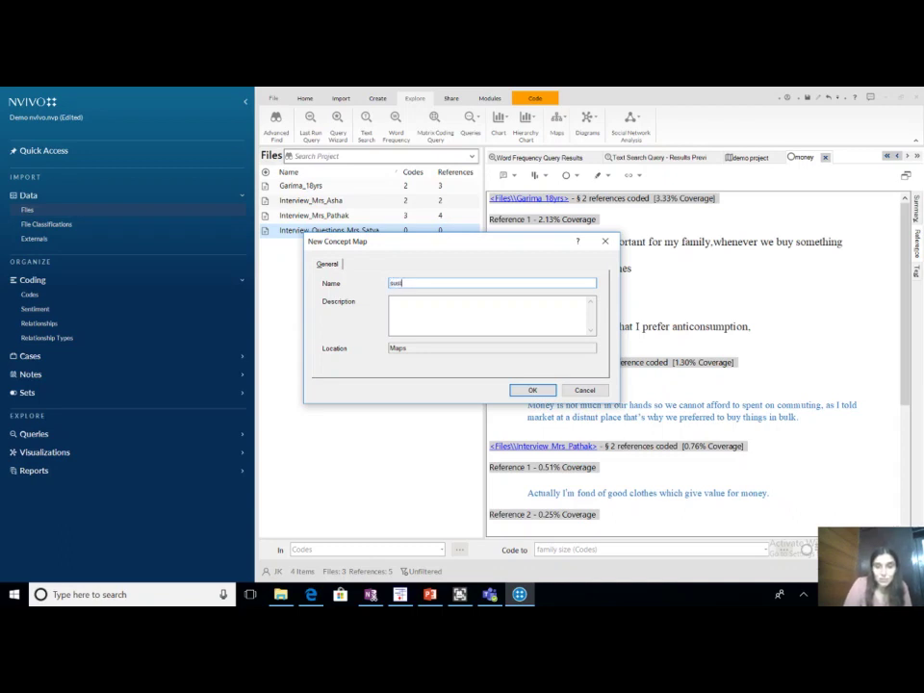
{"action": "type", "text": "tainable co"}
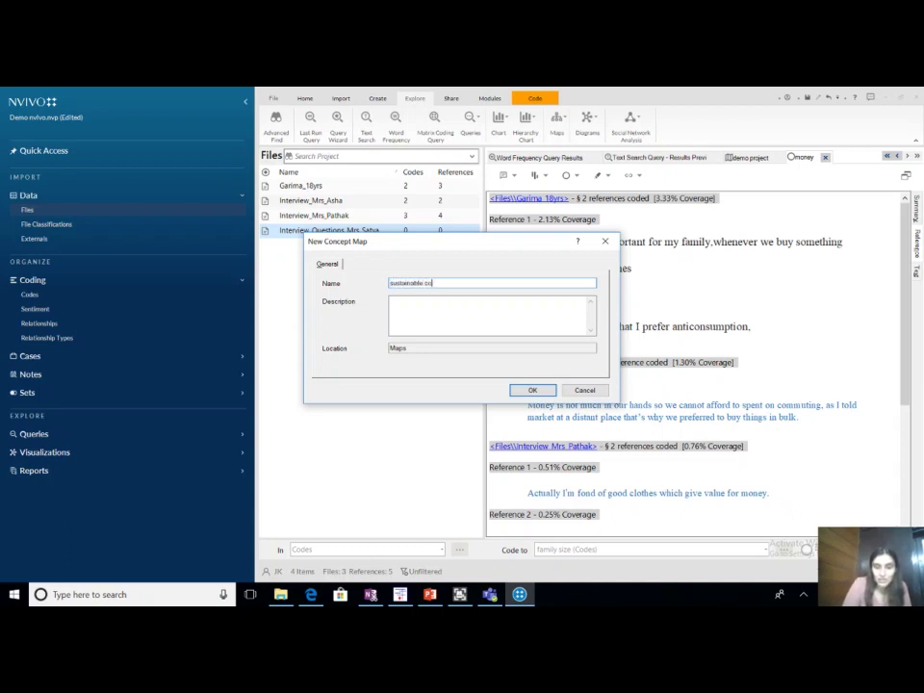
{"action": "type", "text": "nsumption"}
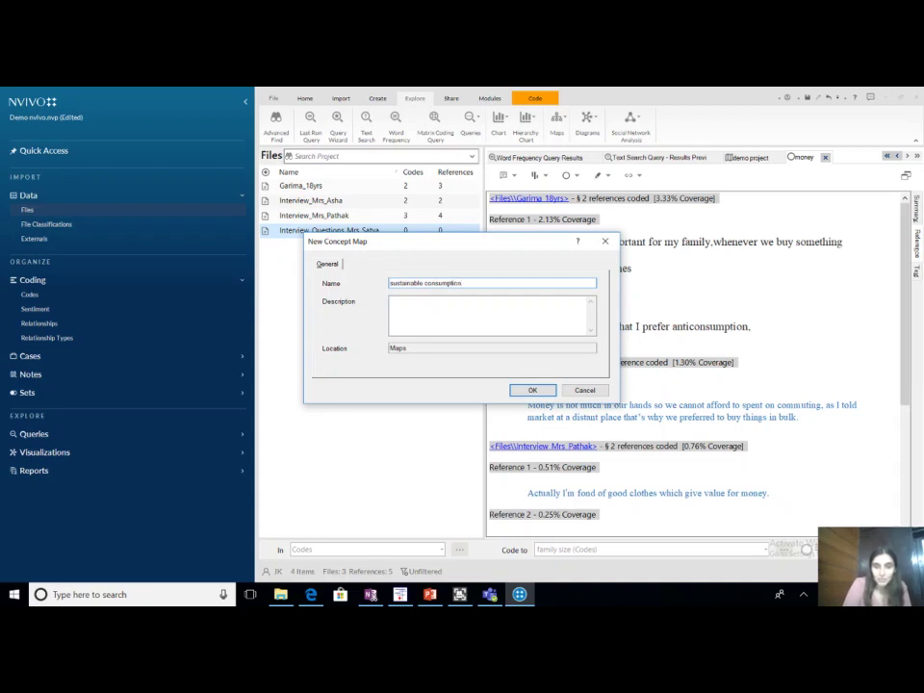
{"action": "type", "text": " for indian old women"}
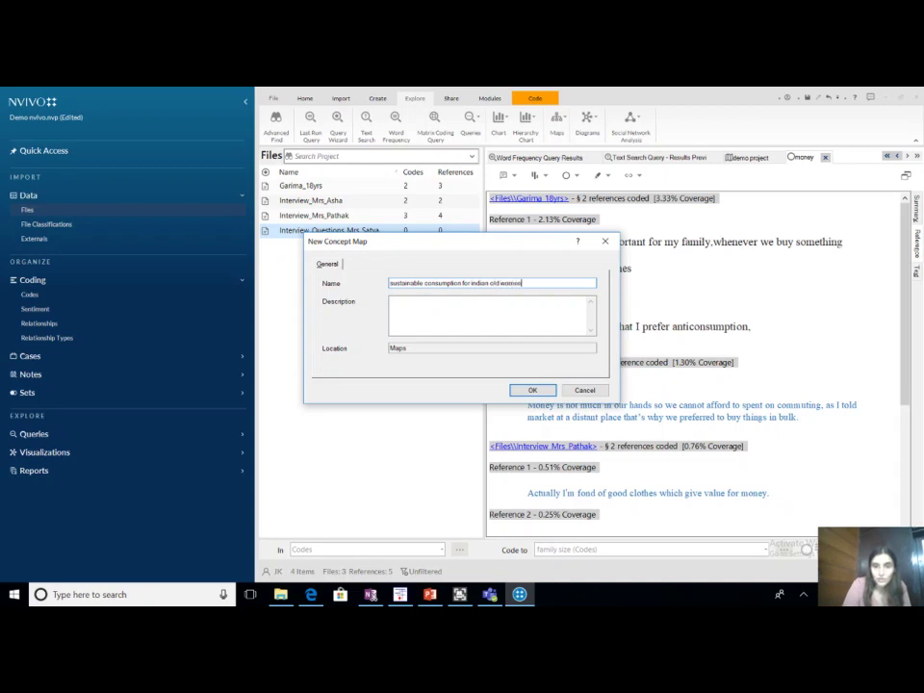
{"action": "left_click", "coordinate": [532, 390]}
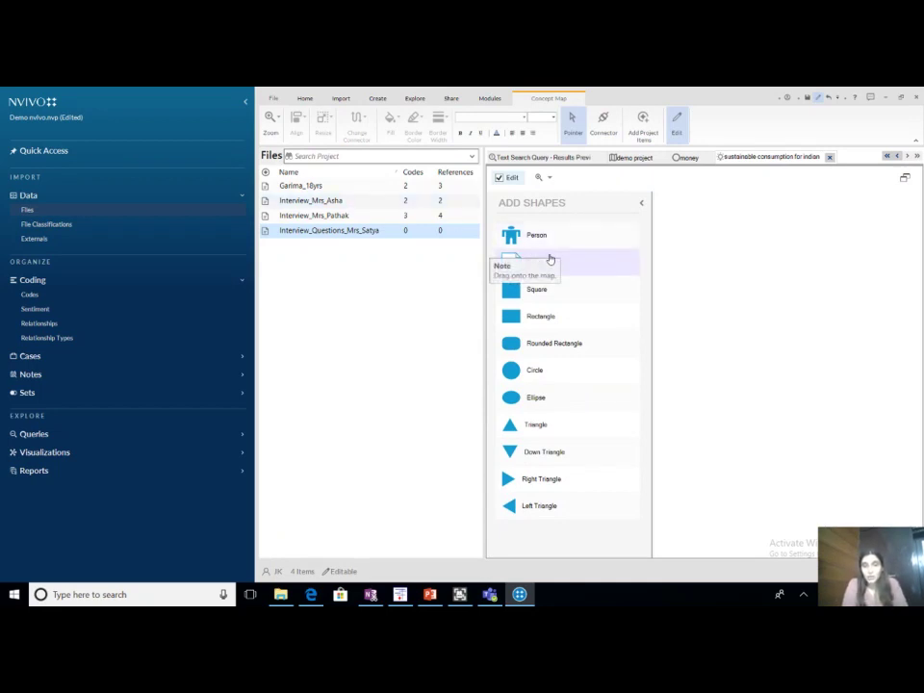
Add the "money" code from the project's codes to the upper part of the concept map.
{"action": "left_click", "coordinate": [38, 294]}
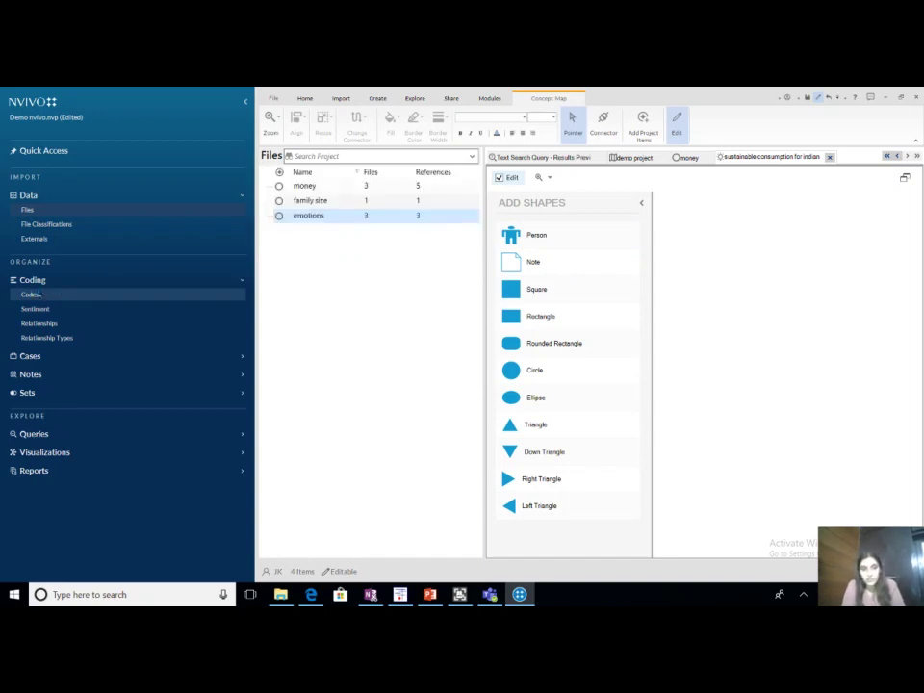
{"action": "left_click", "coordinate": [305, 185]}
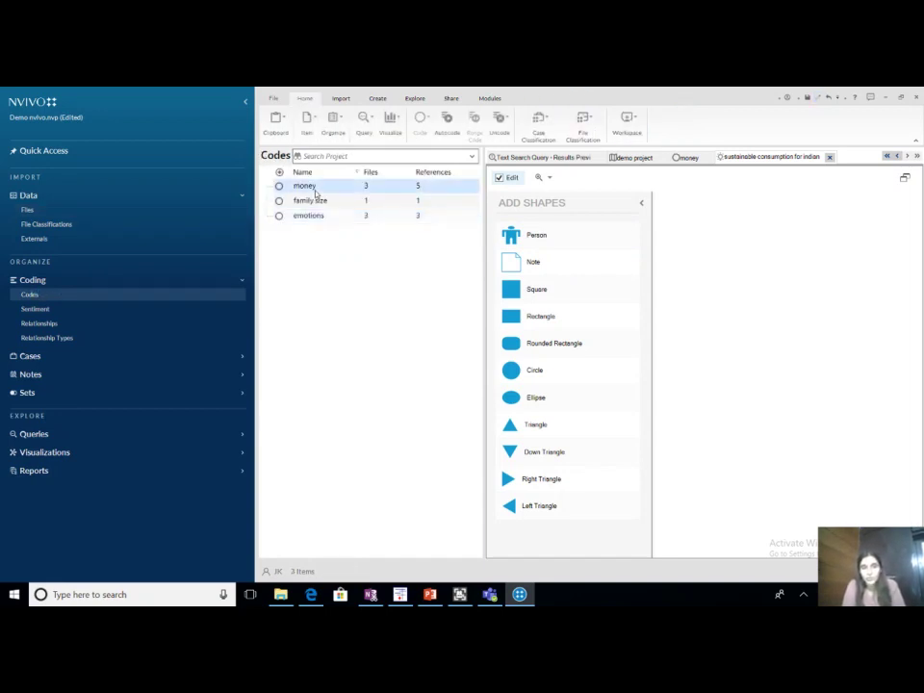
{"action": "key", "text": "shift+Down"}
{"action": "key", "text": "shift+Down"}
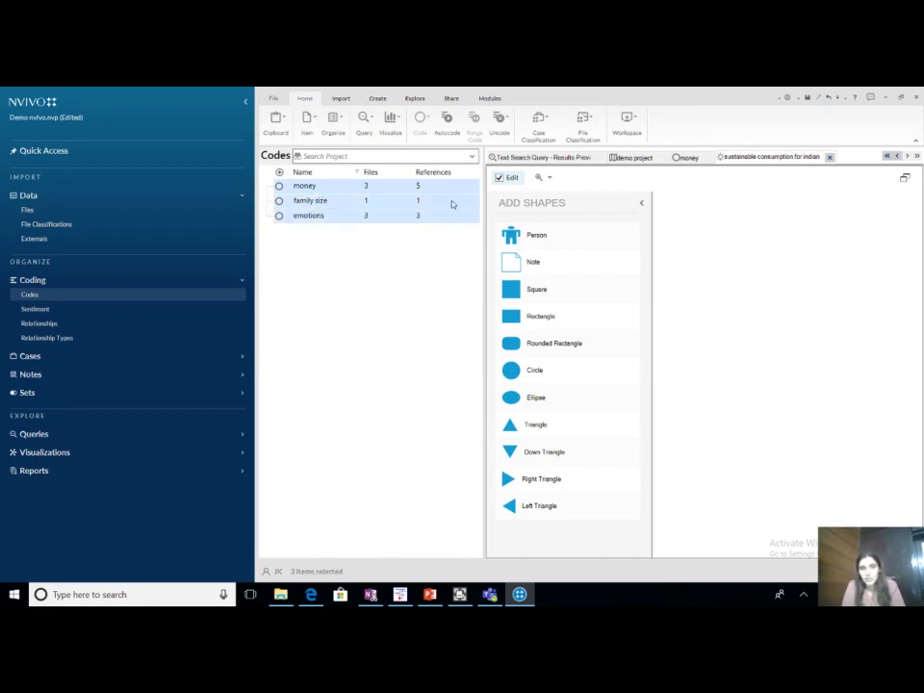
{"action": "left_click", "coordinate": [421, 187]}
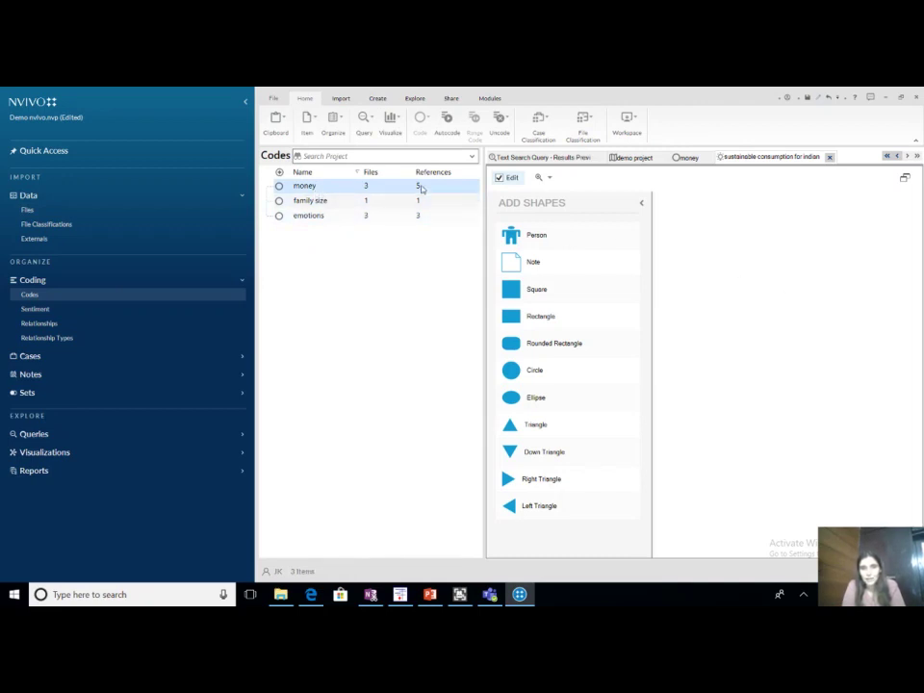
{"action": "left_click_drag", "start_coordinate": [708, 260], "coordinate": [704, 251]}
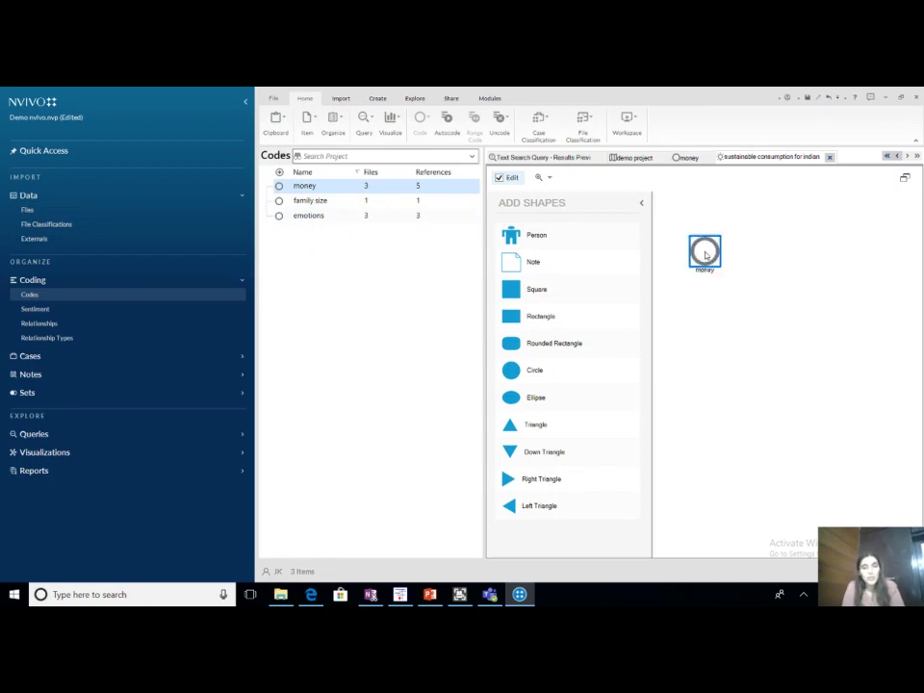
Open the "family size" code's references, and select the "money" code in the codes list.
{"action": "left_click", "coordinate": [389, 202]}
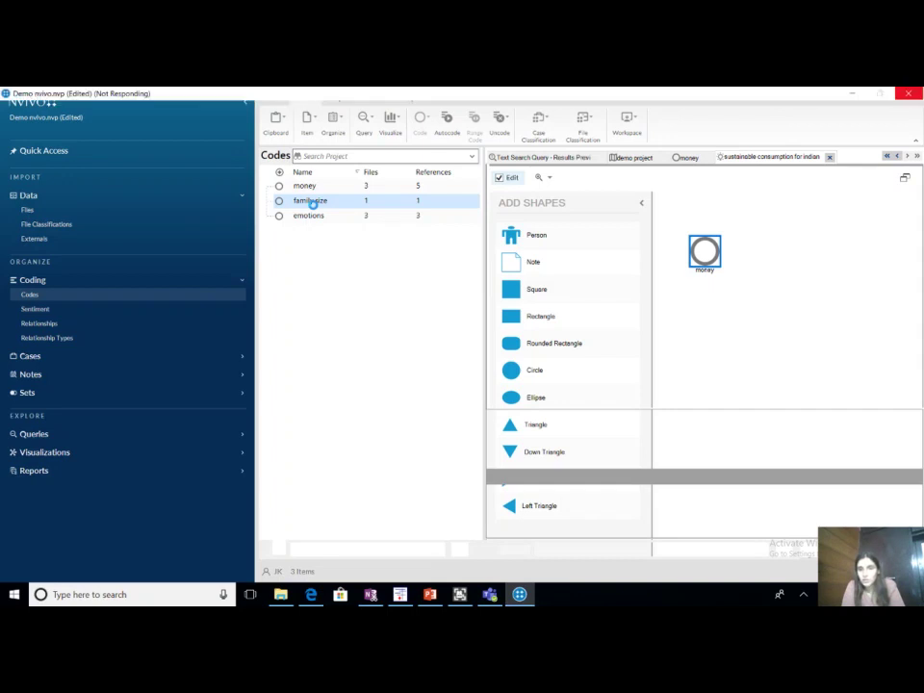
{"action": "left_click", "coordinate": [312, 207]}
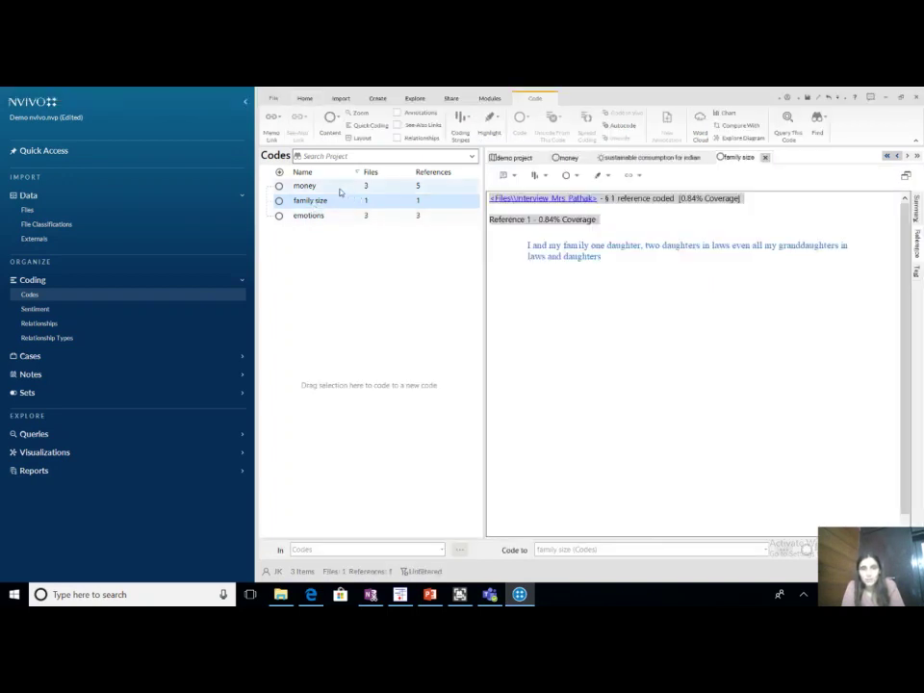
{"action": "left_click", "coordinate": [338, 189]}
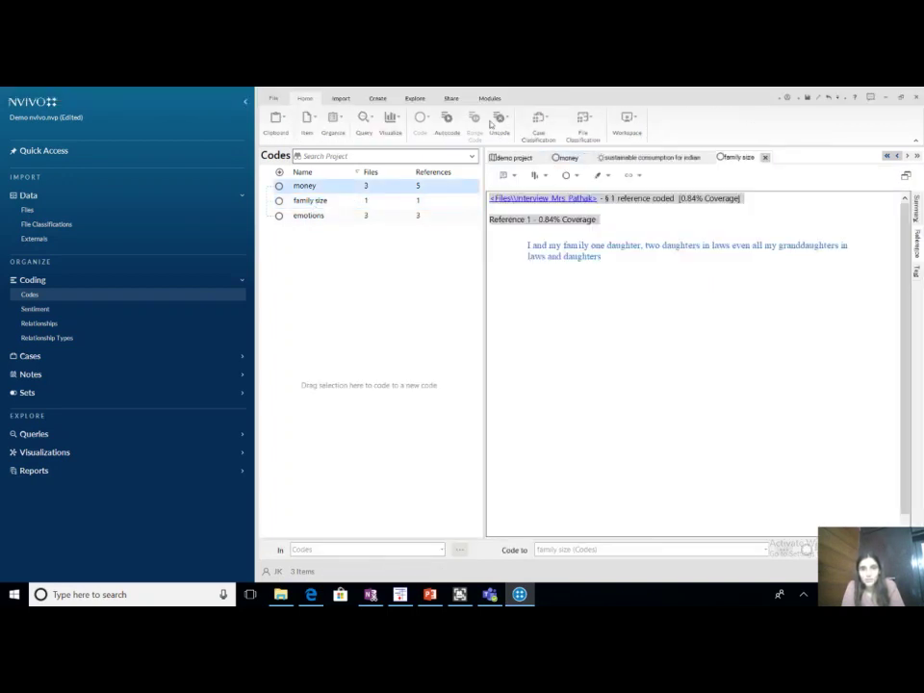
Create another concept map named "sust".
{"action": "left_click", "coordinate": [414, 98]}
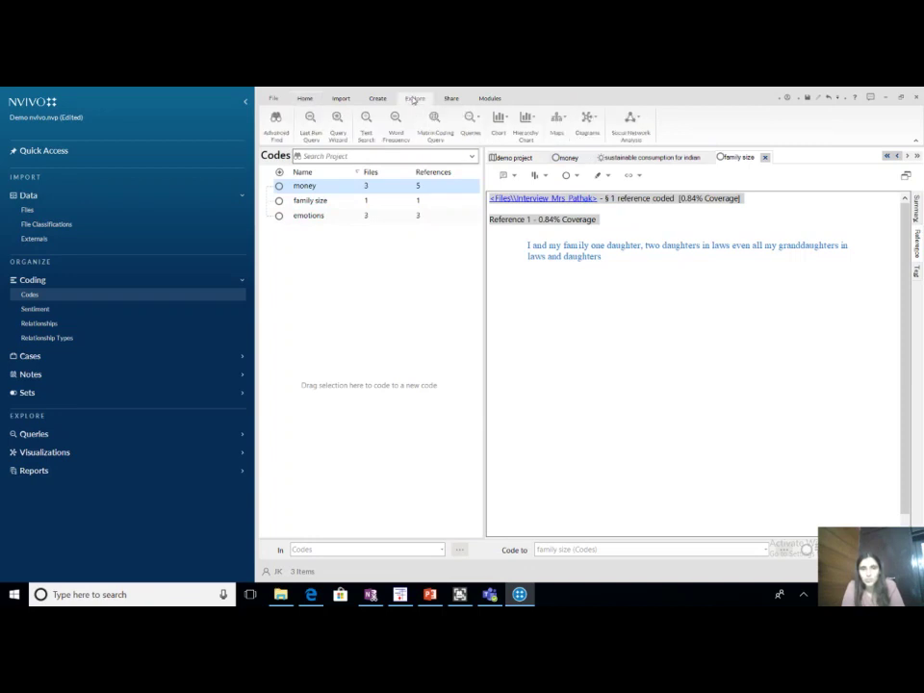
{"action": "left_click", "coordinate": [556, 122]}
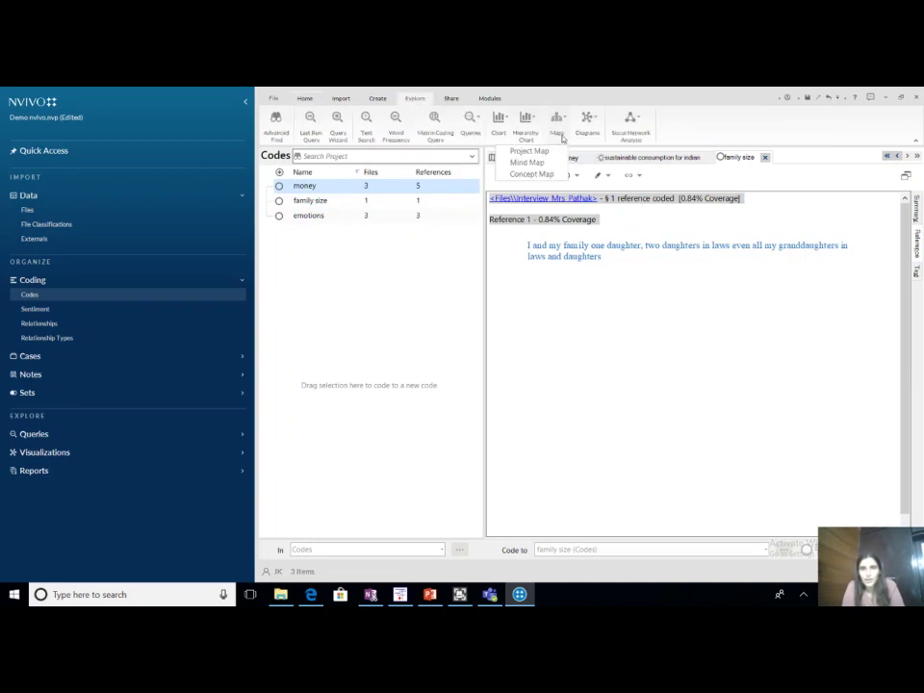
{"action": "left_click", "coordinate": [531, 174]}
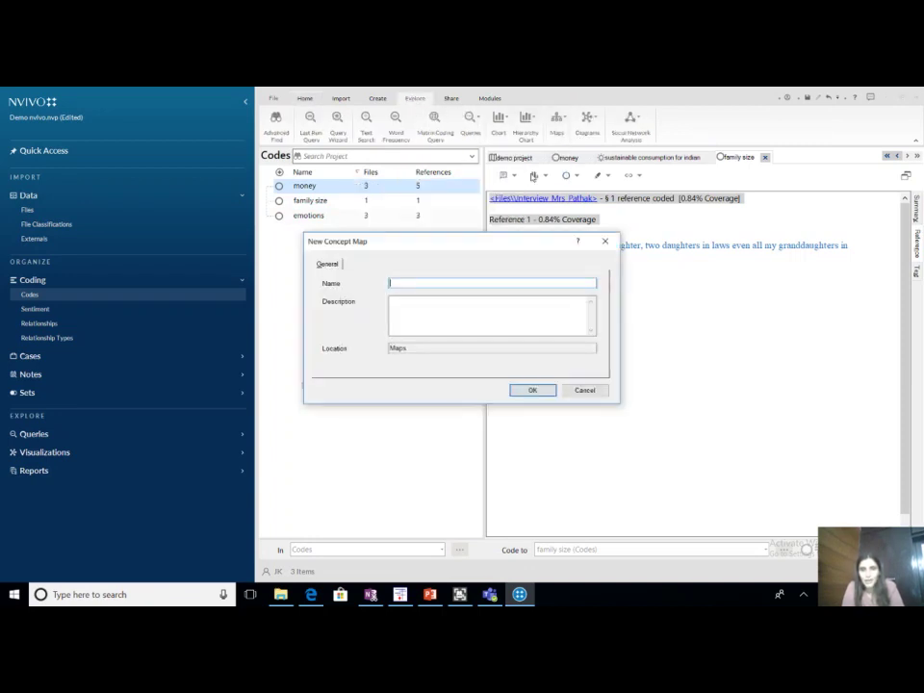
{"action": "type", "text": "sust"}
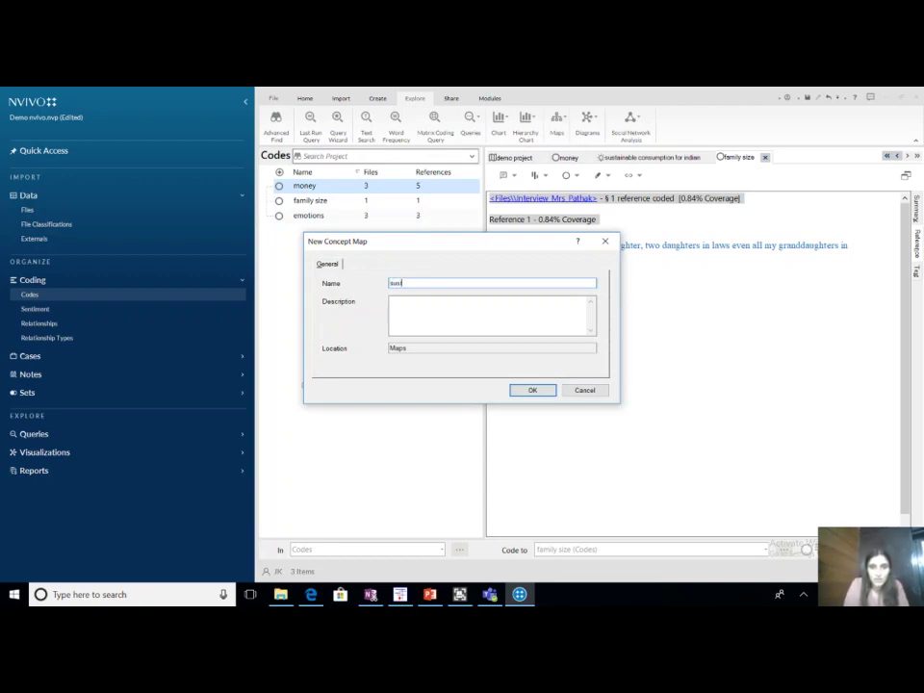
{"action": "left_click", "coordinate": [540, 392]}
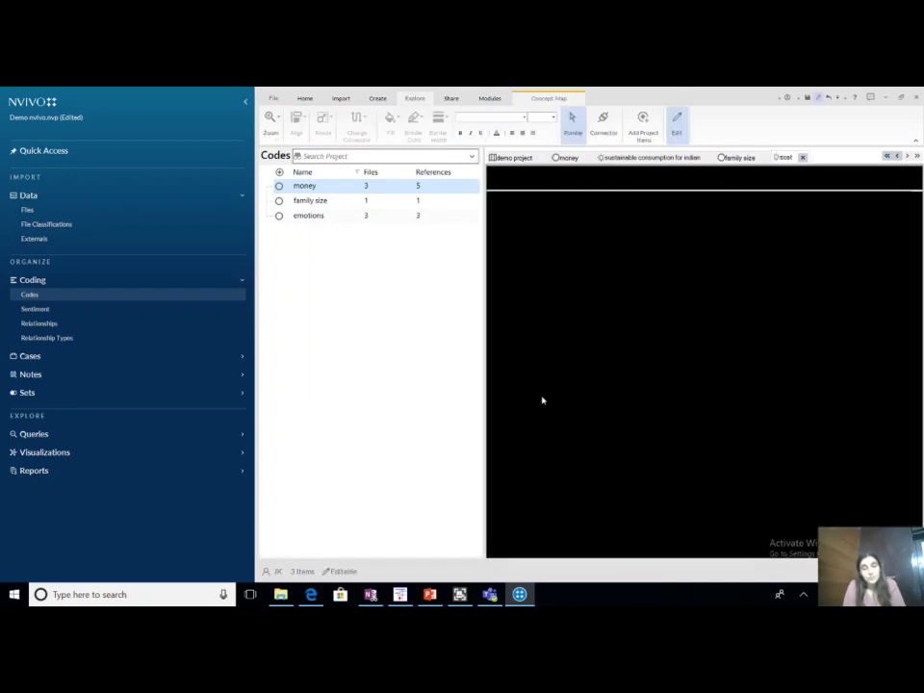
Add the "money", "family size" and "emotions" codes to the "sust" concept map, one below the other.
{"action": "left_click", "coordinate": [339, 189]}
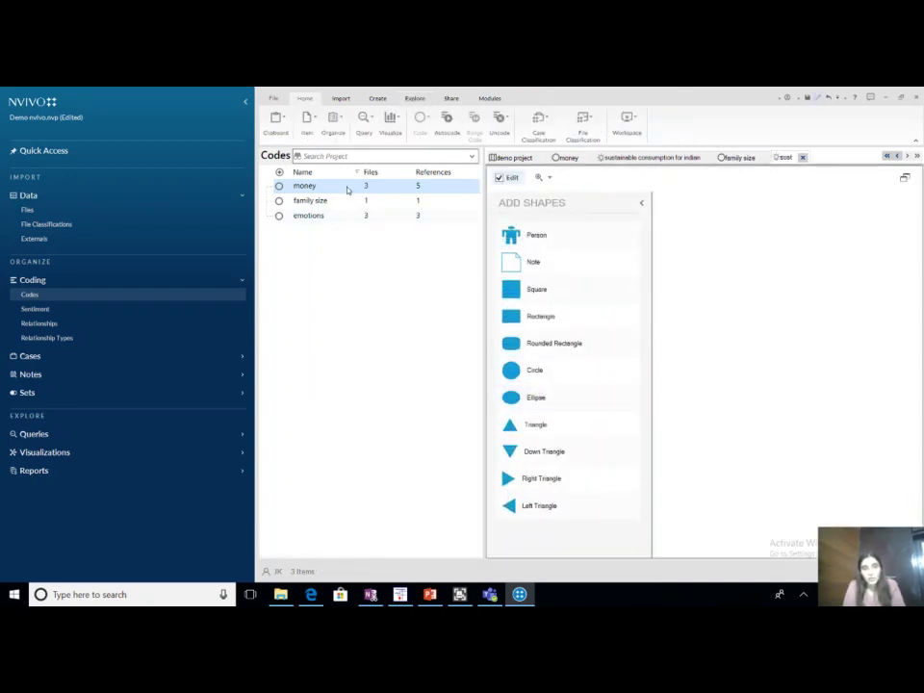
{"action": "left_click", "coordinate": [280, 186]}
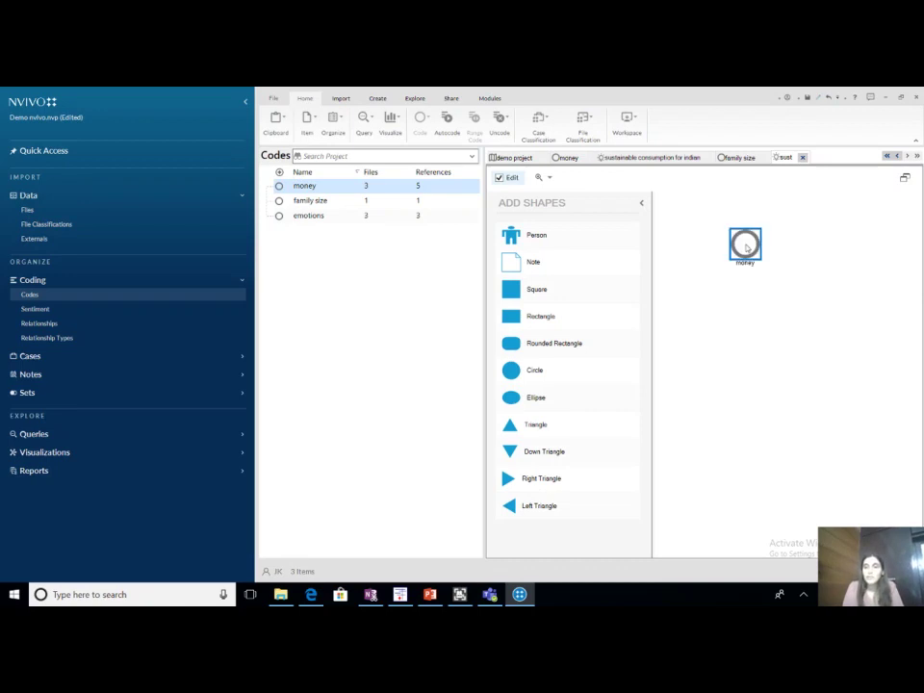
{"action": "left_click", "coordinate": [280, 201]}
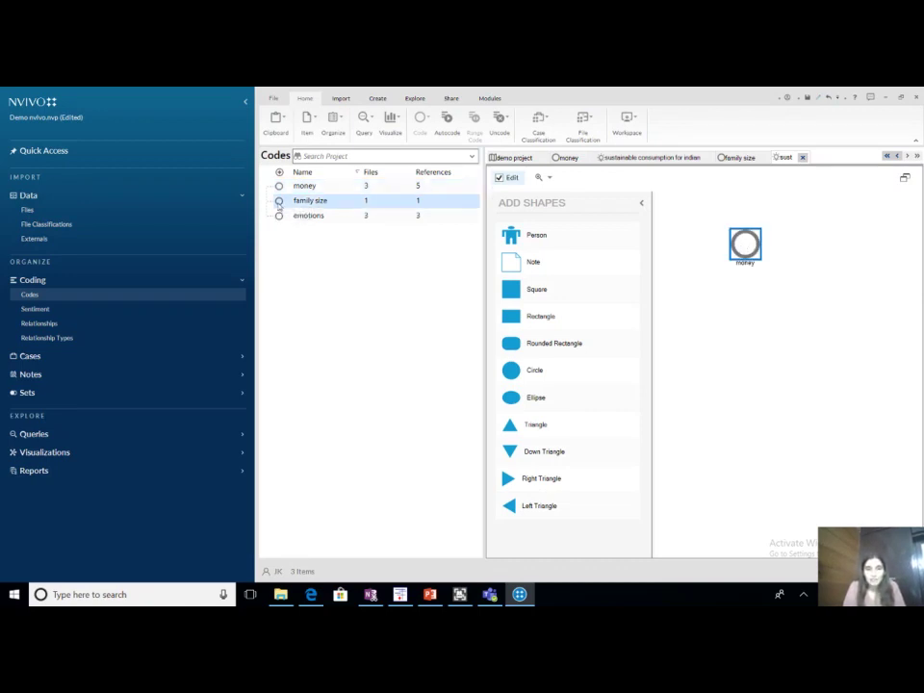
{"action": "left_click_drag", "start_coordinate": [279, 201], "coordinate": [762, 310]}
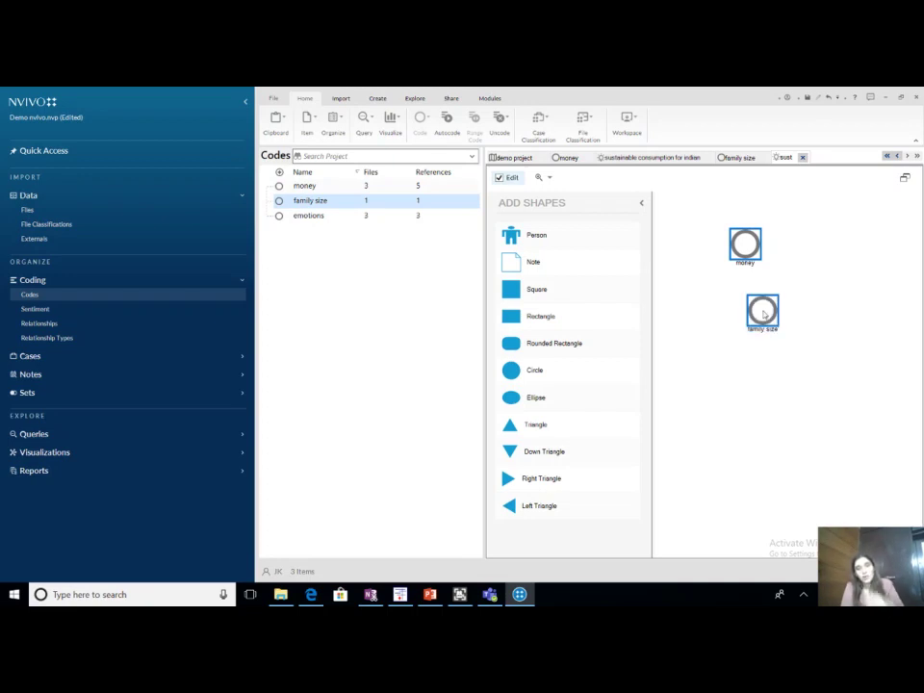
{"action": "left_click", "coordinate": [306, 219]}
{"action": "left_click_drag", "start_coordinate": [306, 219], "coordinate": [771, 380]}
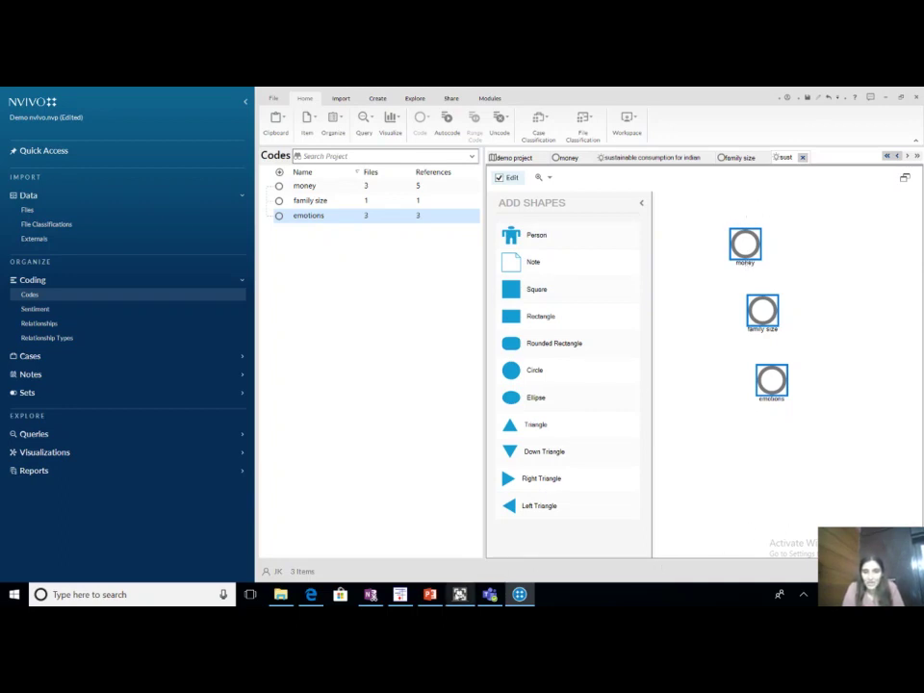
{"action": "left_click", "coordinate": [460, 594]}
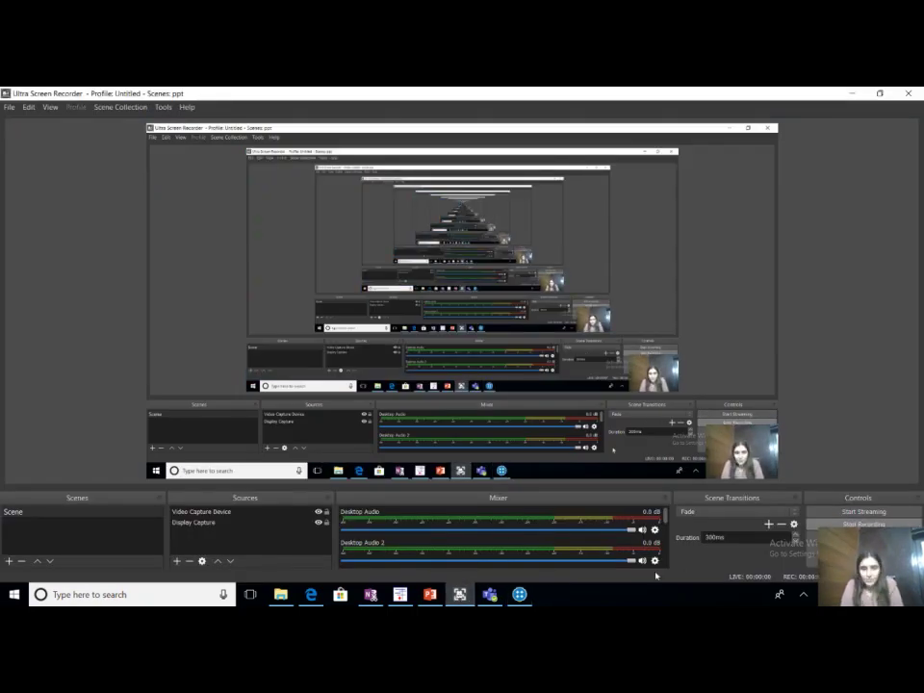
{"action": "left_click", "coordinate": [520, 594]}
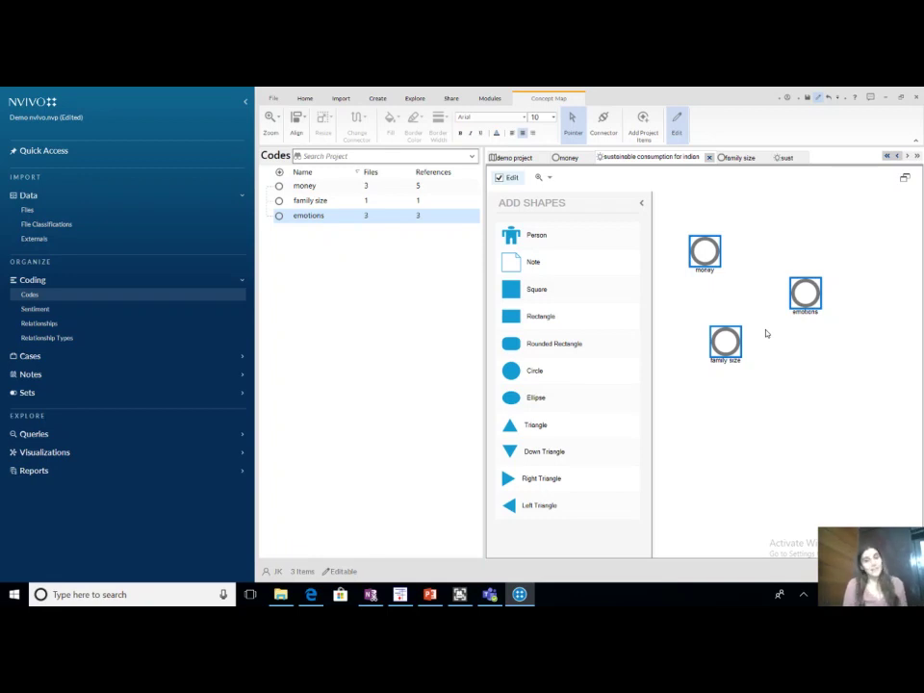
On the sustainable consumption concept map, draw connectors from "family size" to "money" and from "emotions" to "family size".
{"action": "left_click", "coordinate": [613, 131]}
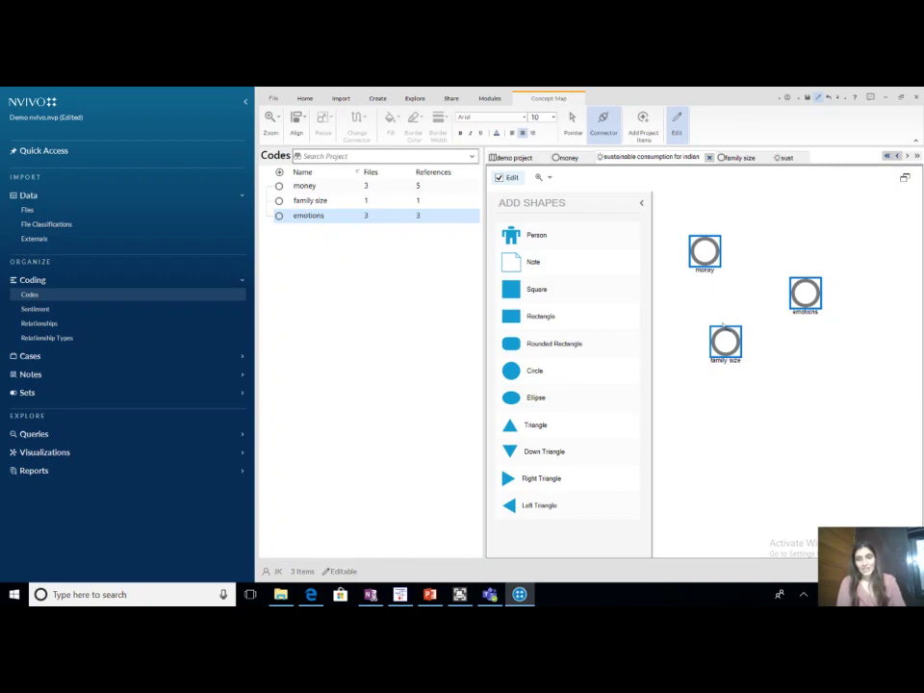
{"action": "left_click_drag", "start_coordinate": [722, 327], "coordinate": [705, 254]}
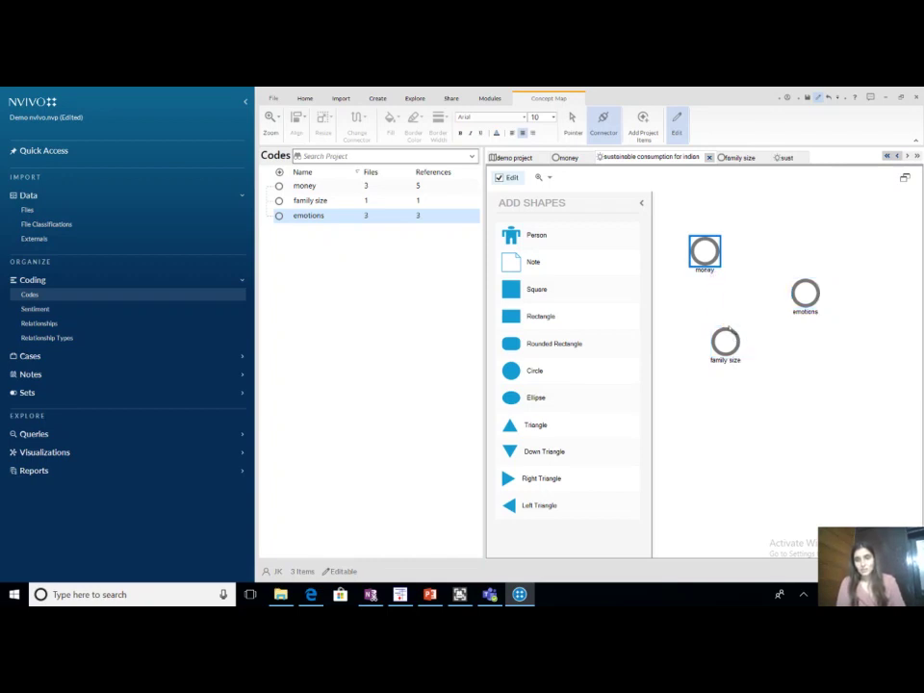
{"action": "left_click_drag", "start_coordinate": [727, 330], "coordinate": [717, 252]}
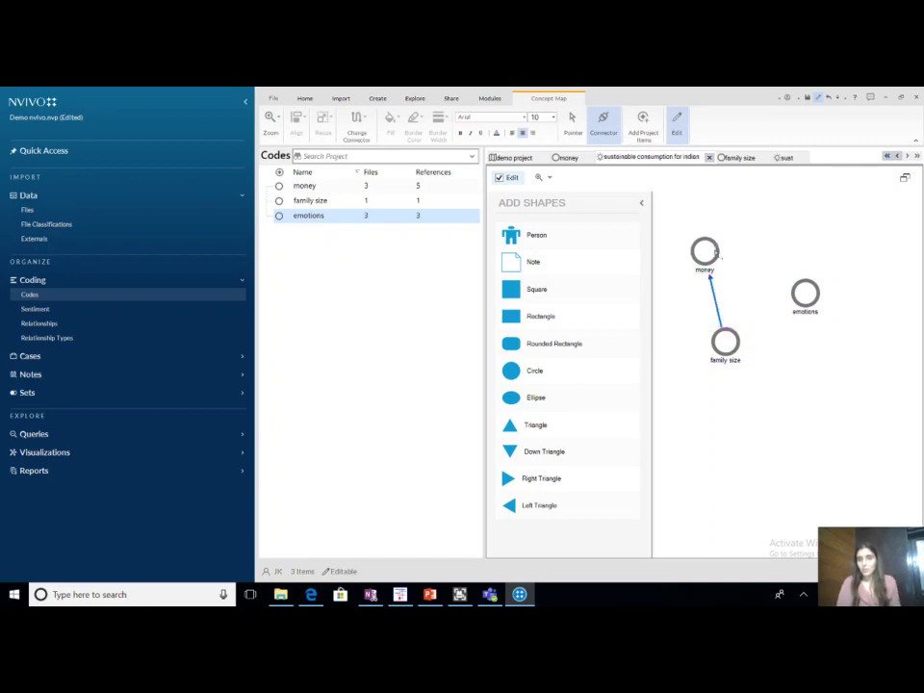
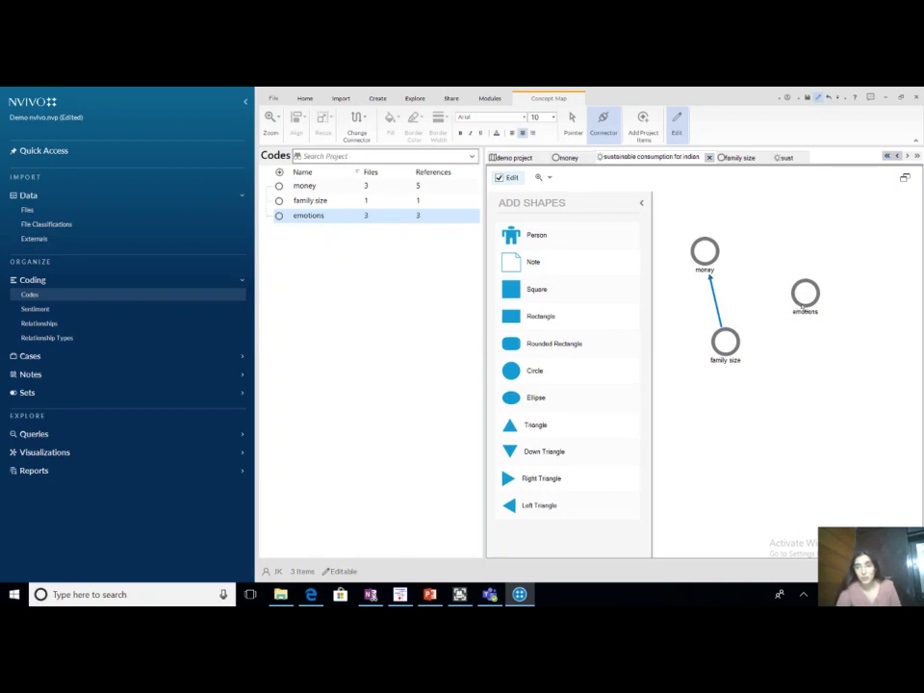
{"action": "left_click", "coordinate": [803, 300]}
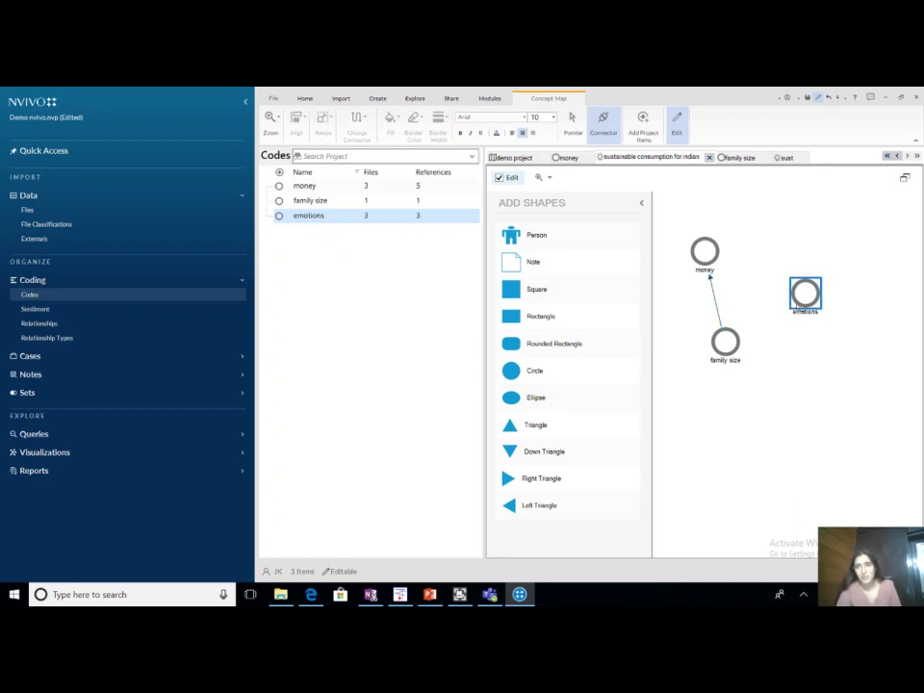
{"action": "left_click_drag", "start_coordinate": [807, 302], "coordinate": [747, 336]}
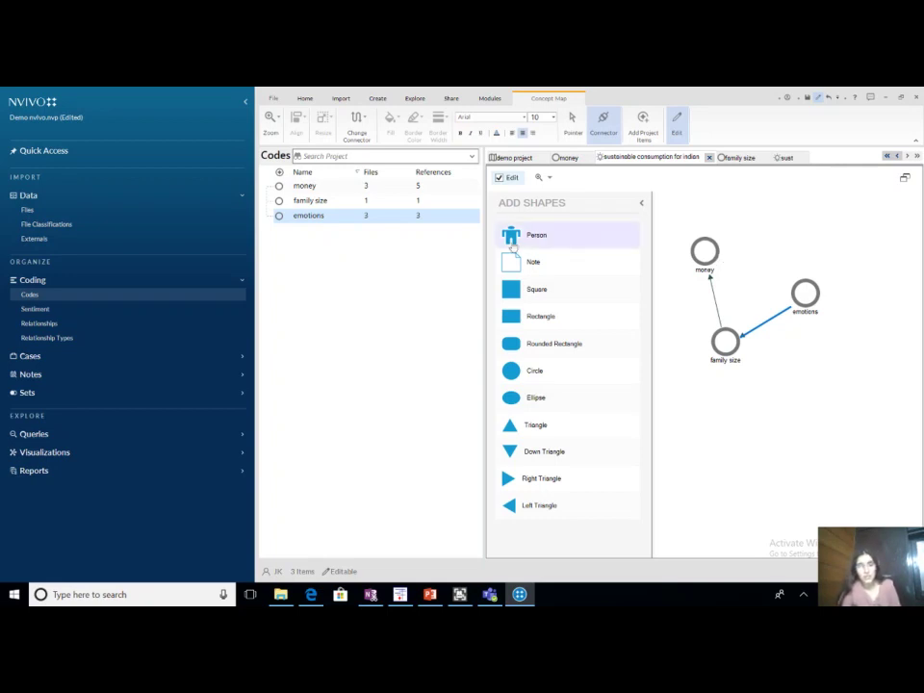
Try placing a triangle shape between the "money" and "family size" codes, and delete it from the map.
{"action": "left_click_drag", "start_coordinate": [520, 235], "coordinate": [411, 231]}
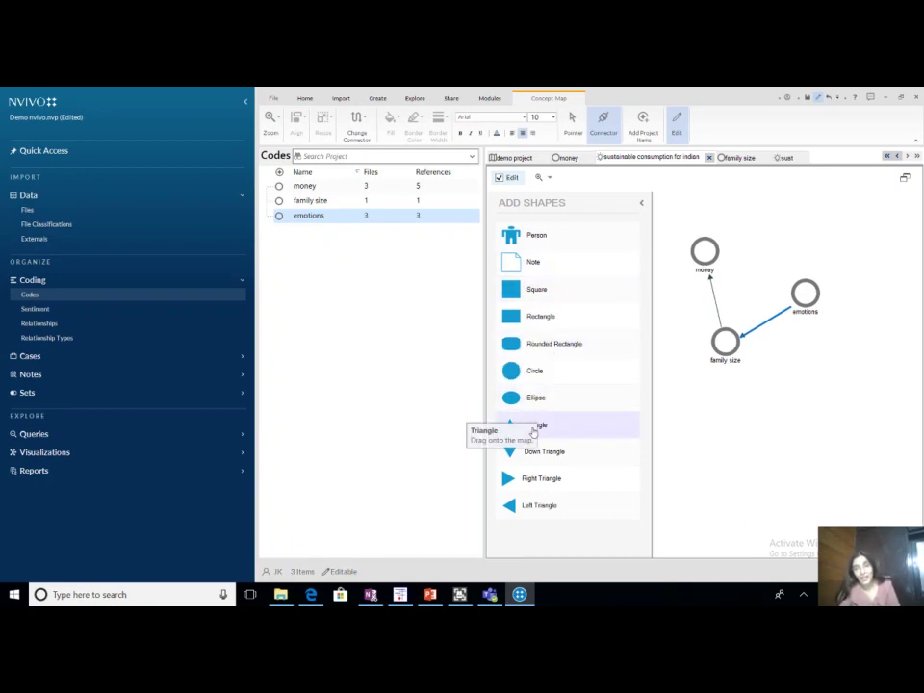
{"action": "mouse_move", "coordinate": [557, 431]}
{"action": "left_mouse_down"}
{"action": "mouse_move", "coordinate": [653, 365]}
{"action": "mouse_move", "coordinate": [709, 306]}
{"action": "left_mouse_up"}
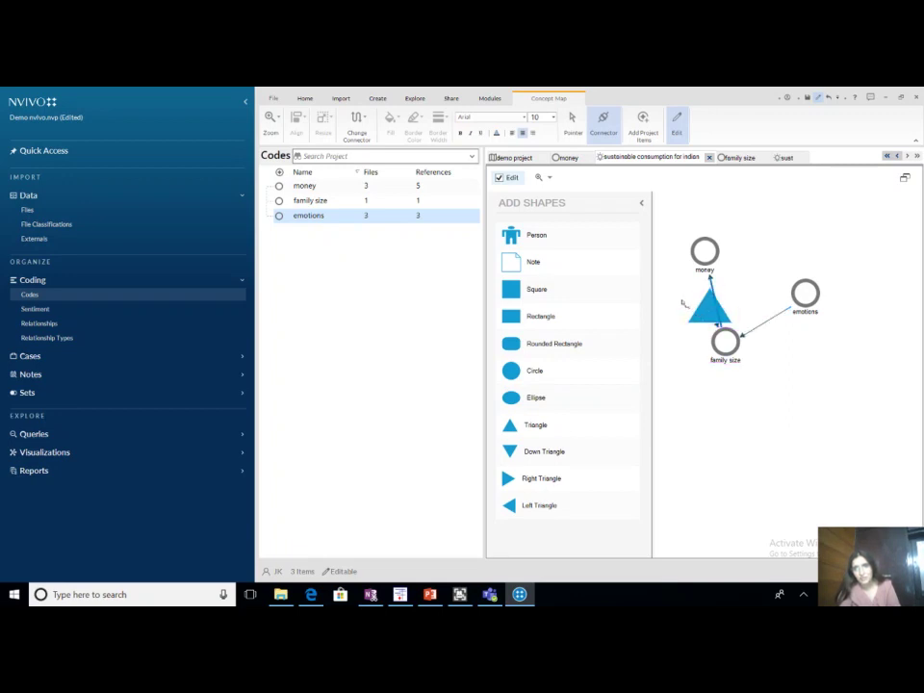
{"action": "left_click", "coordinate": [703, 308]}
{"action": "left_click_drag", "start_coordinate": [704, 308], "coordinate": [705, 255]}
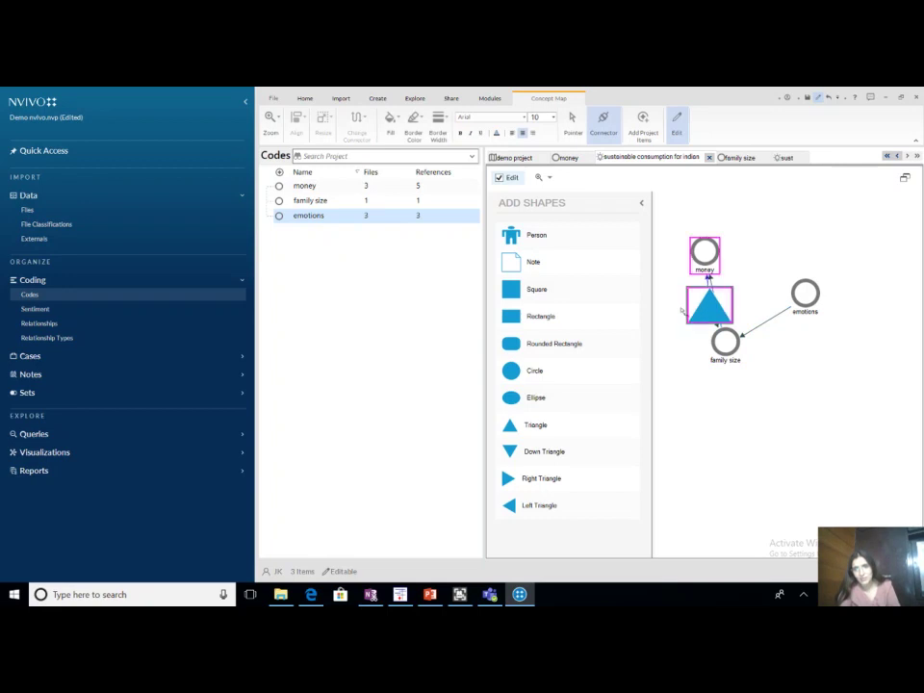
{"action": "right_click", "coordinate": [702, 308]}
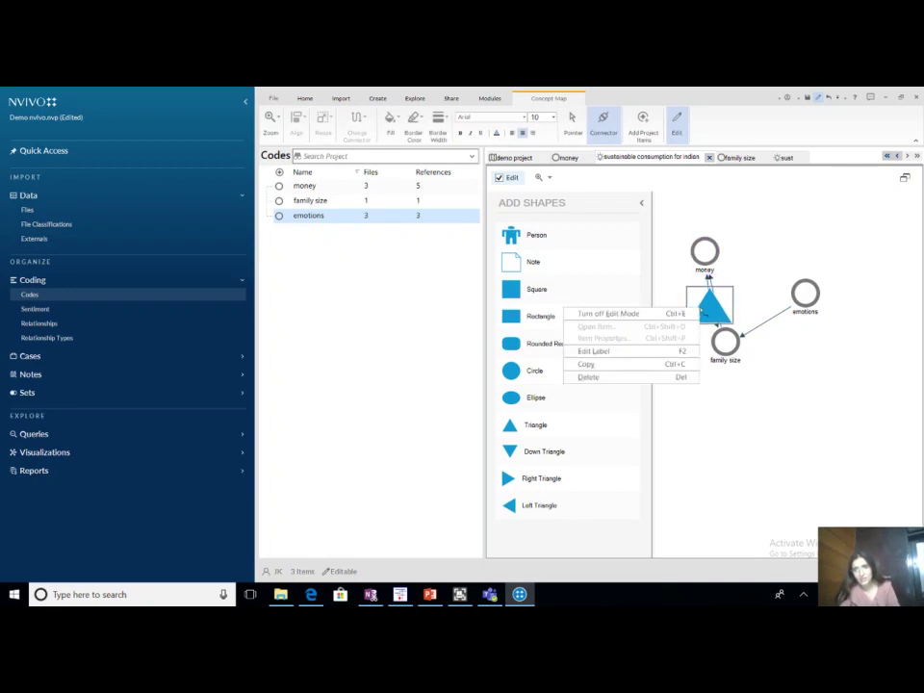
{"action": "left_click", "coordinate": [601, 382]}
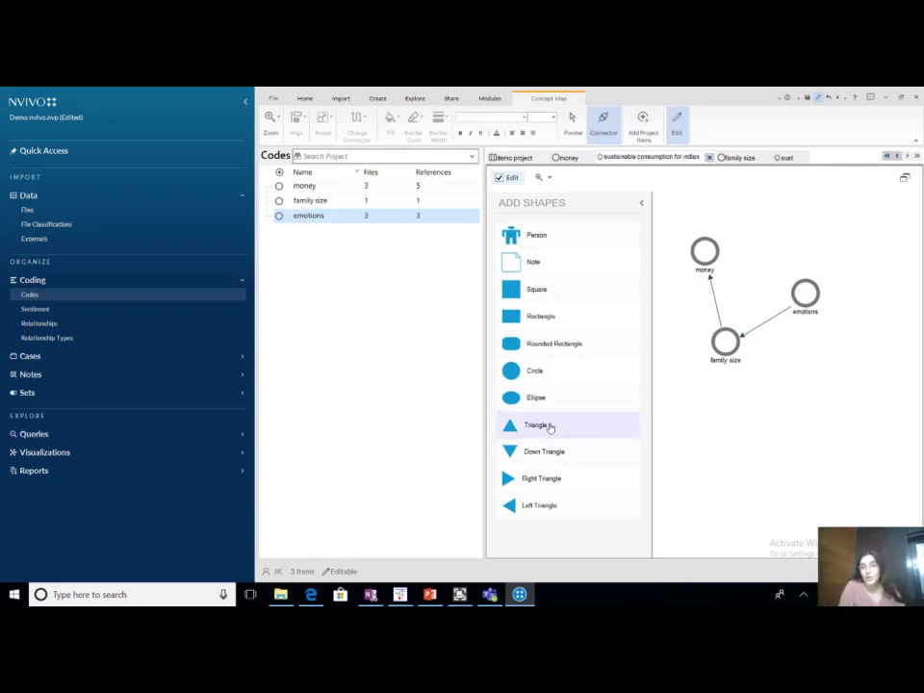
Add a triangle shape beside the "money" and "family size" codes on the concept map, and label it "pressure".
{"action": "left_click_drag", "start_coordinate": [552, 427], "coordinate": [674, 310]}
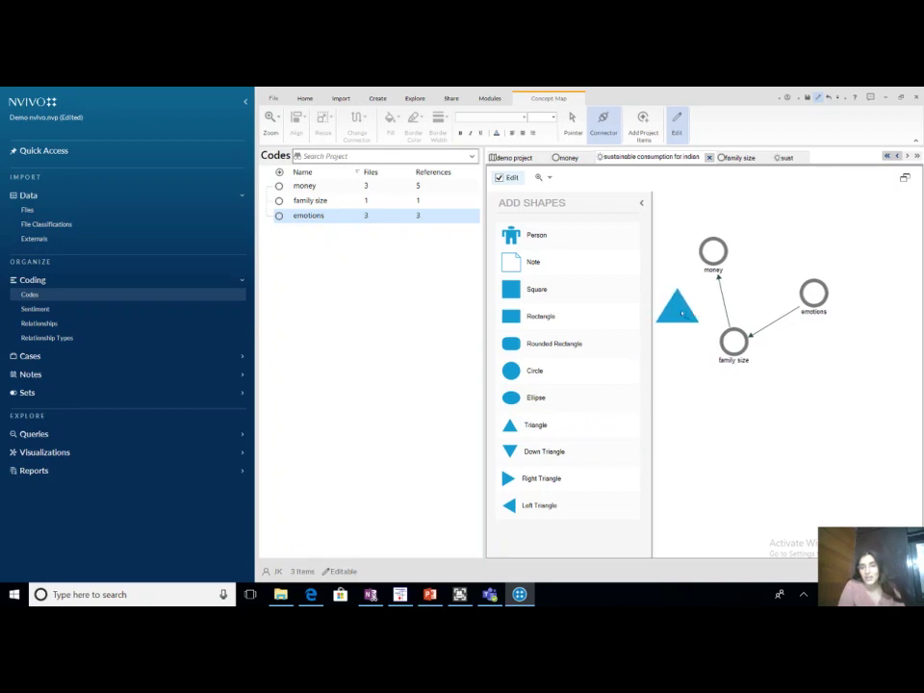
{"action": "right_click", "coordinate": [681, 314]}
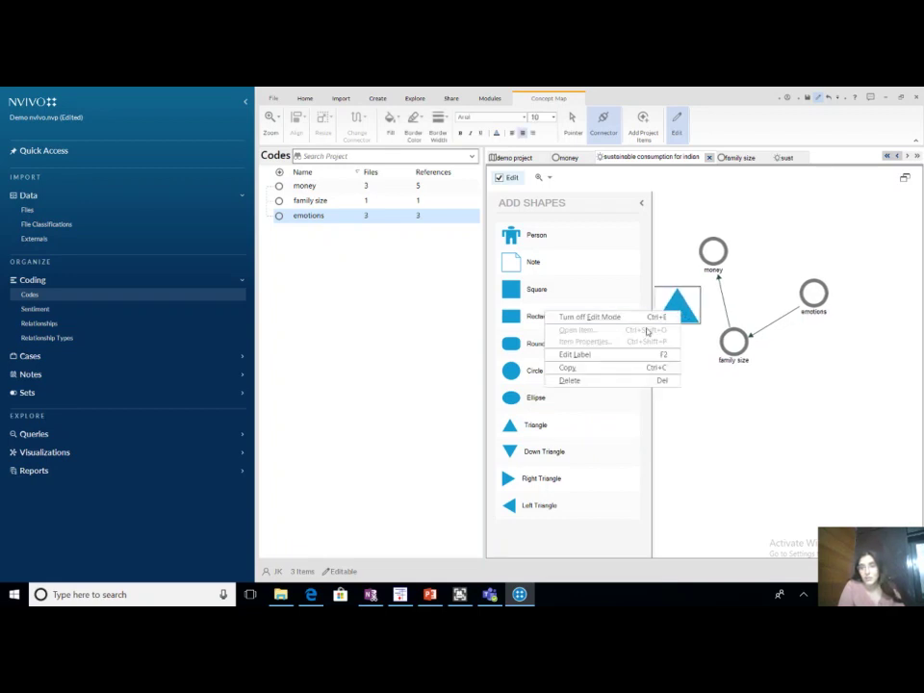
{"action": "left_click", "coordinate": [637, 355]}
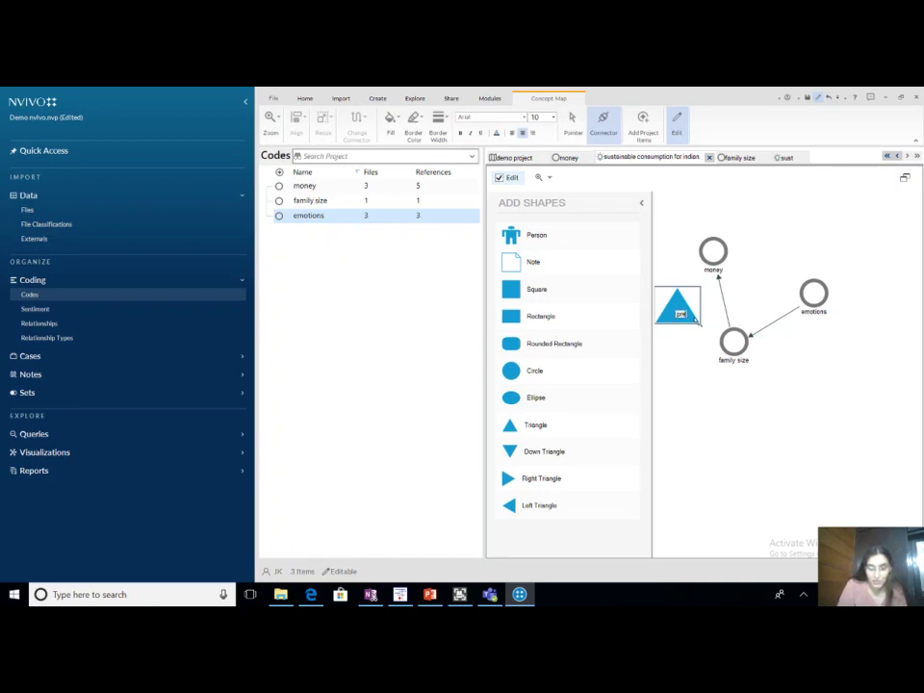
{"action": "type", "text": "ressure"}
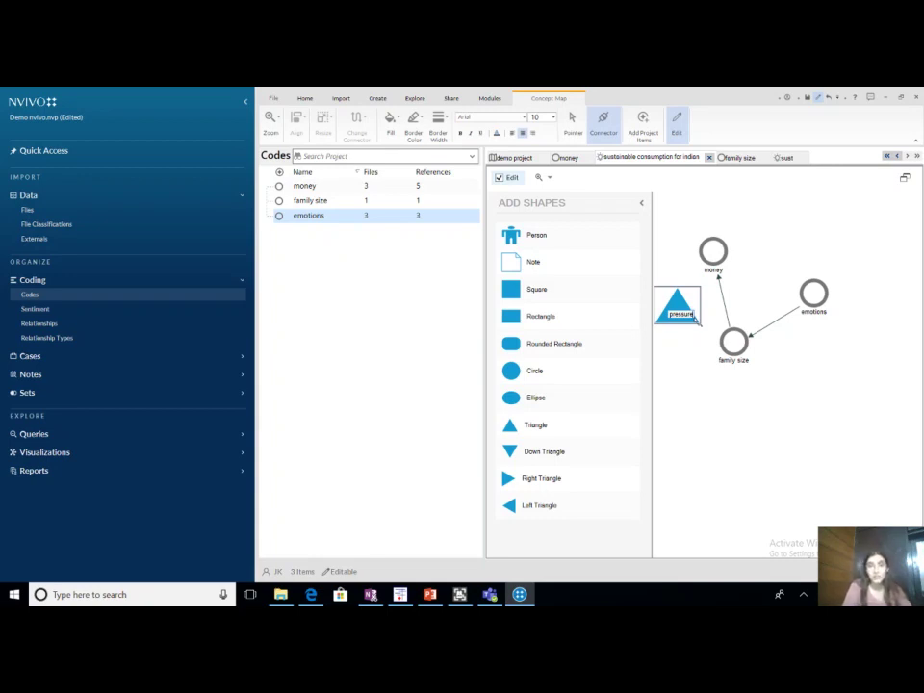
{"action": "key", "text": "Return"}
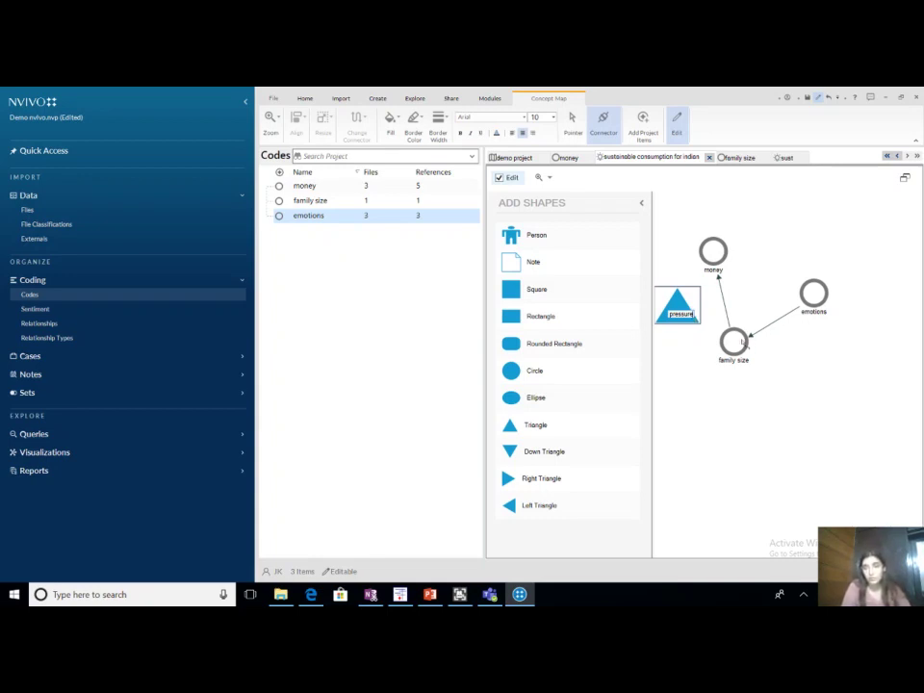
{"action": "left_click", "coordinate": [740, 343]}
{"action": "right_click", "coordinate": [742, 341]}
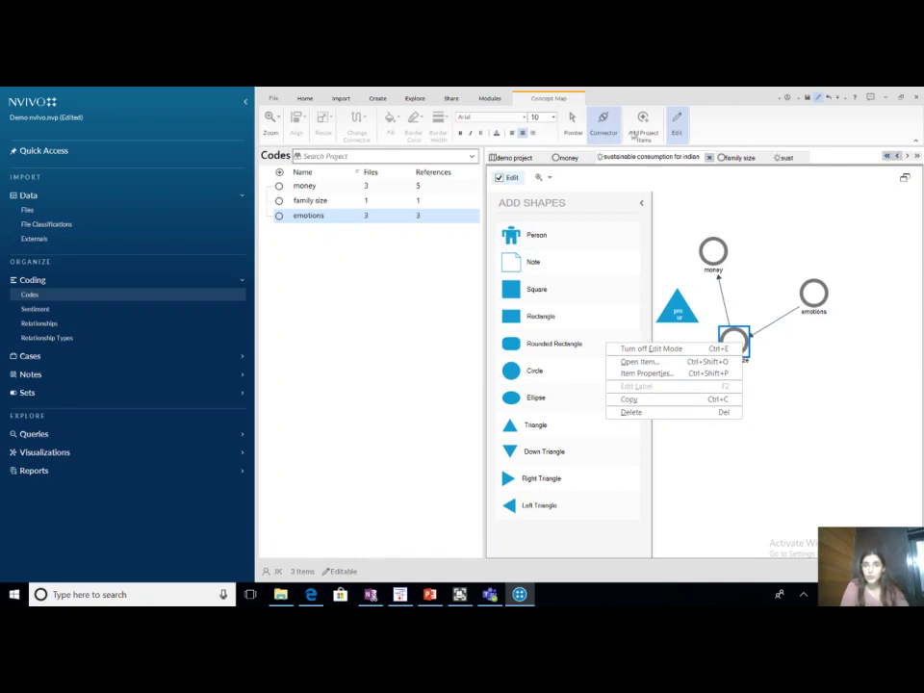
Create a new mind map named "predefined theory".
{"action": "left_click", "coordinate": [413, 98]}
{"action": "left_click", "coordinate": [557, 126]}
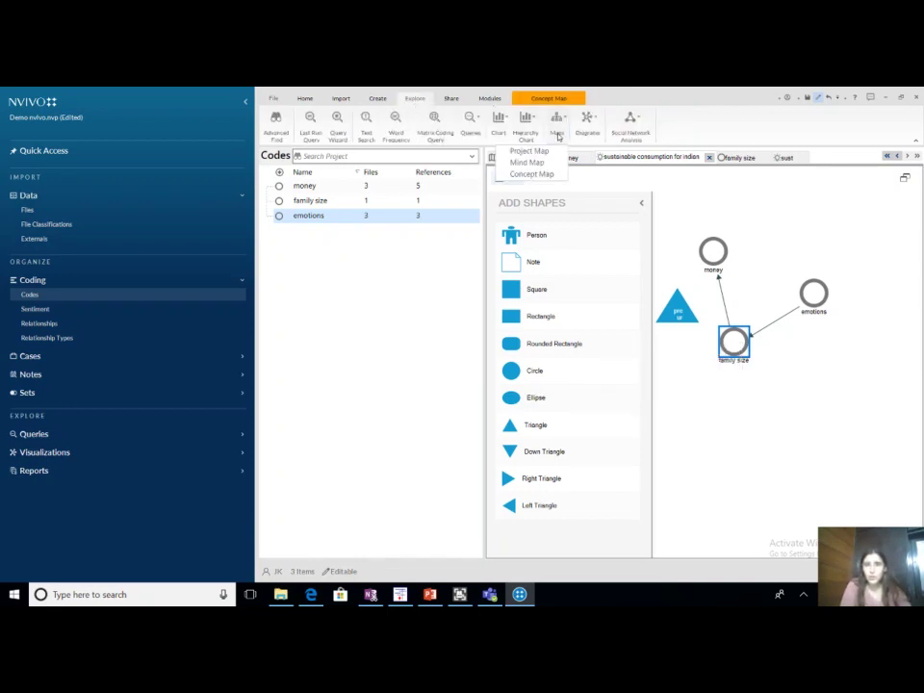
{"action": "left_click", "coordinate": [530, 162]}
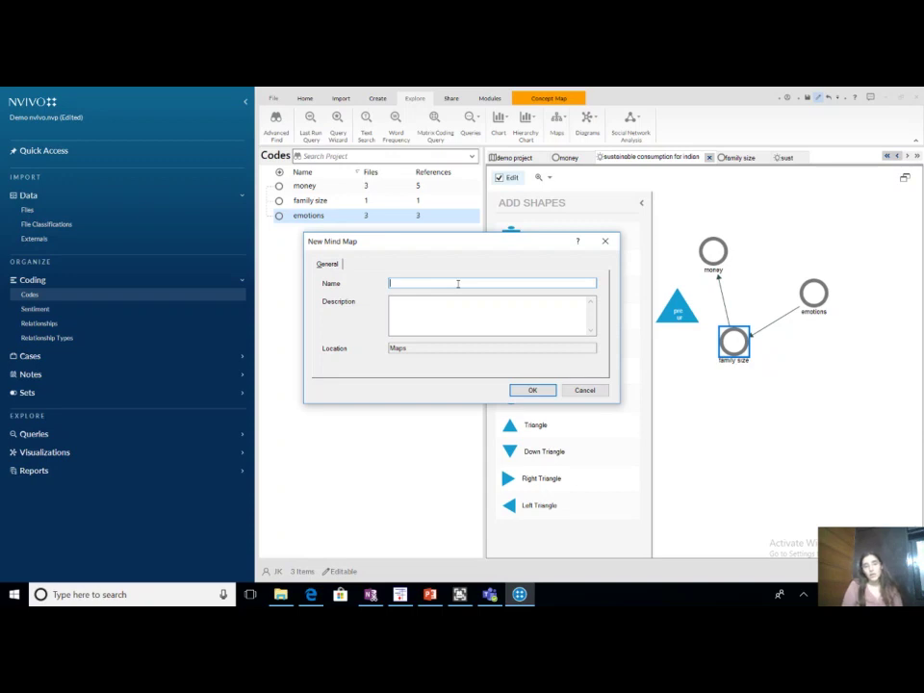
{"action": "type", "text": "pre"}
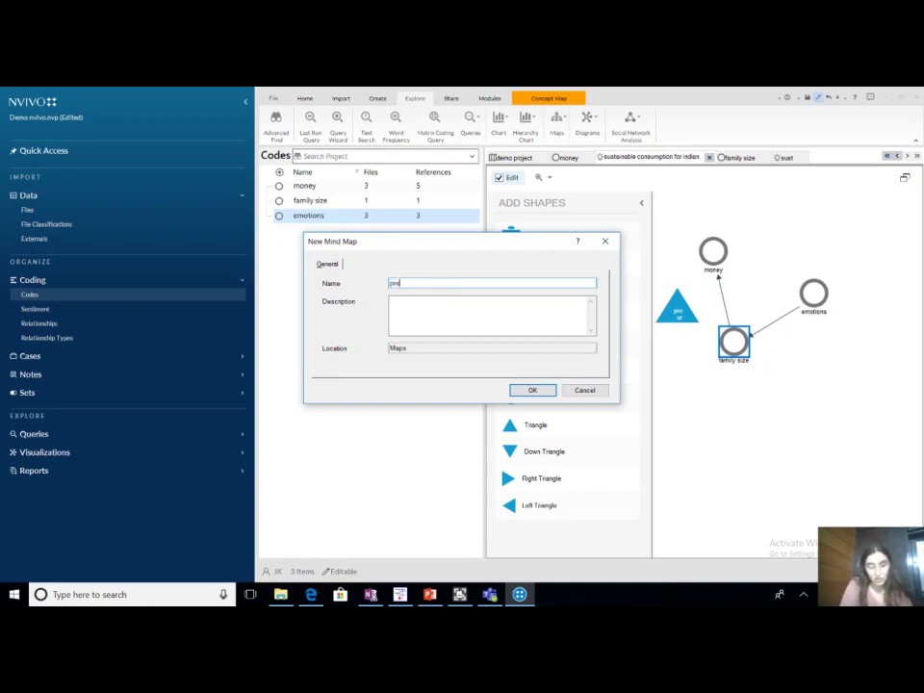
{"action": "type", "text": "defined theory"}
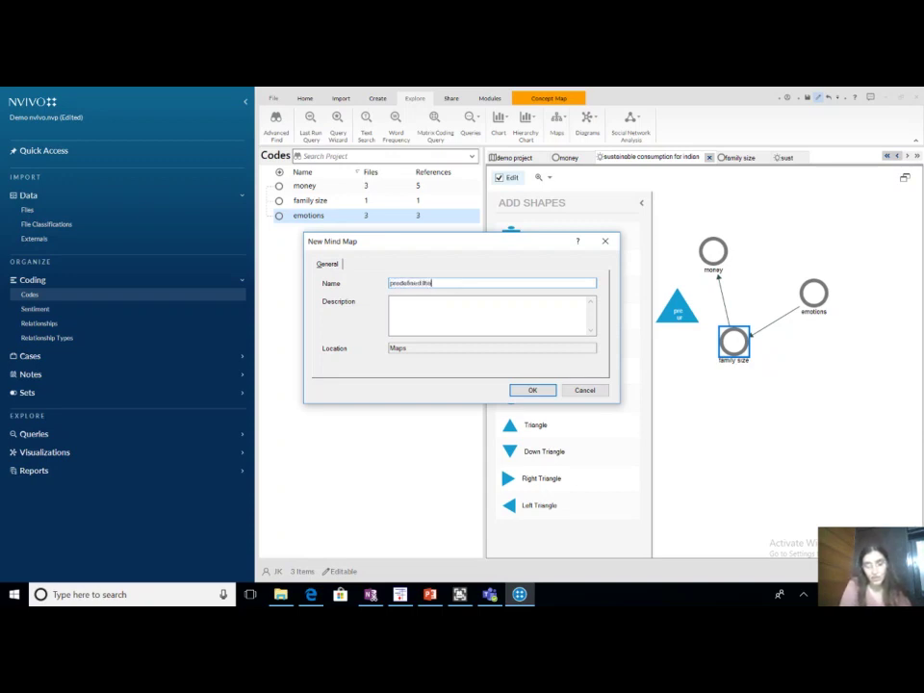
{"action": "left_click", "coordinate": [535, 391]}
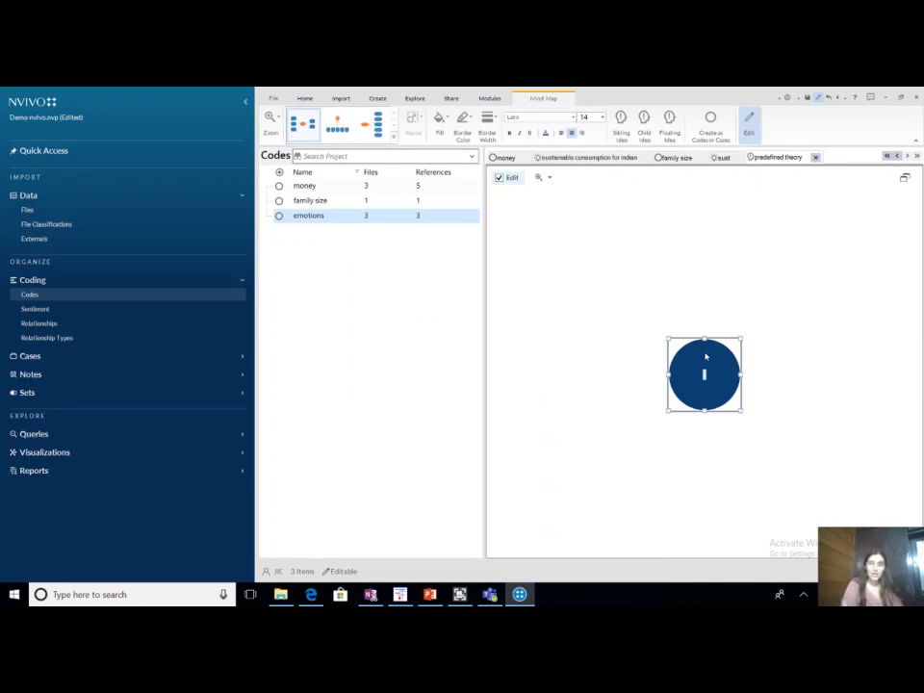
Label the central idea of the mind map "sustainable consumption".
{"action": "type", "text": "I"}
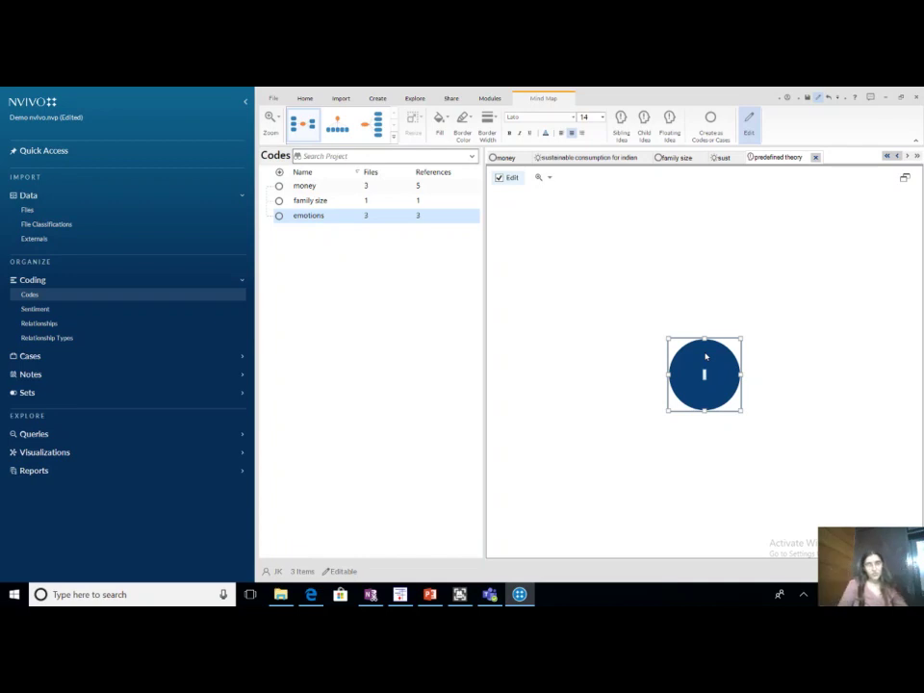
{"action": "type", "text": "sustai"}
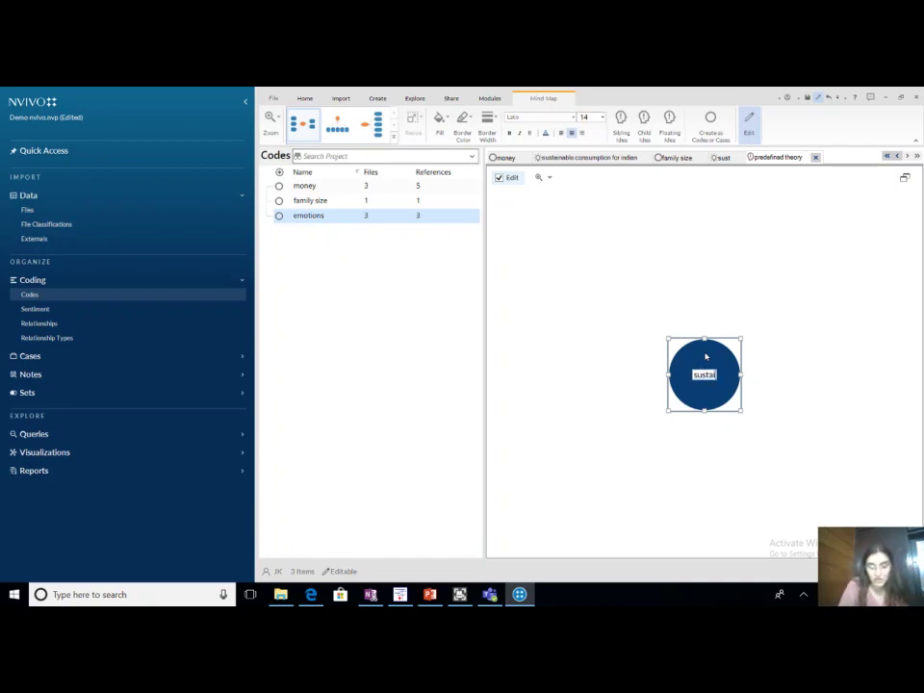
{"action": "type", "text": "nable con"}
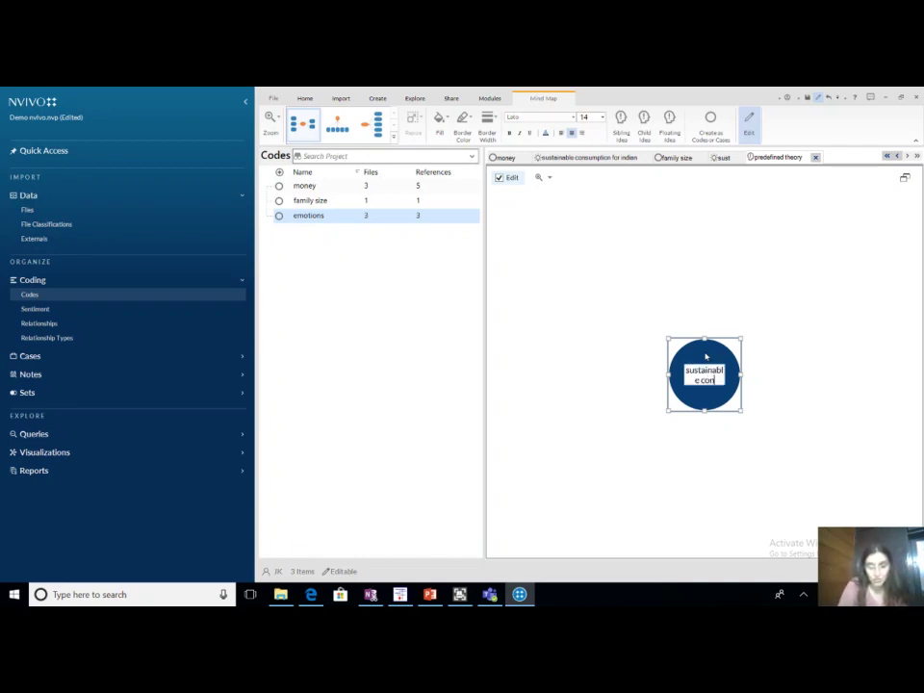
{"action": "type", "text": "sumption"}
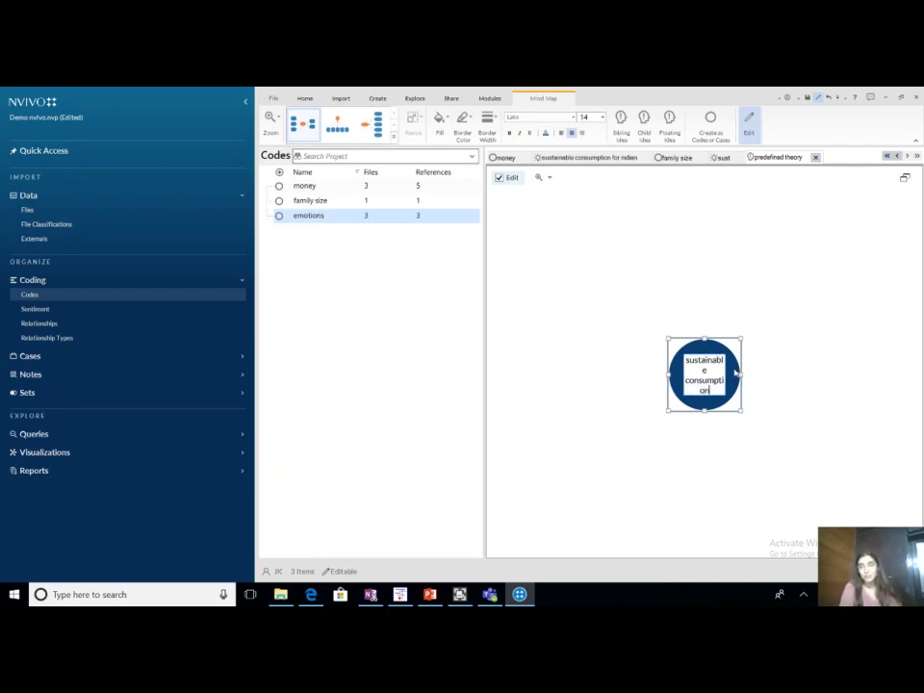
Insert two child ideas under the central "sustainable consumption" idea, labelled "money" and "family size".
{"action": "right_click", "coordinate": [736, 373]}
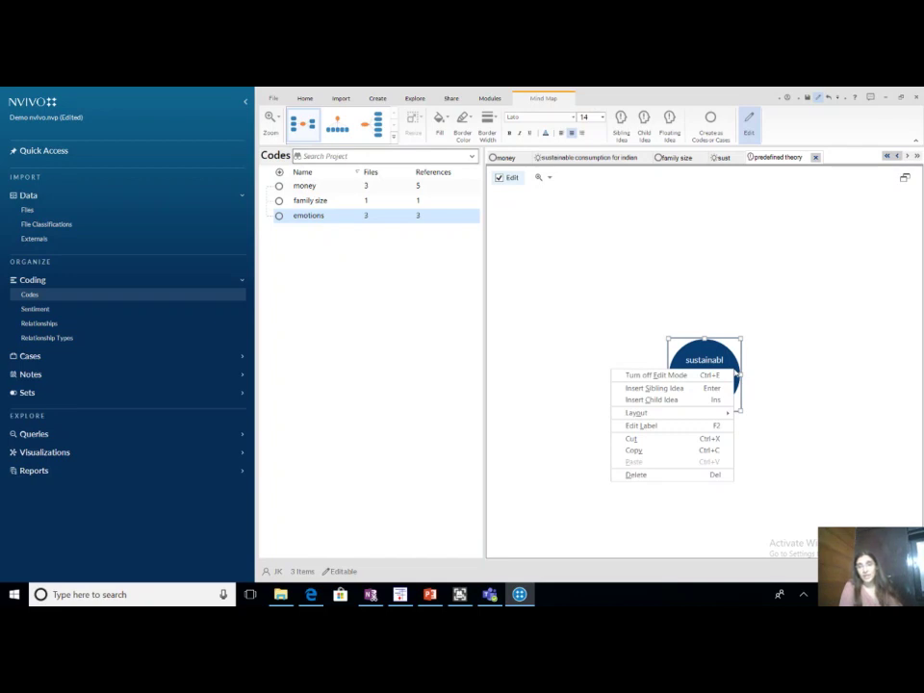
{"action": "left_click", "coordinate": [669, 400]}
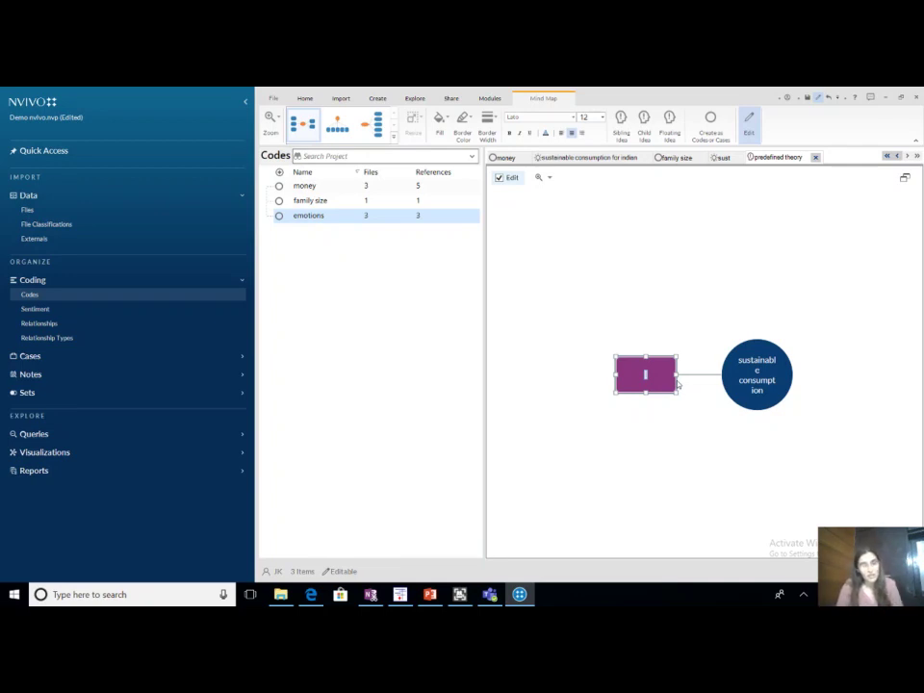
{"action": "type", "text": "money"}
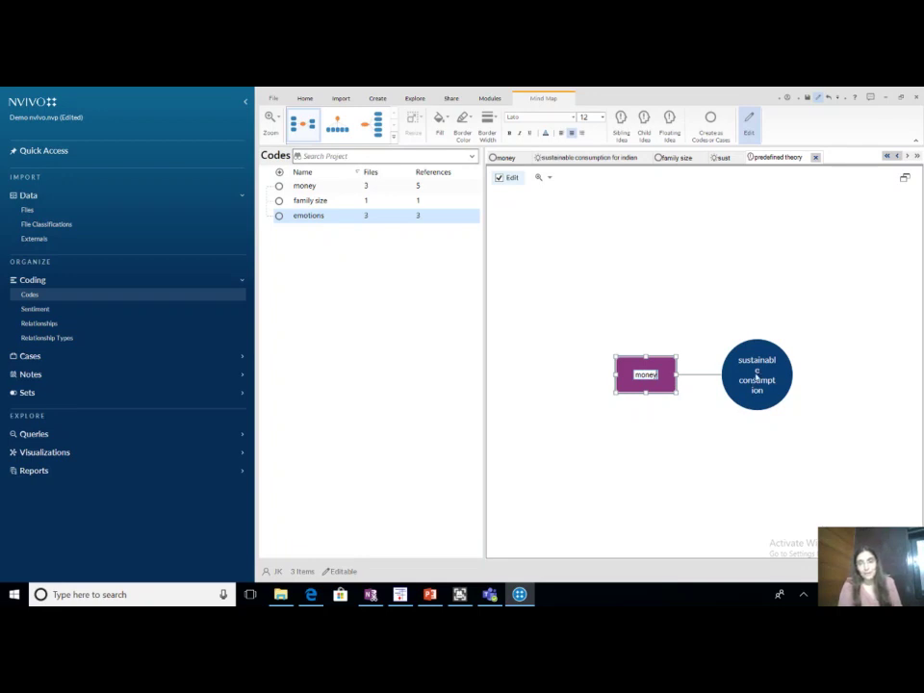
{"action": "left_click", "coordinate": [756, 377]}
{"action": "right_click", "coordinate": [757, 377]}
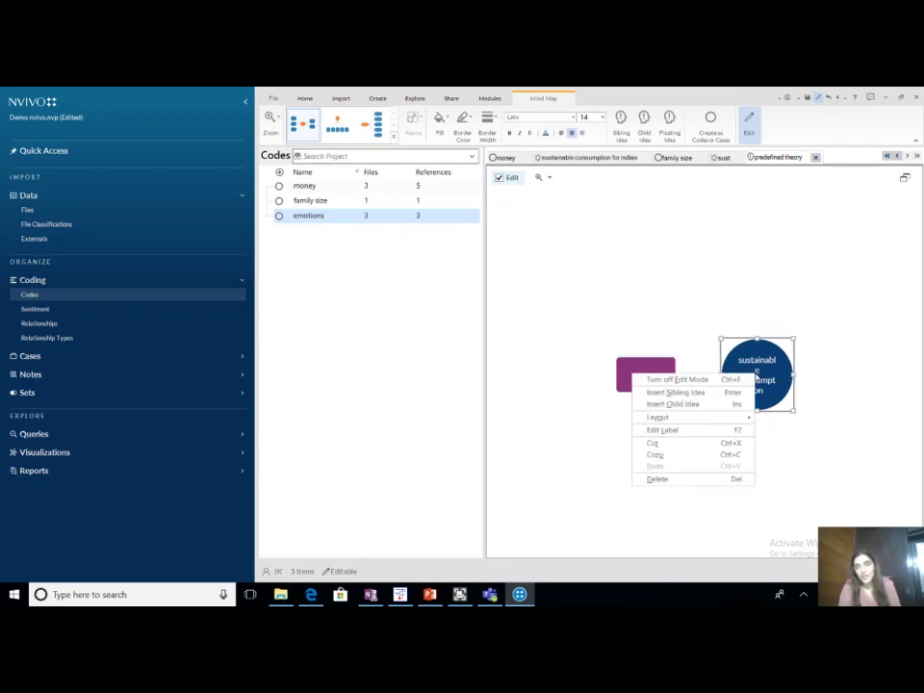
{"action": "left_click", "coordinate": [690, 403]}
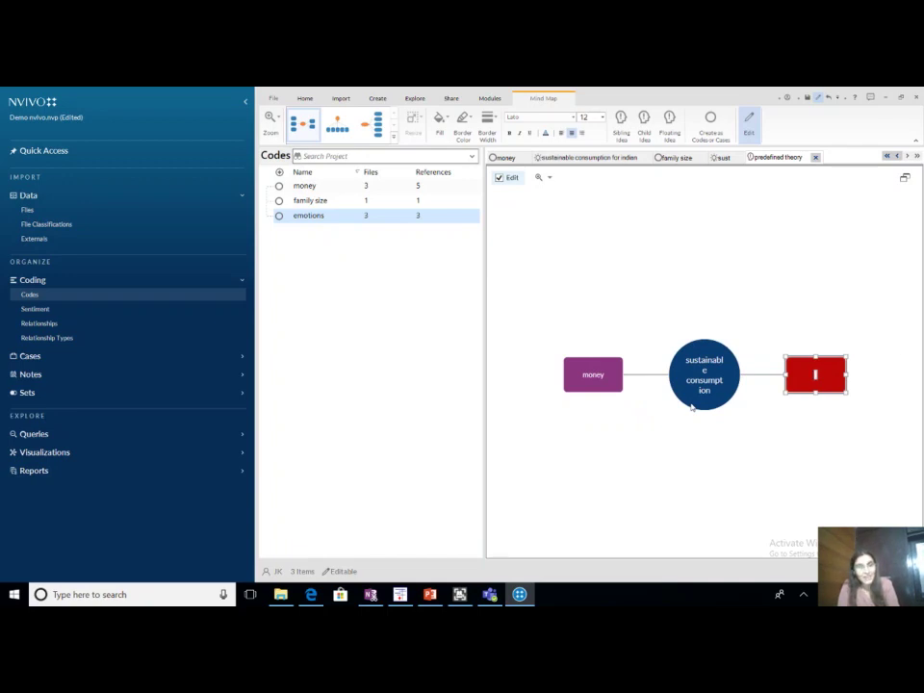
{"action": "type", "text": "fam"}
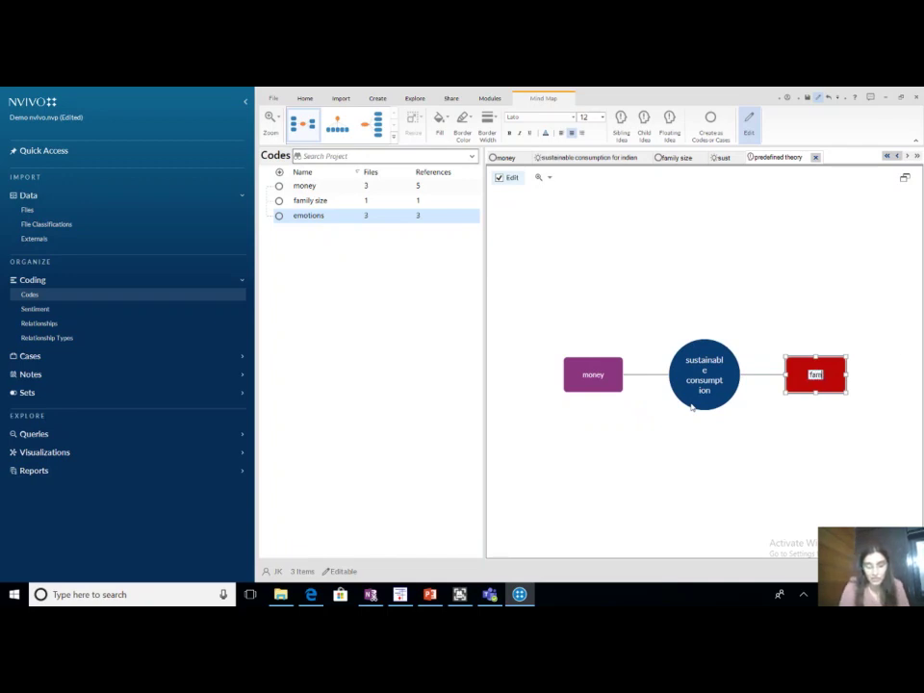
{"action": "type", "text": "ily size"}
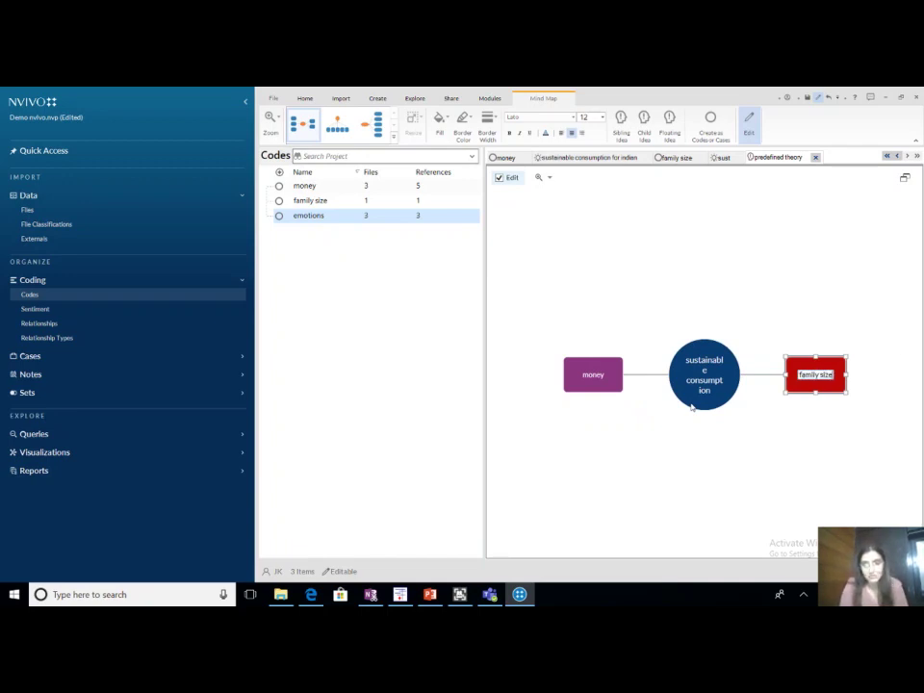
Insert a sibling idea of "family size" on the mind map and label it "emotions".
{"action": "left_click", "coordinate": [813, 365]}
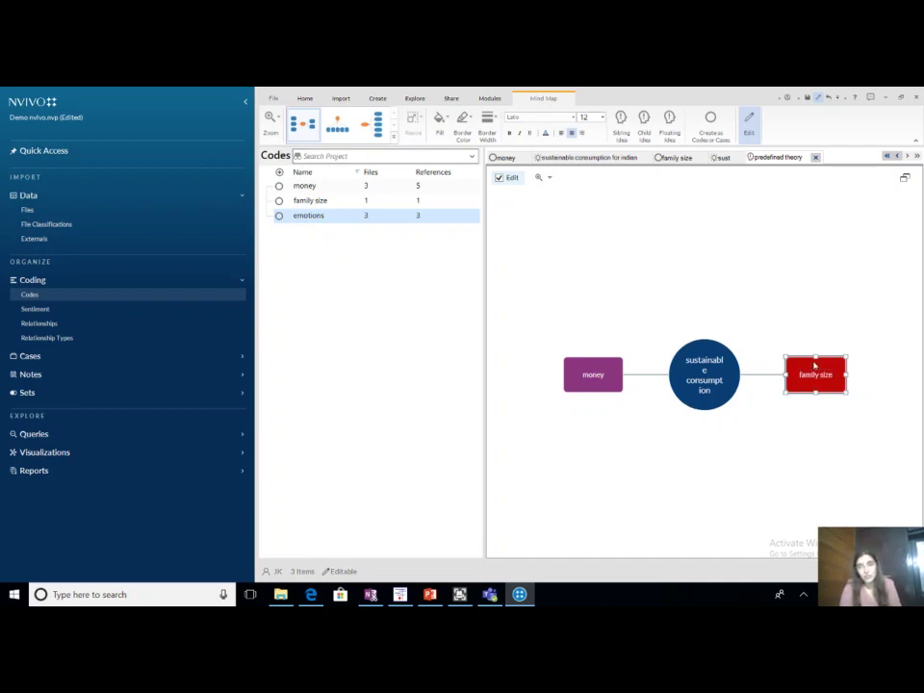
{"action": "right_click", "coordinate": [814, 365]}
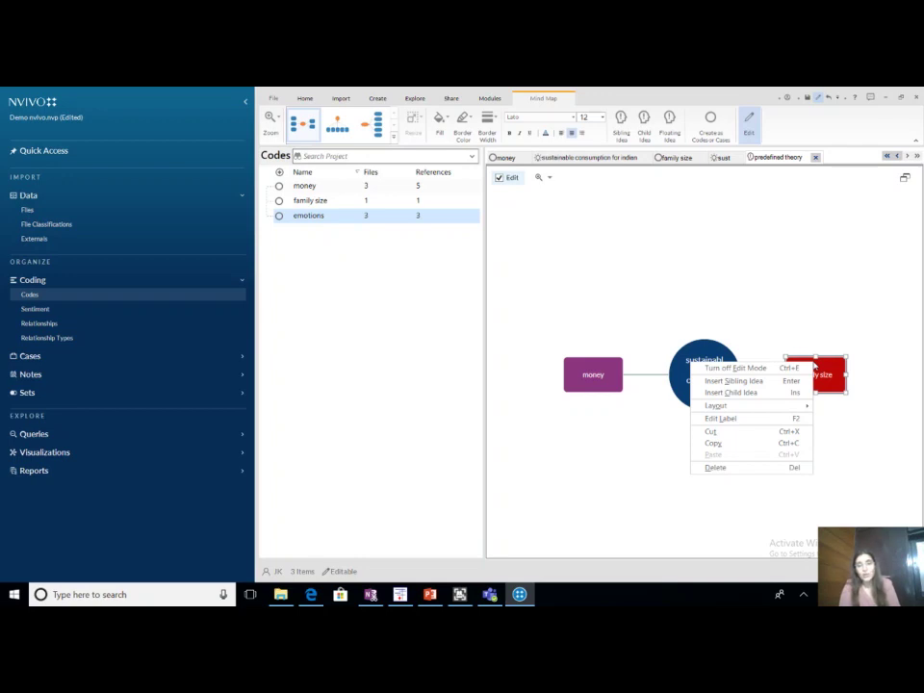
{"action": "left_click", "coordinate": [731, 380]}
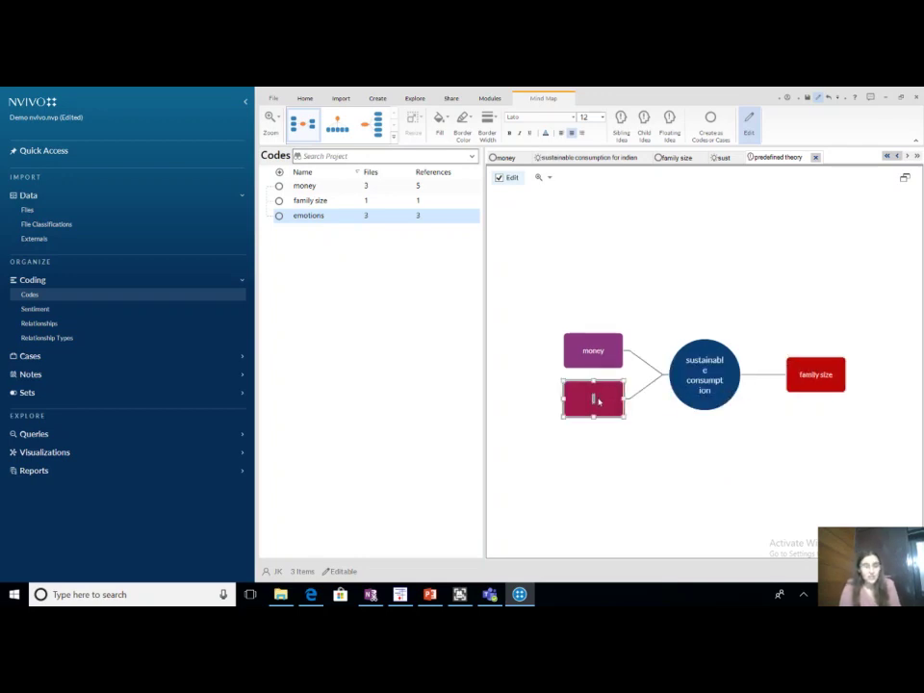
{"action": "type", "text": "emotions"}
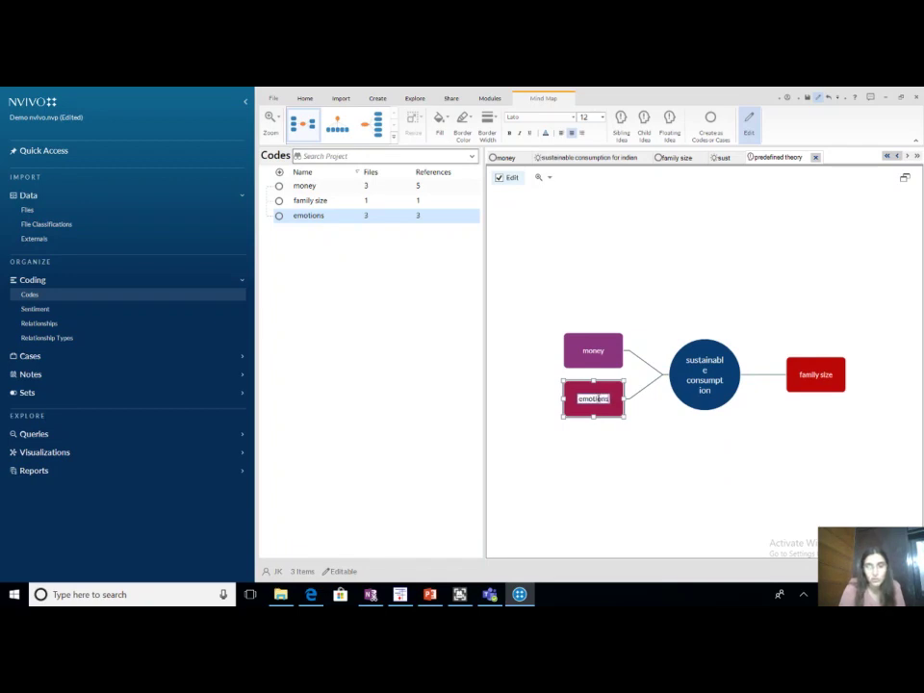